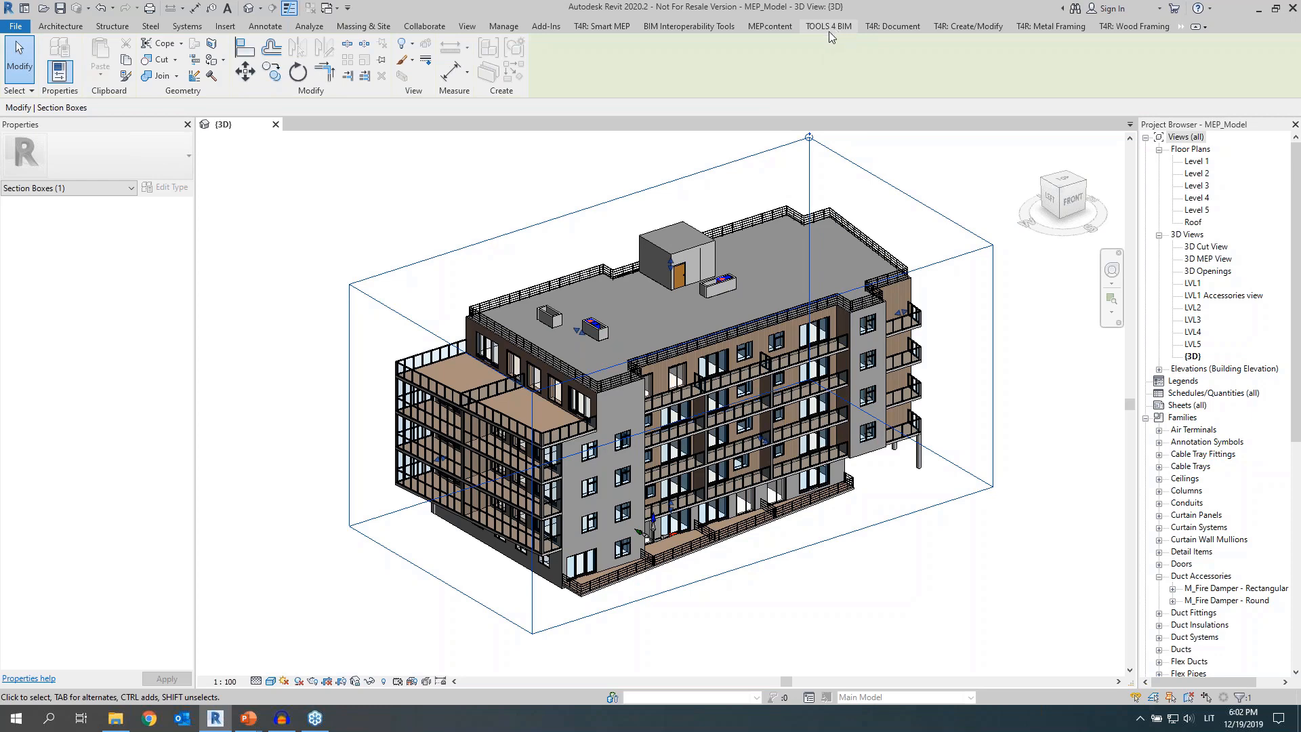
# Show the TOOLS 4 BIM dock and widen it so that more tools fit in each row
pyautogui.click(830, 28)
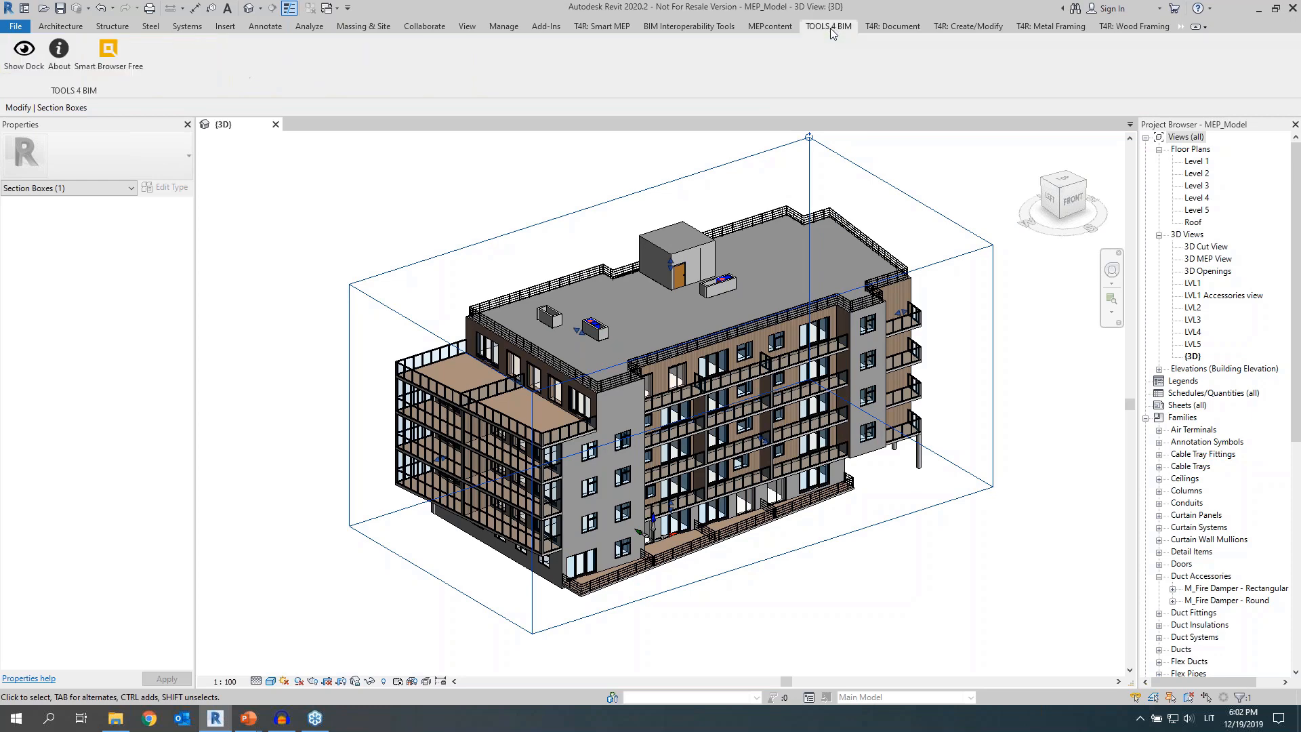
pyautogui.click(27, 65)
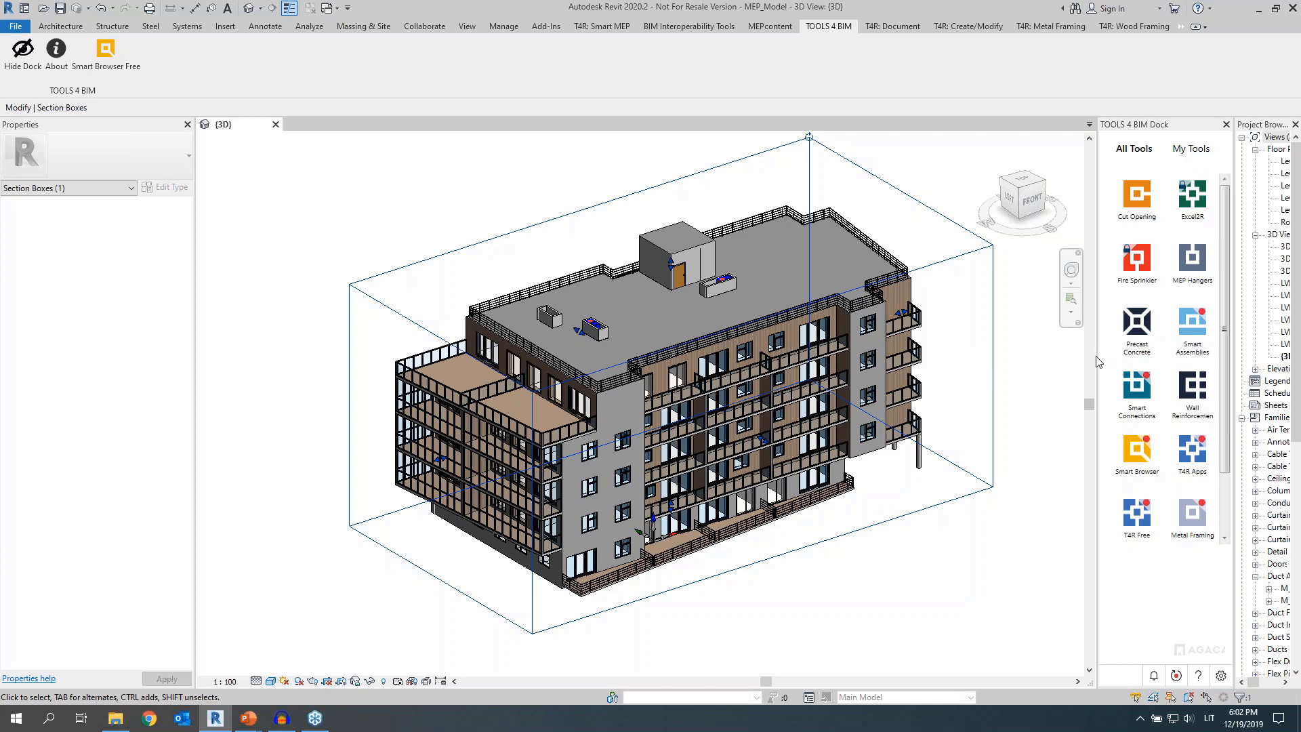
pyautogui.moveTo(1098, 361); pyautogui.dragTo(931, 359)
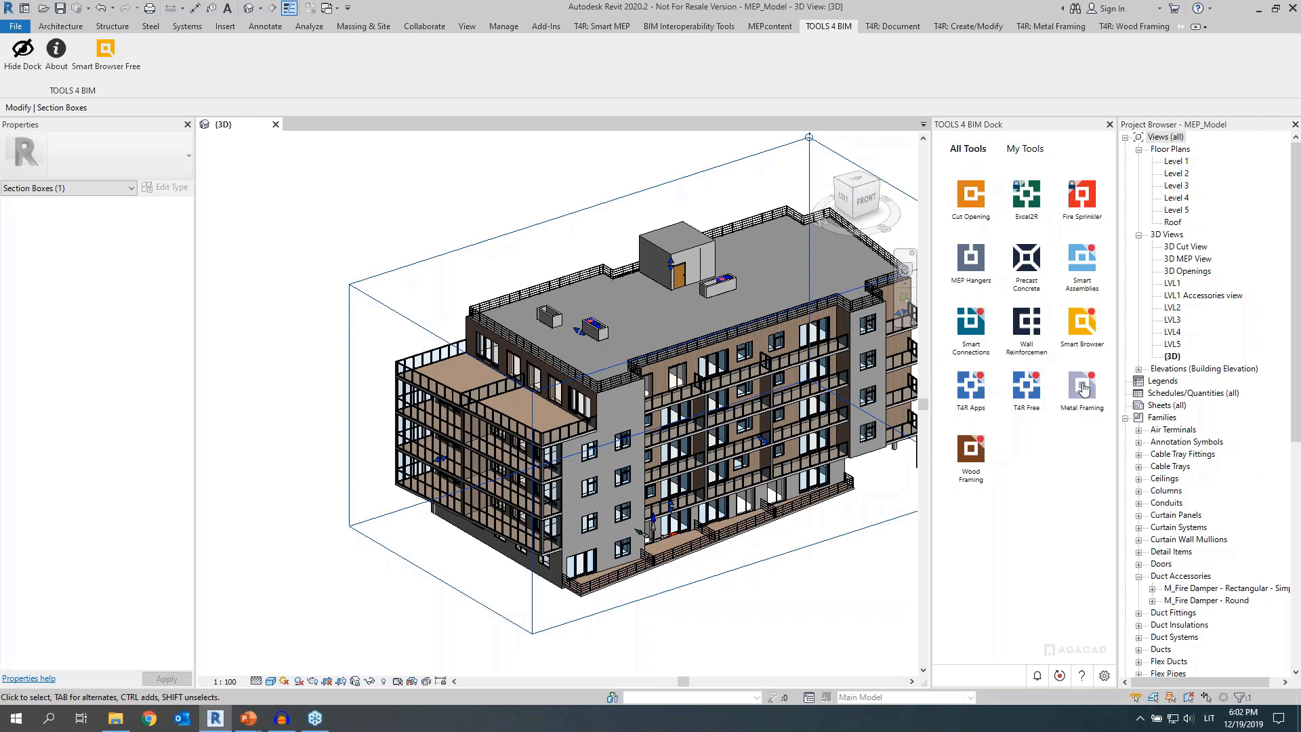
# Browse the Metal Framing and Smart Connections tools offered in the TOOLS 4 BIM dock
pyautogui.click(1083, 388)
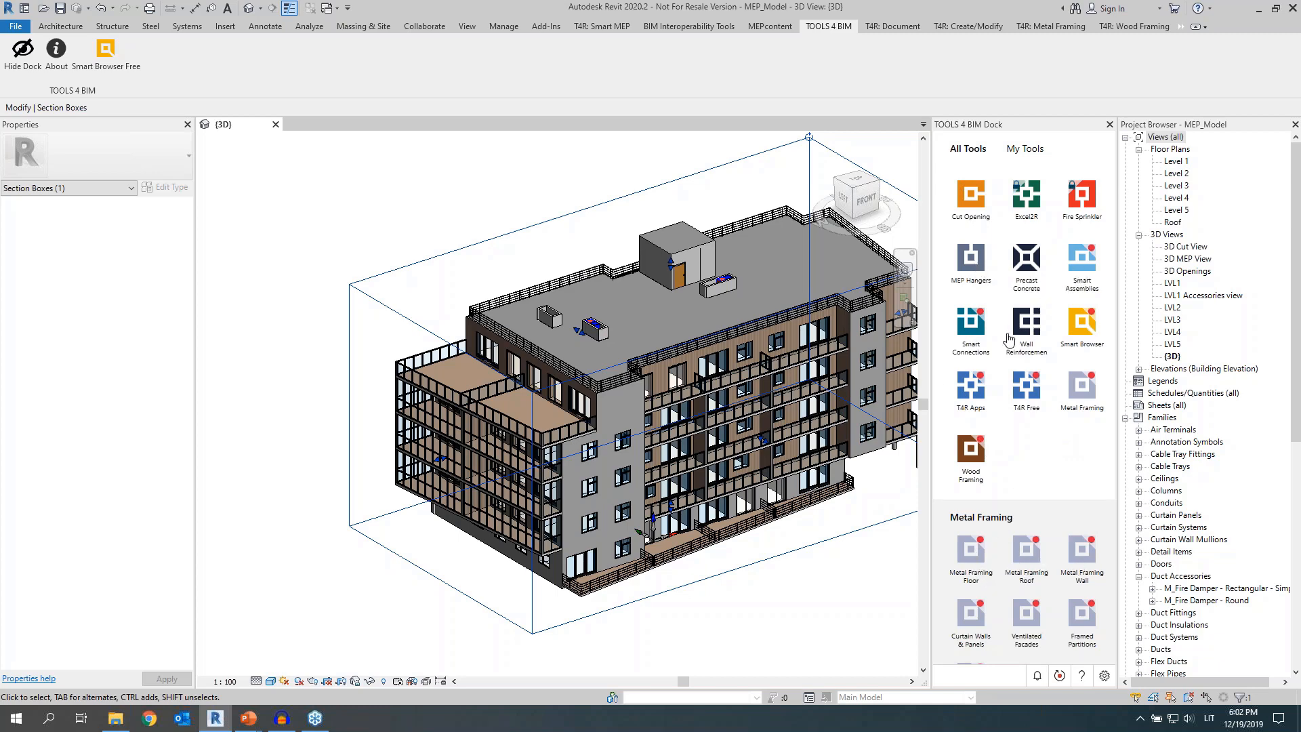
pyautogui.click(972, 321)
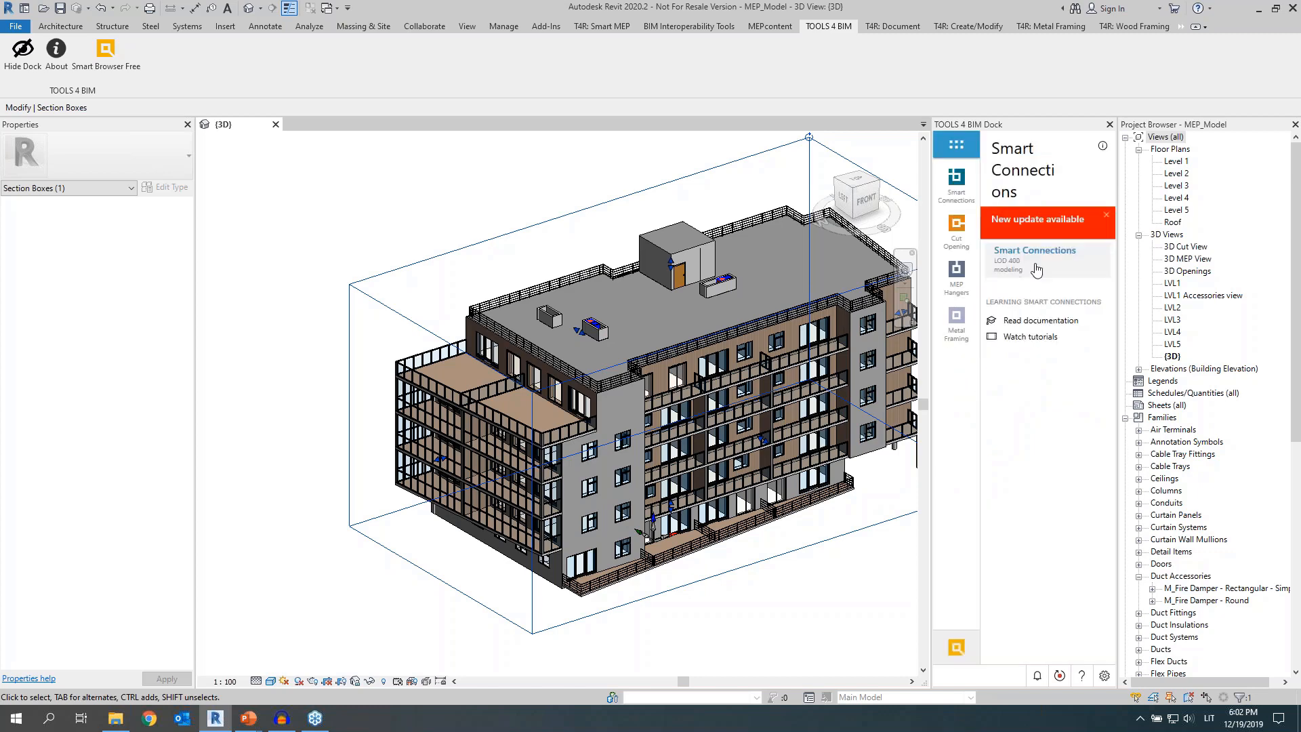
pyautogui.click(1024, 261)
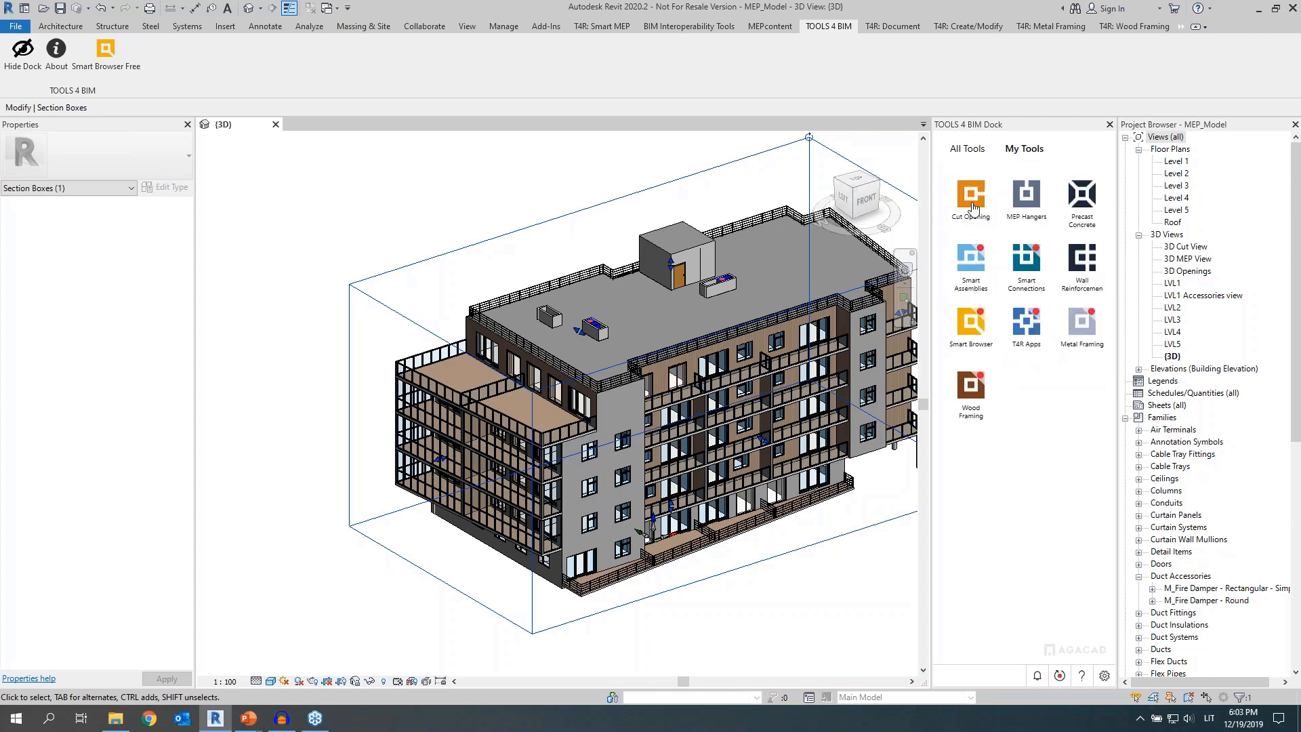
# Open the Cut Opening tool set in a wider dock and expand its clash-point hole-cutting commands
pyautogui.click(973, 209)
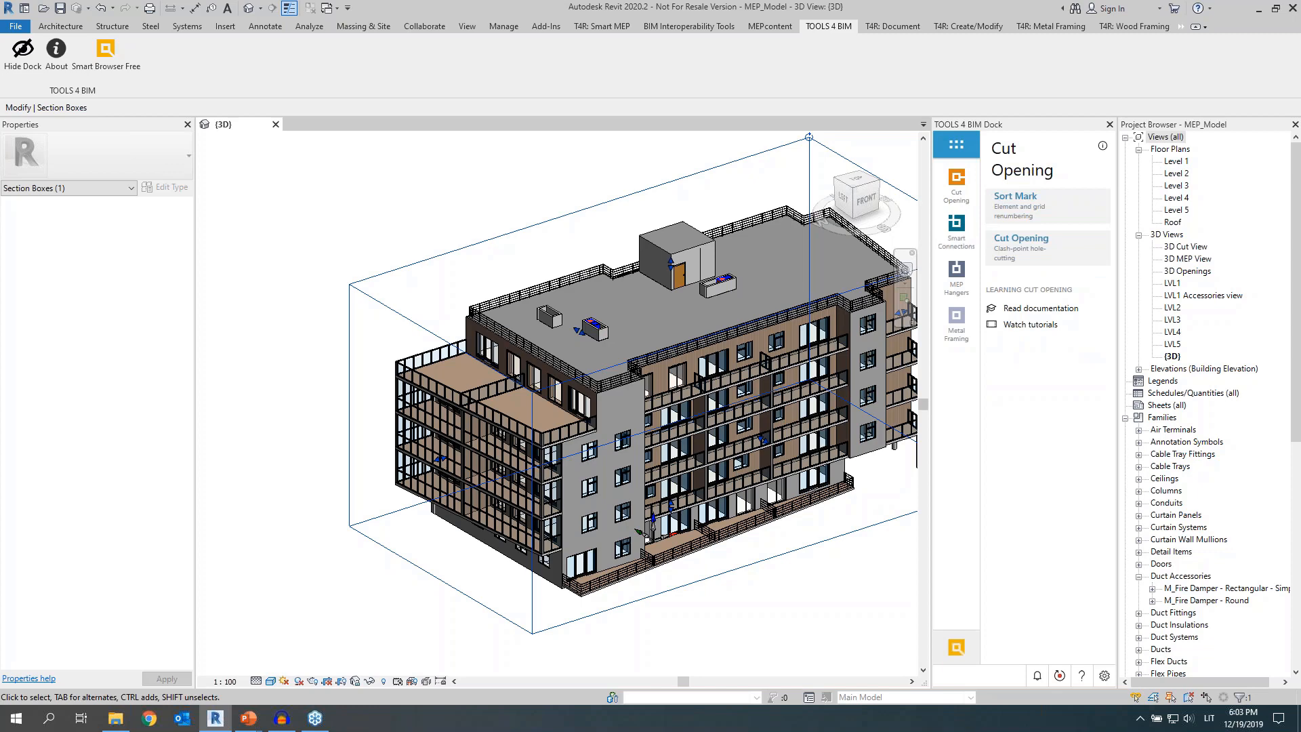
pyautogui.moveTo(931, 278); pyautogui.dragTo(848, 254)
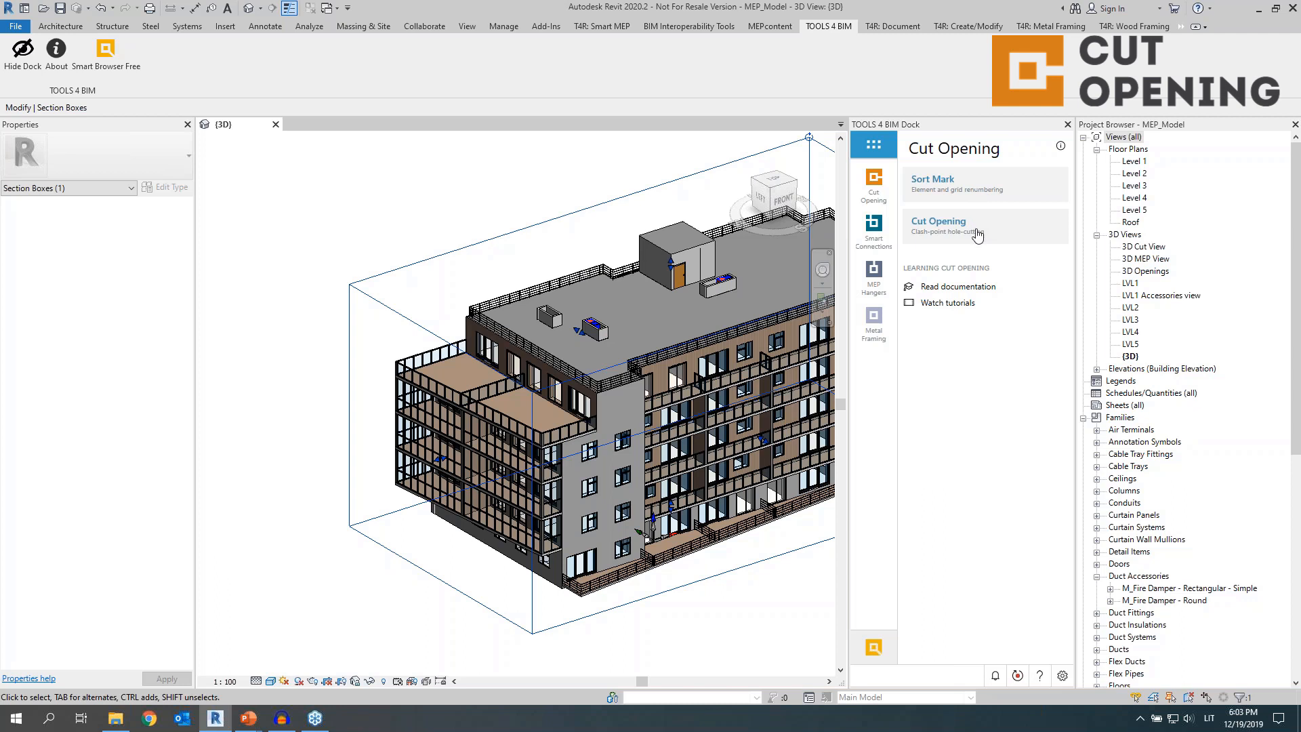
pyautogui.click(978, 234)
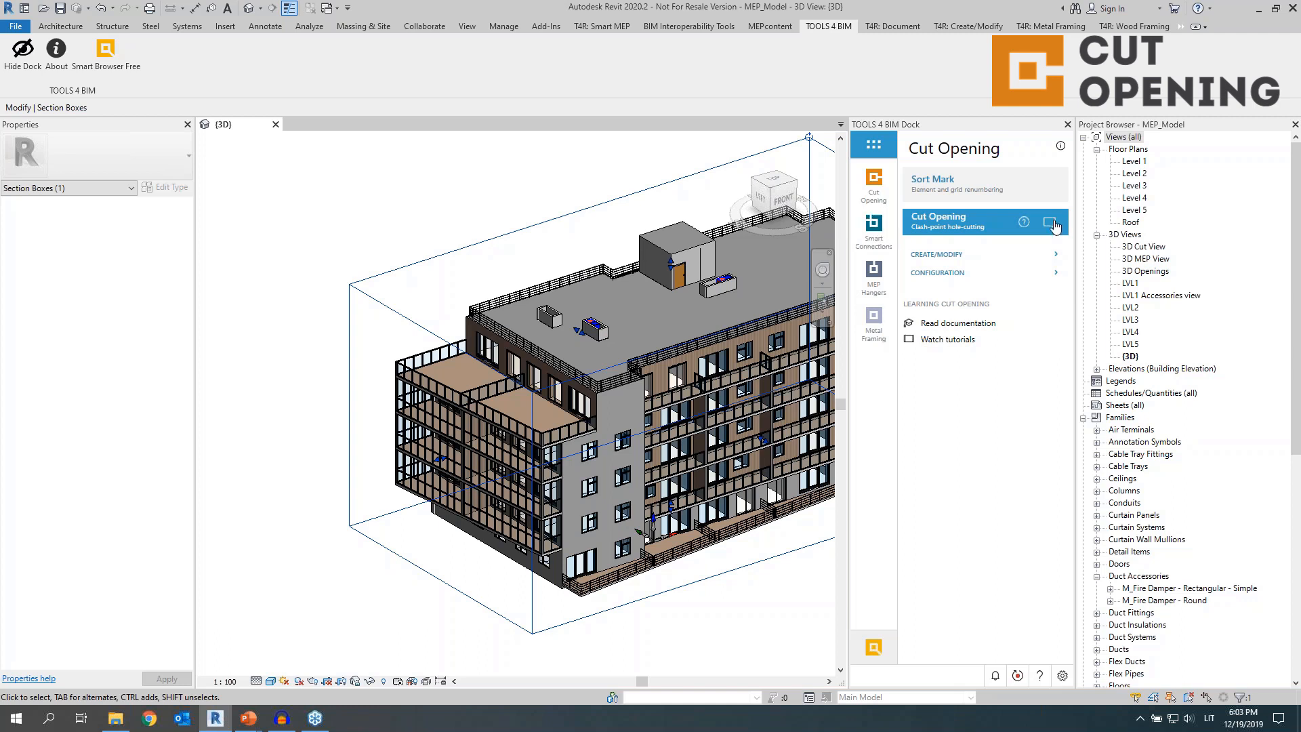
# Hide and restore the Cut Opening ribbon commands, and float their panel over the 3D view before docking it again
pyautogui.click(1051, 226)
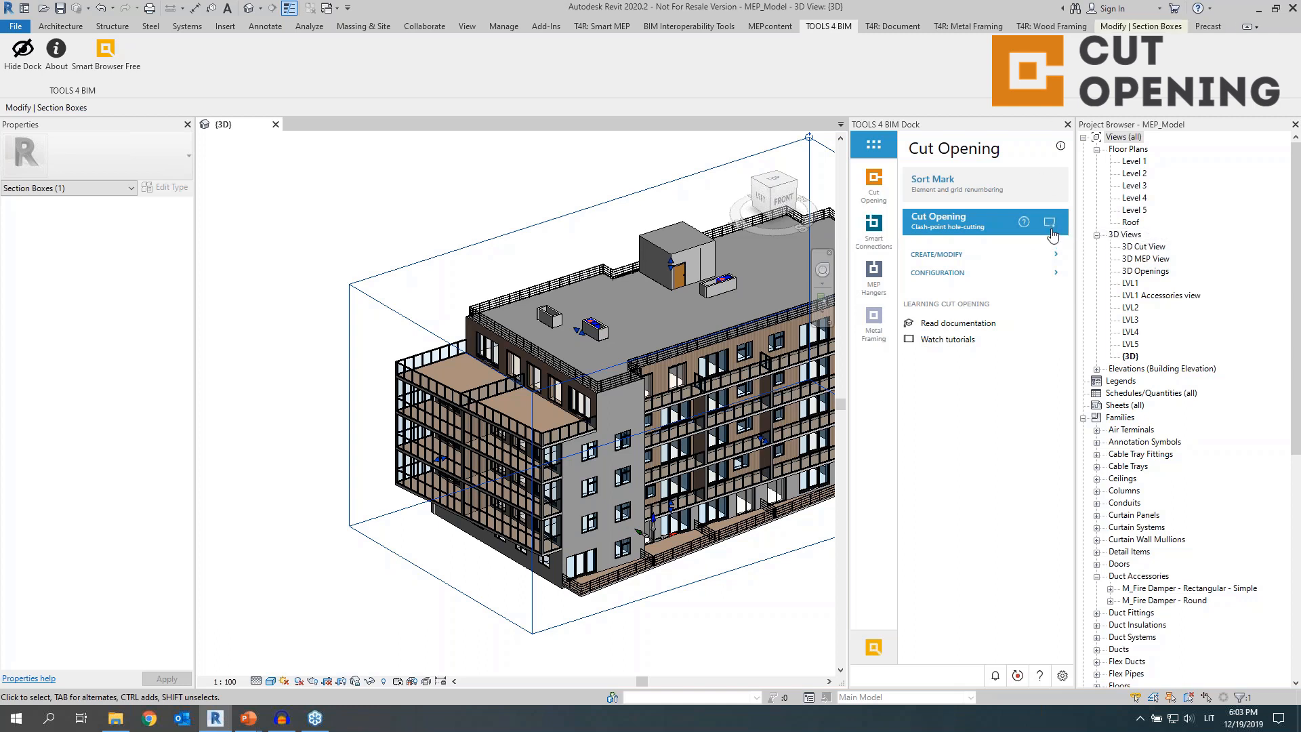
pyautogui.click(1049, 226)
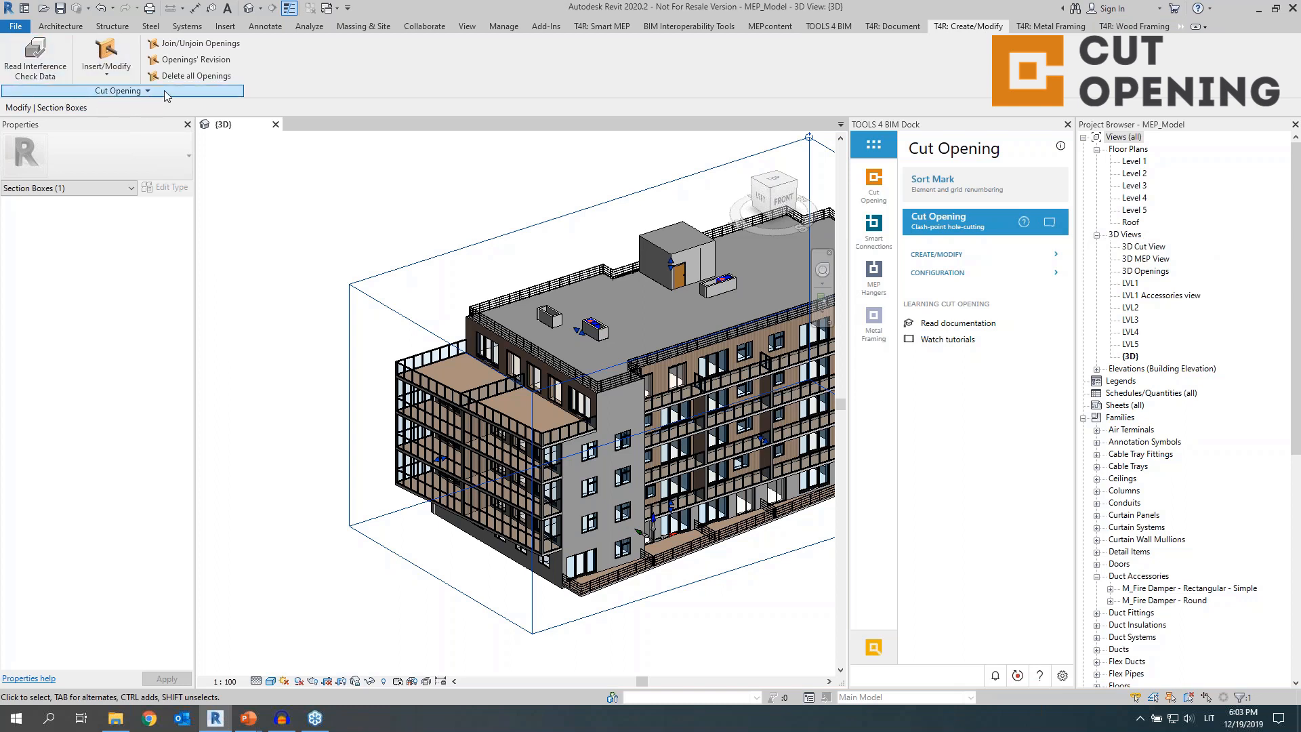
pyautogui.moveTo(165, 96); pyautogui.dragTo(374, 197)
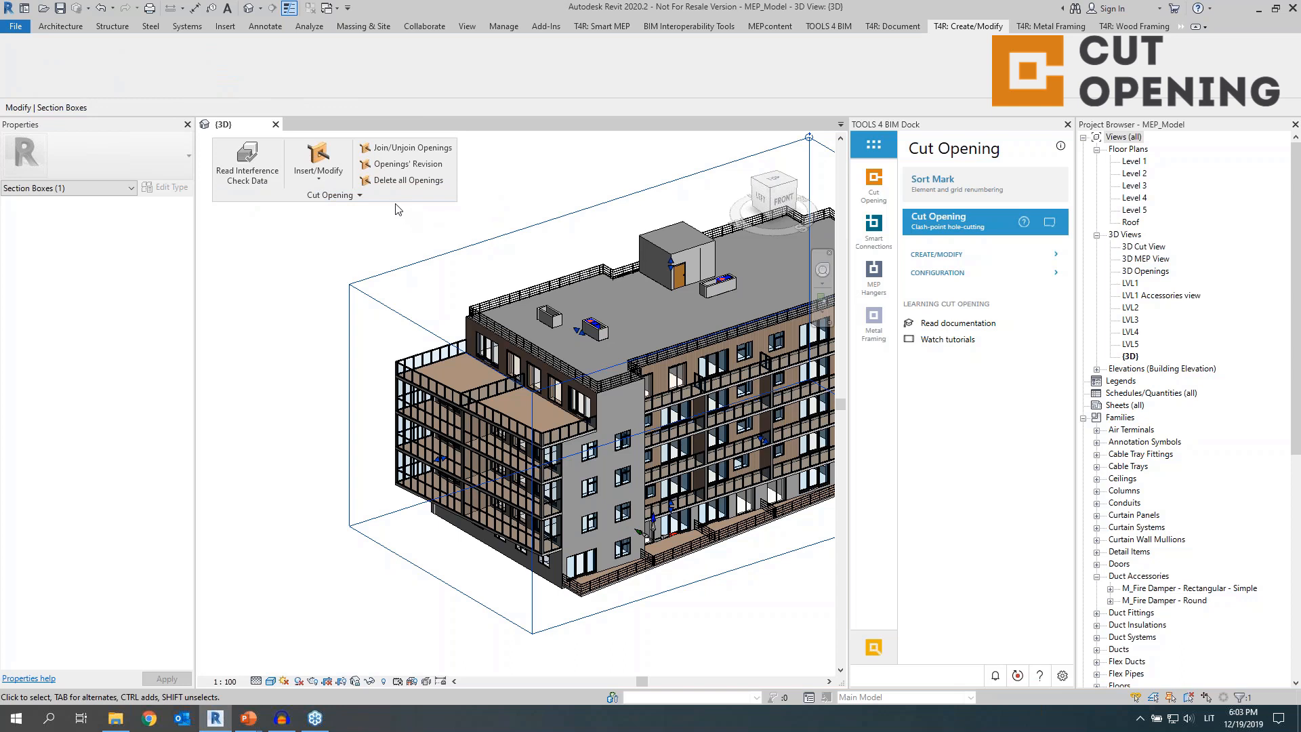
pyautogui.moveTo(319, 195); pyautogui.dragTo(254, 81)
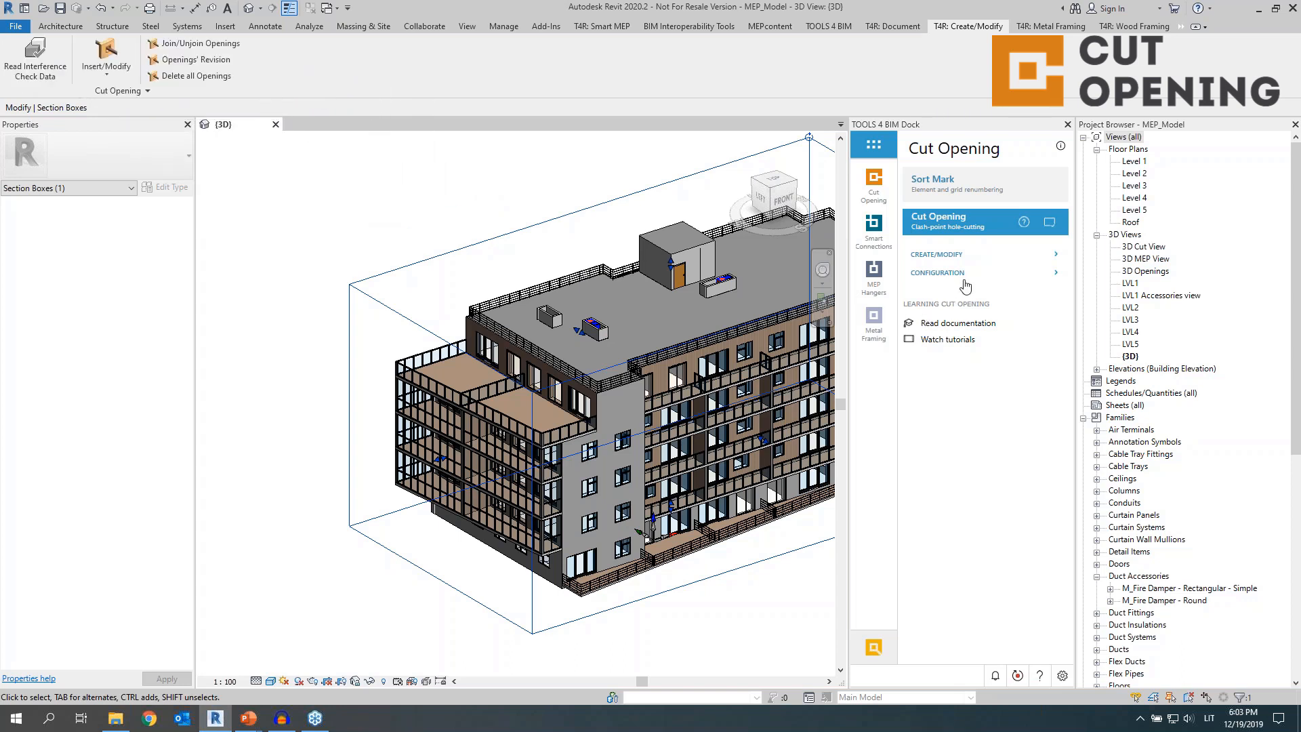
# Open the Openings Configuration and review the available configurations and the storage locations for their files
pyautogui.click(961, 276)
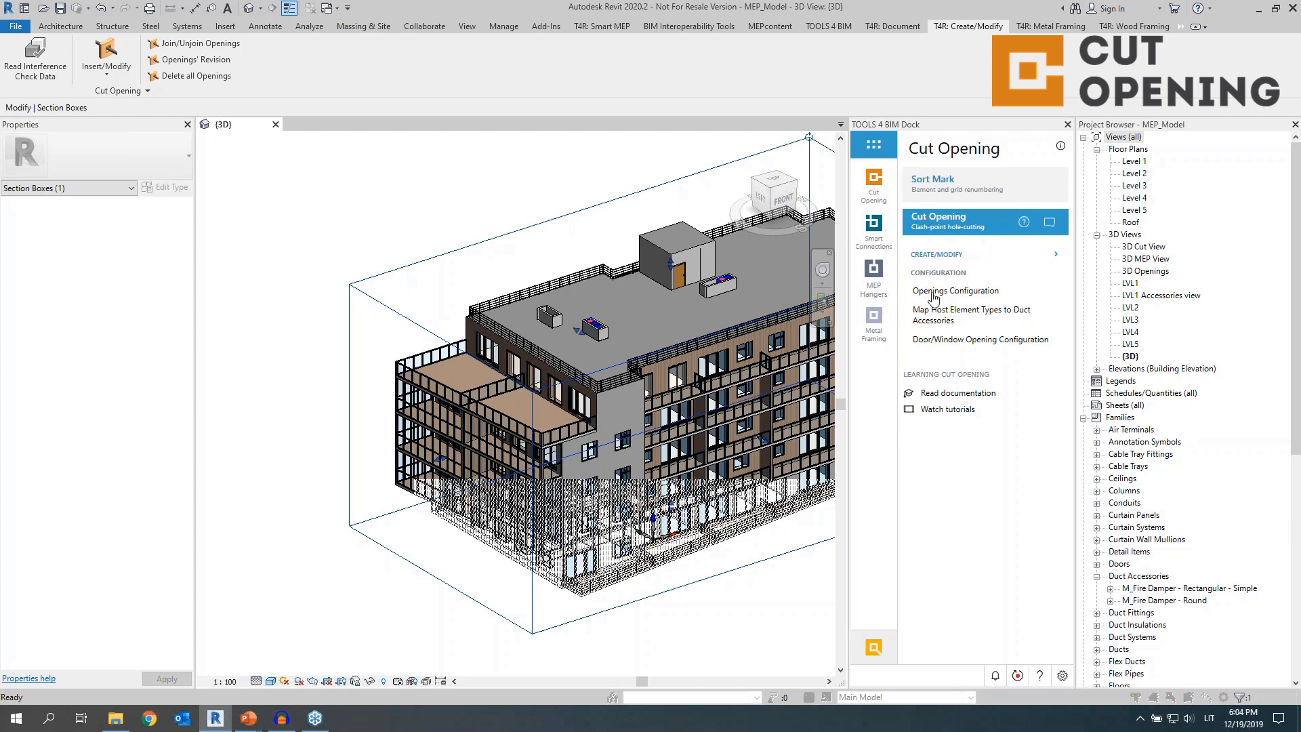
pyautogui.click(928, 296)
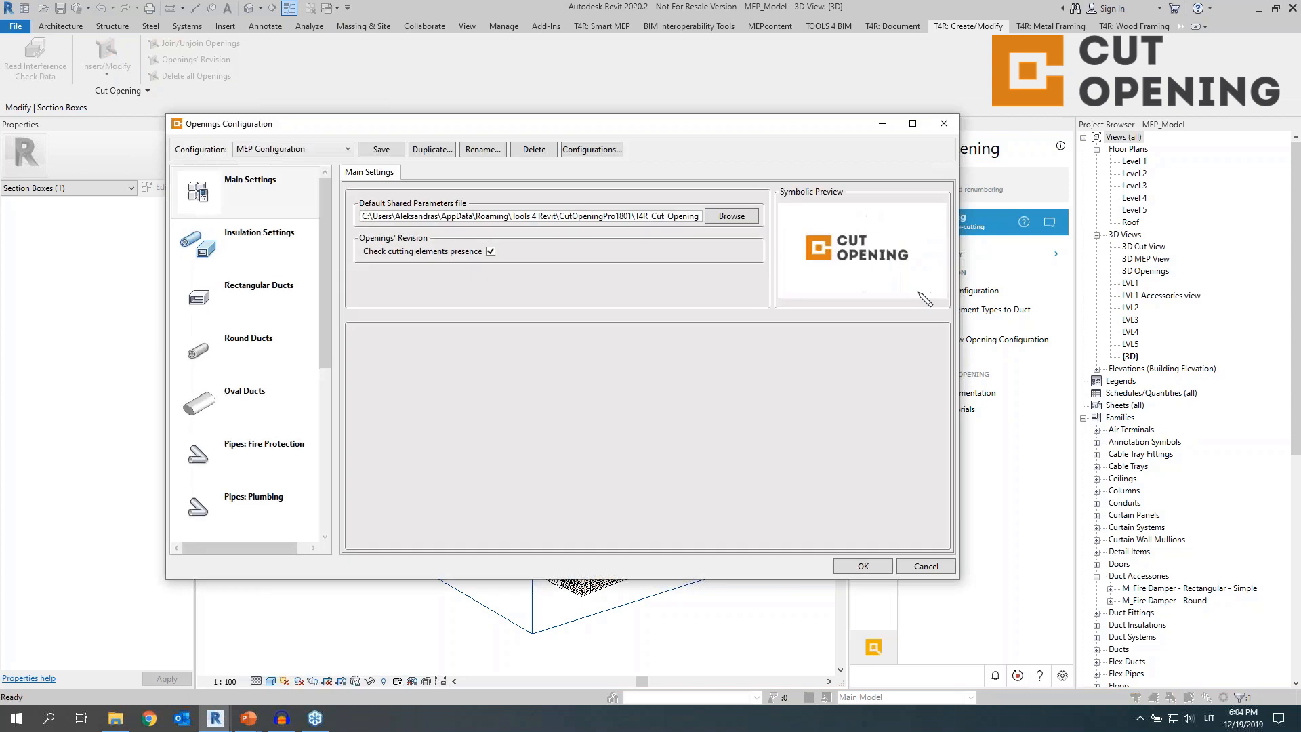
pyautogui.click(348, 150)
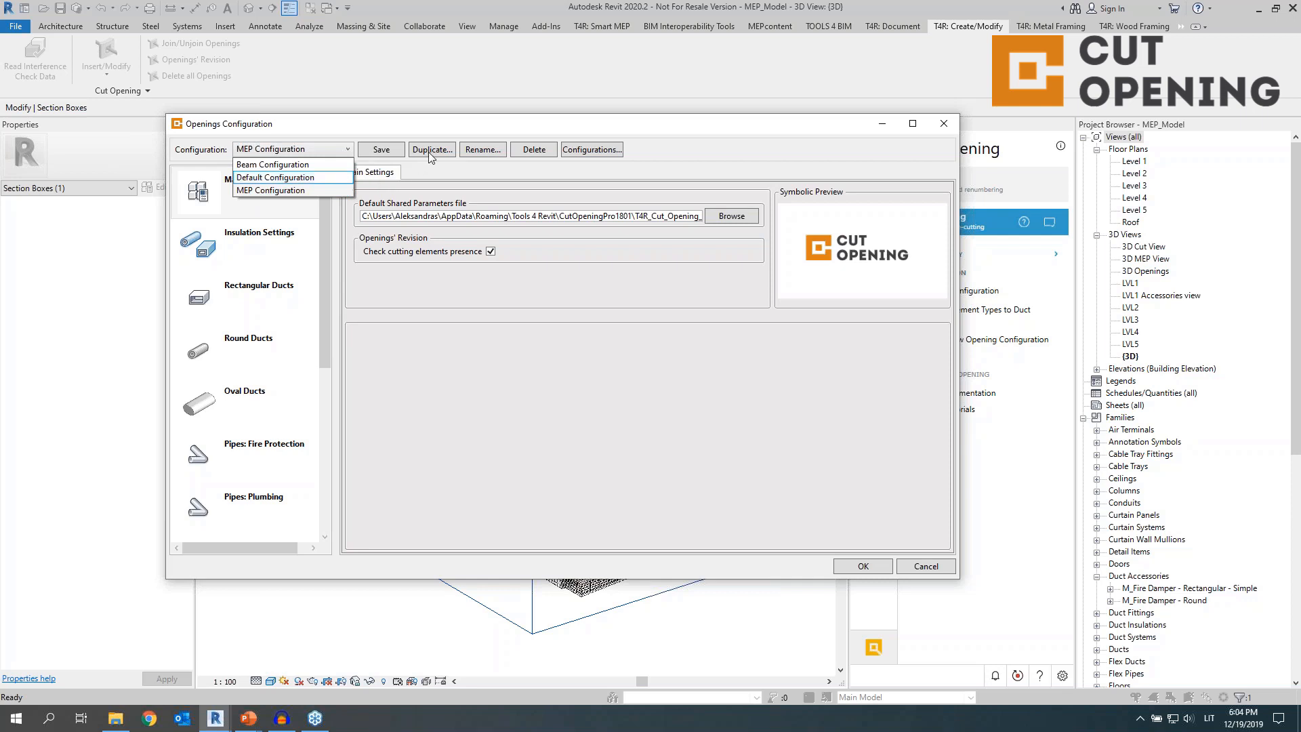
pyautogui.click(435, 290)
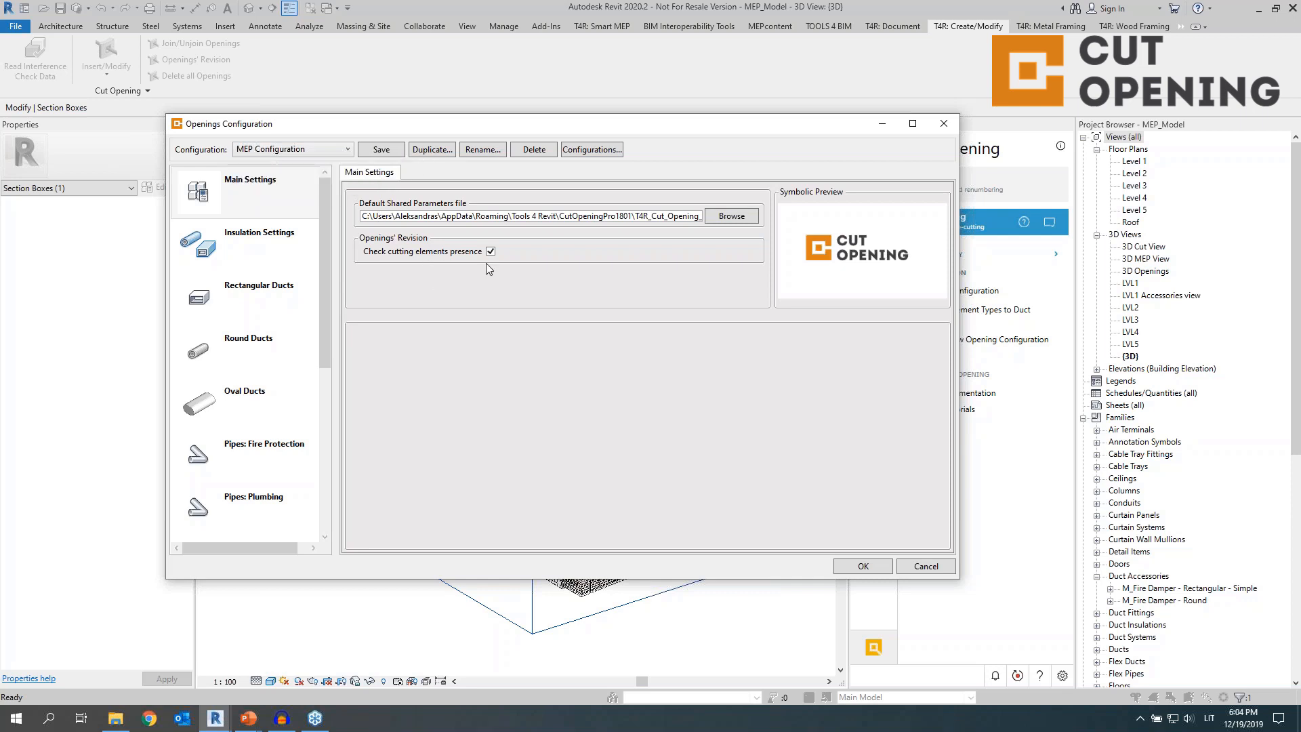
pyautogui.click(587, 150)
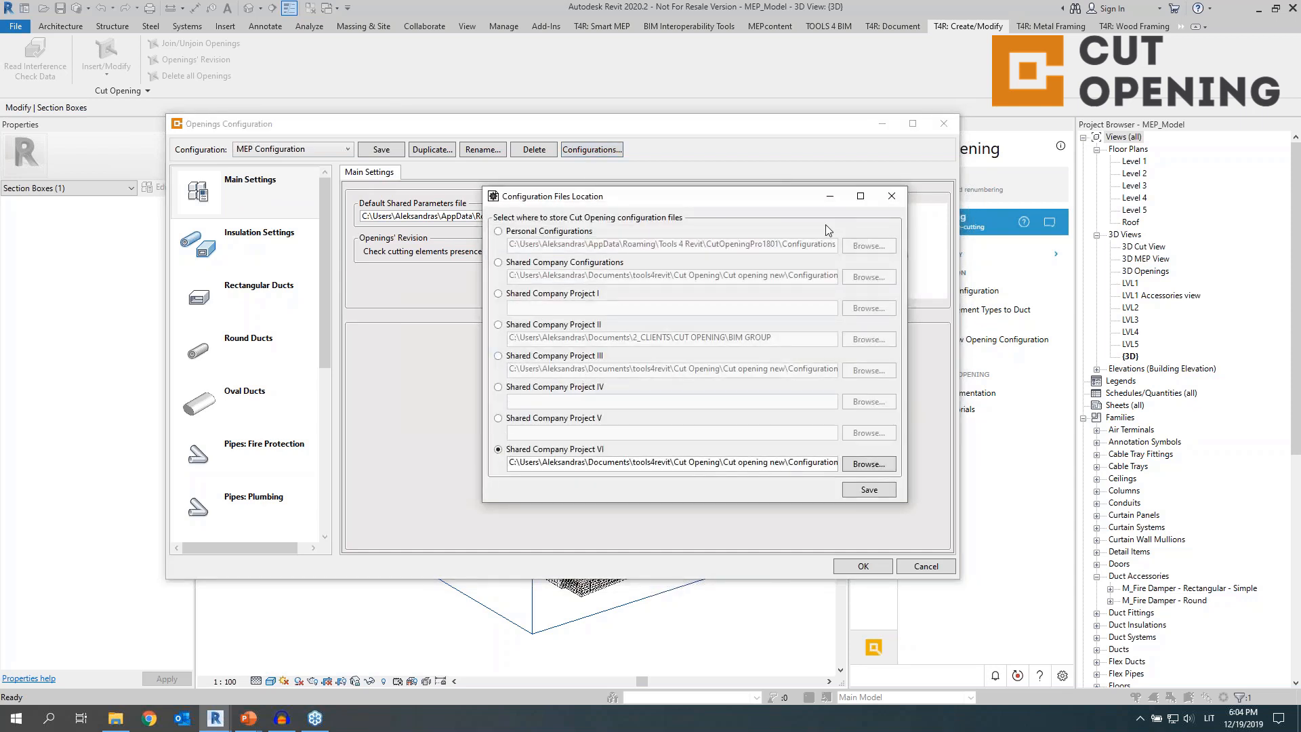
pyautogui.click(892, 203)
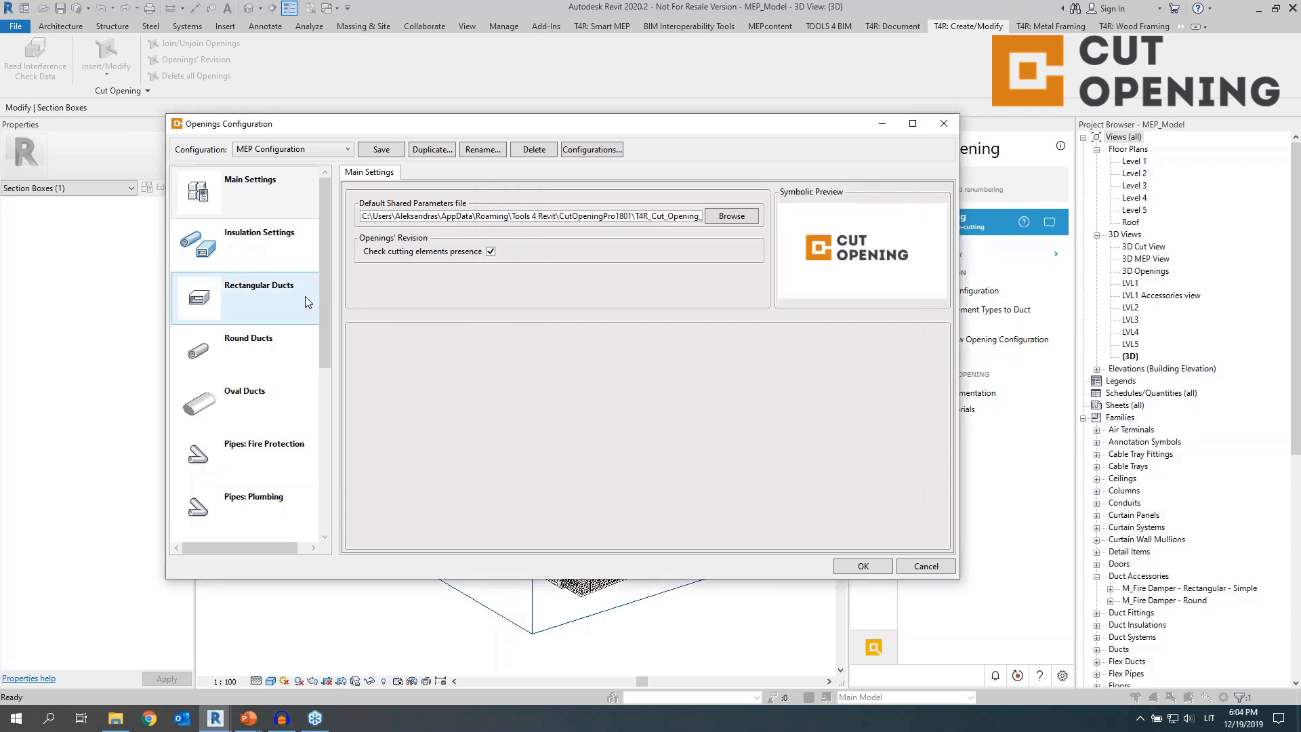
# Compare the cut offset settings of rectangular ducts and round ducts in the MEP Configuration
pyautogui.click(280, 305)
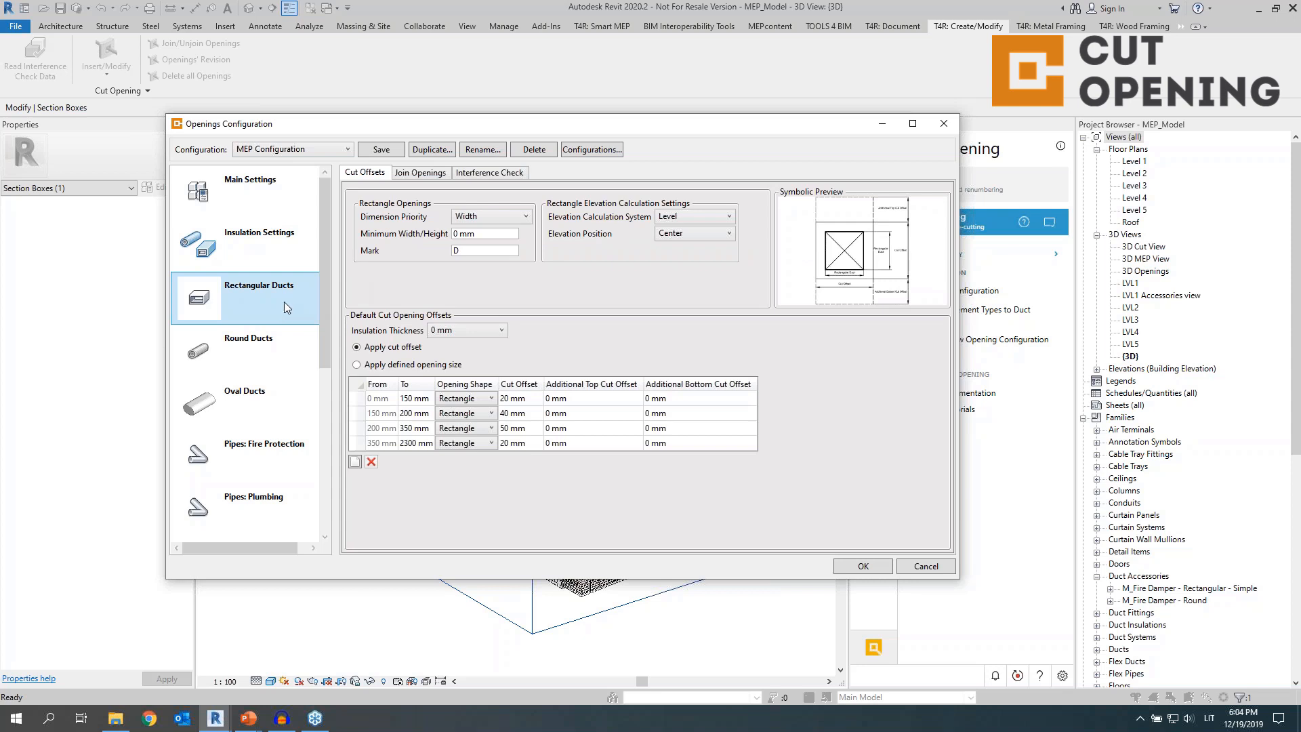
pyautogui.click(275, 353)
pyautogui.scroll(-2, 289, 249)
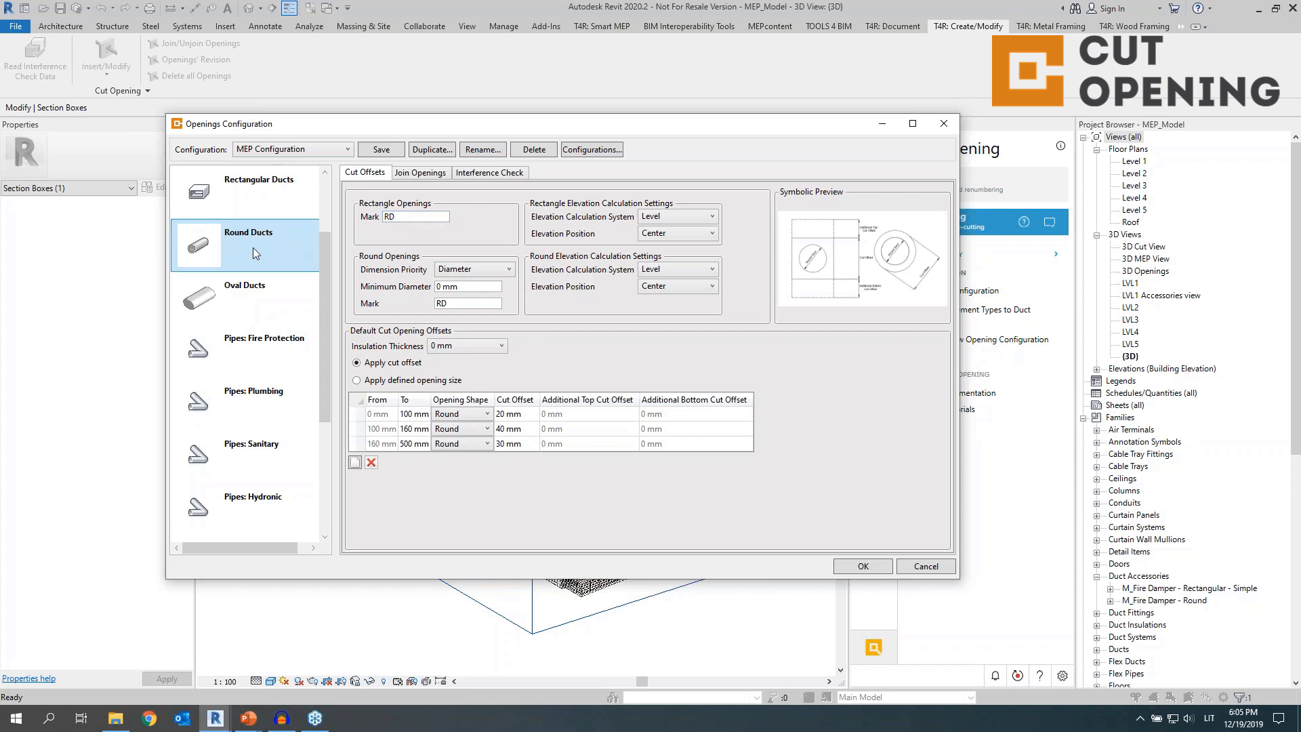
pyautogui.click(279, 208)
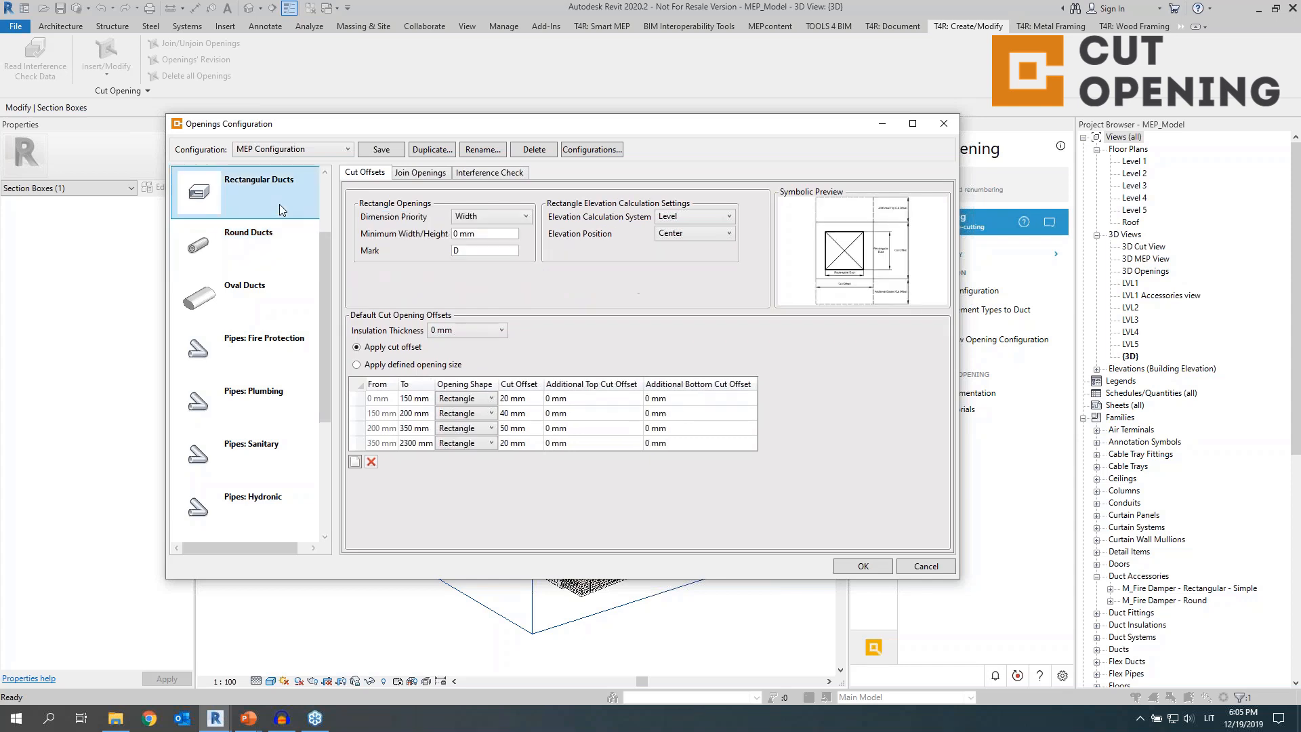
pyautogui.click(257, 245)
pyautogui.moveTo(565, 237)
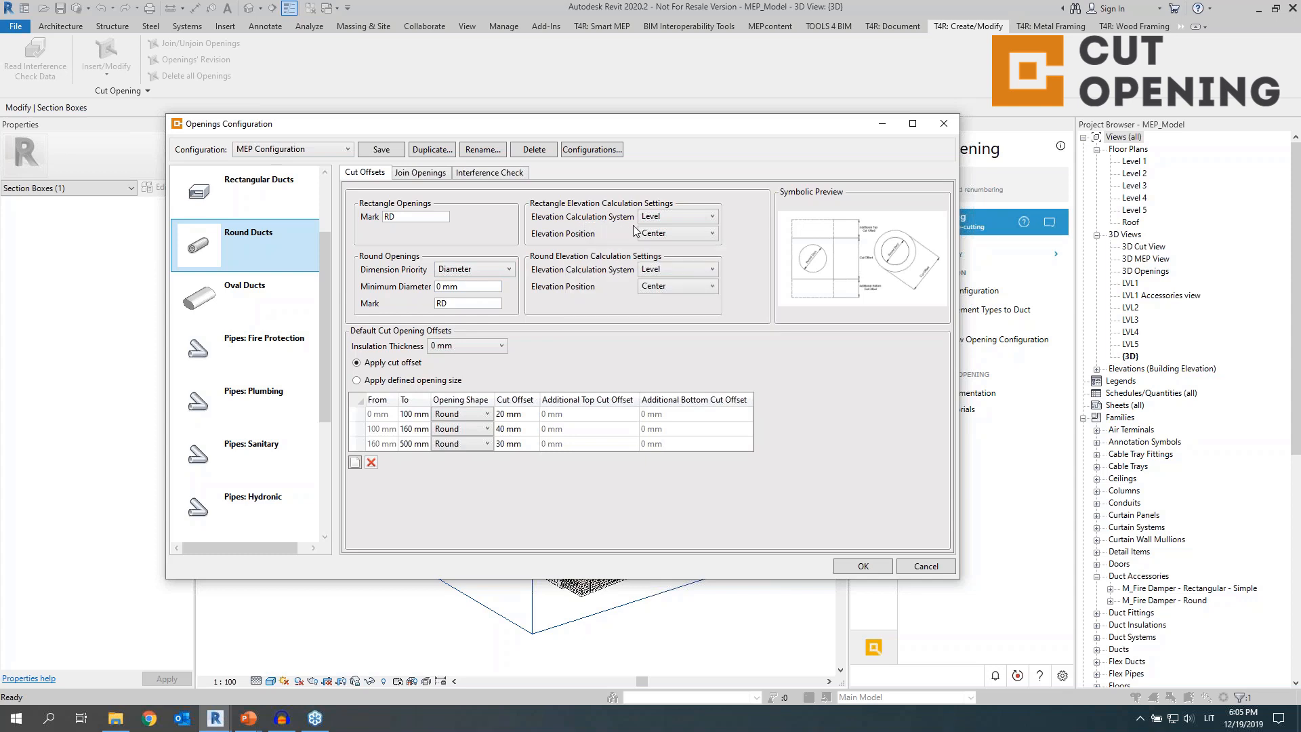
# Review the elevation system and position choices for rectangle openings and the opening shape choices in the round duct settings
pyautogui.click(667, 217)
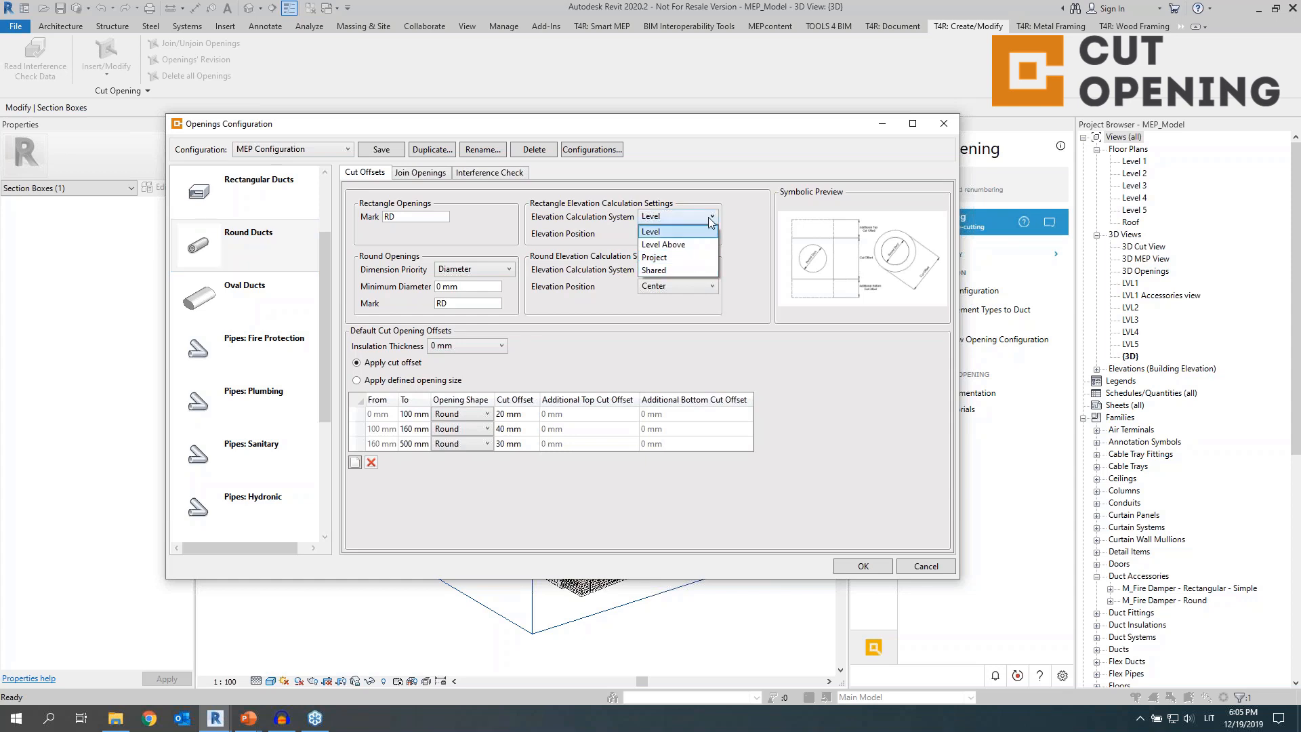
pyautogui.click(674, 231)
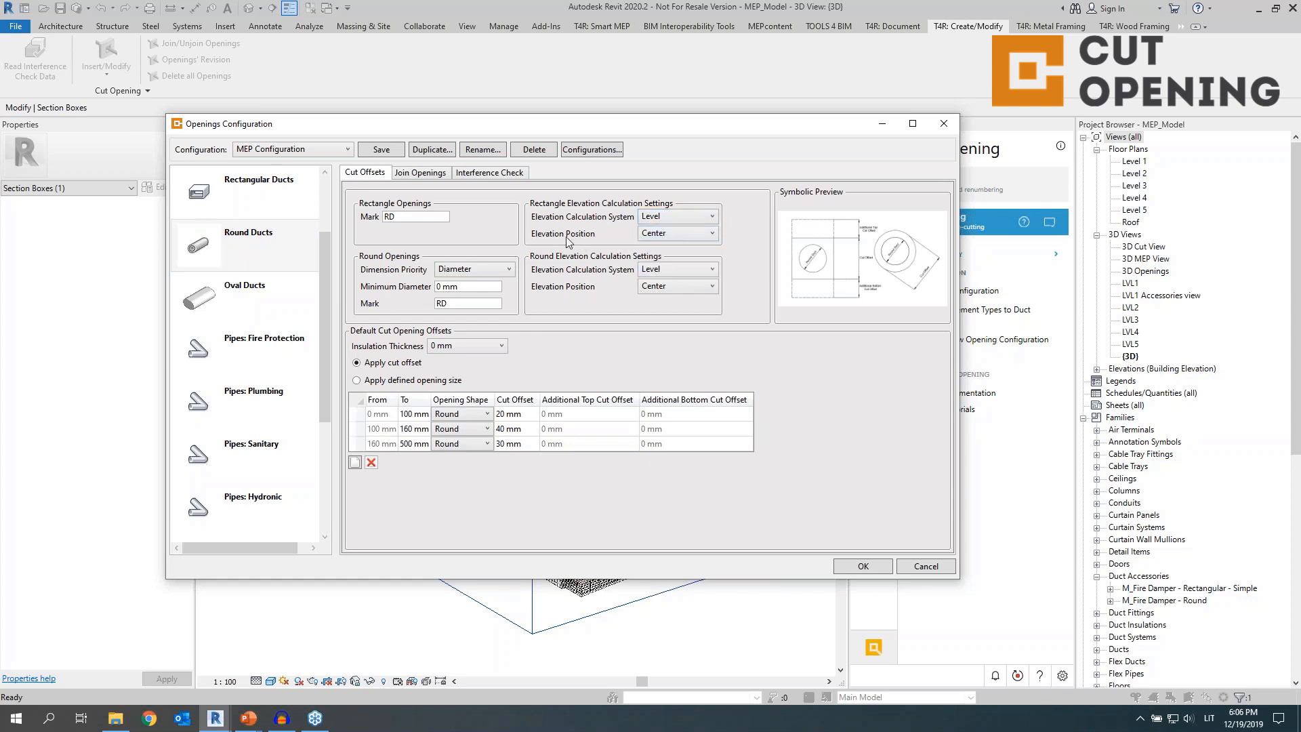
pyautogui.click(675, 238)
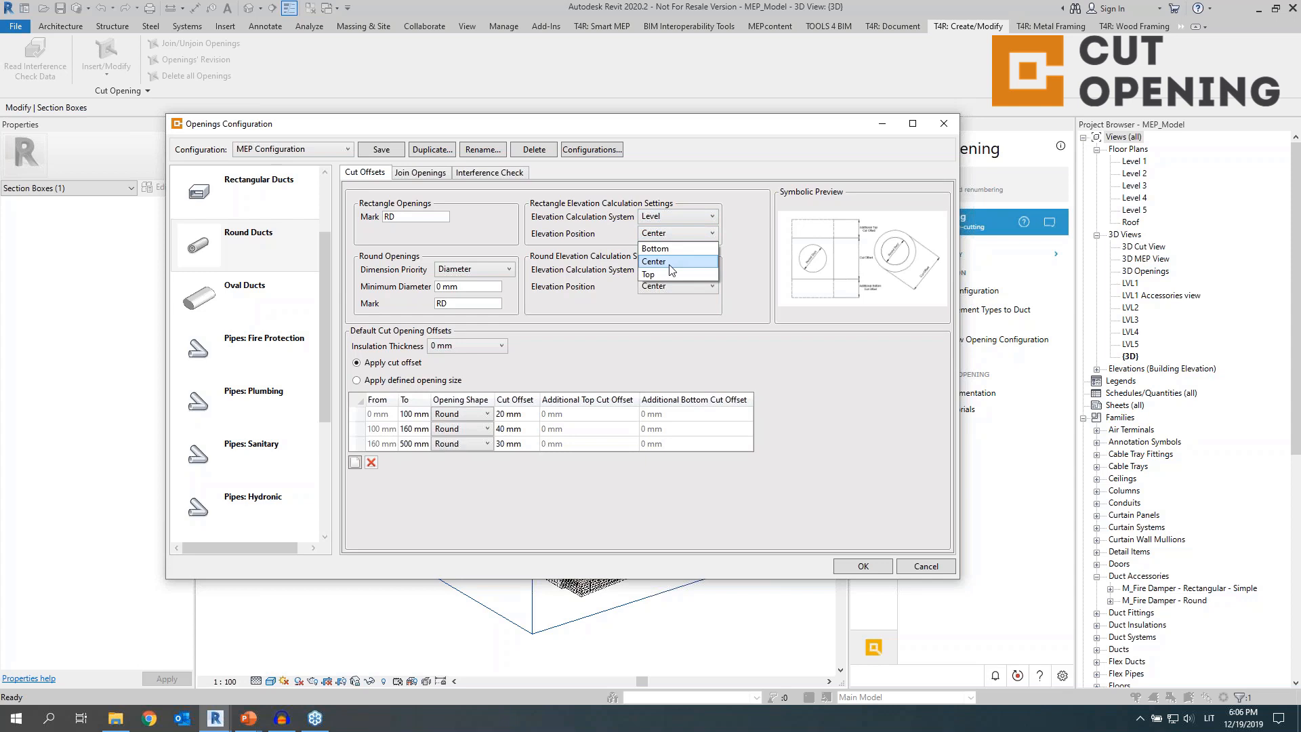
pyautogui.click(698, 236)
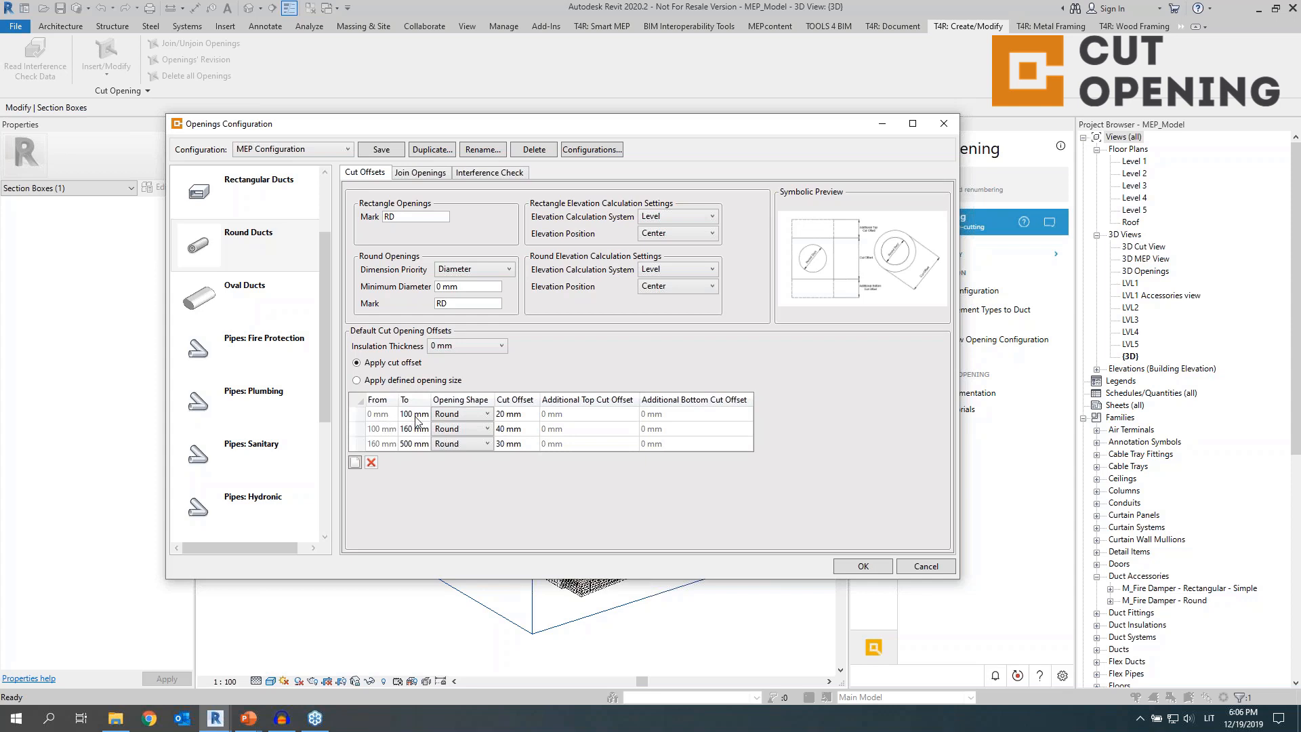
pyautogui.click(477, 417)
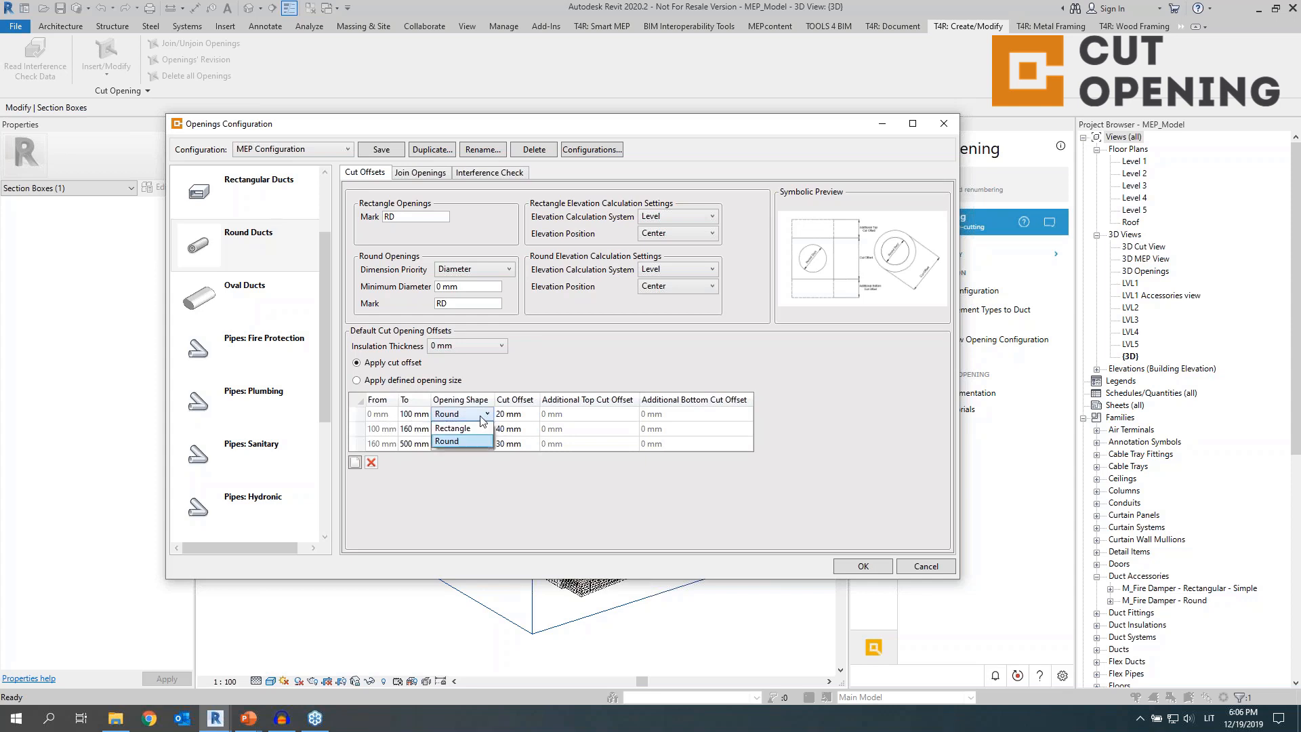
pyautogui.click(475, 441)
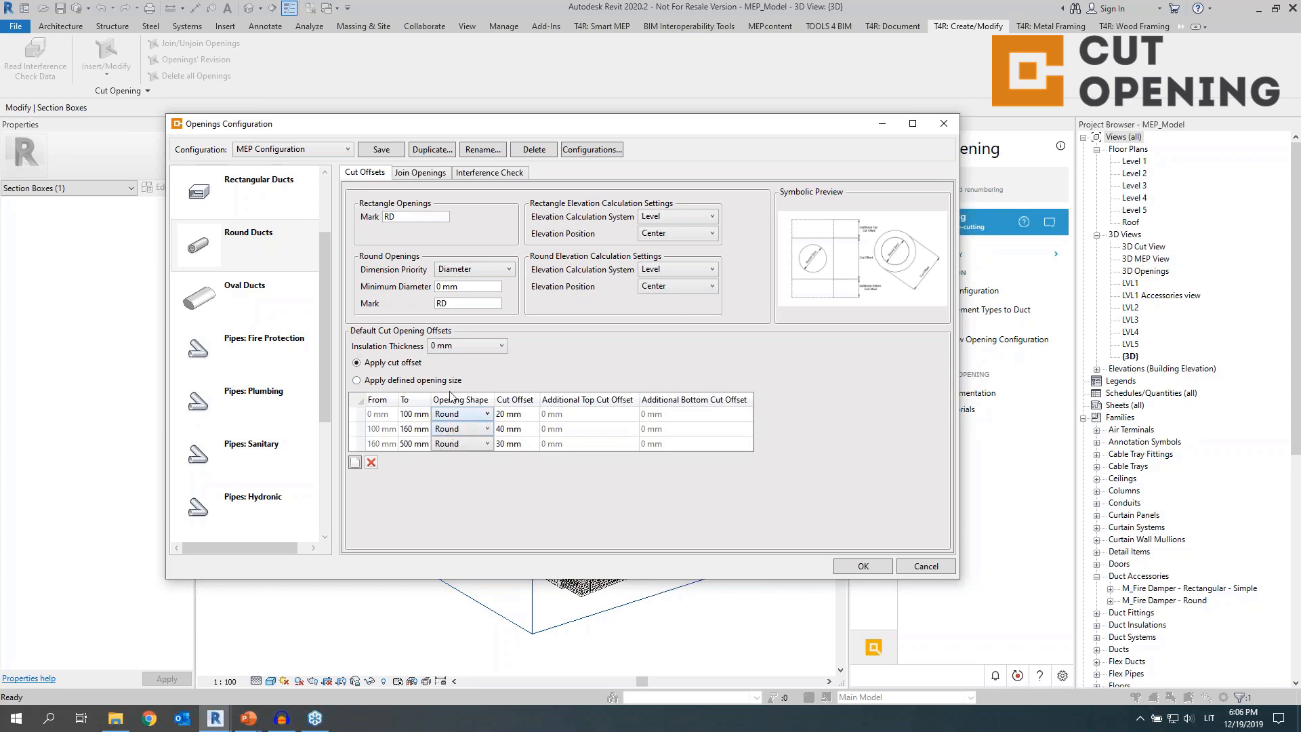
# Try the defined opening size option for round ducts, check the insulation thickness choices, and return to applying a cut offset
pyautogui.click(402, 381)
pyautogui.click(525, 417)
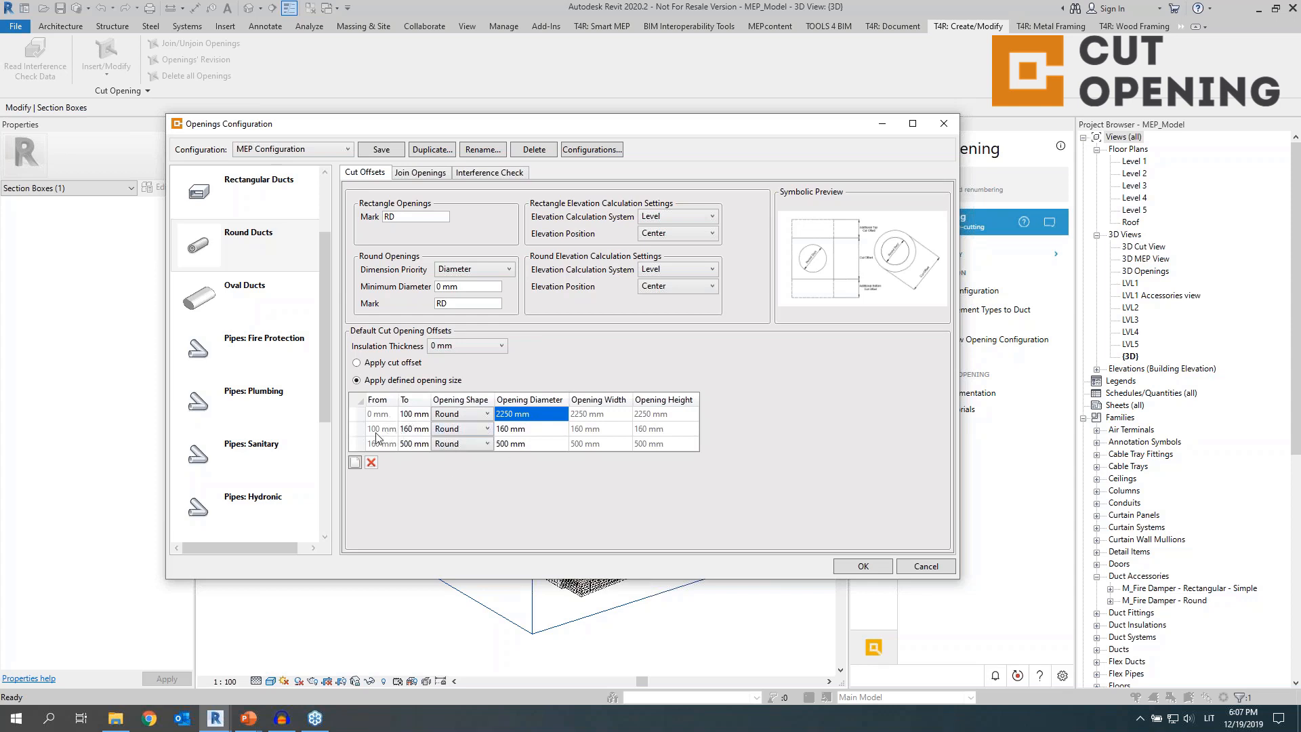
pyautogui.click(458, 348)
pyautogui.click(461, 355)
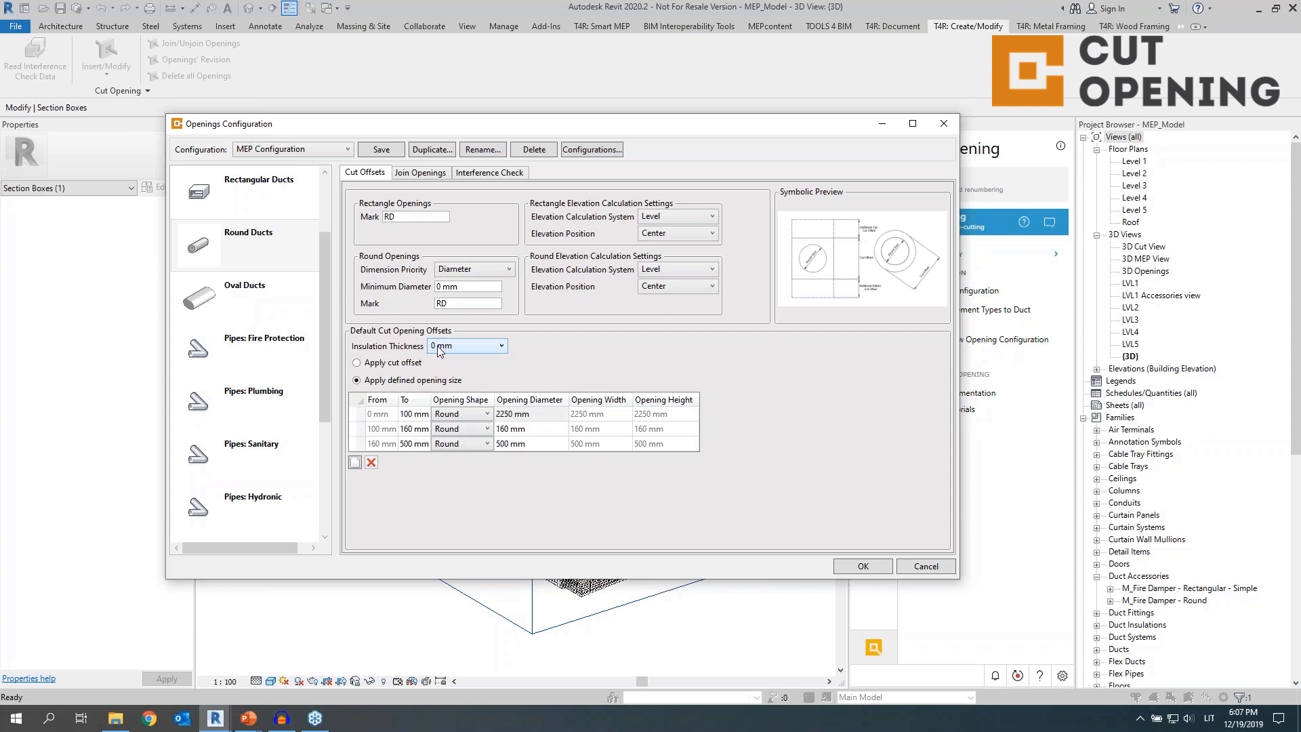
pyautogui.click(389, 366)
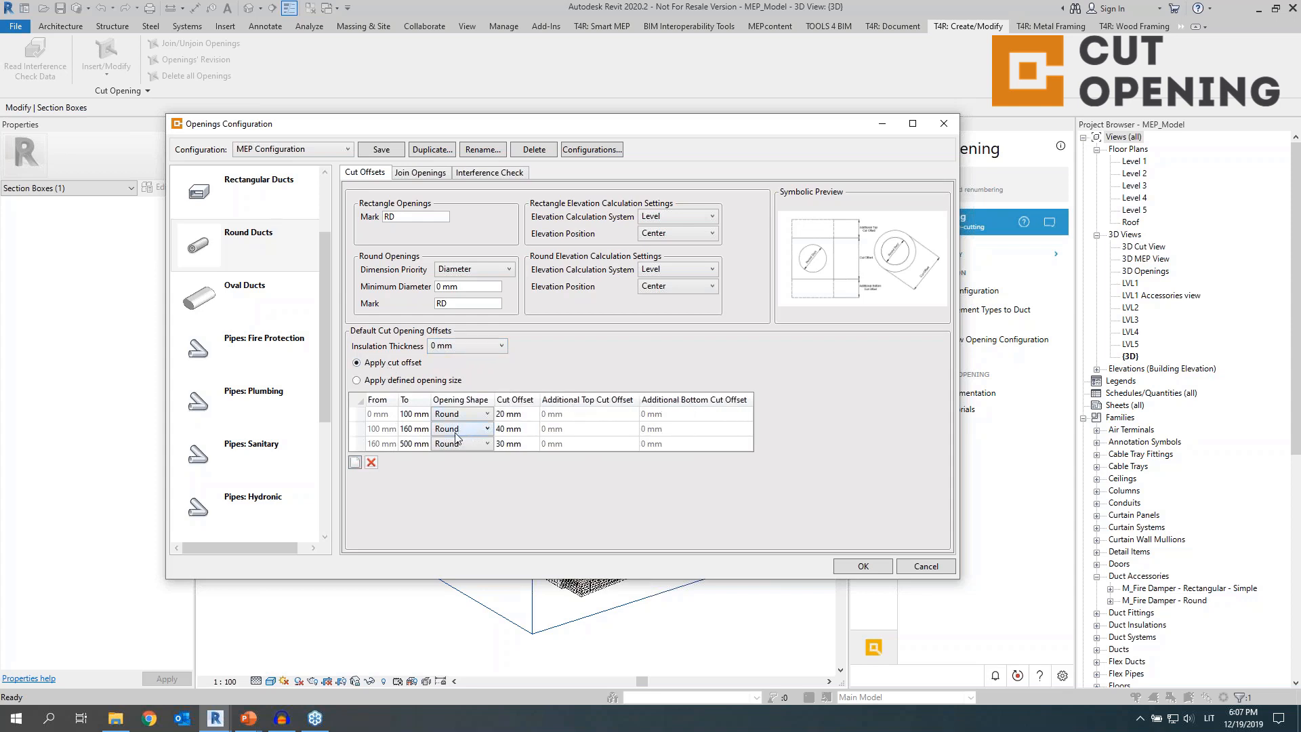
# Try the Rectangle opening shape for round ducts up to 100 mm and return it to Round
pyautogui.click(486, 413)
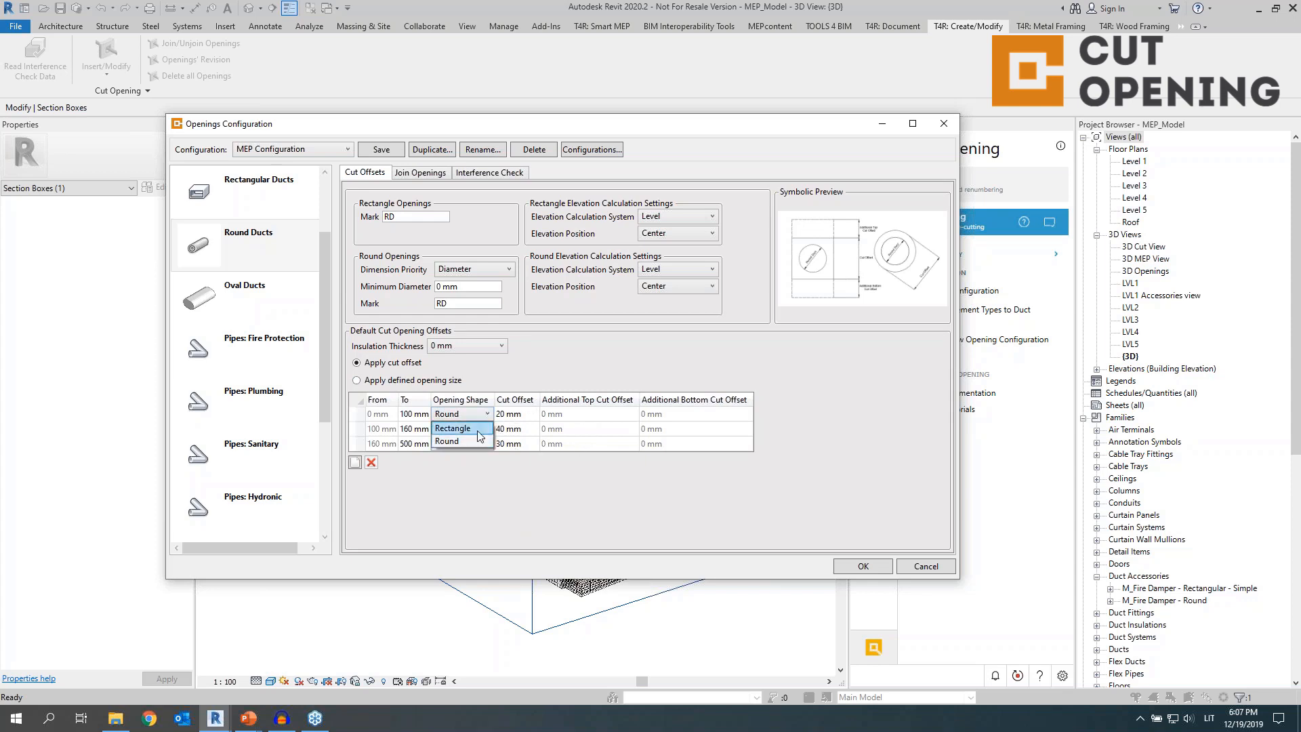
pyautogui.click(478, 435)
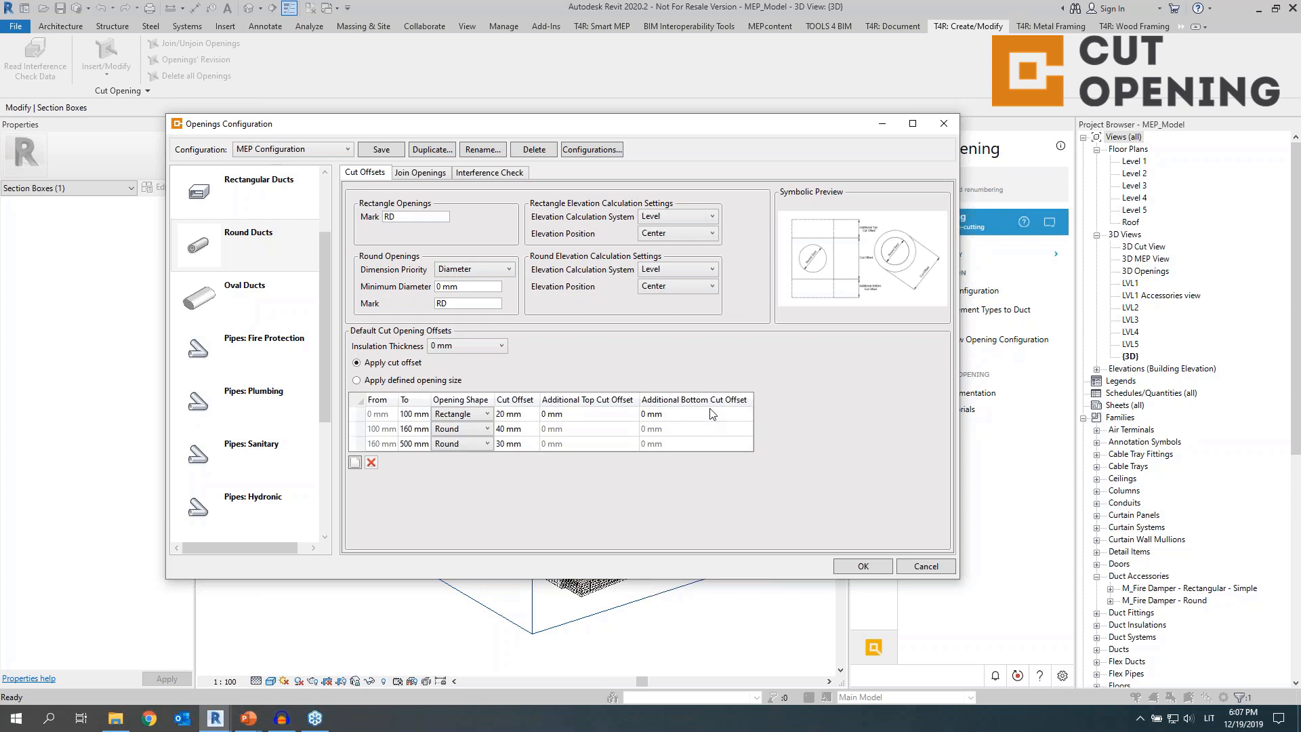
pyautogui.click(485, 416)
pyautogui.click(473, 442)
# Review the join openings and interference check settings for round ducts
pyautogui.click(421, 174)
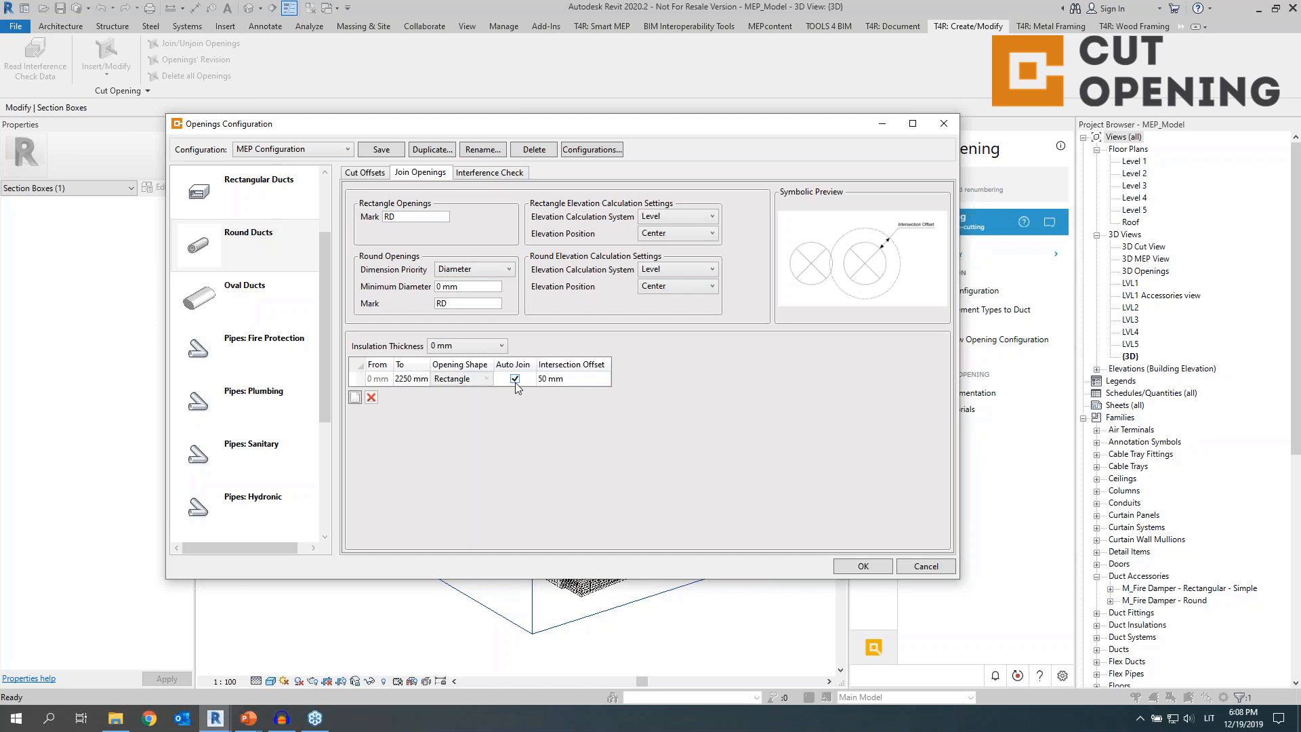
pyautogui.click(461, 175)
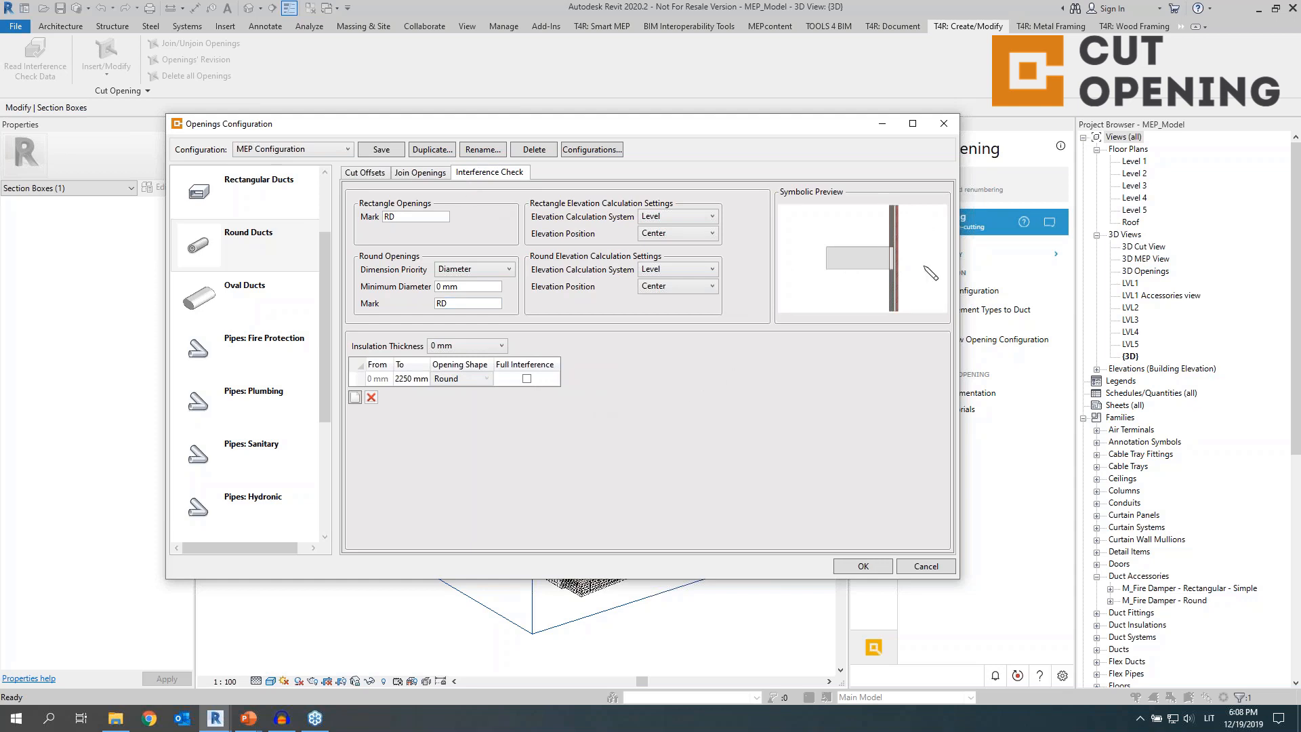
pyautogui.moveTo(904, 278)
# Review the cut offsets for fire protection pipes and the Opening Size by choices for pipes up to 100 mm
pyautogui.click(298, 369)
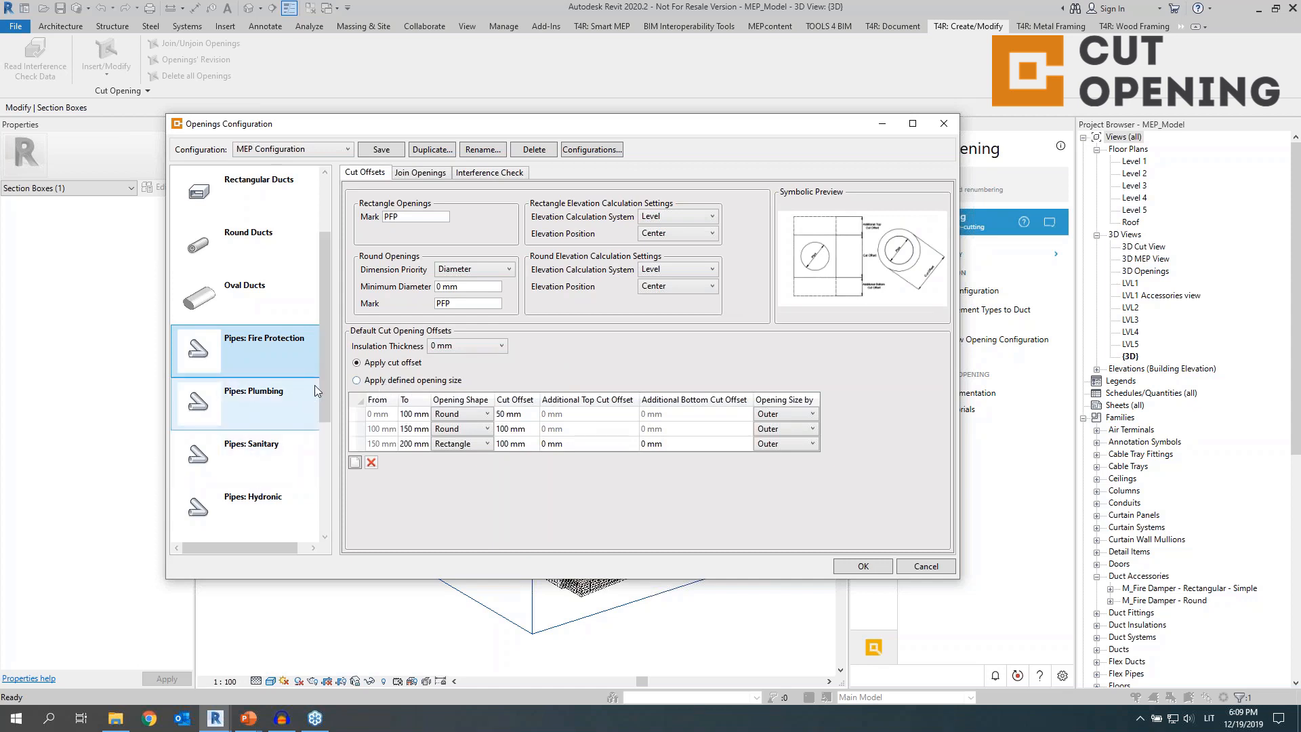
pyautogui.click(794, 416)
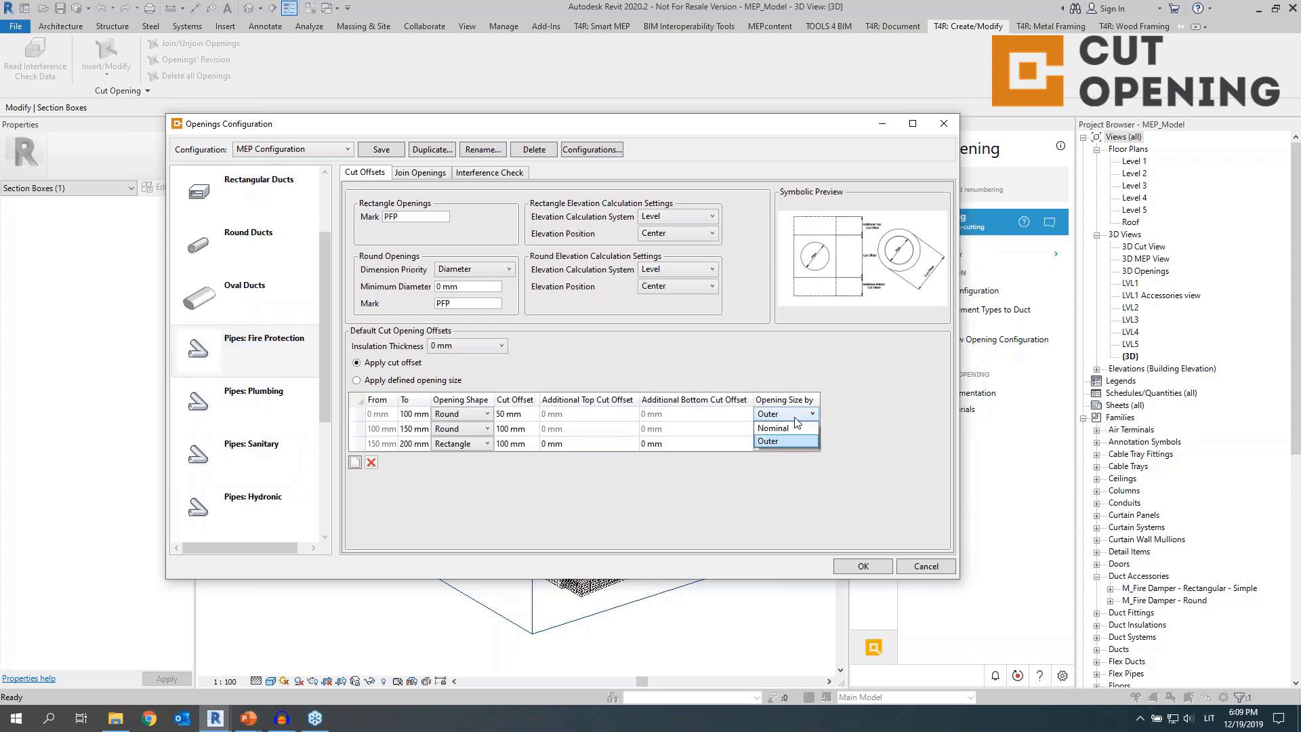
pyautogui.click(799, 418)
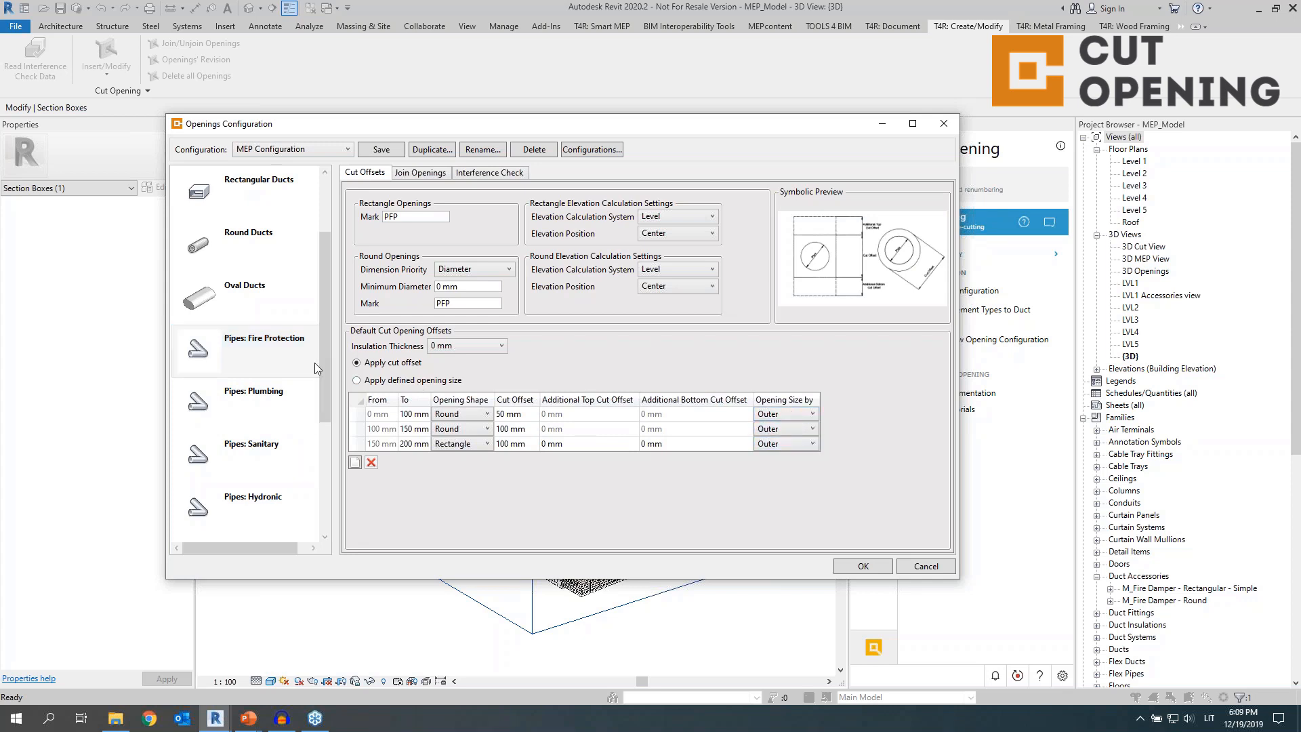
# Review the cut offset, join openings and interference check settings for beams, including the depth offset
pyautogui.moveTo(326, 366); pyautogui.dragTo(326, 468)
pyautogui.click(281, 491)
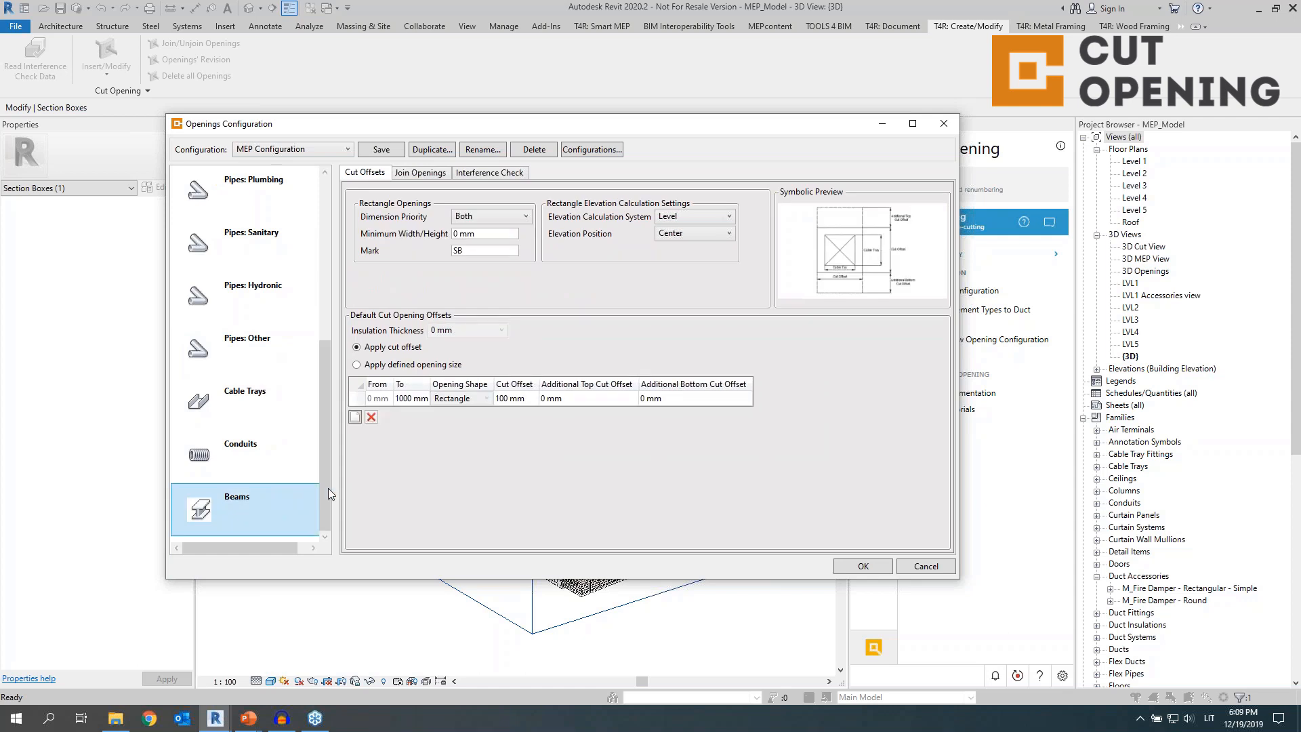
pyautogui.click(418, 173)
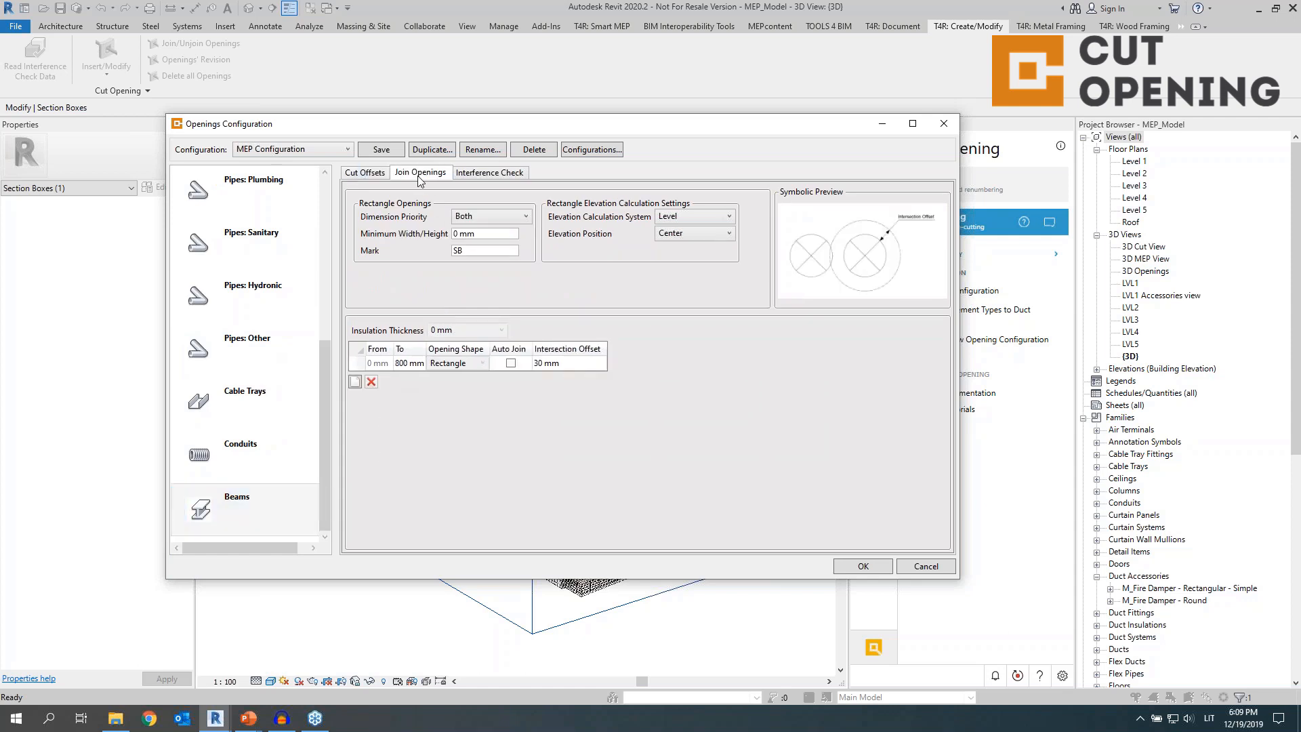
pyautogui.click(499, 178)
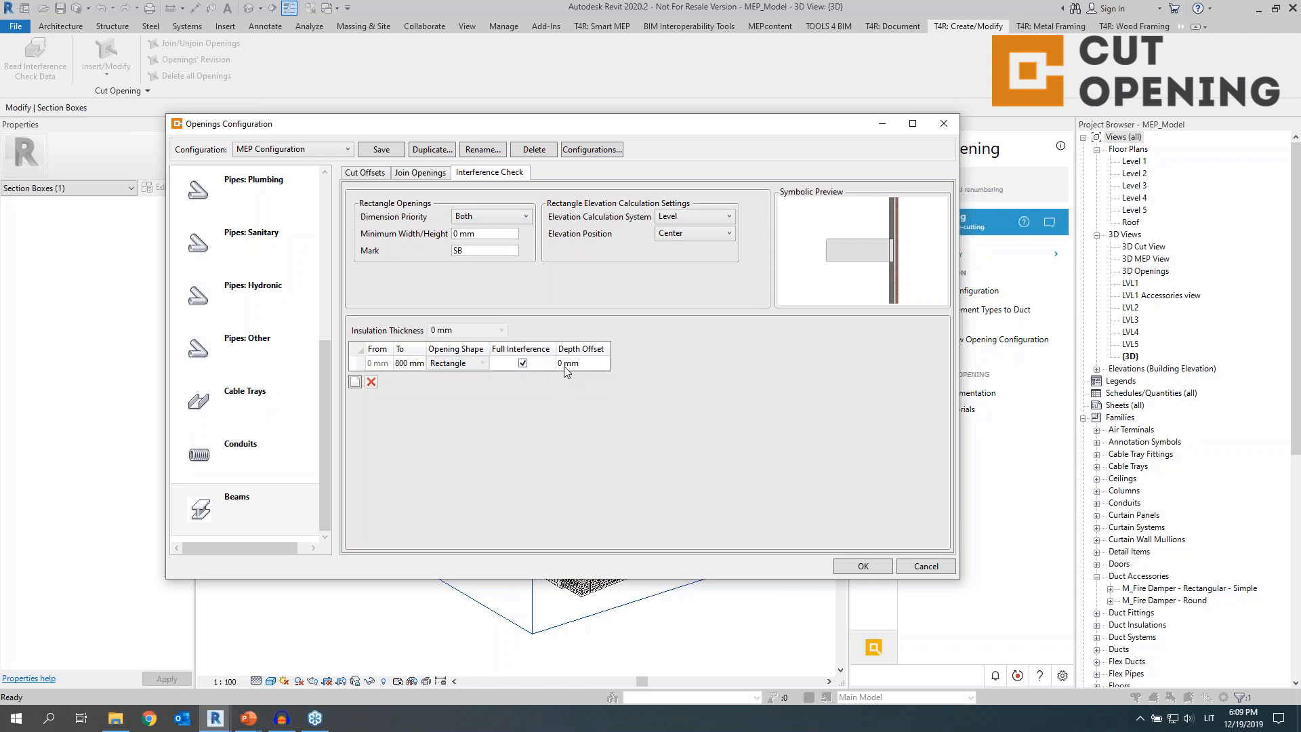
pyautogui.moveTo(892, 244)
# Check the full interference setting for round ducts again and close the Openings Configuration
pyautogui.scroll(5, 274, 293)
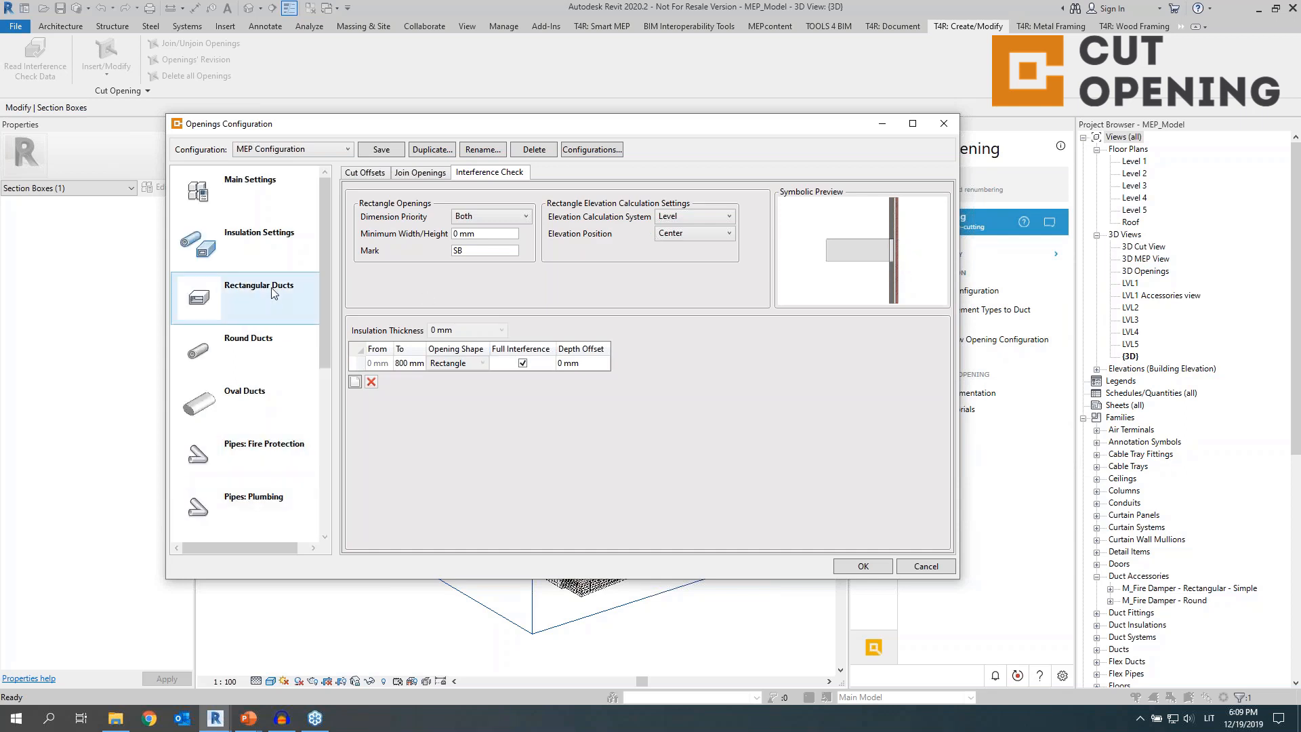
pyautogui.click(270, 349)
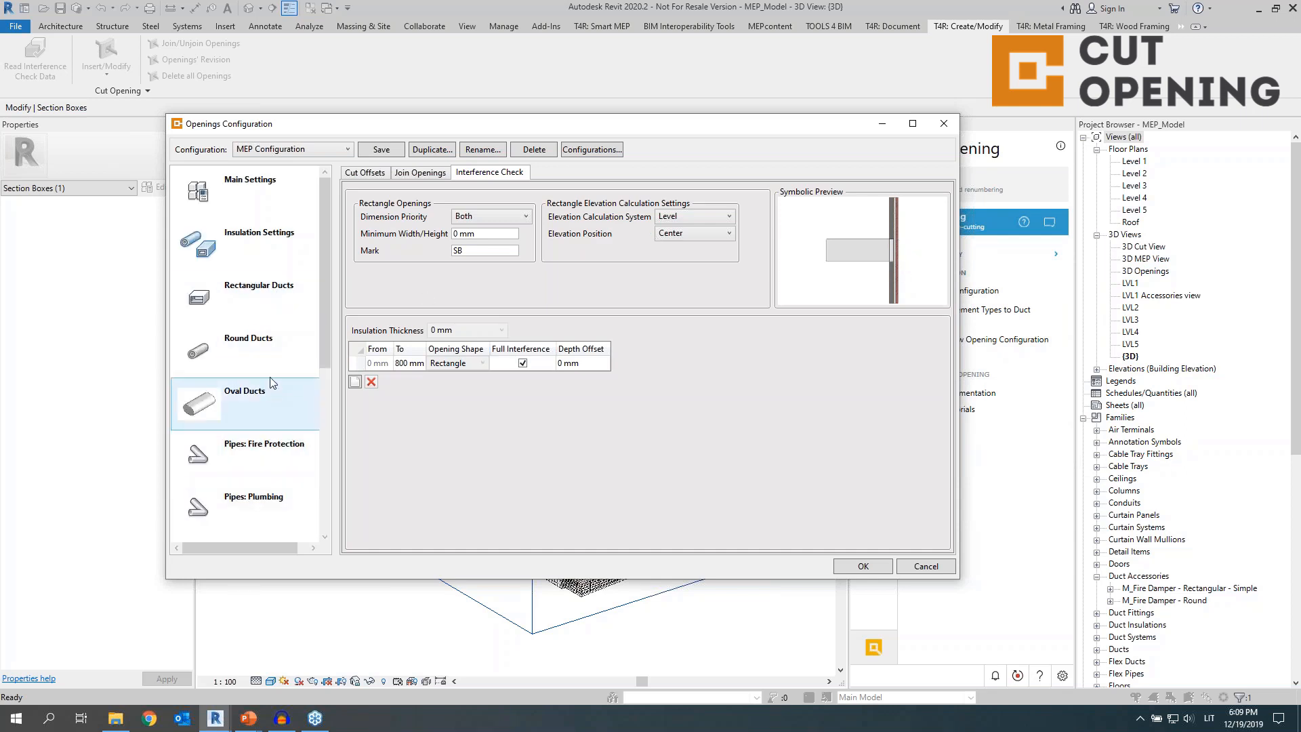
pyautogui.click(482, 173)
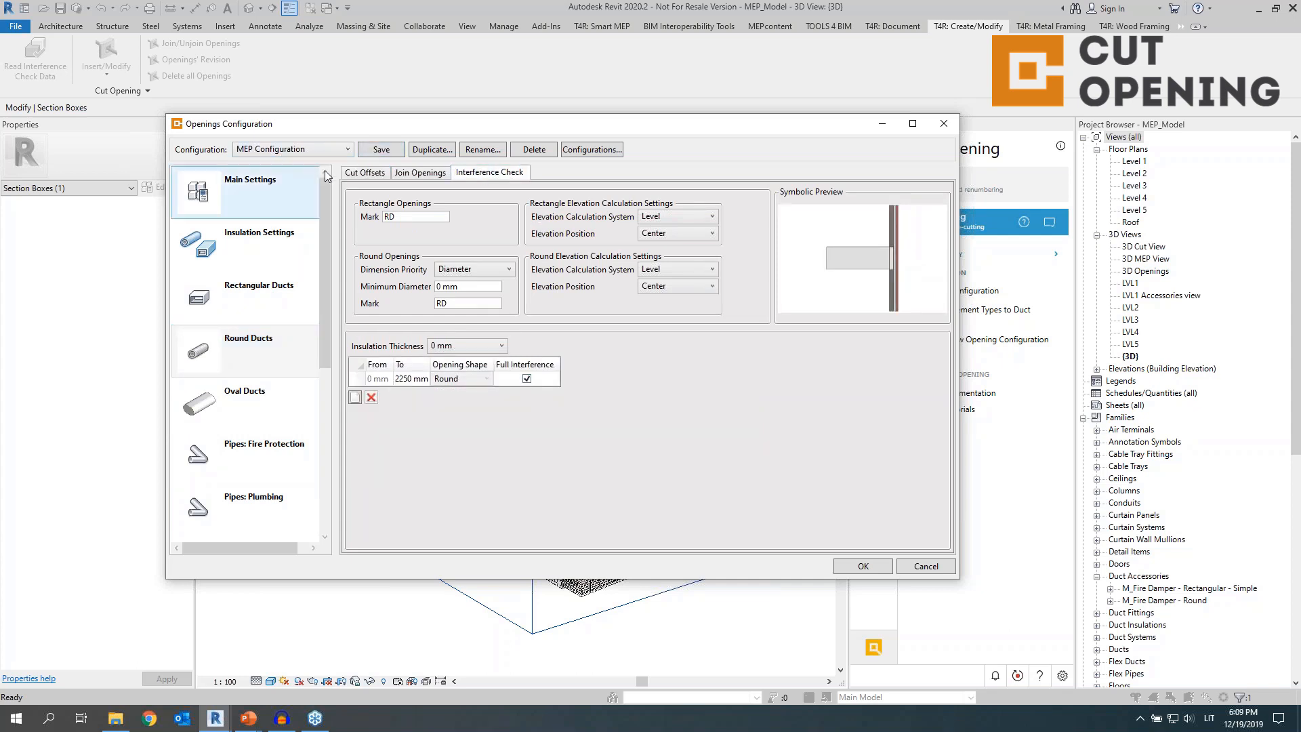
pyautogui.click(944, 124)
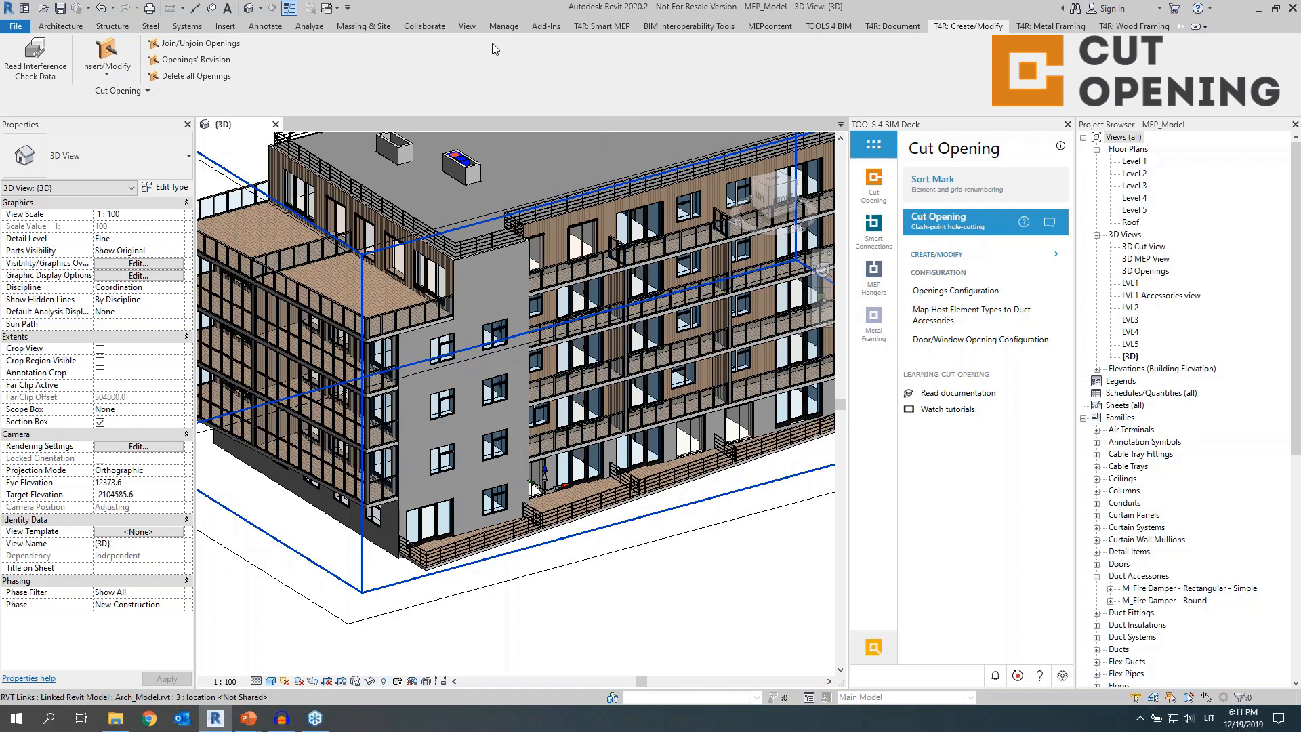
# Start an interference check and include Pipes, Ducts and Cable Trays from the current project
pyautogui.click(426, 27)
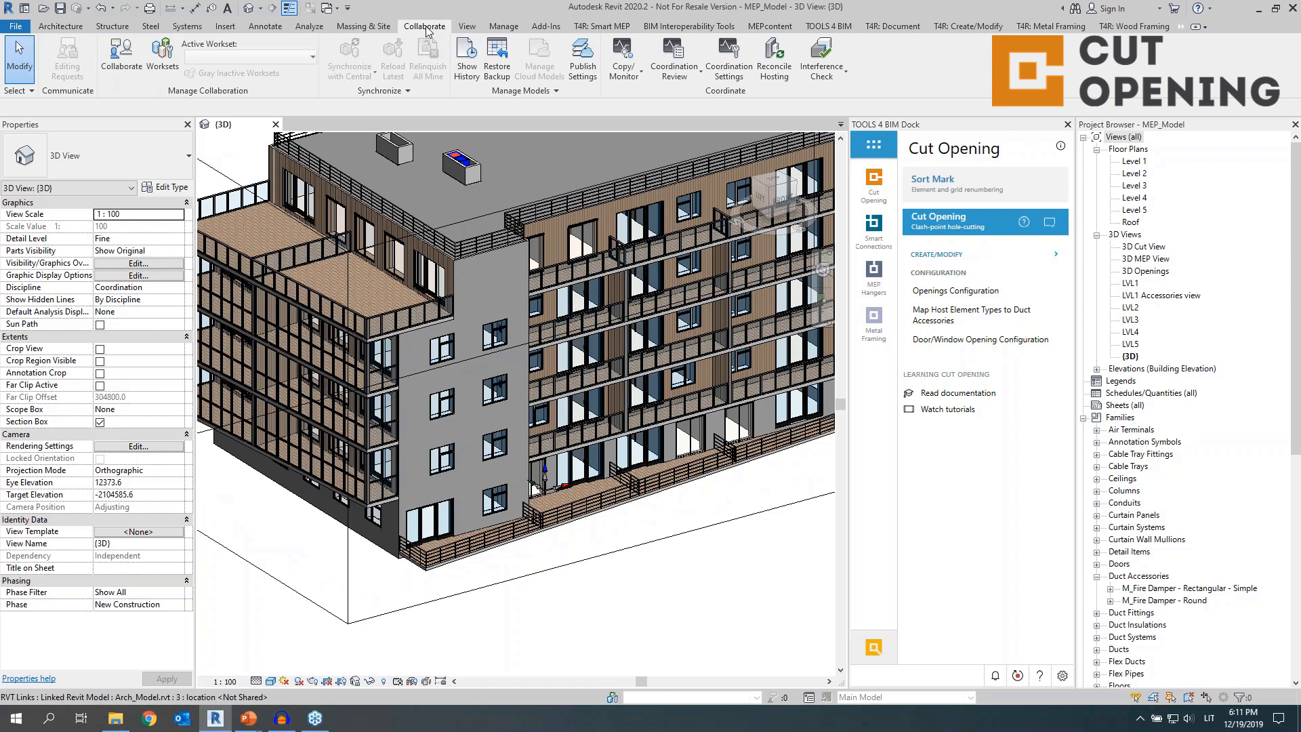
pyautogui.click(821, 72)
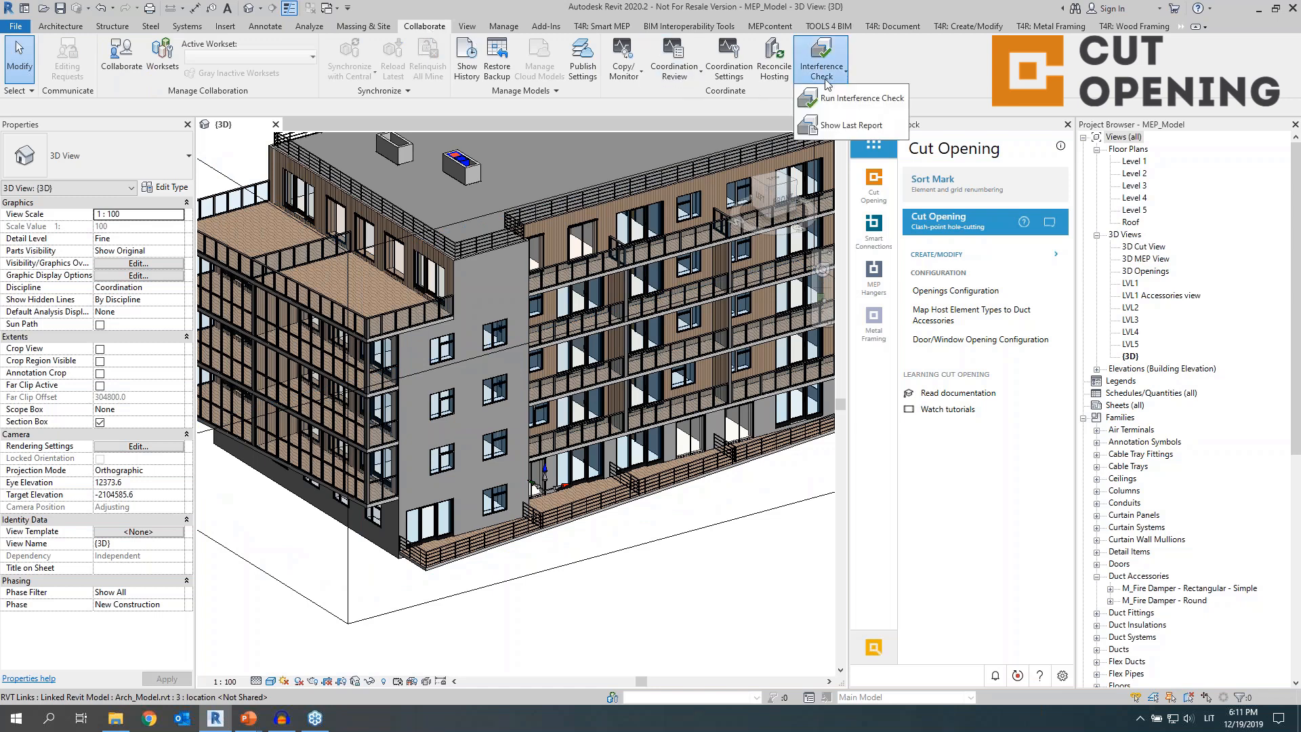
pyautogui.click(838, 106)
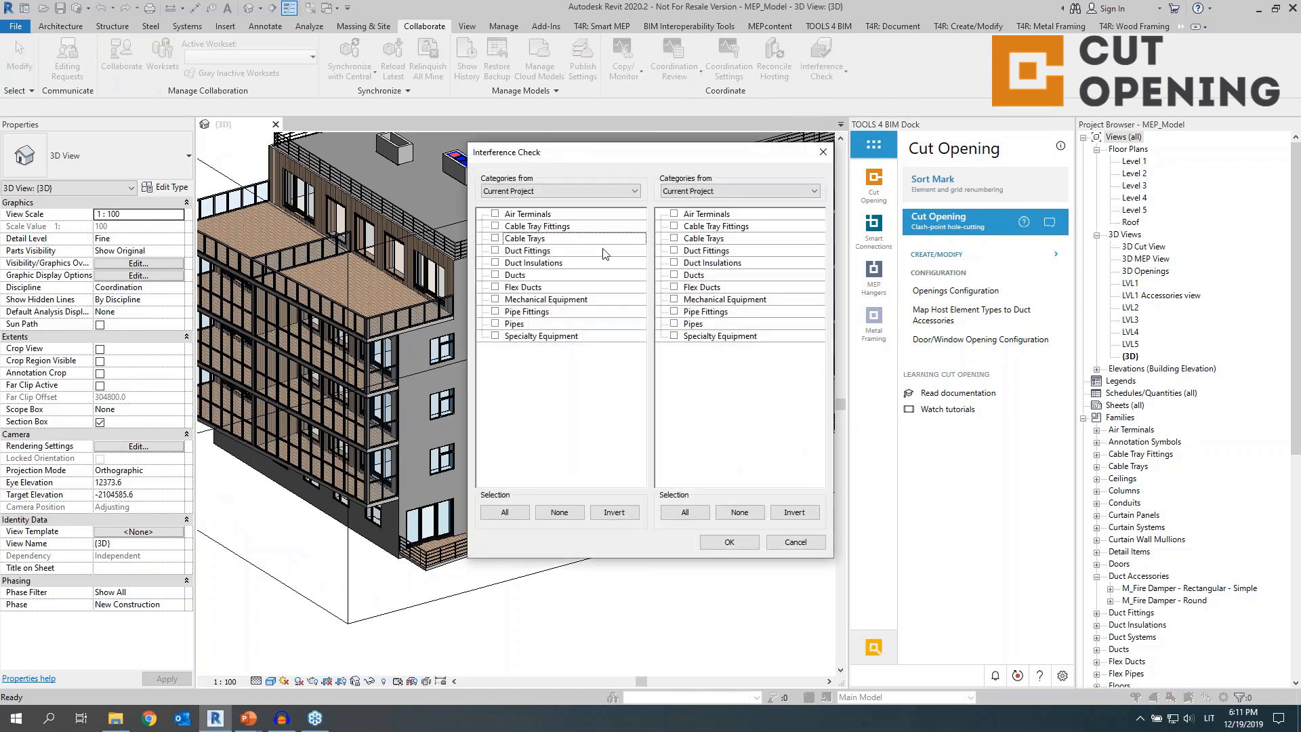
pyautogui.click(495, 325)
pyautogui.click(495, 275)
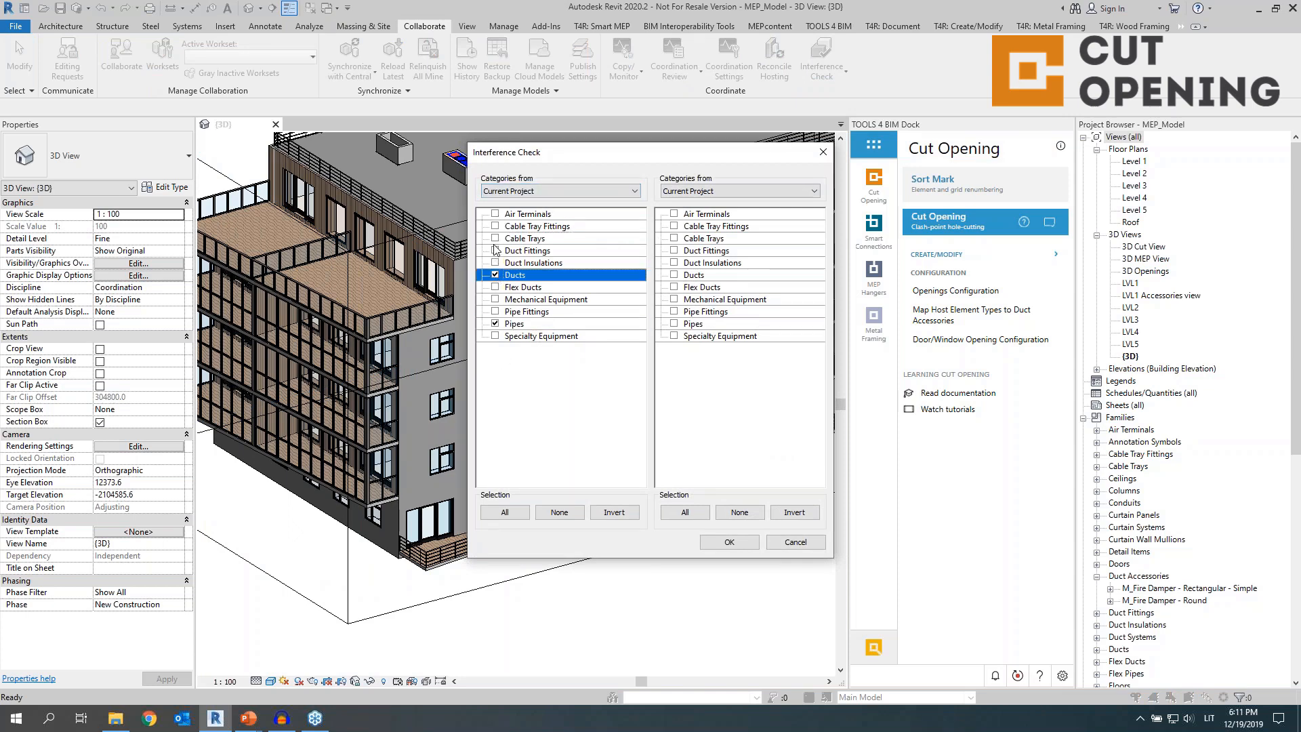
pyautogui.click(495, 239)
# Compare against Floors and Walls from the linked Arch_Model.rvt and run the interference check
pyautogui.click(729, 193)
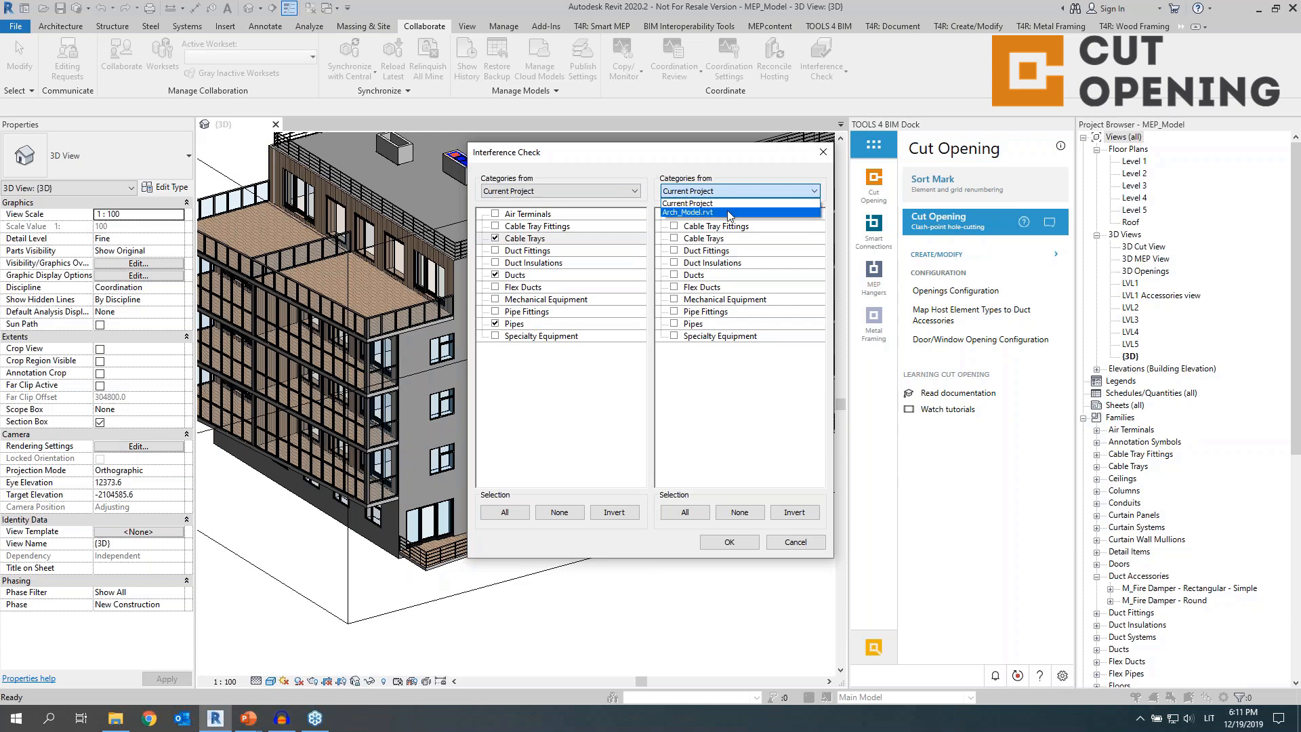
pyautogui.click(729, 213)
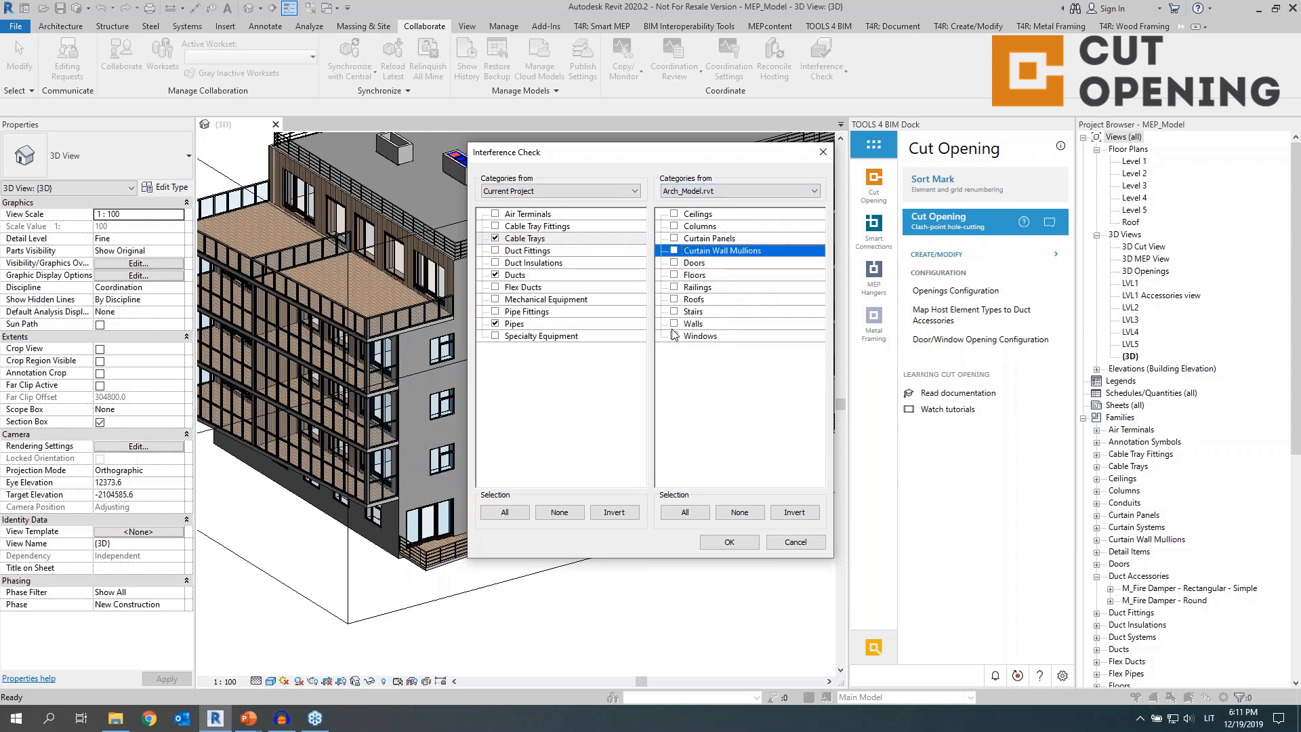
pyautogui.click(674, 275)
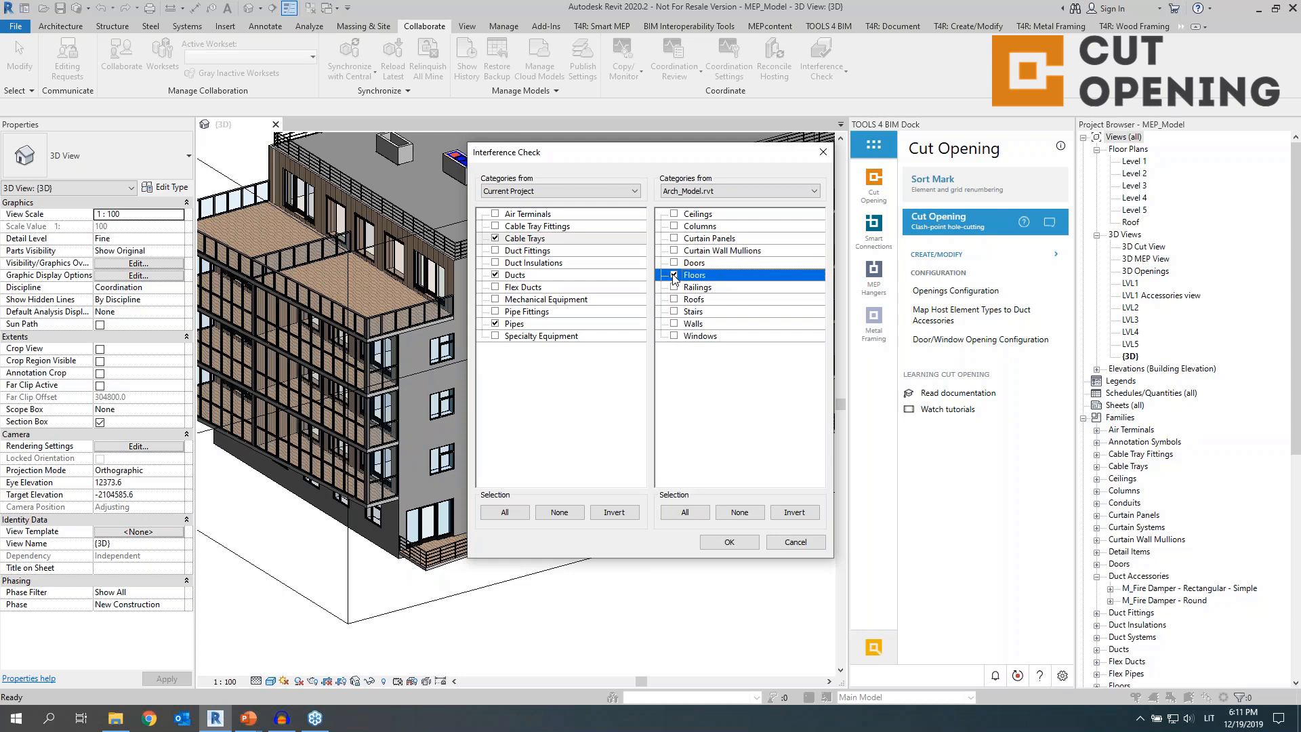
pyautogui.click(674, 323)
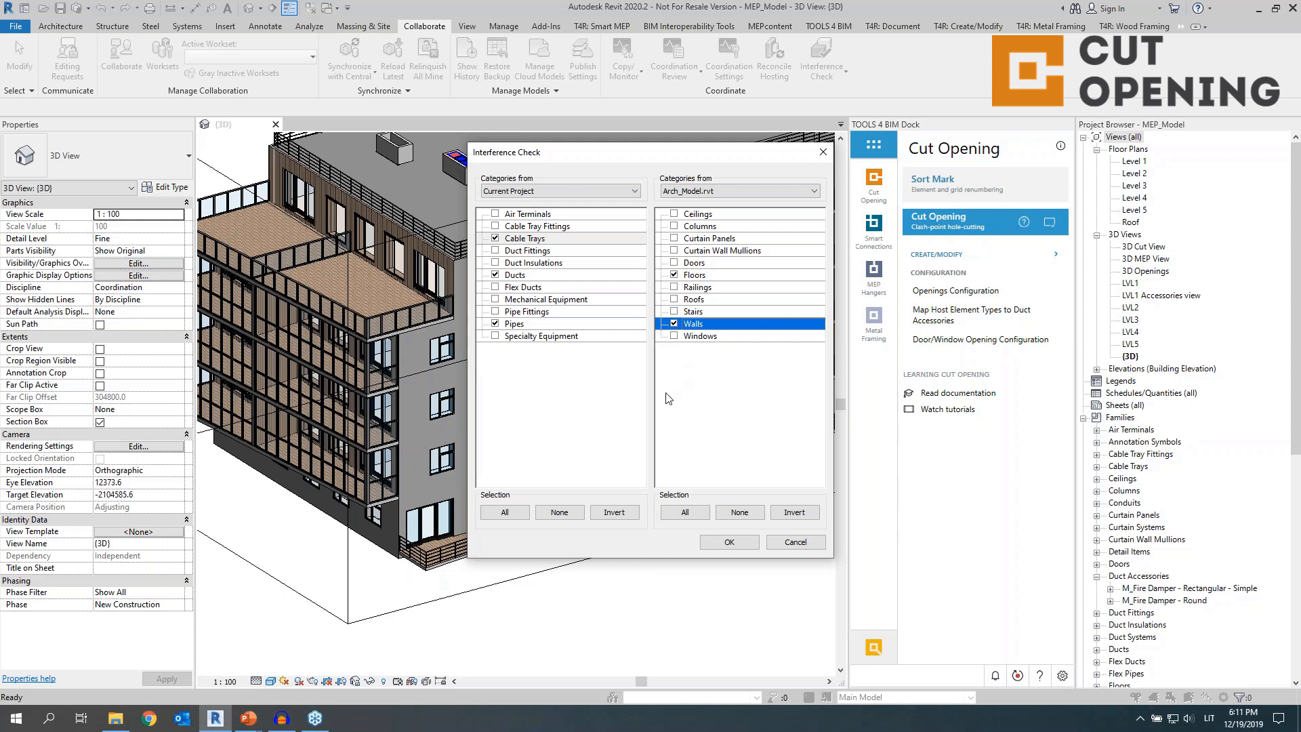
pyautogui.click(724, 544)
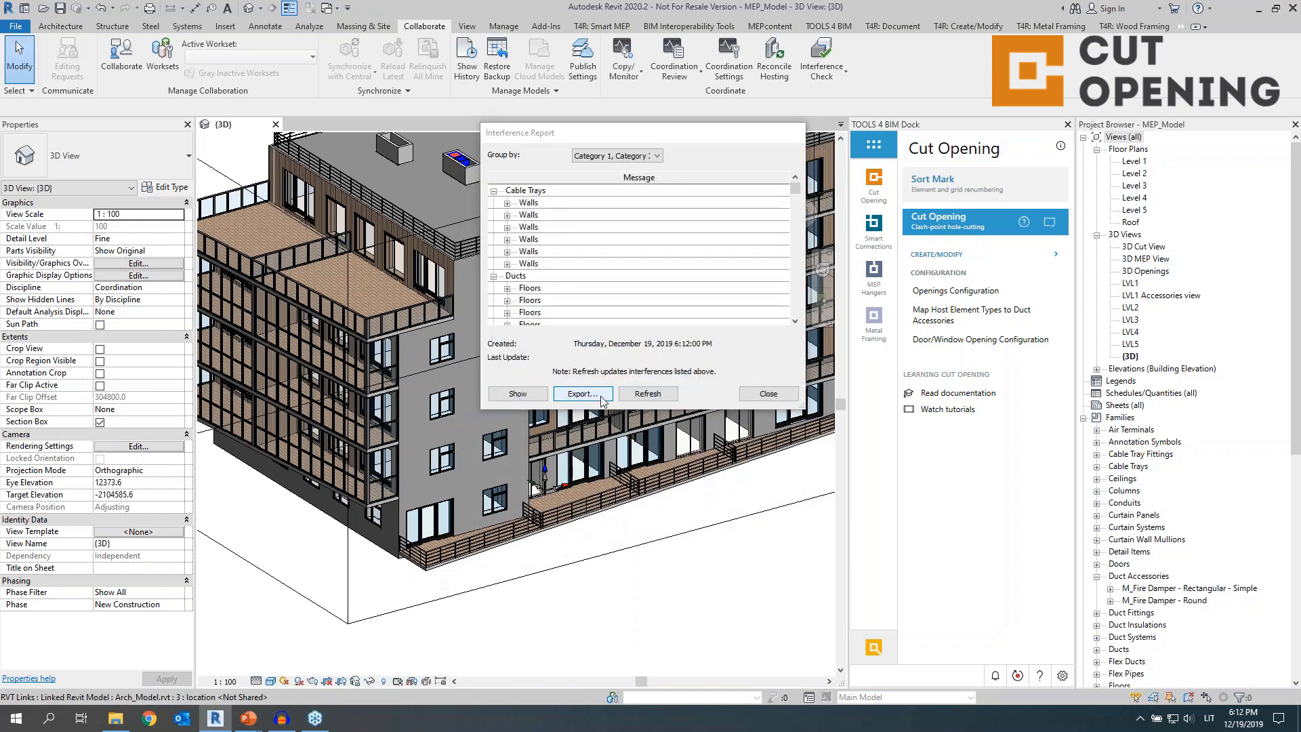
# Export the interference report as an HTML file named Openings and close the report
pyautogui.click(602, 398)
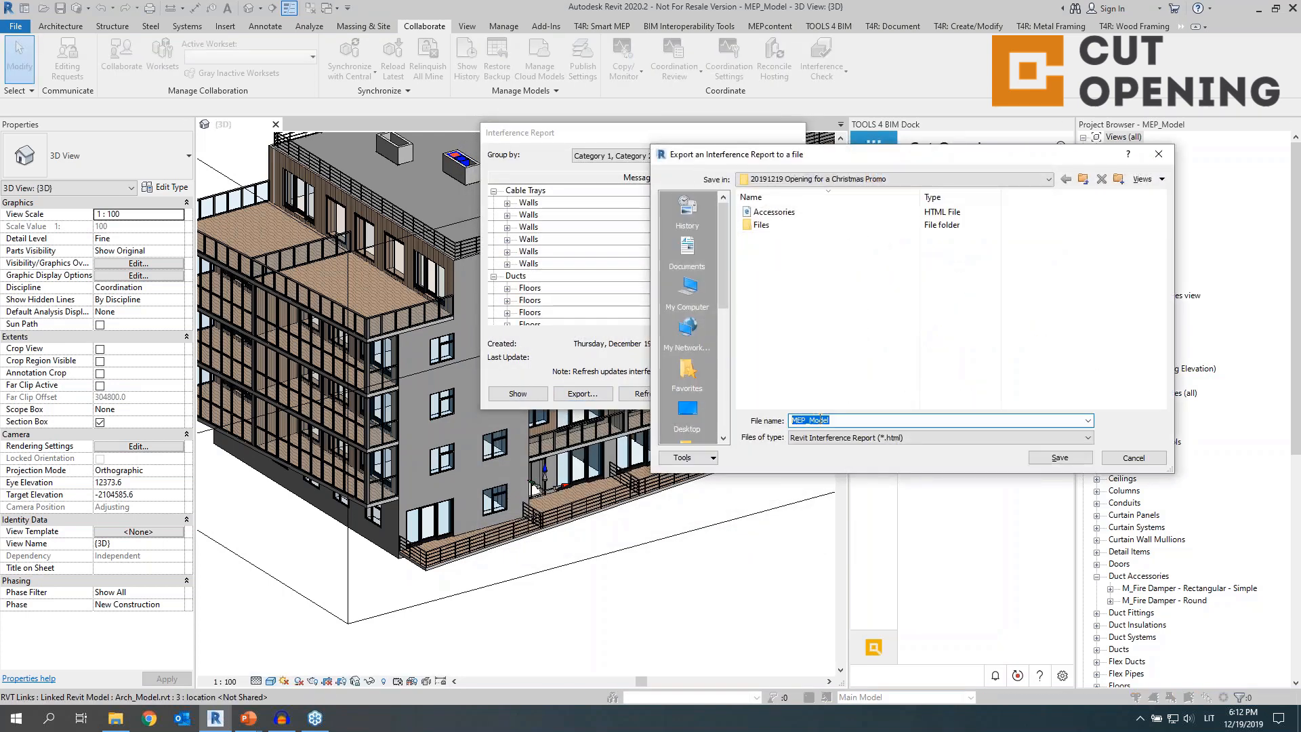
pyautogui.write('Openings')
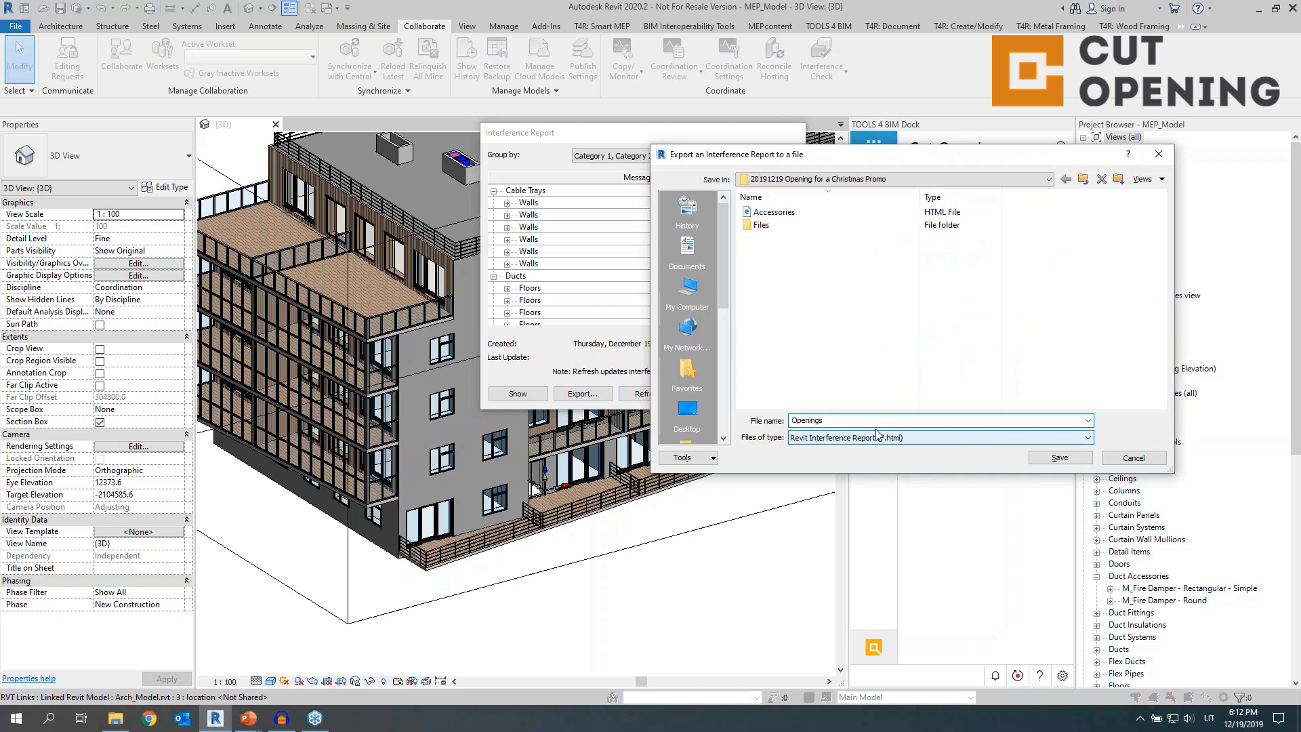
pyautogui.click(1060, 457)
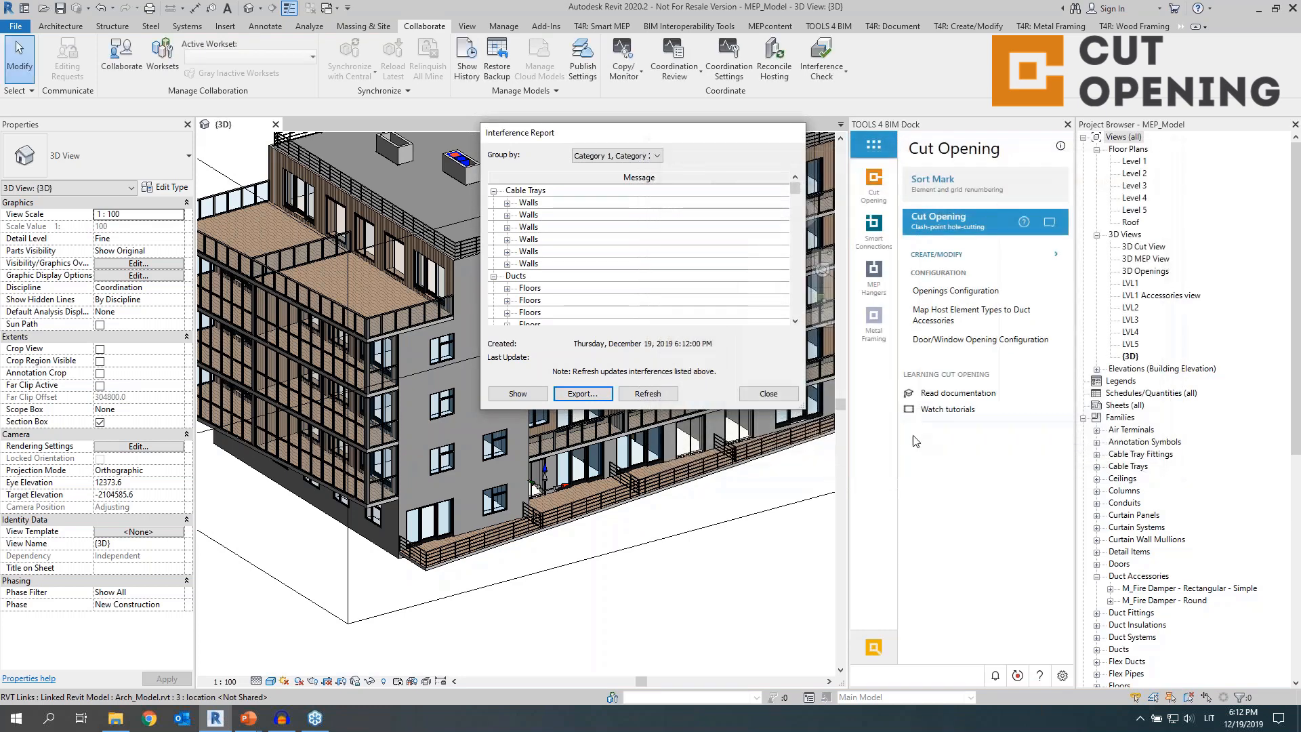
pyautogui.click(784, 395)
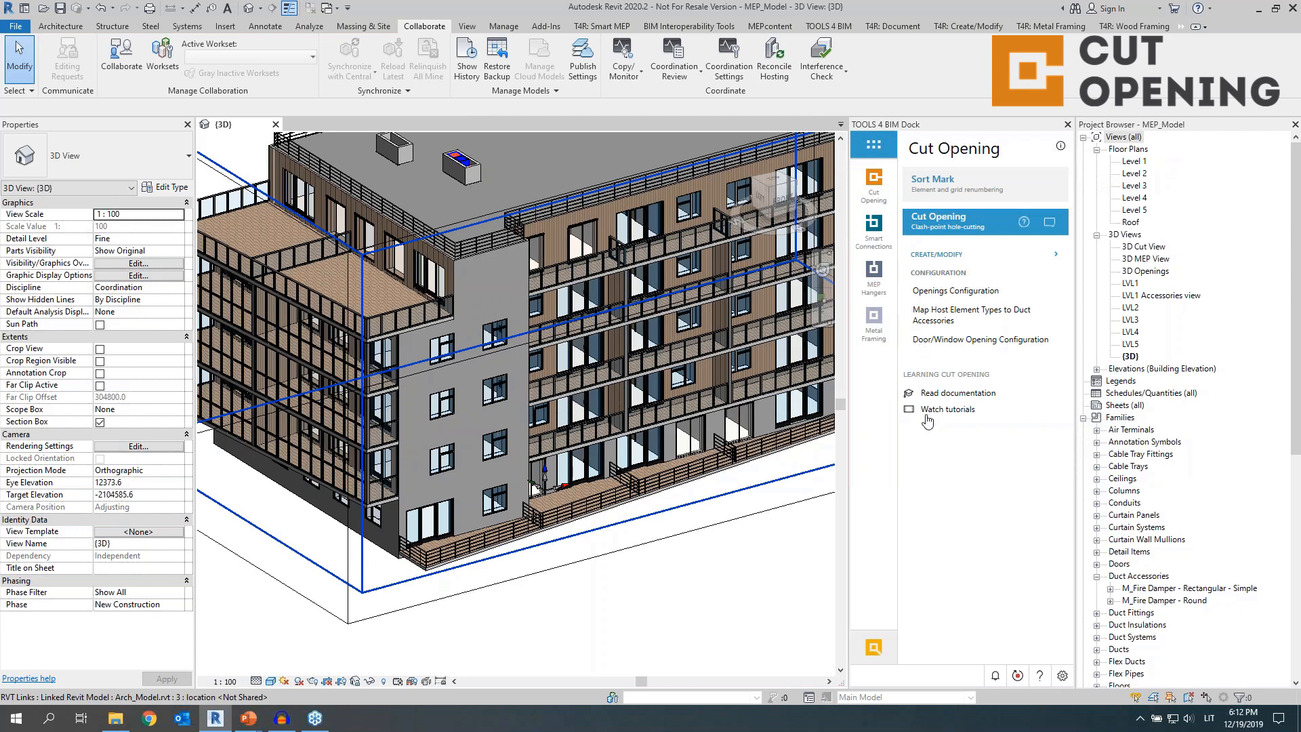
pyautogui.click(746, 551)
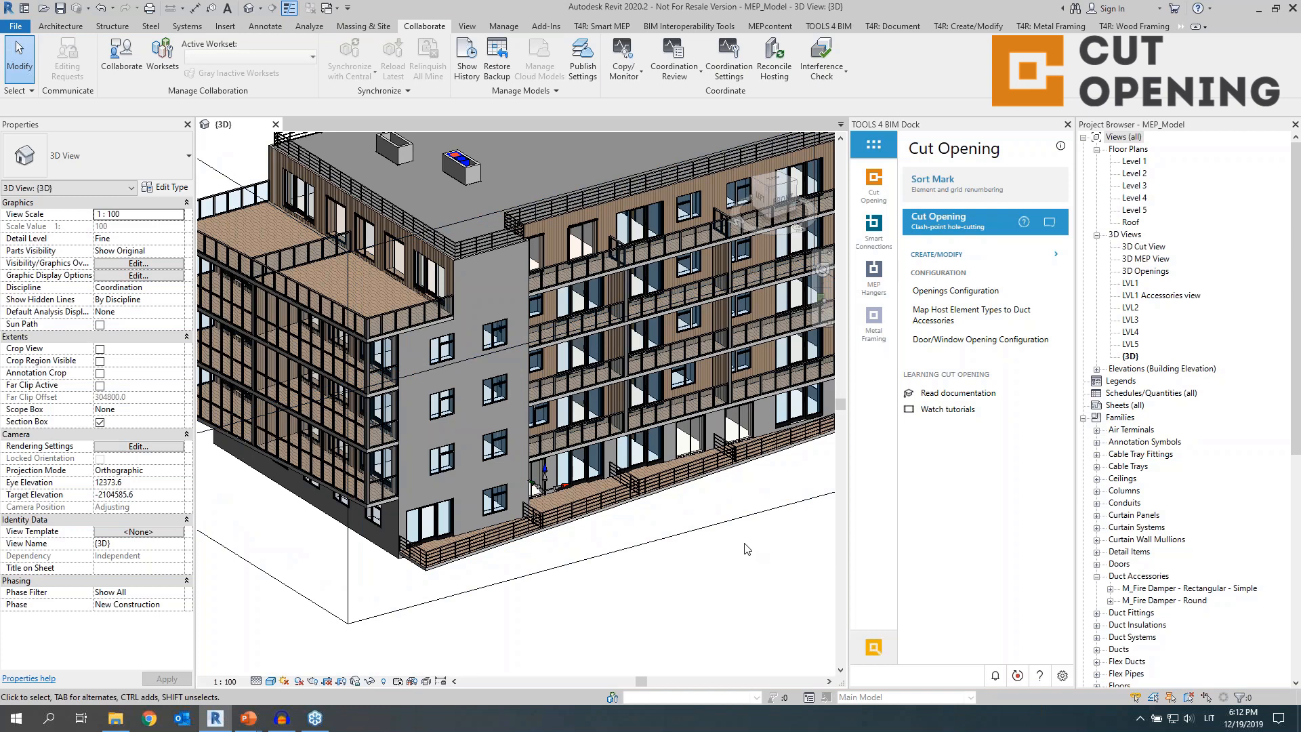
pyautogui.click(745, 544)
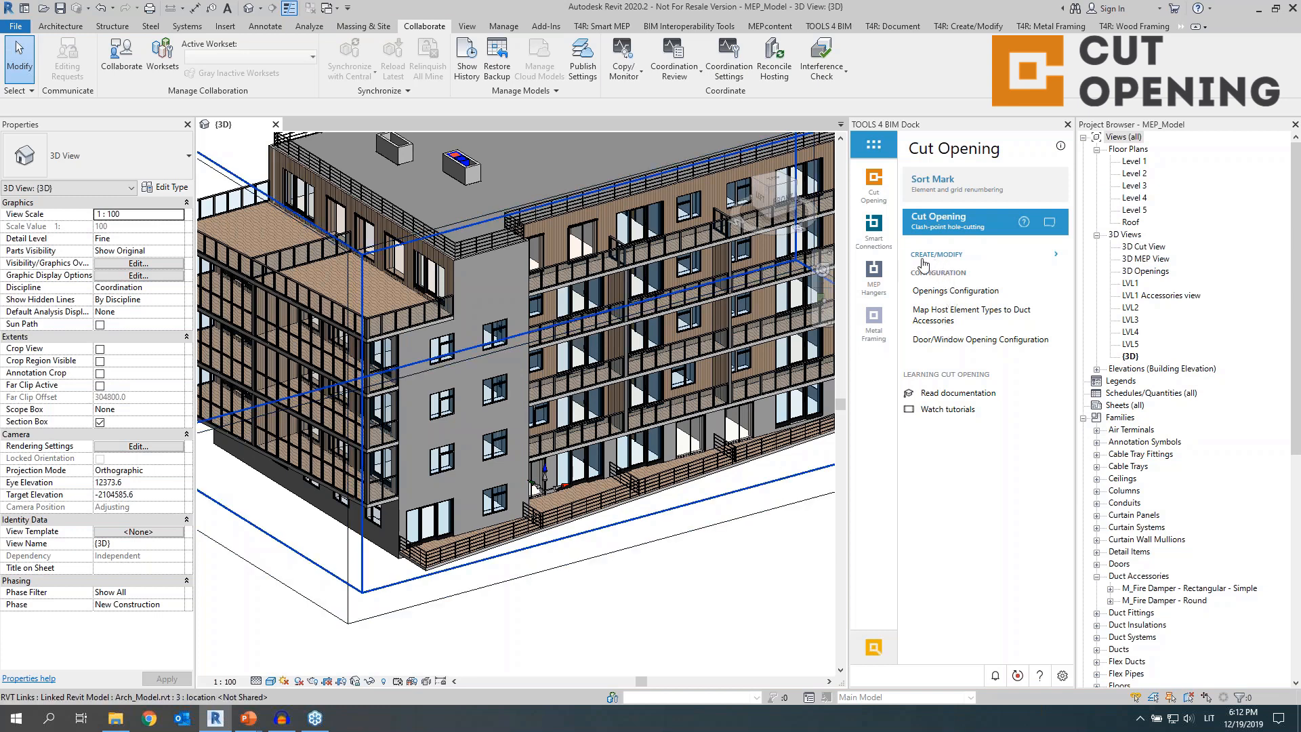
# Read the interference check data from the Openings HTML report into Cut Opening, using the MEP Configuration
pyautogui.click(937, 256)
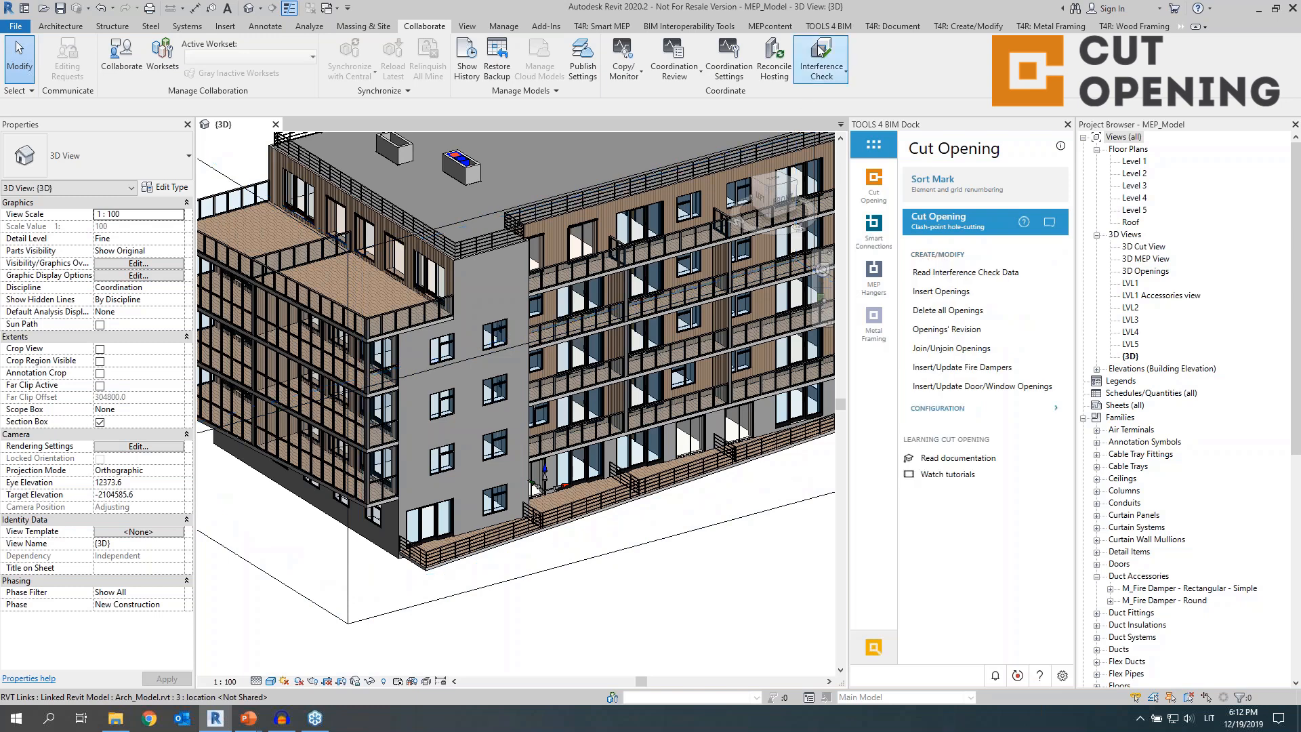
pyautogui.click(967, 26)
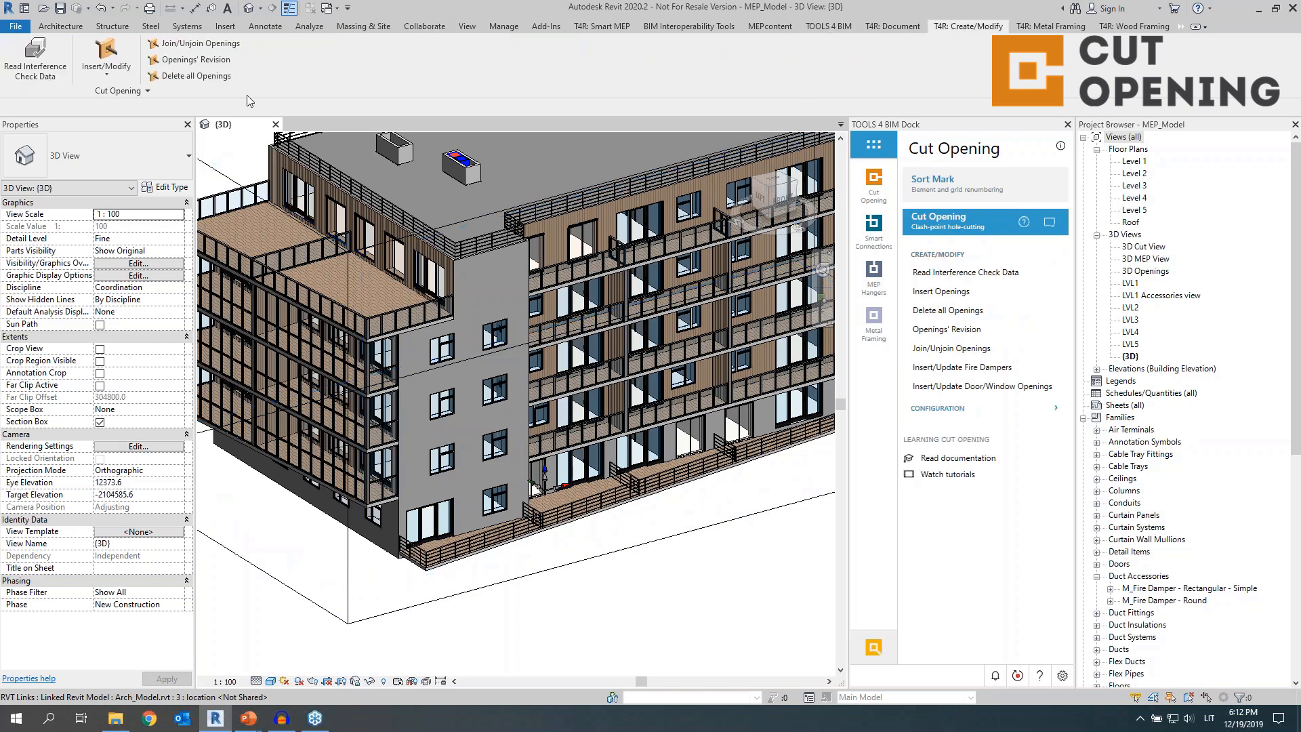
pyautogui.click(102, 92)
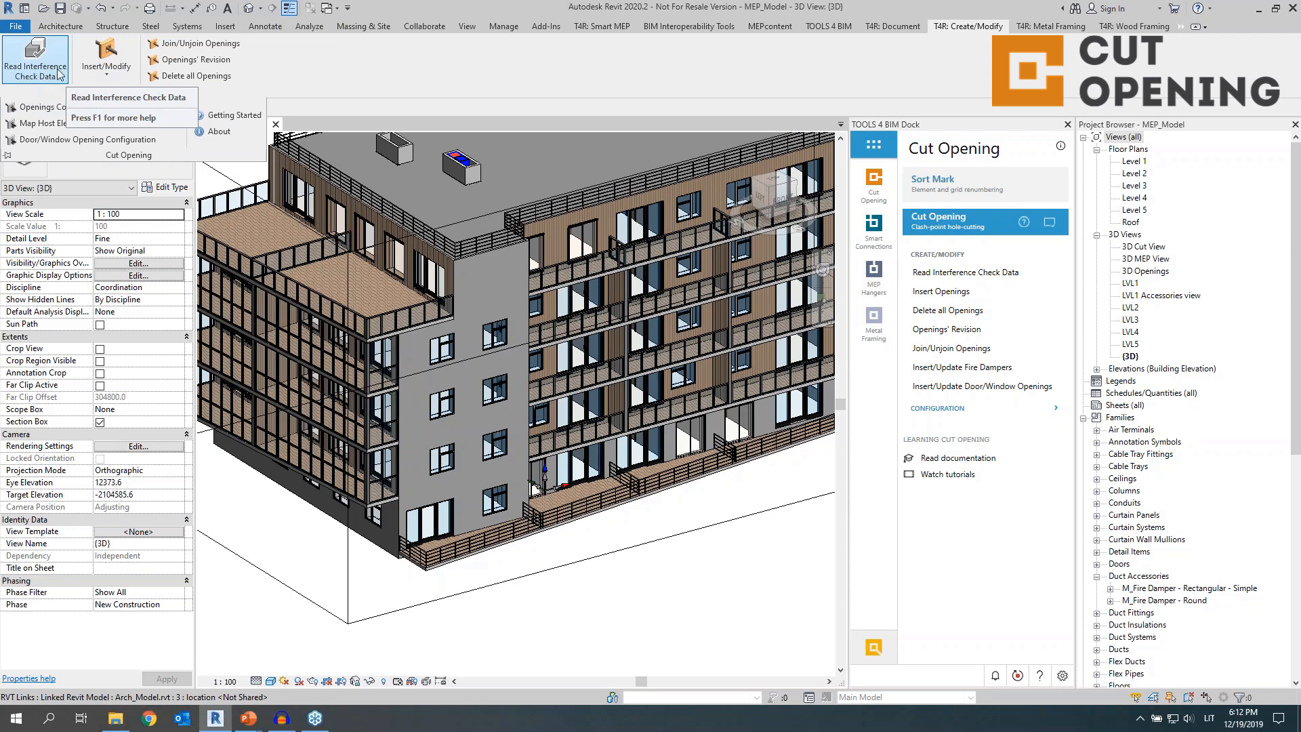
pyautogui.click(940, 273)
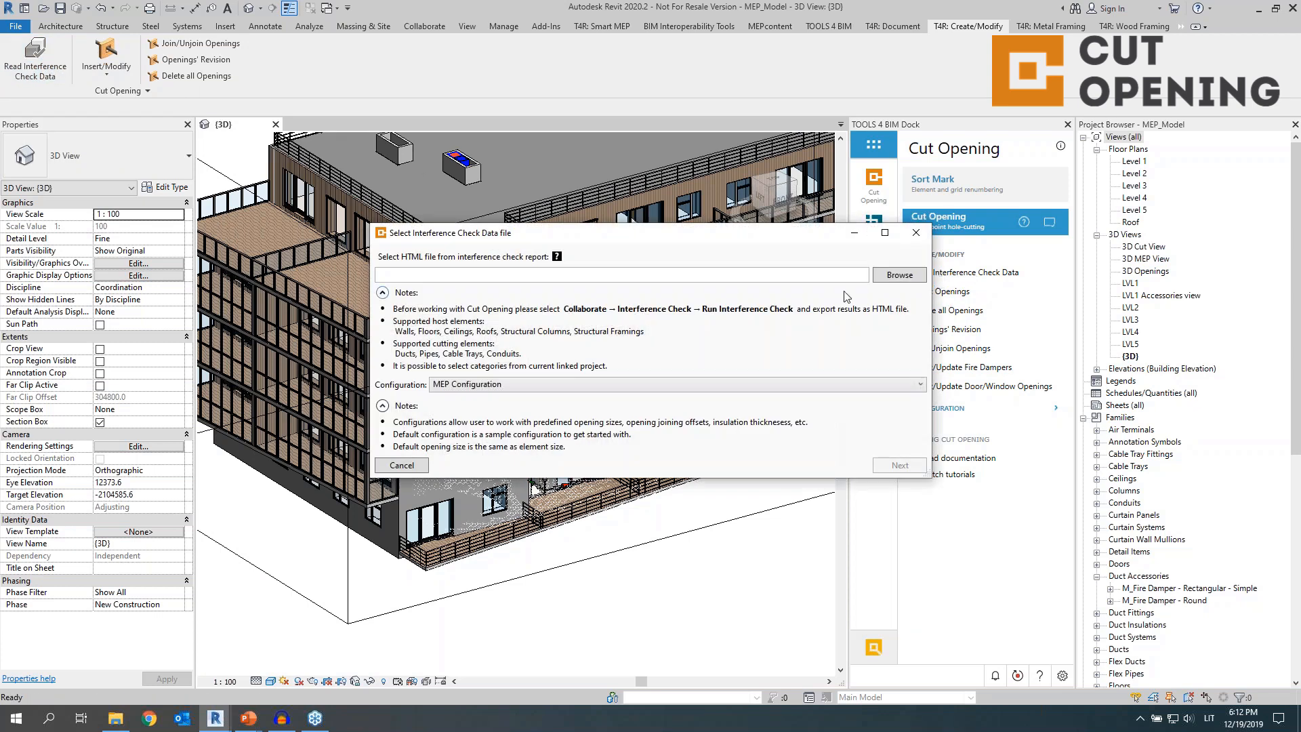
pyautogui.click(908, 276)
pyautogui.click(545, 366)
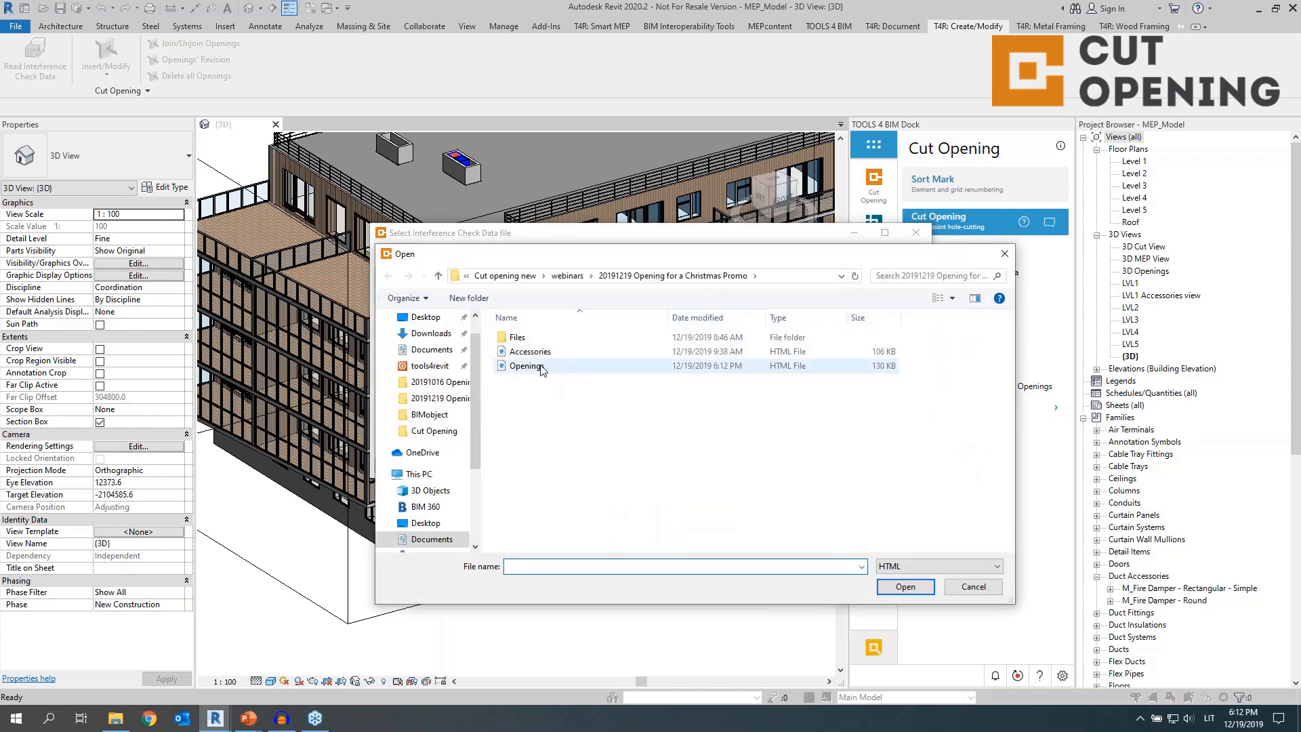
pyautogui.click(906, 587)
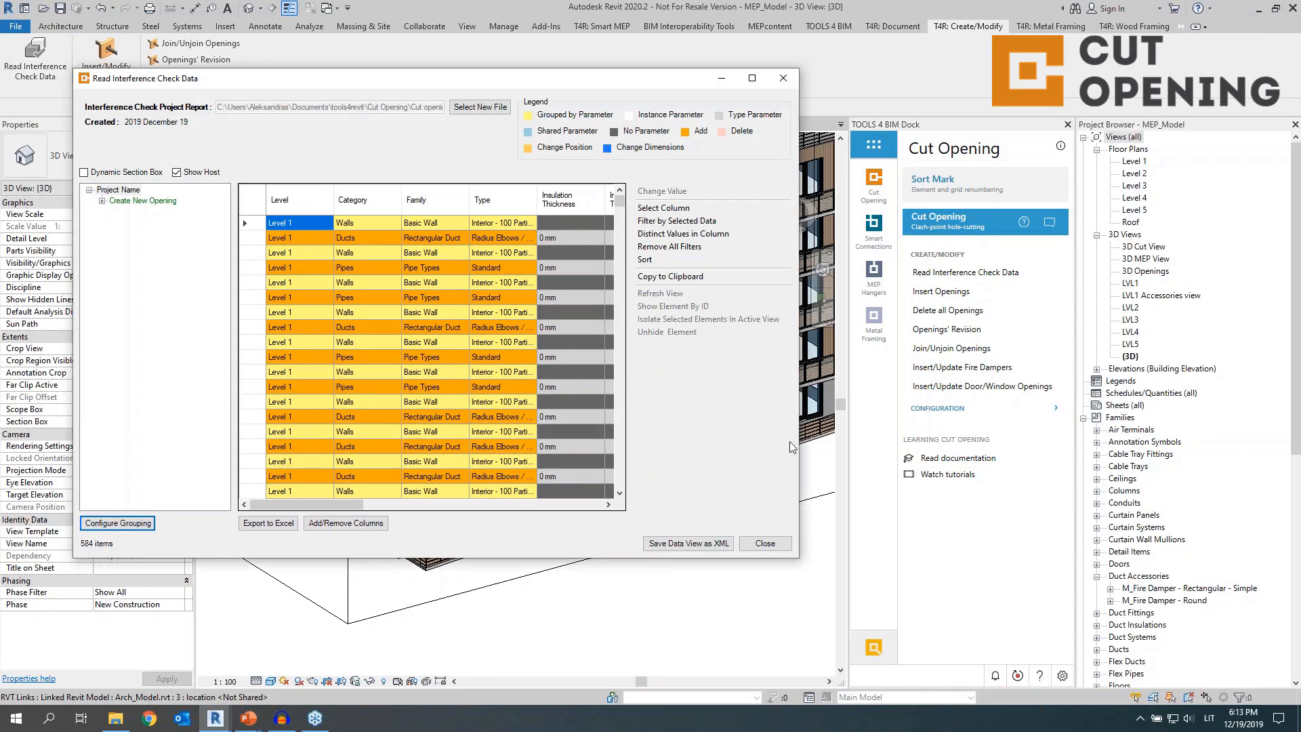
# Widen the interference check data window and expand the Create New Opening group to list its levels
pyautogui.moveTo(800, 444); pyautogui.dragTo(1168, 442)
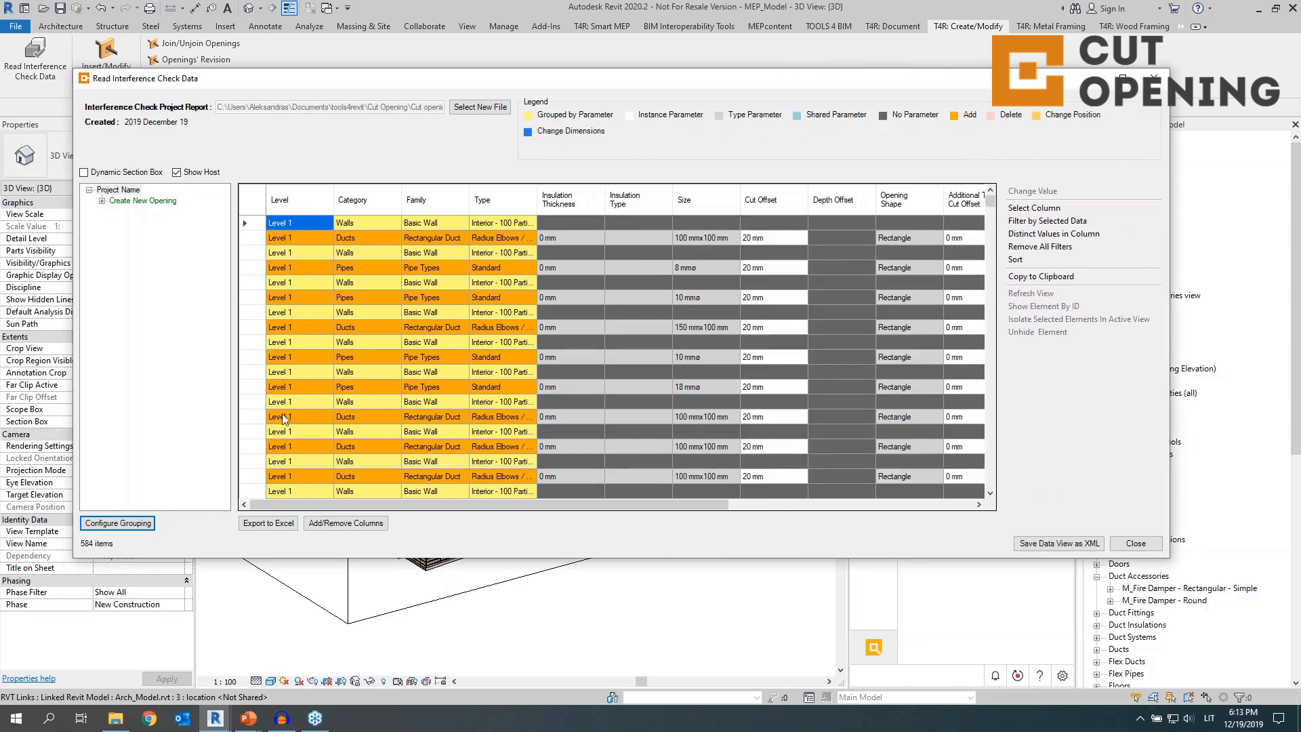
pyautogui.click(103, 201)
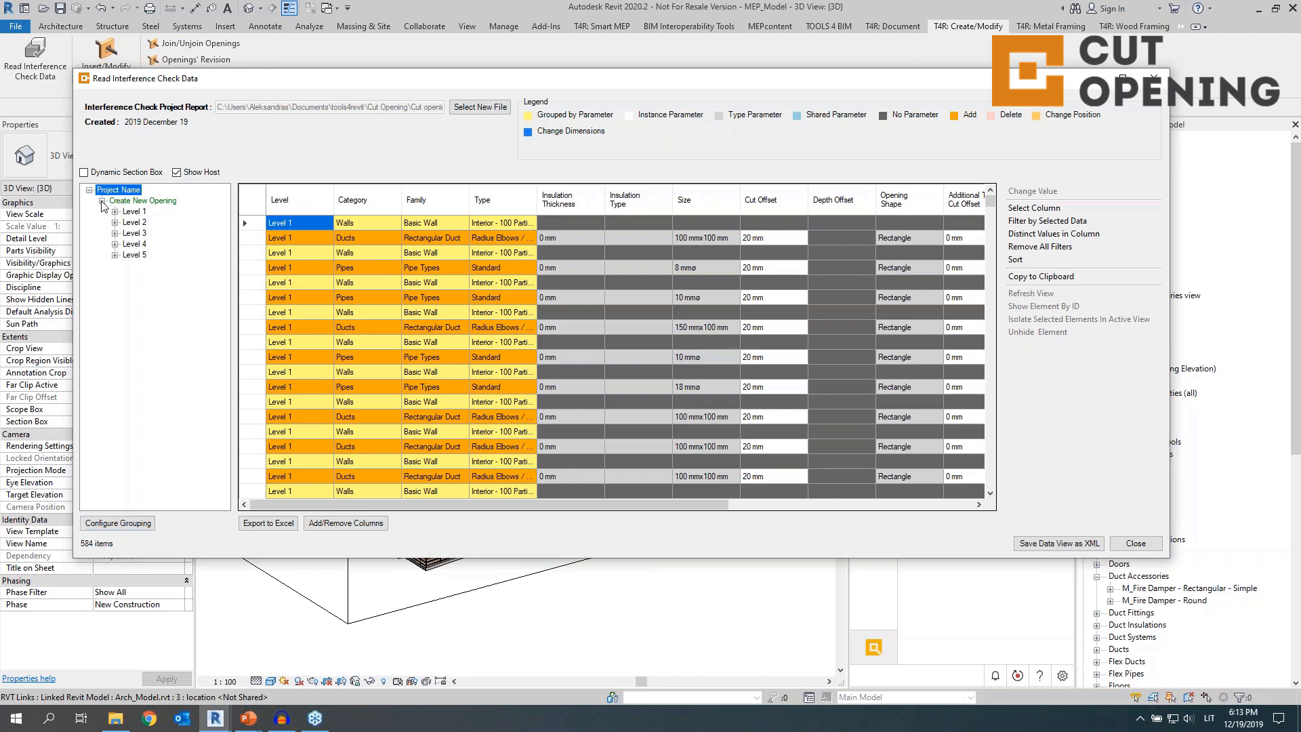
# Expand Level 5 in the Create New Opening group and examine the remaining opening parameter columns
pyautogui.click(114, 255)
pyautogui.moveTo(672, 504); pyautogui.dragTo(909, 518)
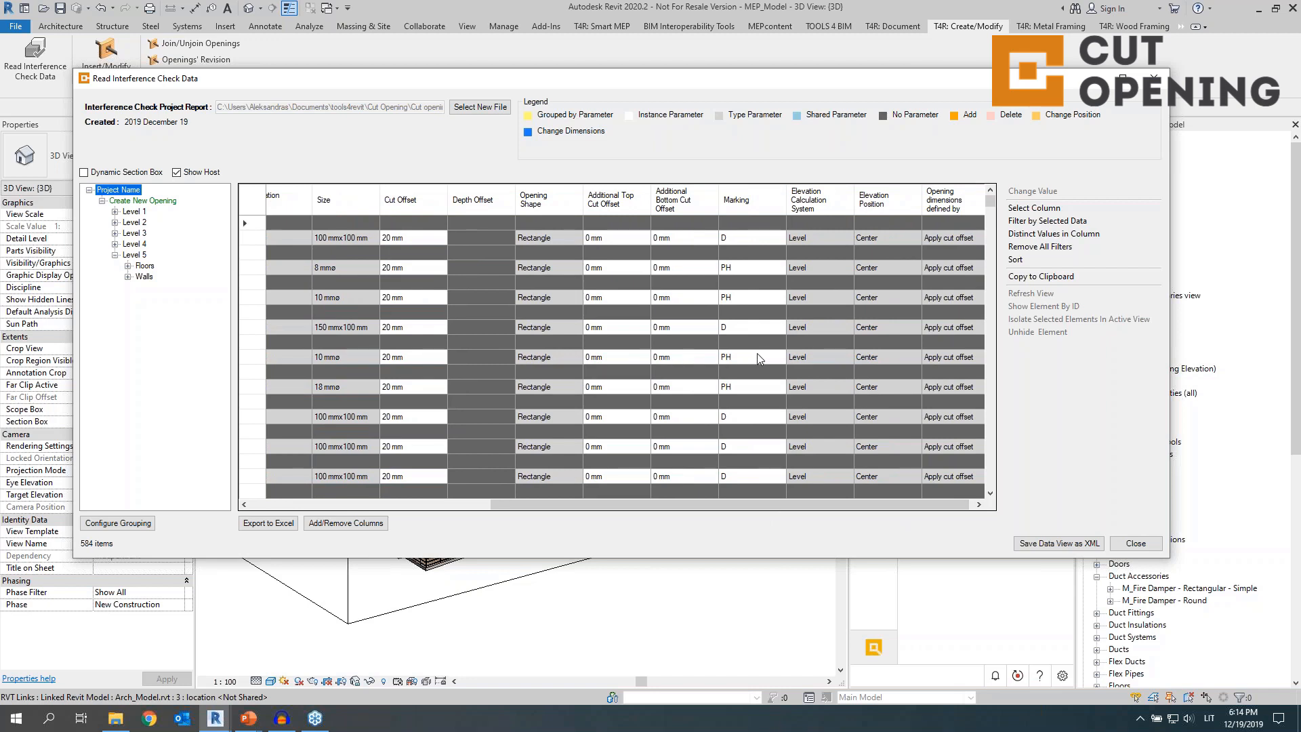
# Save the interference data view as an XML file named Openings and close the interference check data window
pyautogui.click(1059, 545)
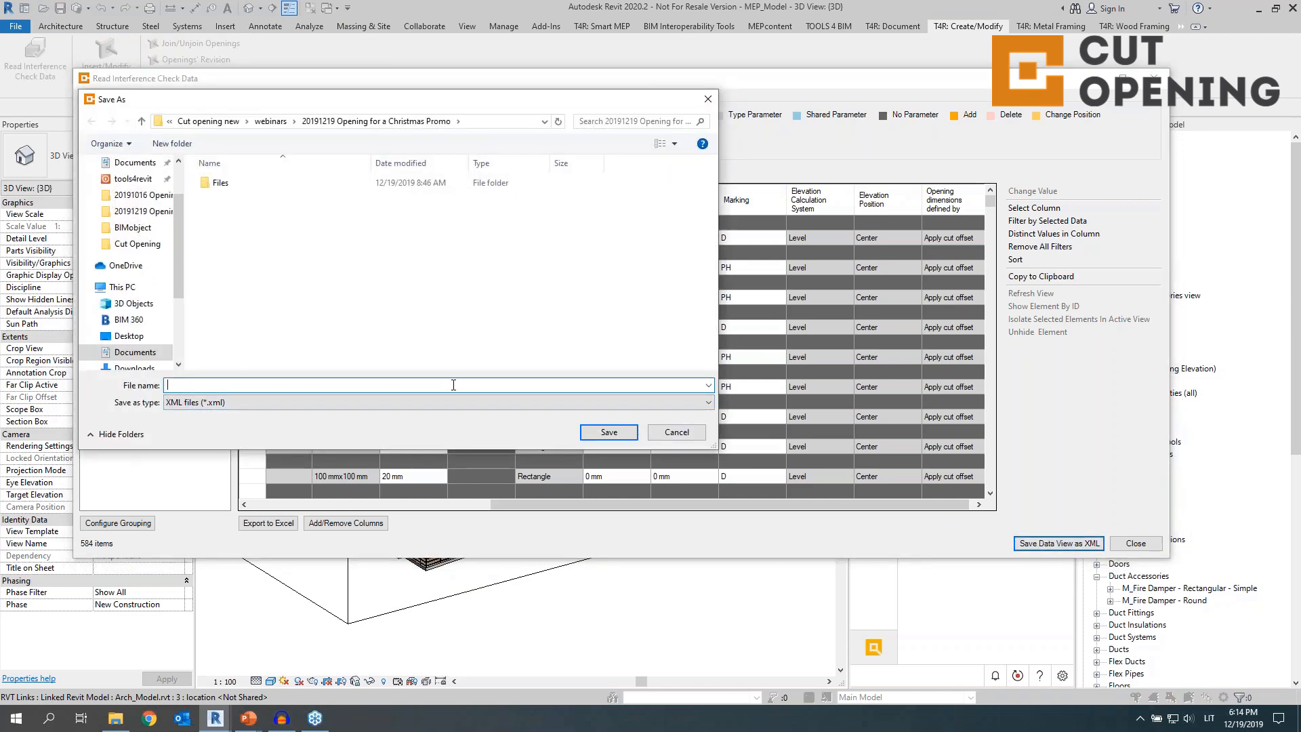
pyautogui.write('Openi')
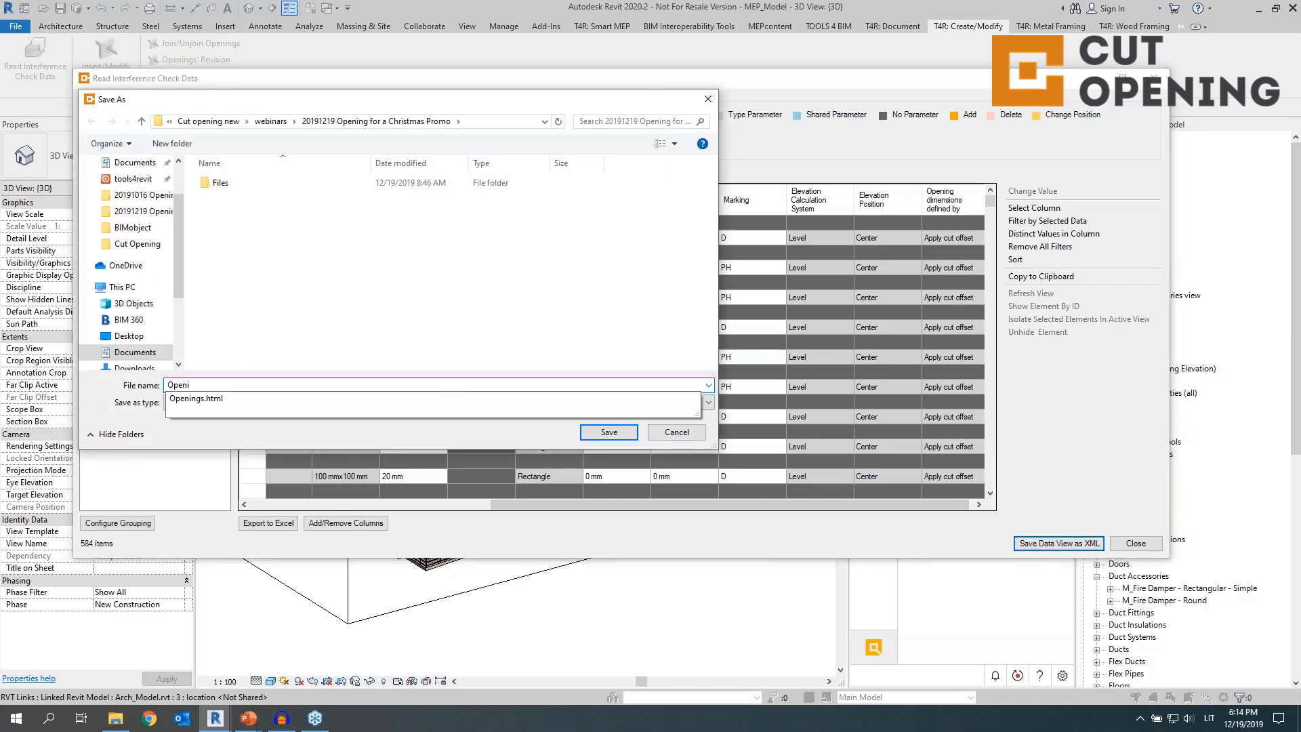
pyautogui.write('ngs')
pyautogui.click(585, 432)
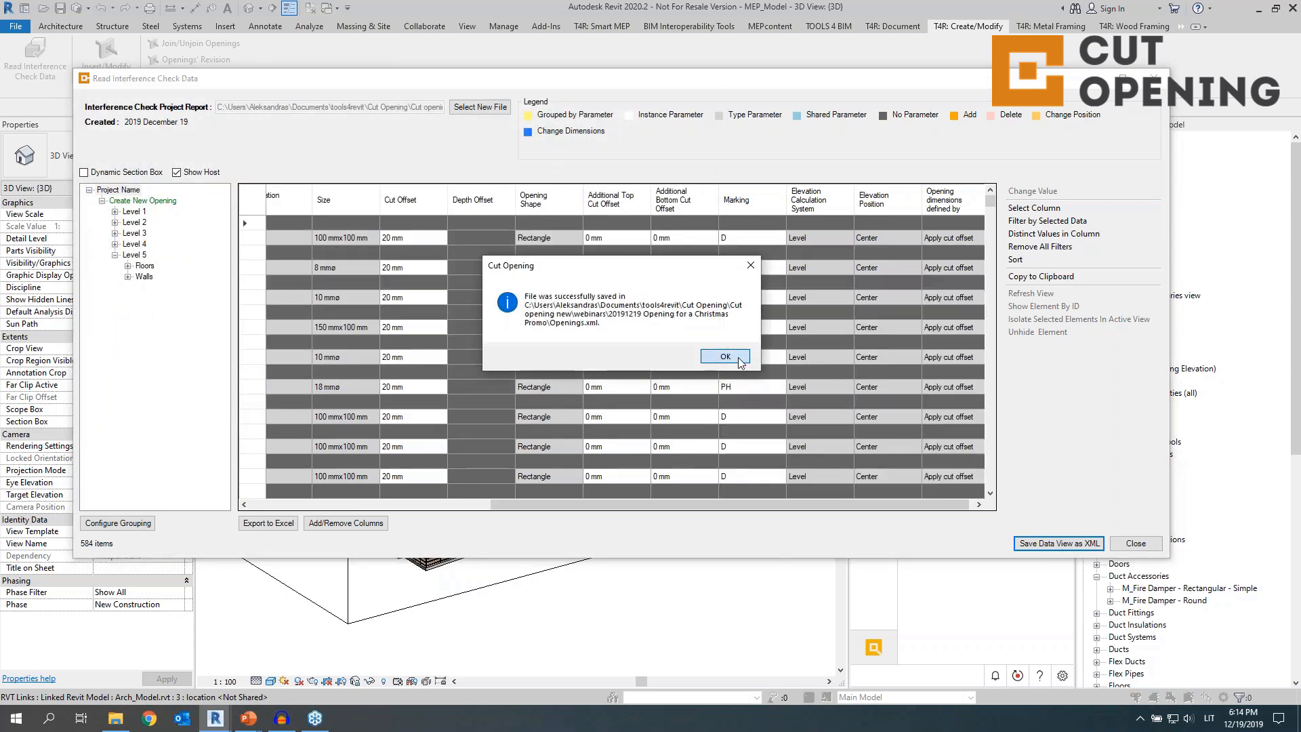
pyautogui.click(741, 361)
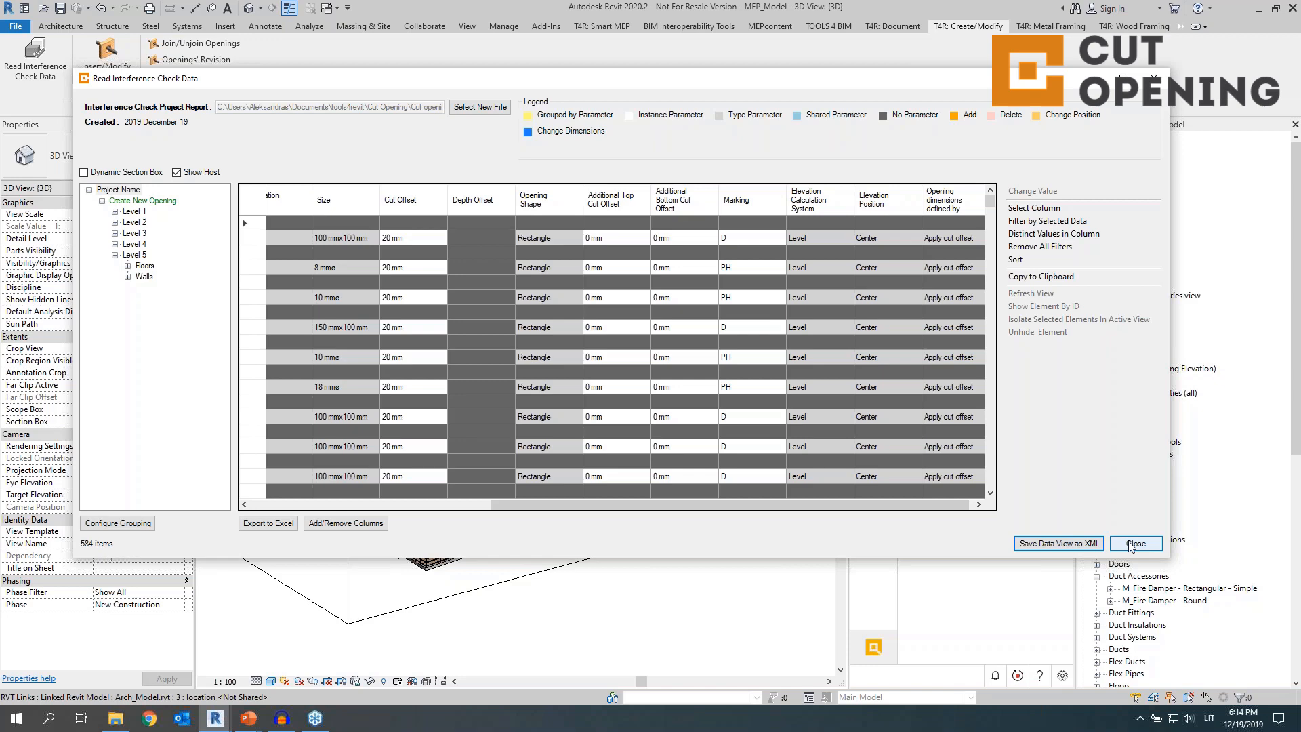
pyautogui.click(1132, 543)
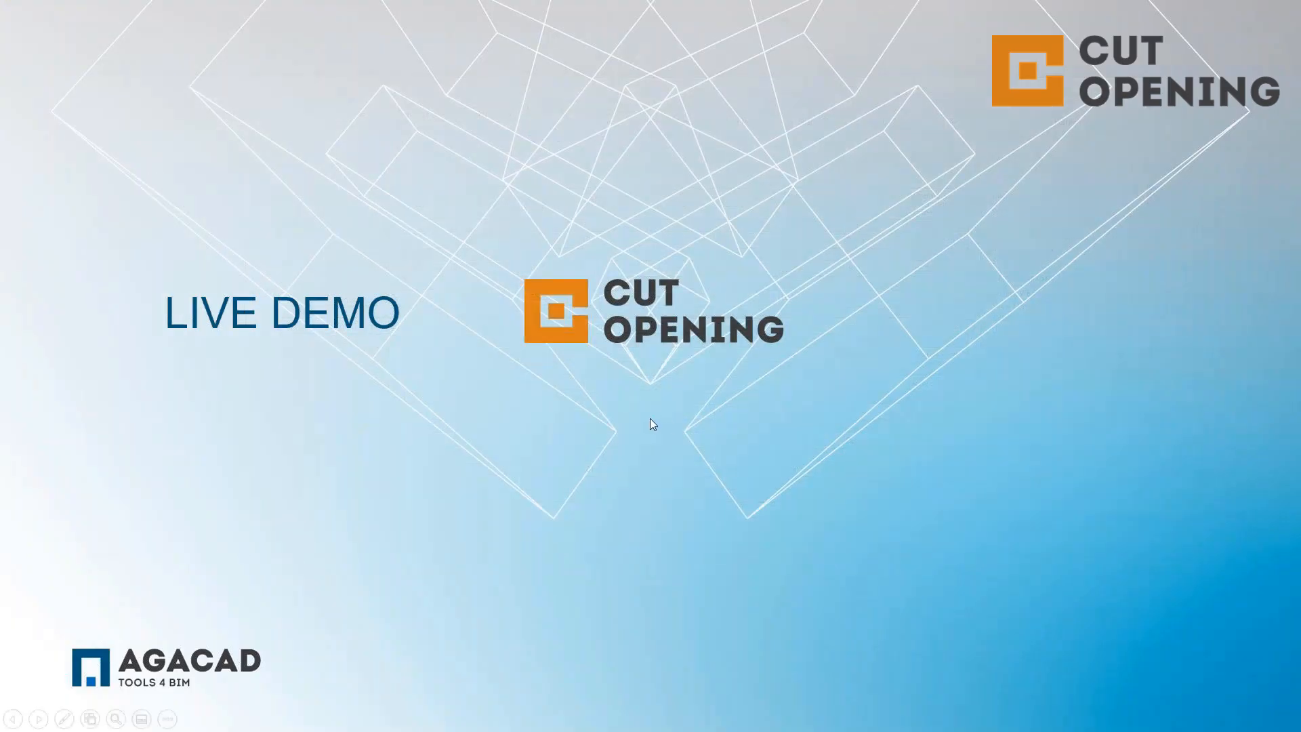
# Switch back to the Revit model and open the Level 1 floor plan
pyautogui.hotkey('alt', 'Tab')
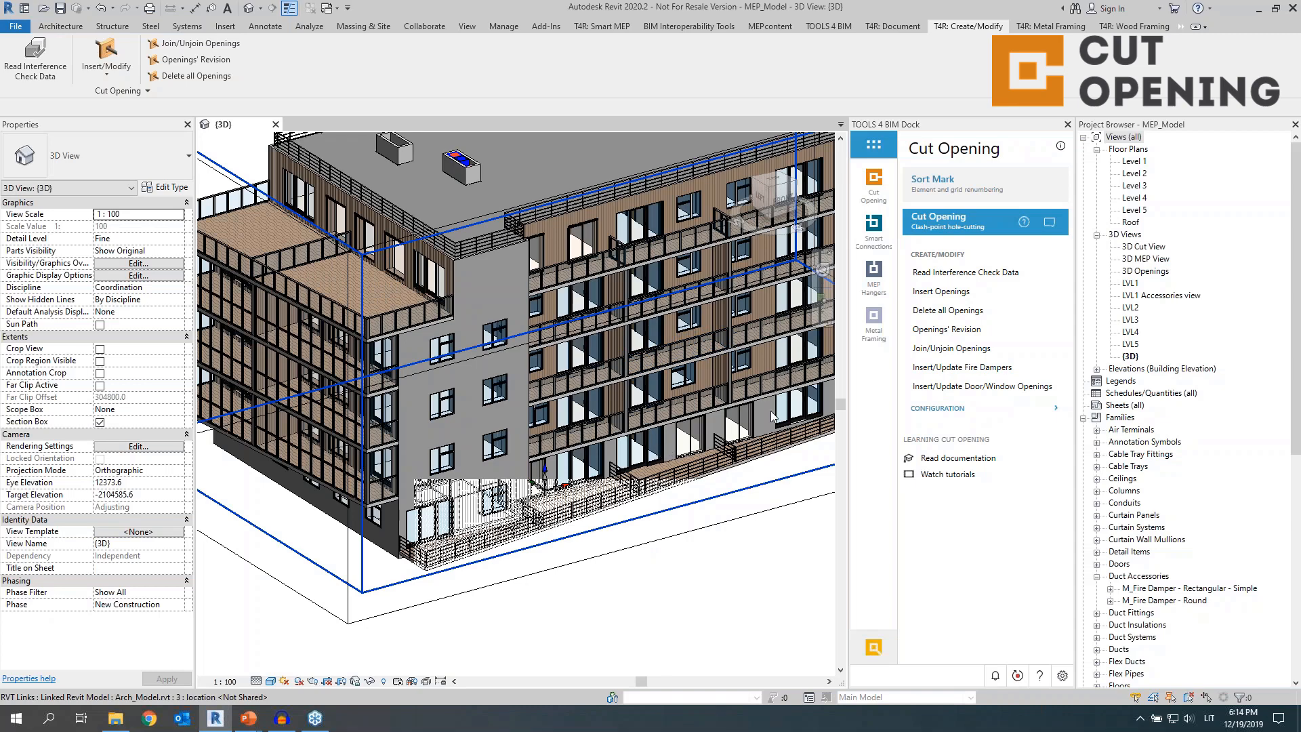
pyautogui.scroll(-2, 771, 410)
pyautogui.moveTo(770, 410); pyautogui.dragTo(651, 445, button='middle')
pyautogui.scroll(1, 651, 445)
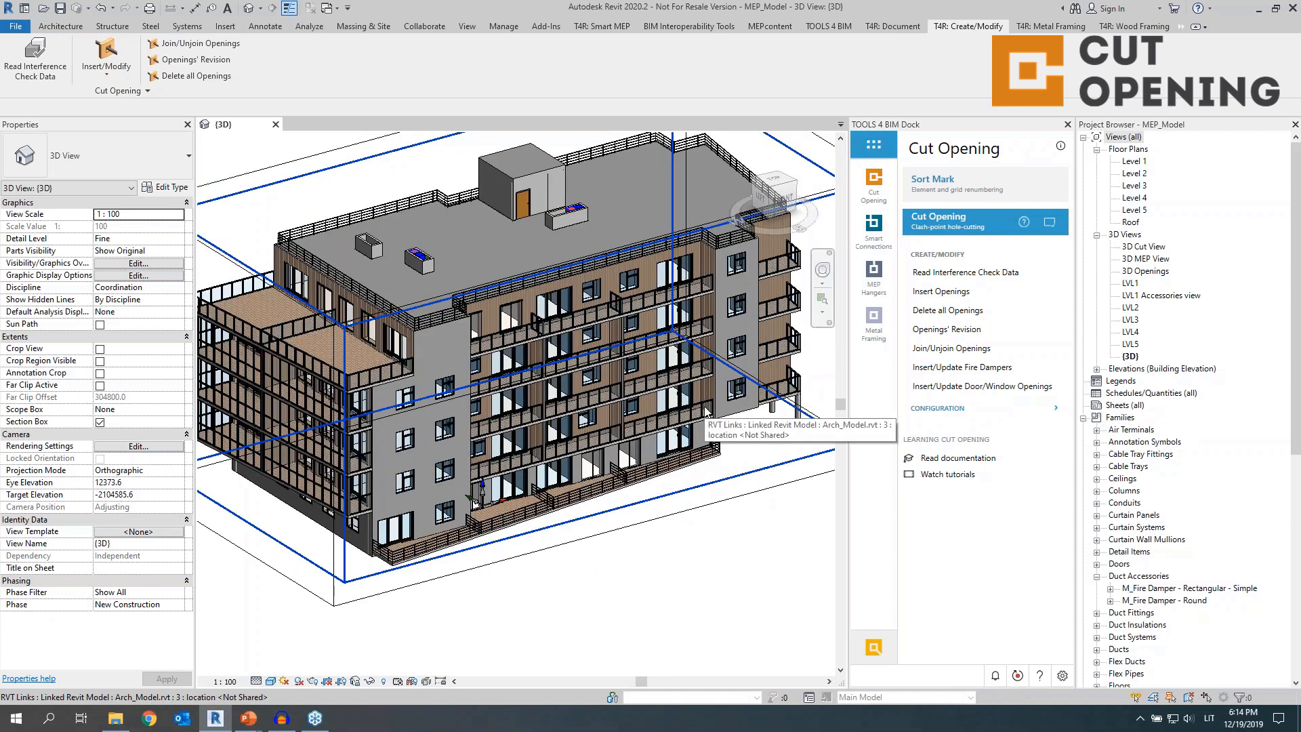
pyautogui.doubleClick(1134, 162)
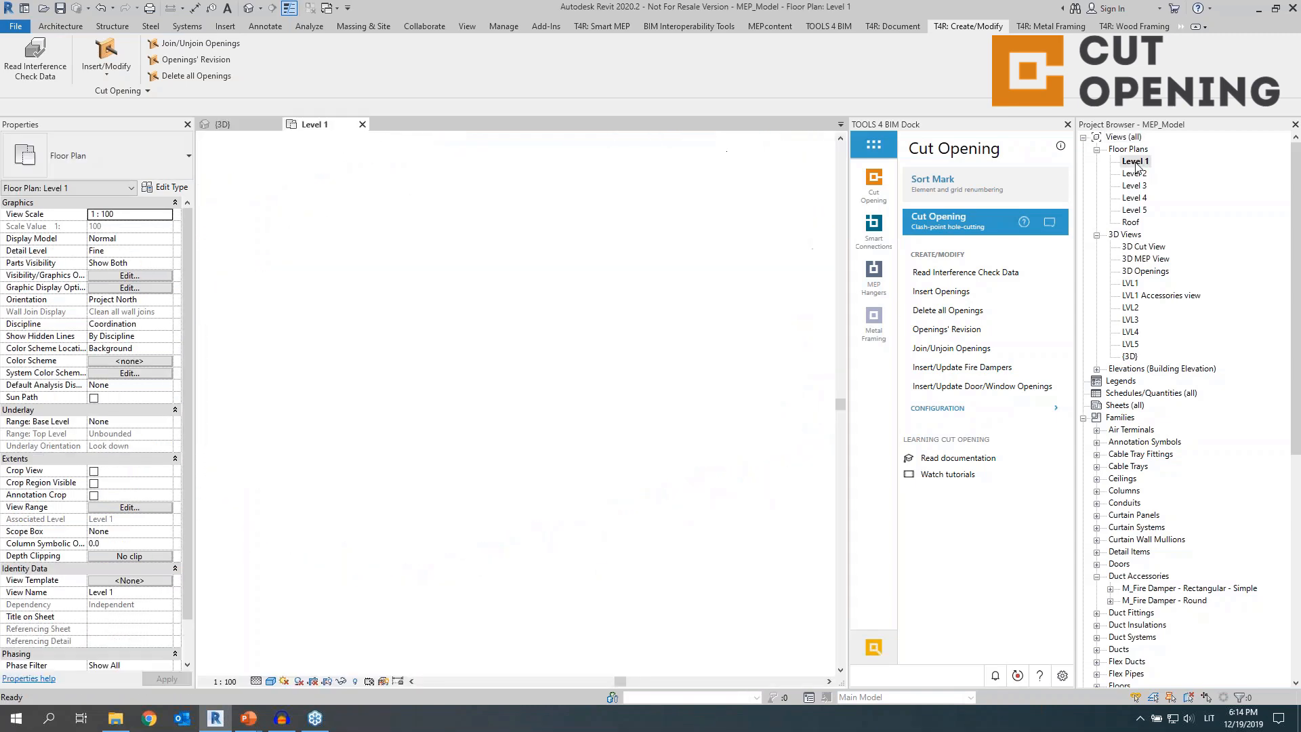
# Examine where ducts, pipes and cable trays cross the walls on the Level 1 floor plan
pyautogui.scroll(4, 413, 406)
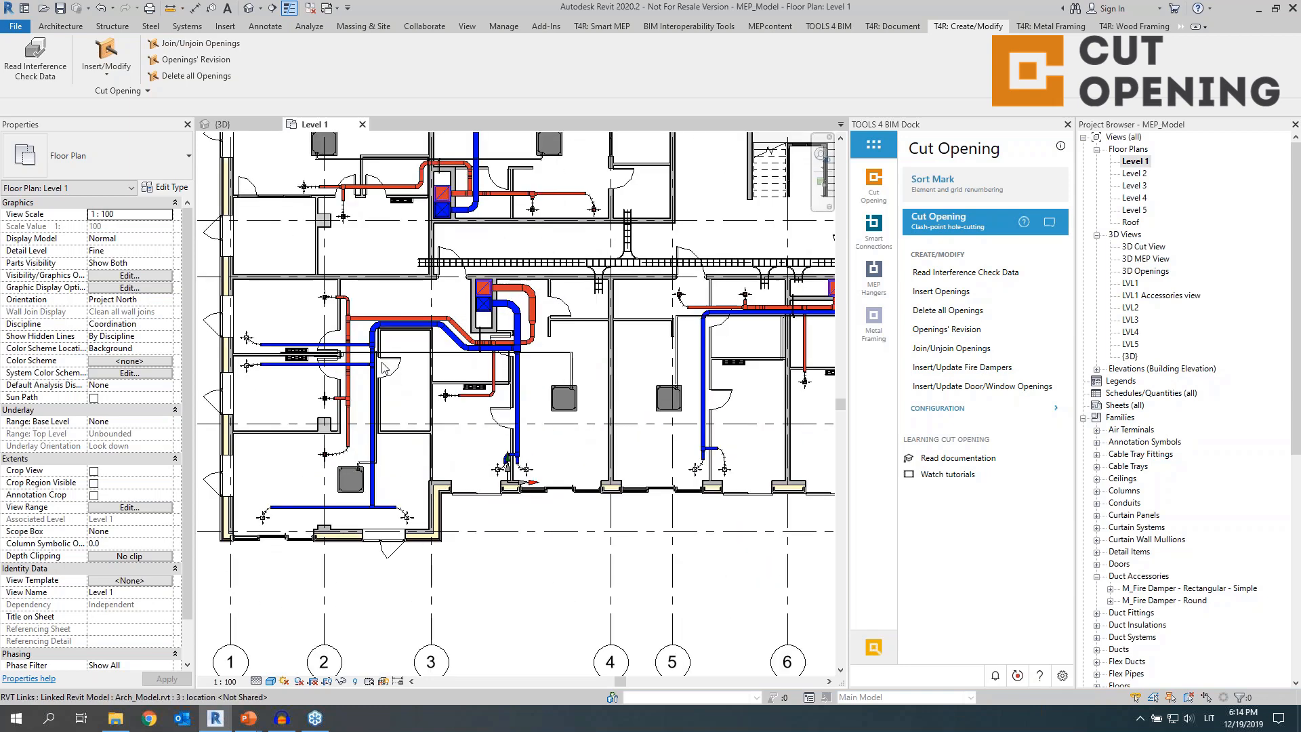
pyautogui.scroll(4, 346, 349)
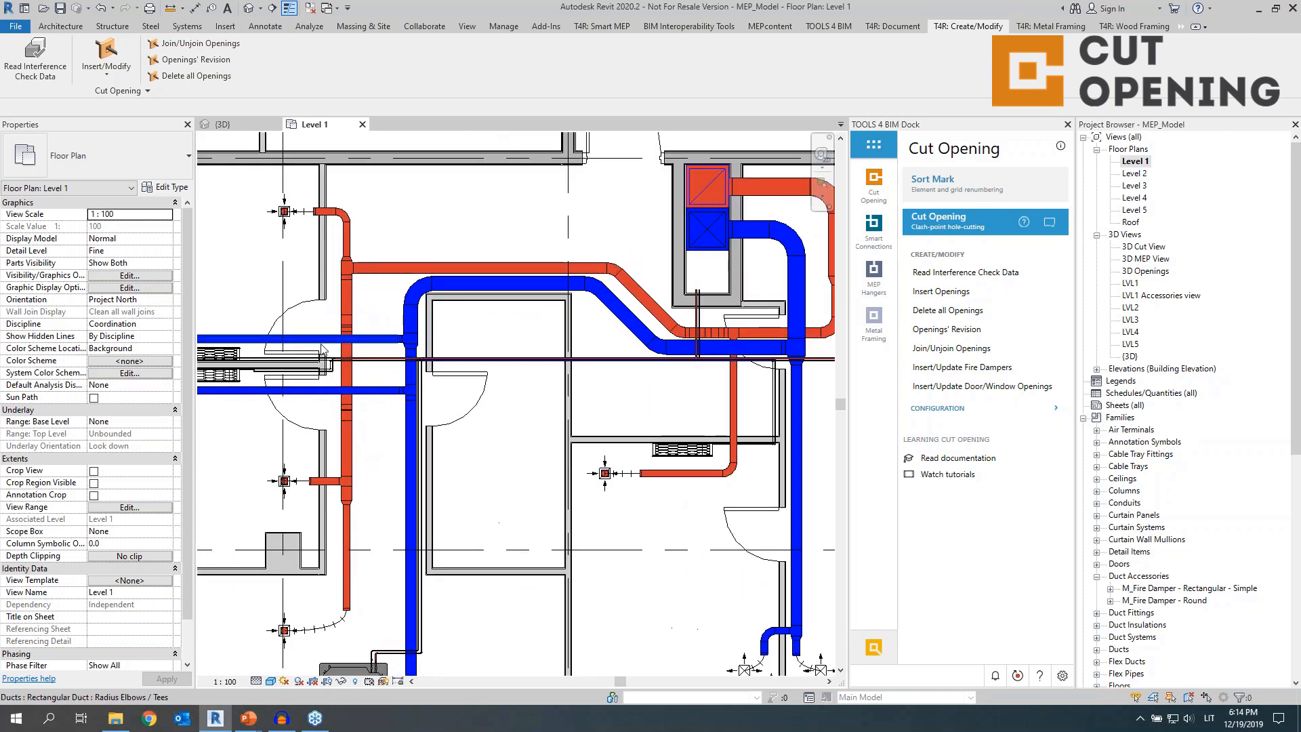
pyautogui.scroll(3, 325, 353)
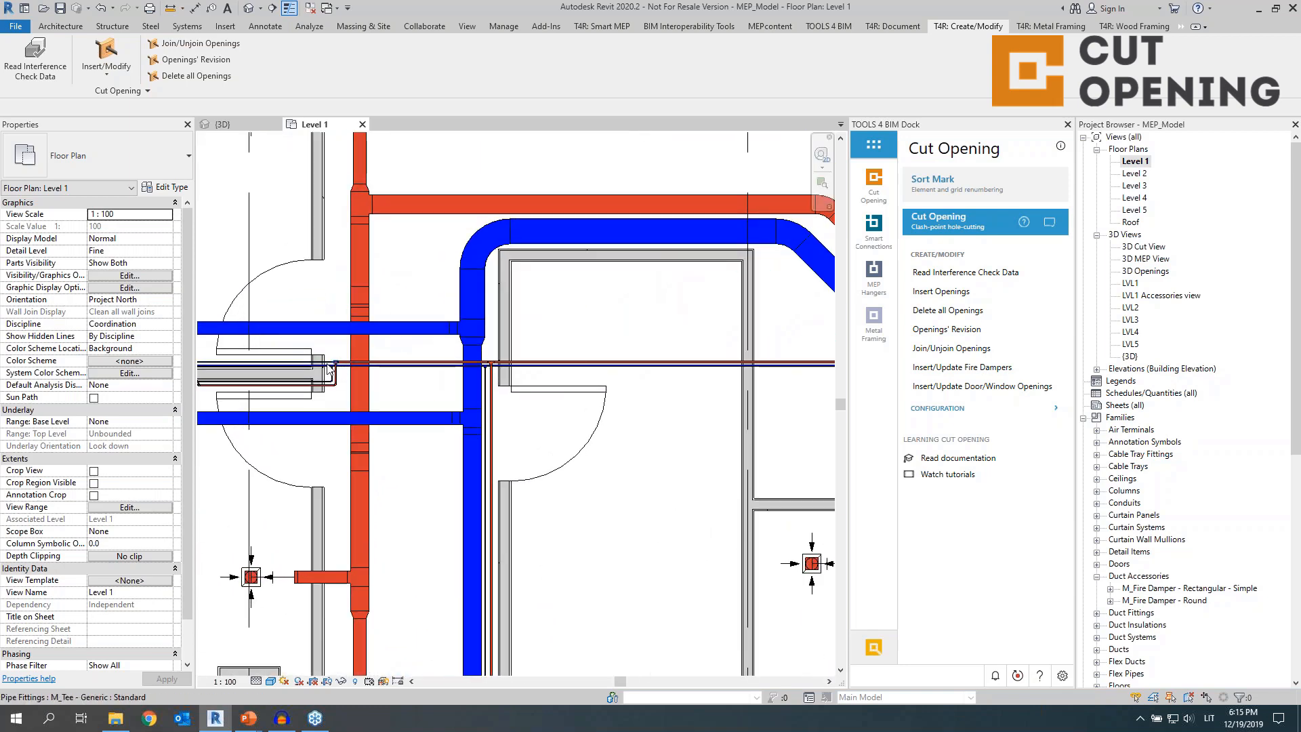
pyautogui.scroll(-6, 328, 370)
pyautogui.scroll(3, 353, 272)
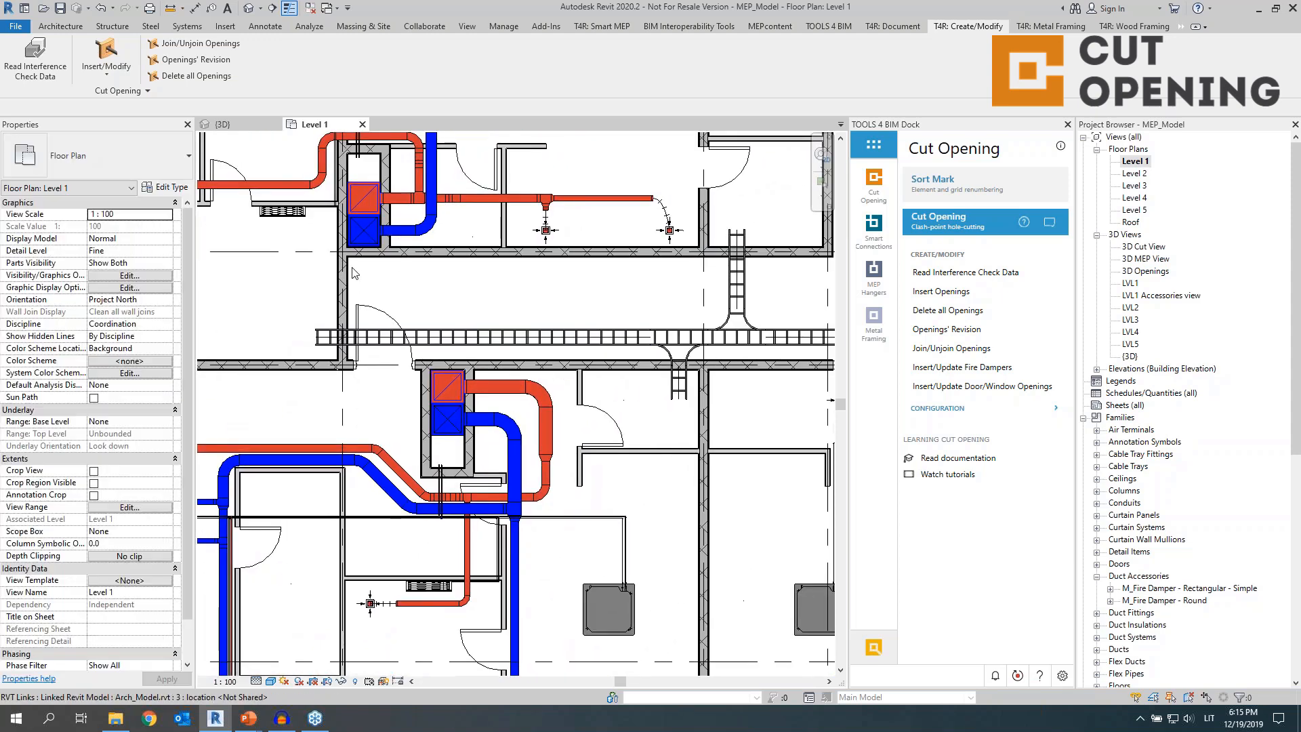
pyautogui.scroll(-2, 450, 290)
pyautogui.moveTo(745, 332); pyautogui.dragTo(592, 322, button='middle')
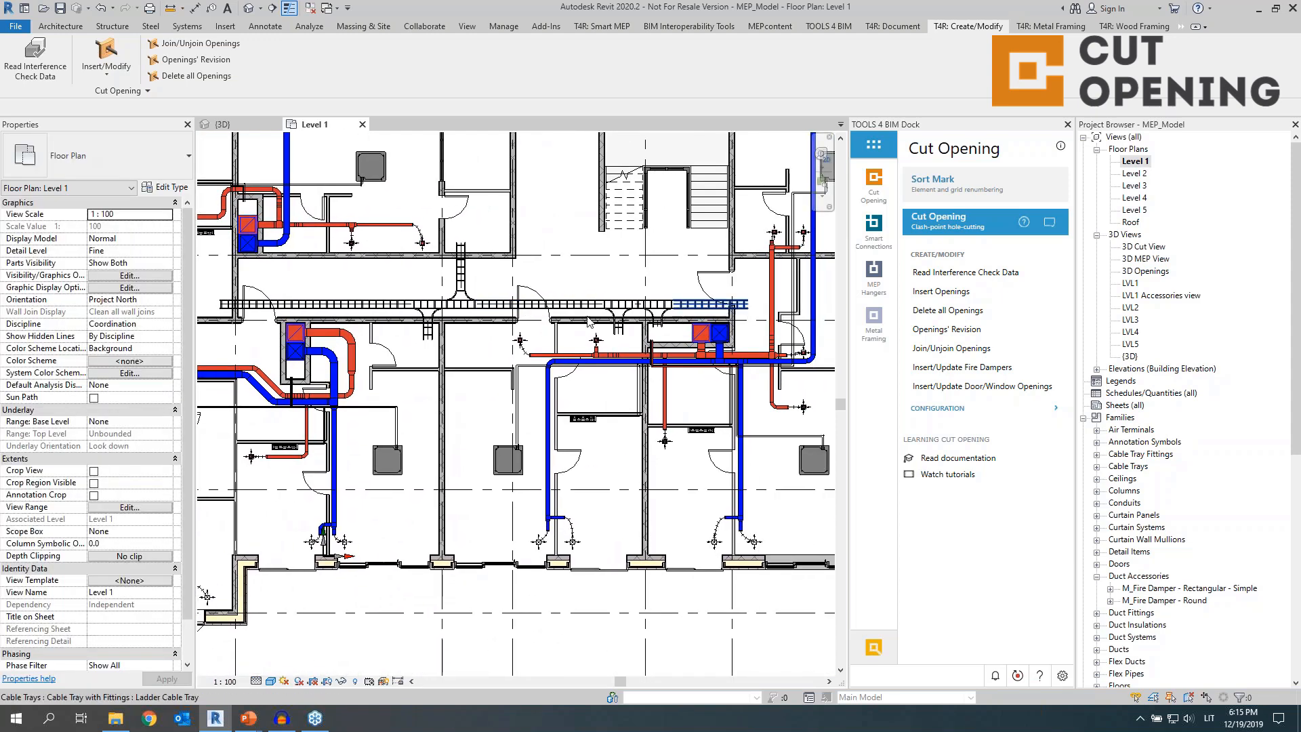
pyautogui.moveTo(513, 303); pyautogui.dragTo(596, 284, button='middle')
pyautogui.scroll(-2, 596, 284)
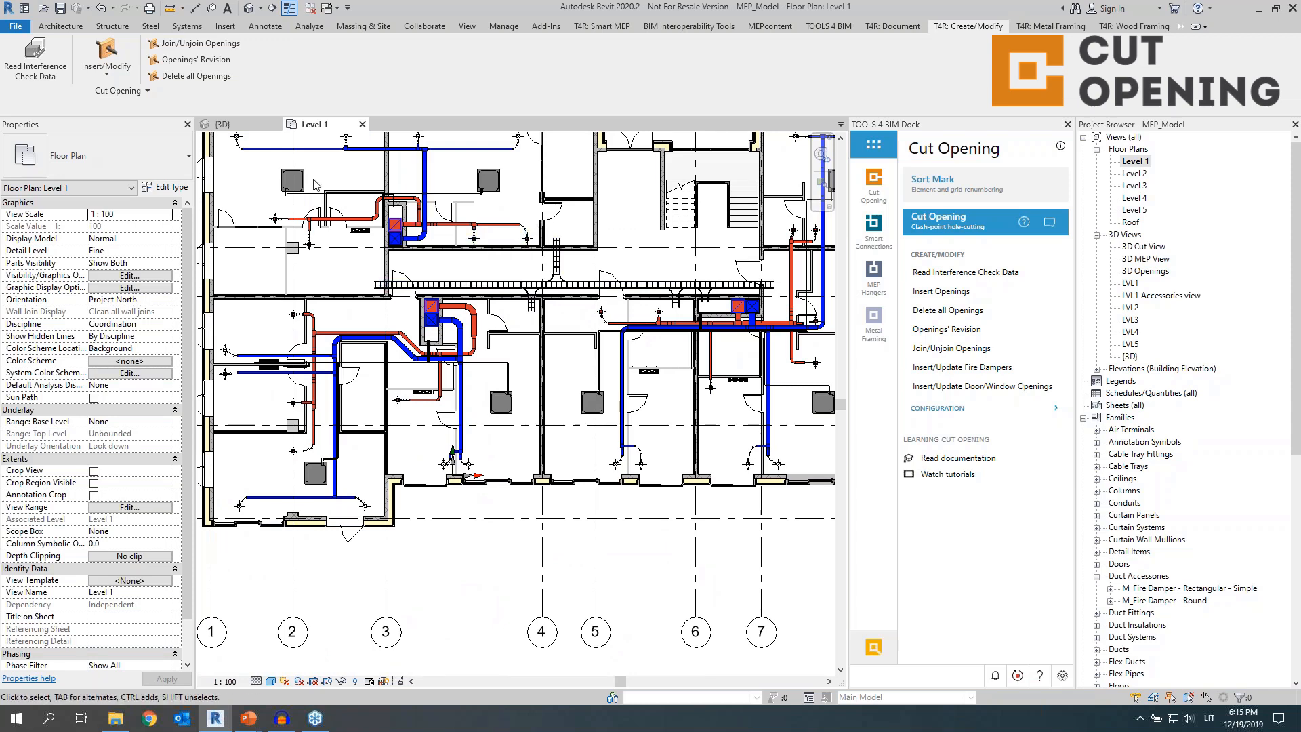
# Start Insert Openings and load the Openings XML file as the interference check data
pyautogui.click(941, 293)
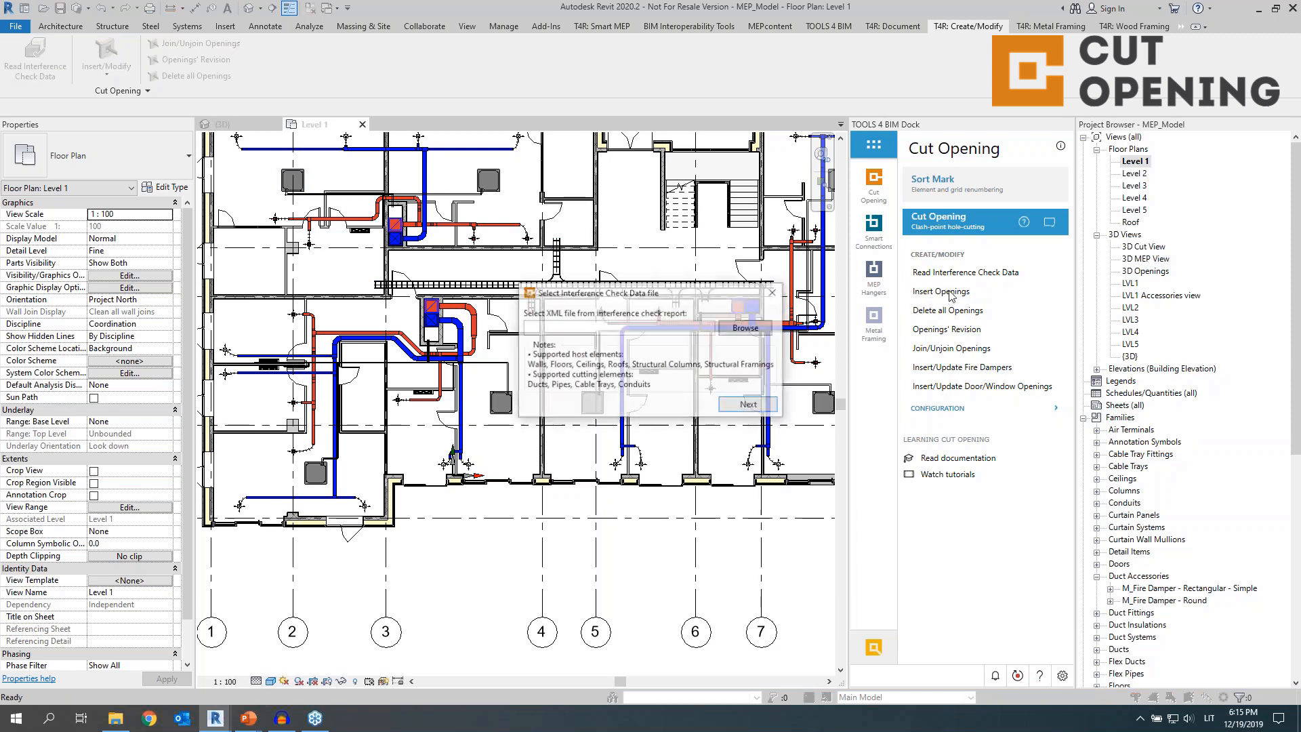
pyautogui.click(763, 330)
pyautogui.click(685, 411)
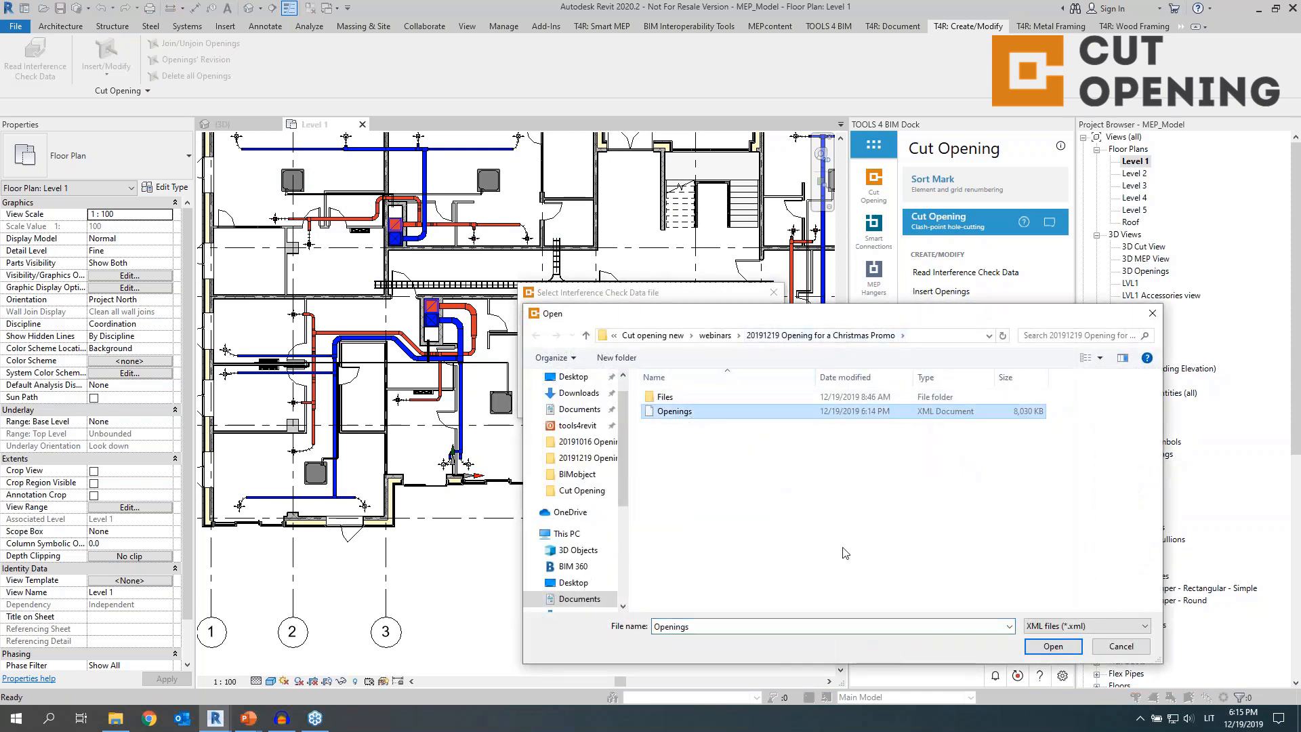
pyautogui.click(1054, 651)
pyautogui.moveTo(957, 304); pyautogui.dragTo(731, 246)
pyautogui.click(873, 350)
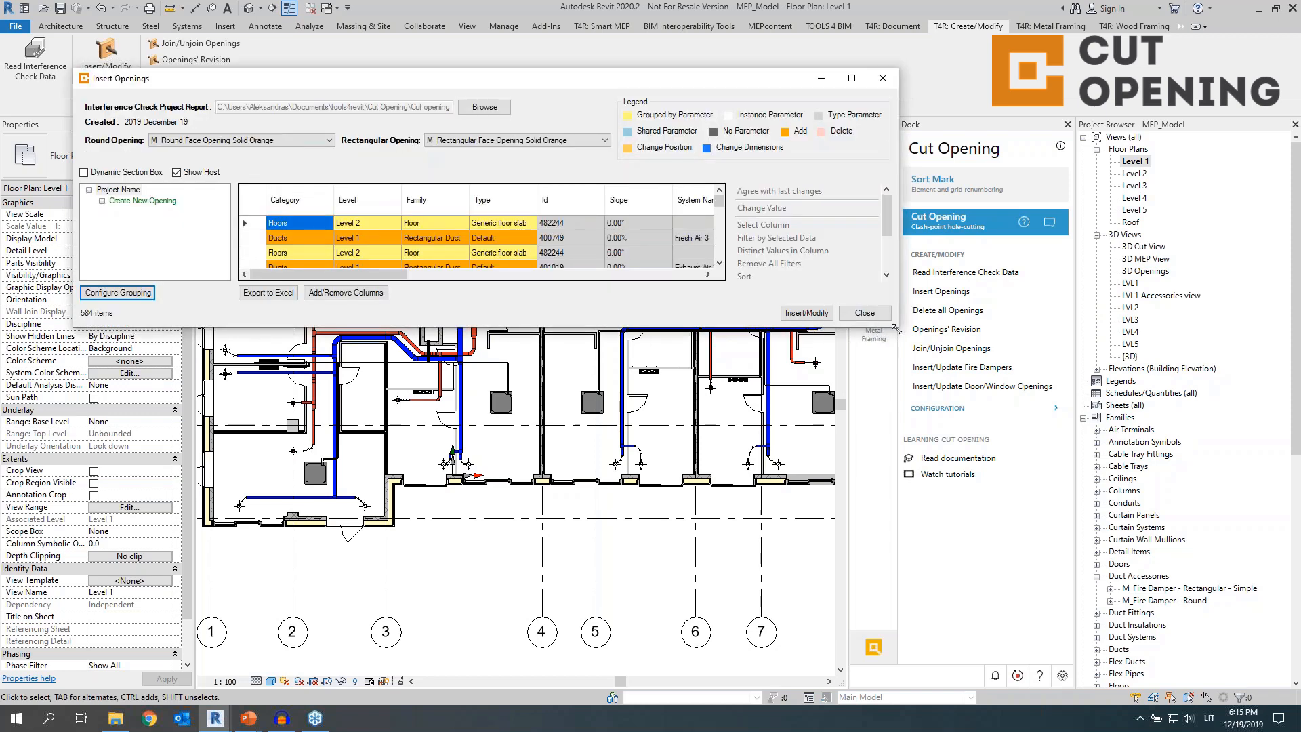
# Enlarge the Insert Openings window to show more clash rows and reposition it over the floor plan
pyautogui.moveTo(895, 329); pyautogui.dragTo(1111, 562)
pyautogui.moveTo(539, 511)
pyautogui.mouseDown()
pyautogui.moveTo(588, 519)
pyautogui.moveTo(534, 514)
pyautogui.mouseUp()
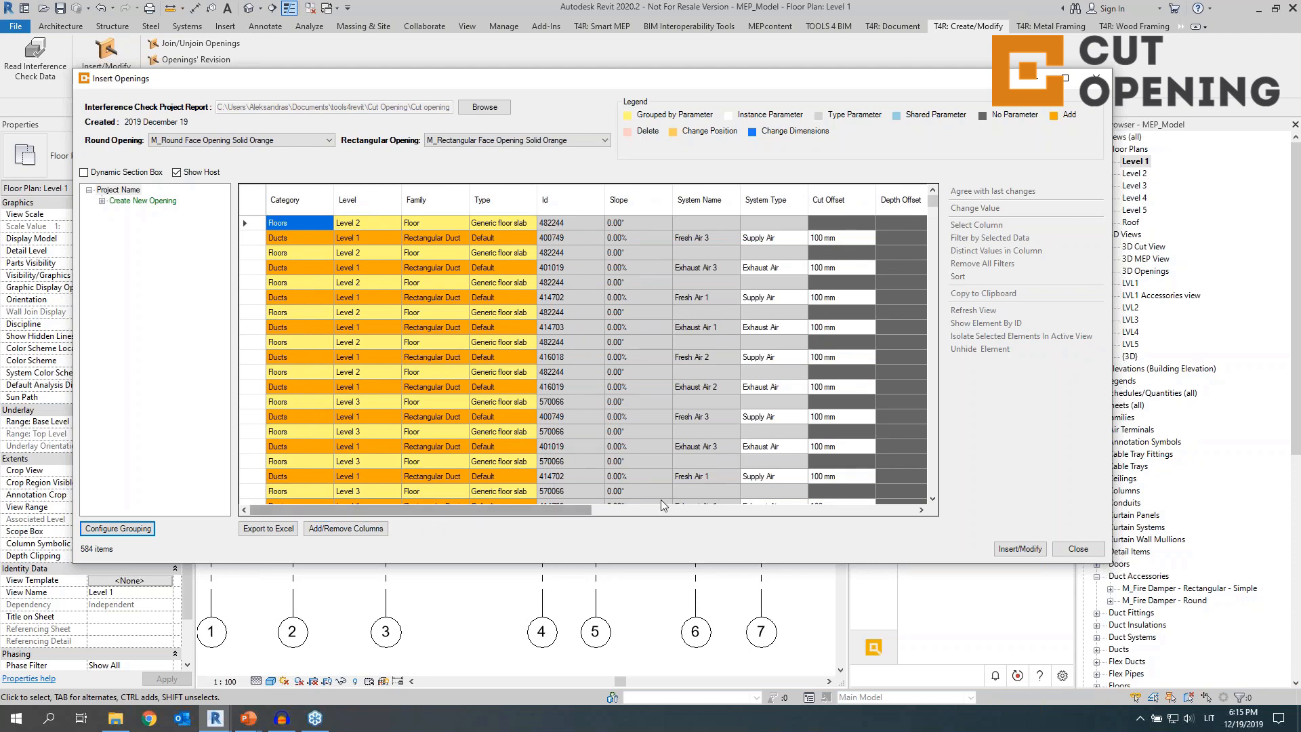
pyautogui.moveTo(568, 506)
pyautogui.mouseDown()
pyautogui.moveTo(864, 520)
pyautogui.moveTo(549, 521)
pyautogui.mouseUp()
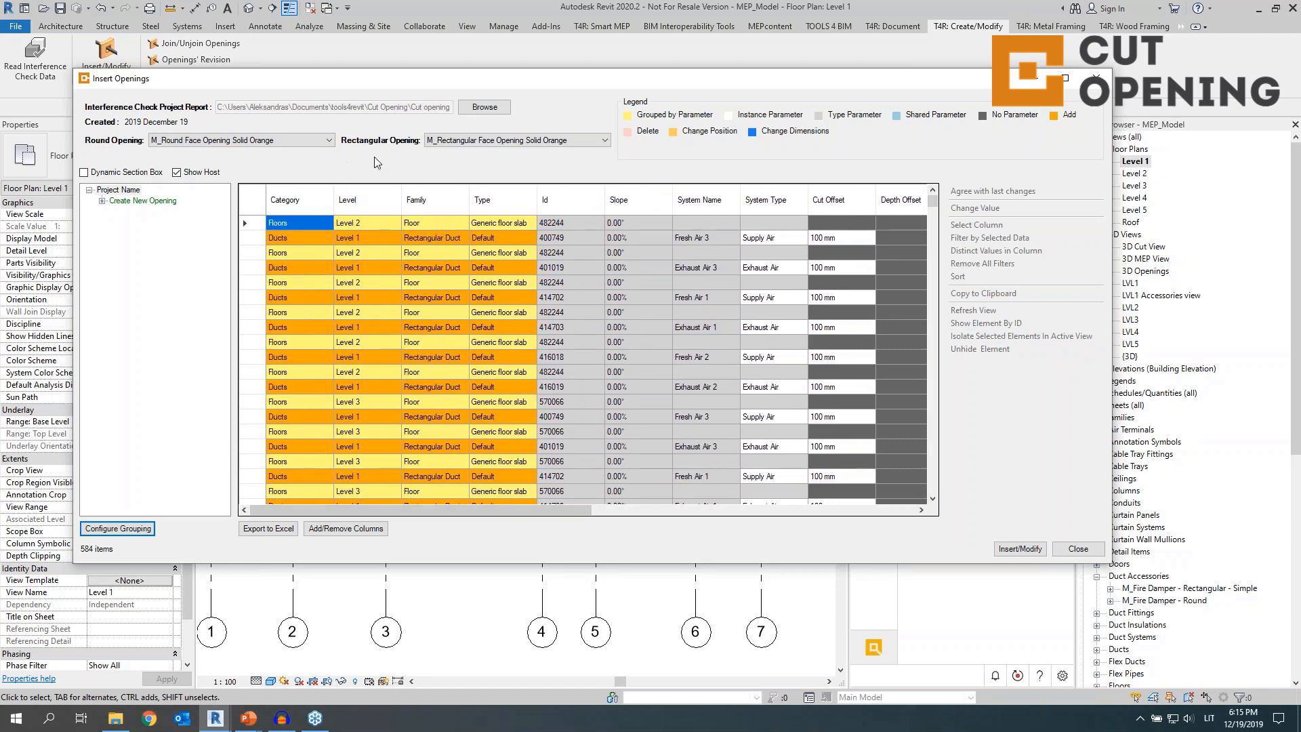
pyautogui.moveTo(430, 90); pyautogui.dragTo(505, 170)
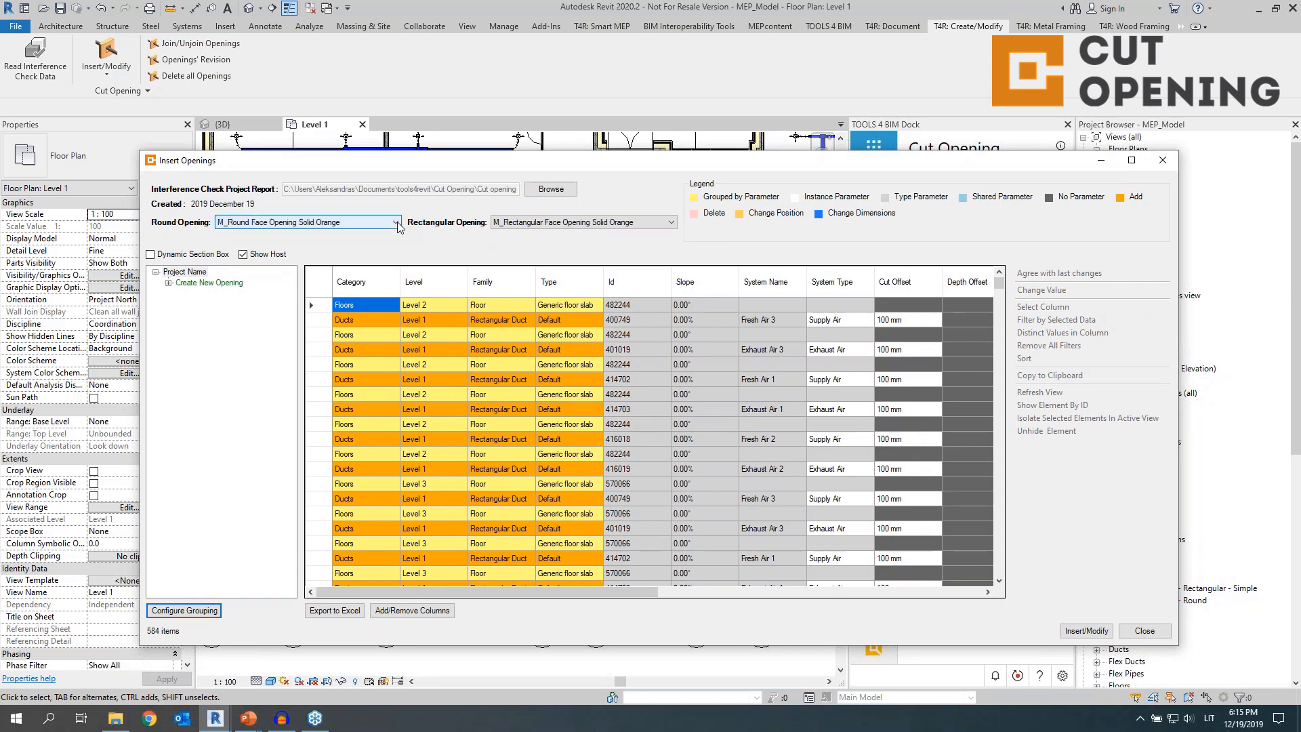
pyautogui.moveTo(500, 167); pyautogui.dragTo(505, 204)
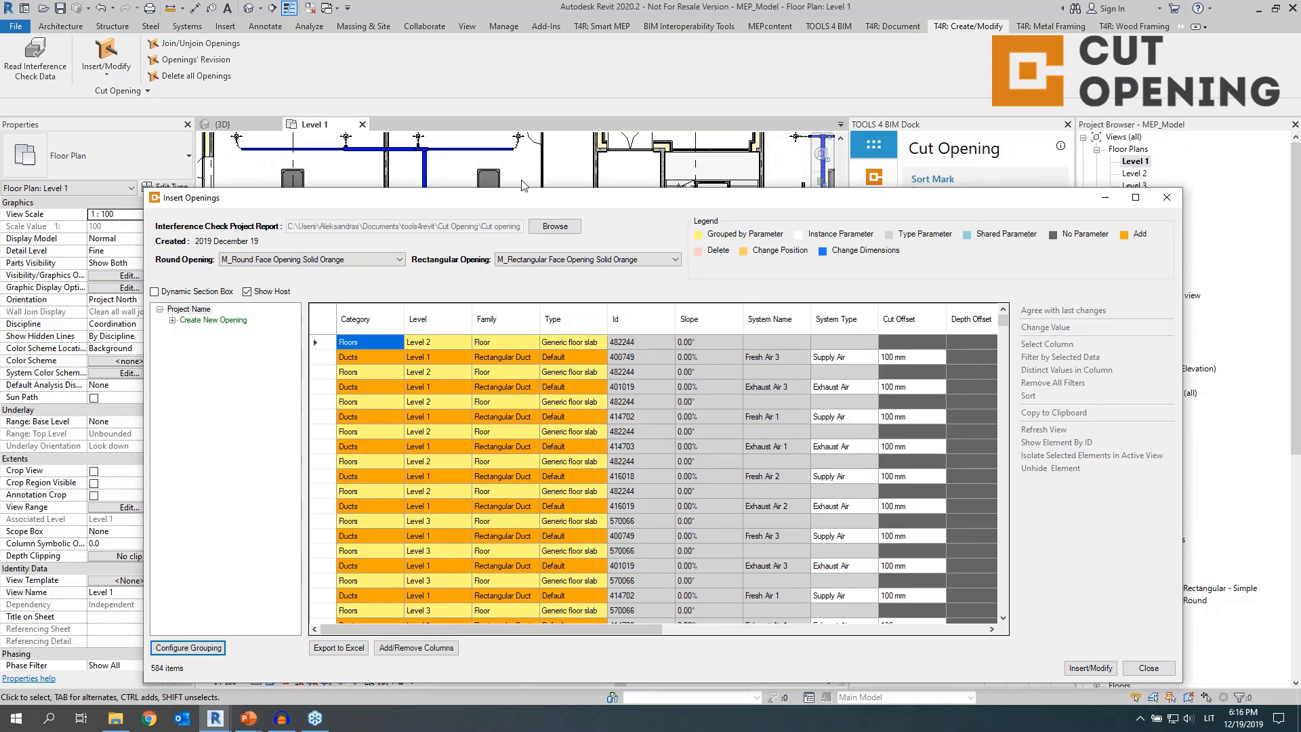
pyautogui.moveTo(520, 198); pyautogui.dragTo(521, 178)
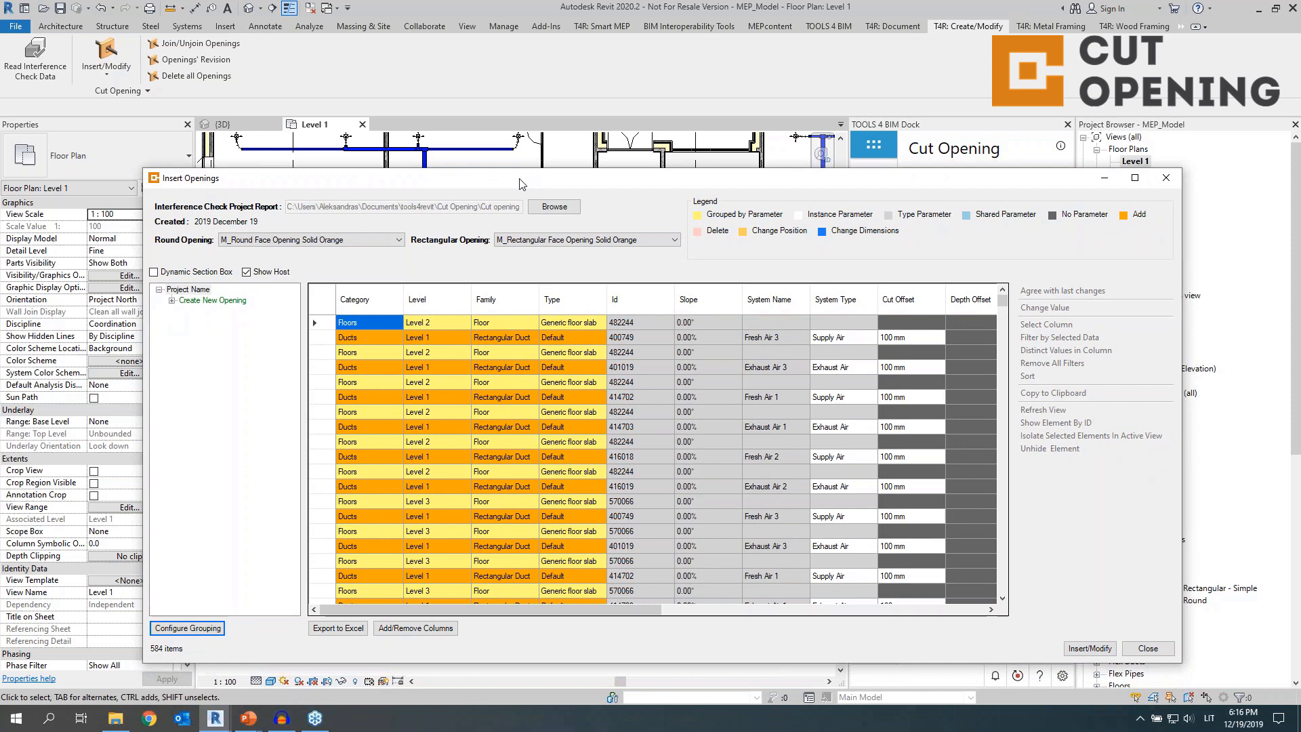
# Review the available round opening families and choose M_Round Face Opening Solid Orange
pyautogui.click(398, 241)
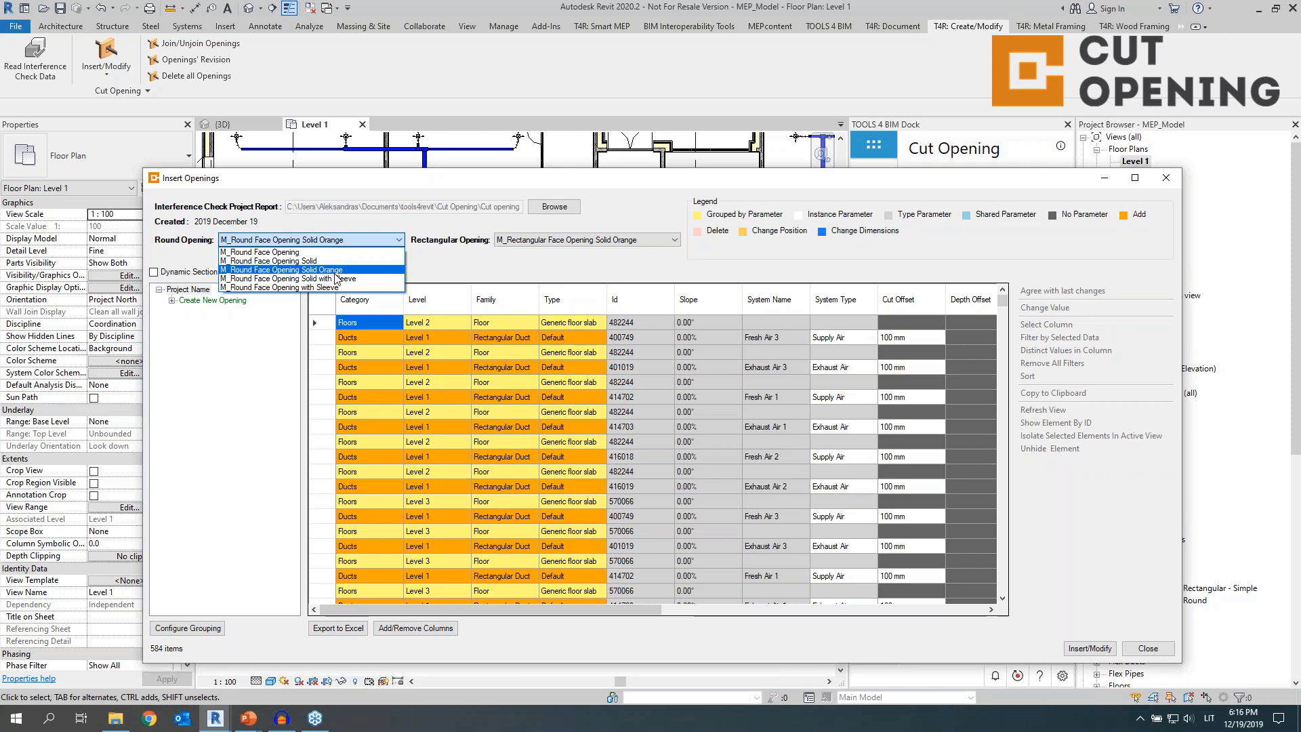
pyautogui.click(334, 274)
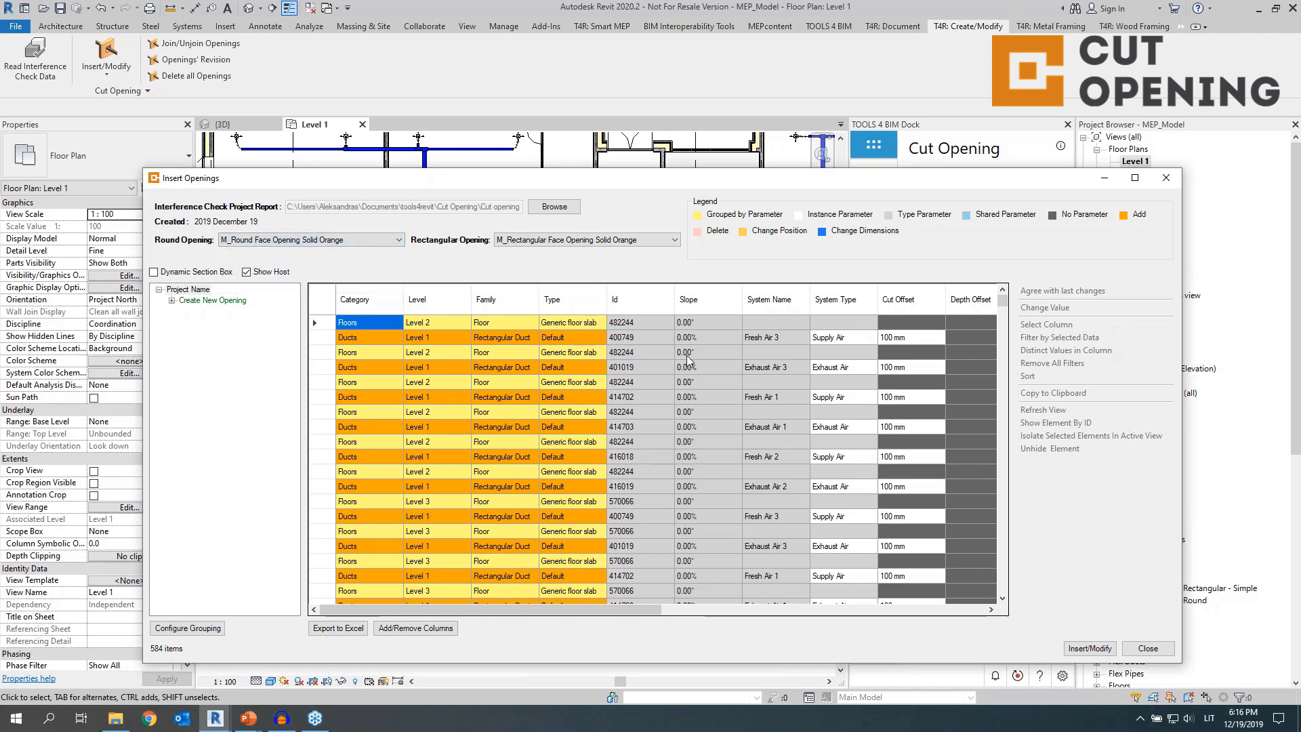
pyautogui.click(342, 240)
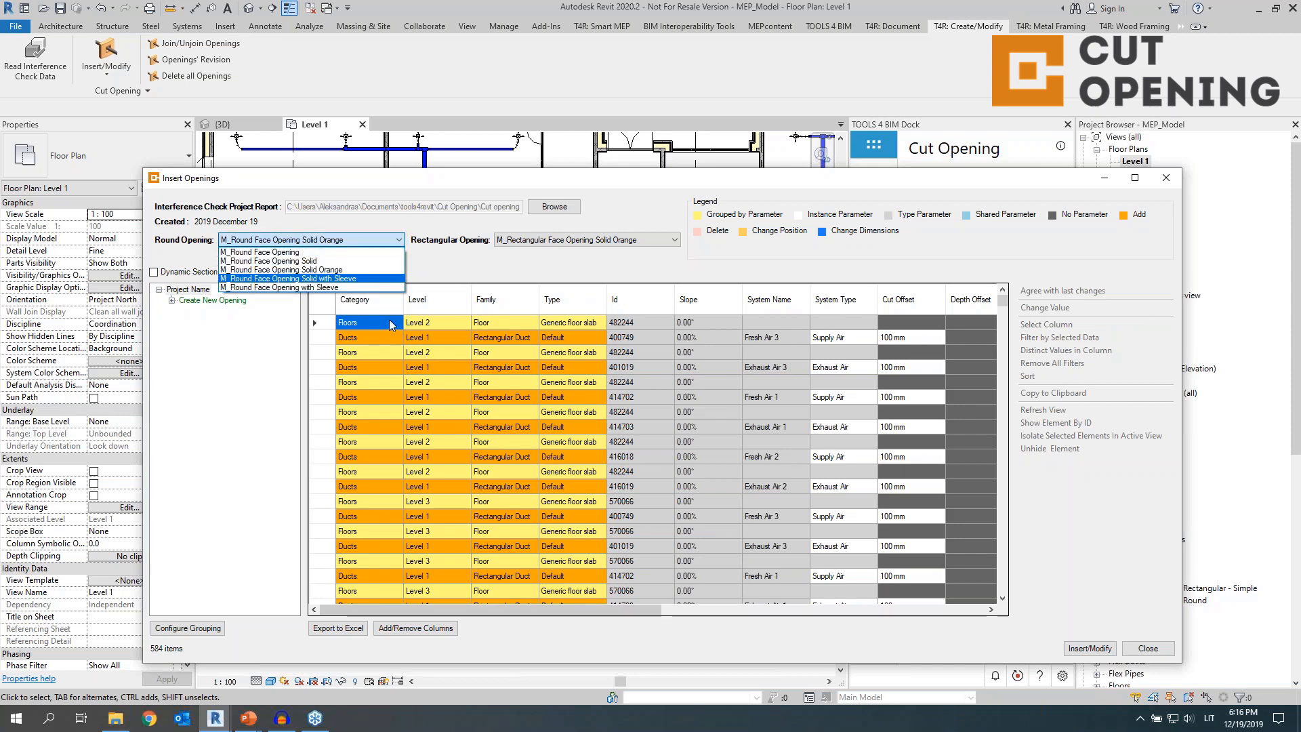
pyautogui.click(364, 267)
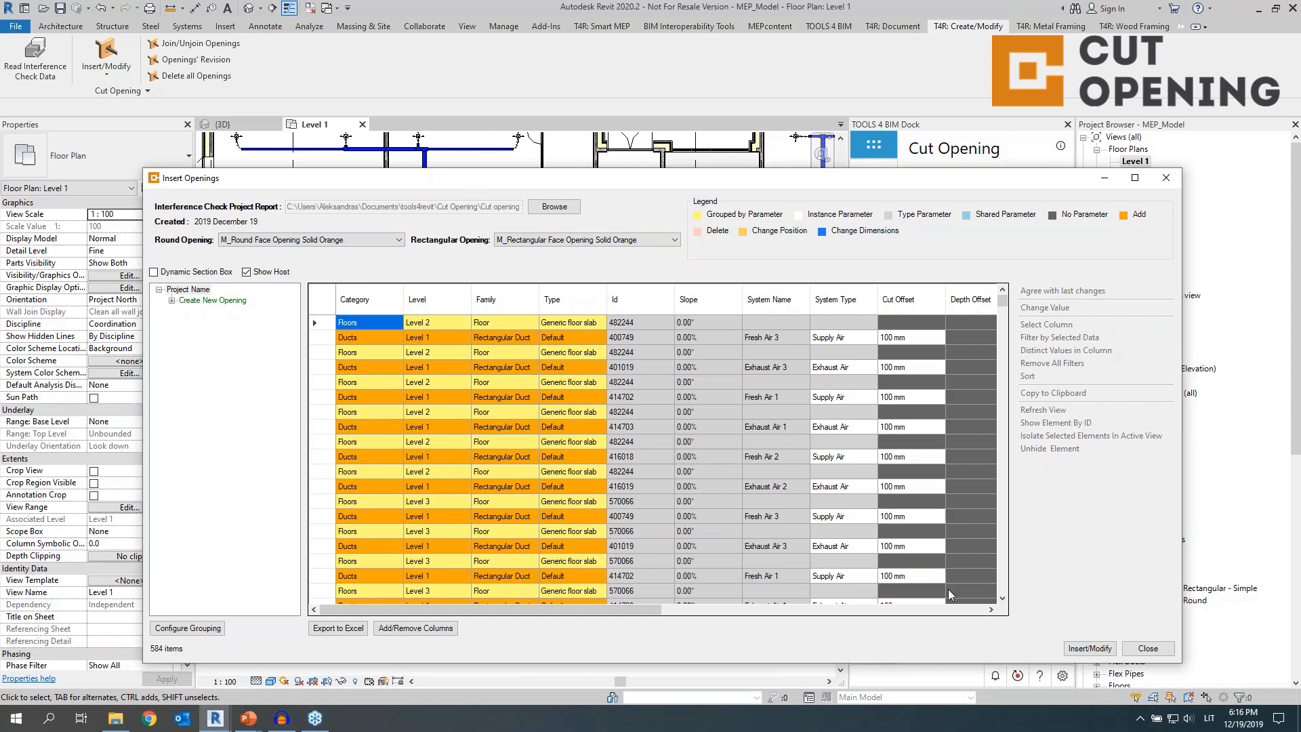
# Expand Walls under Create New Opening and list only the Level 1 wall clashes
pyautogui.click(172, 300)
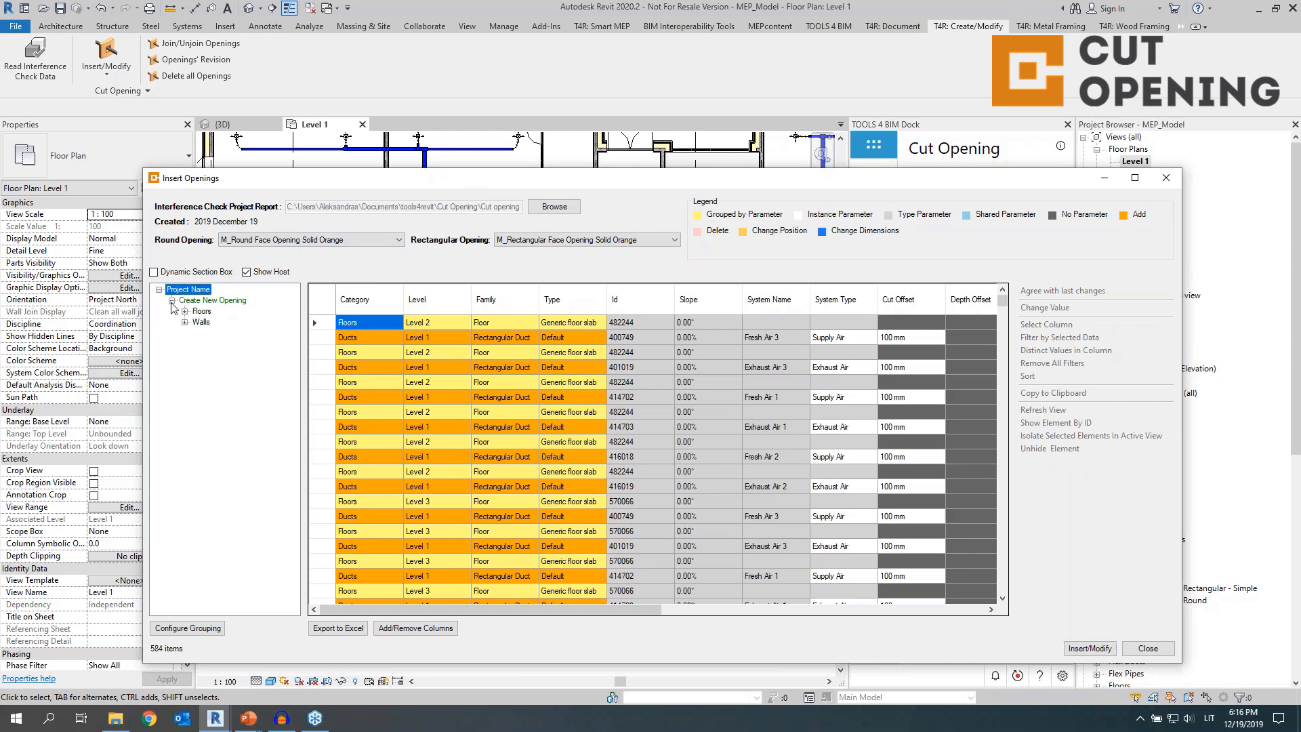
pyautogui.click(185, 323)
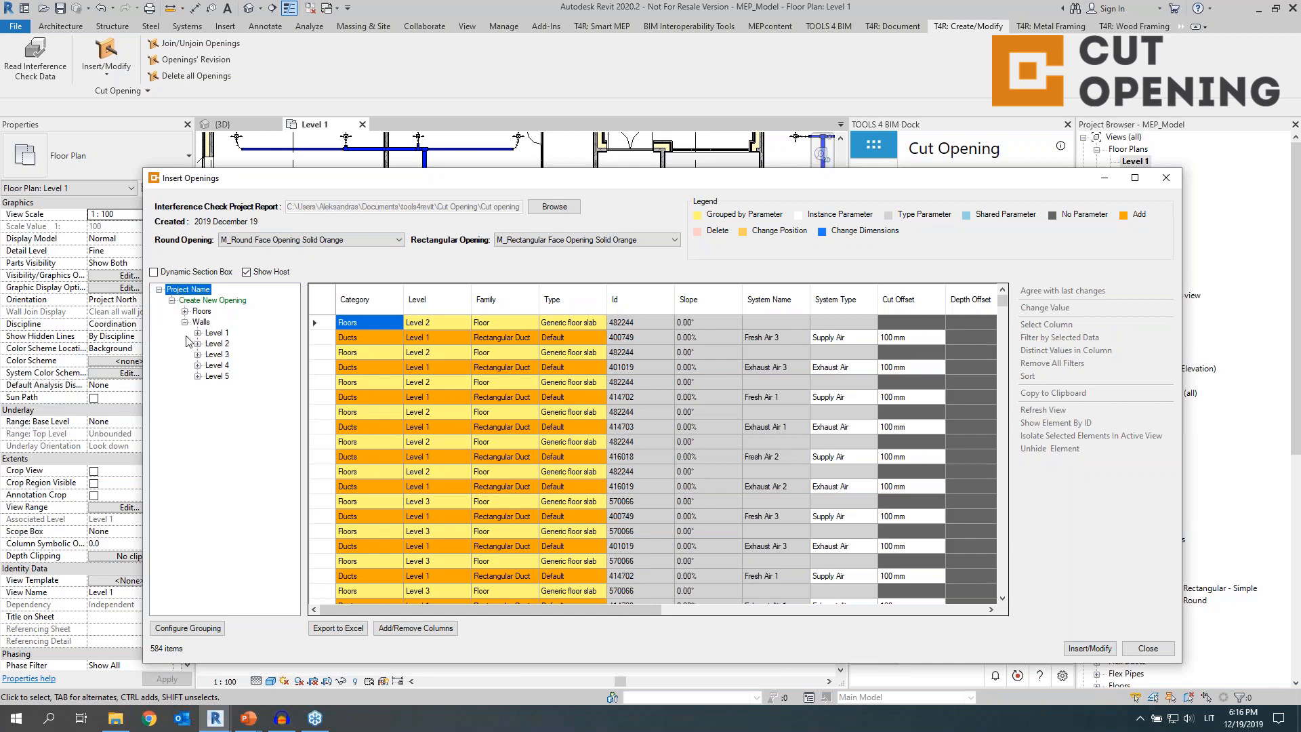
pyautogui.click(197, 333)
pyautogui.click(197, 334)
pyautogui.click(217, 333)
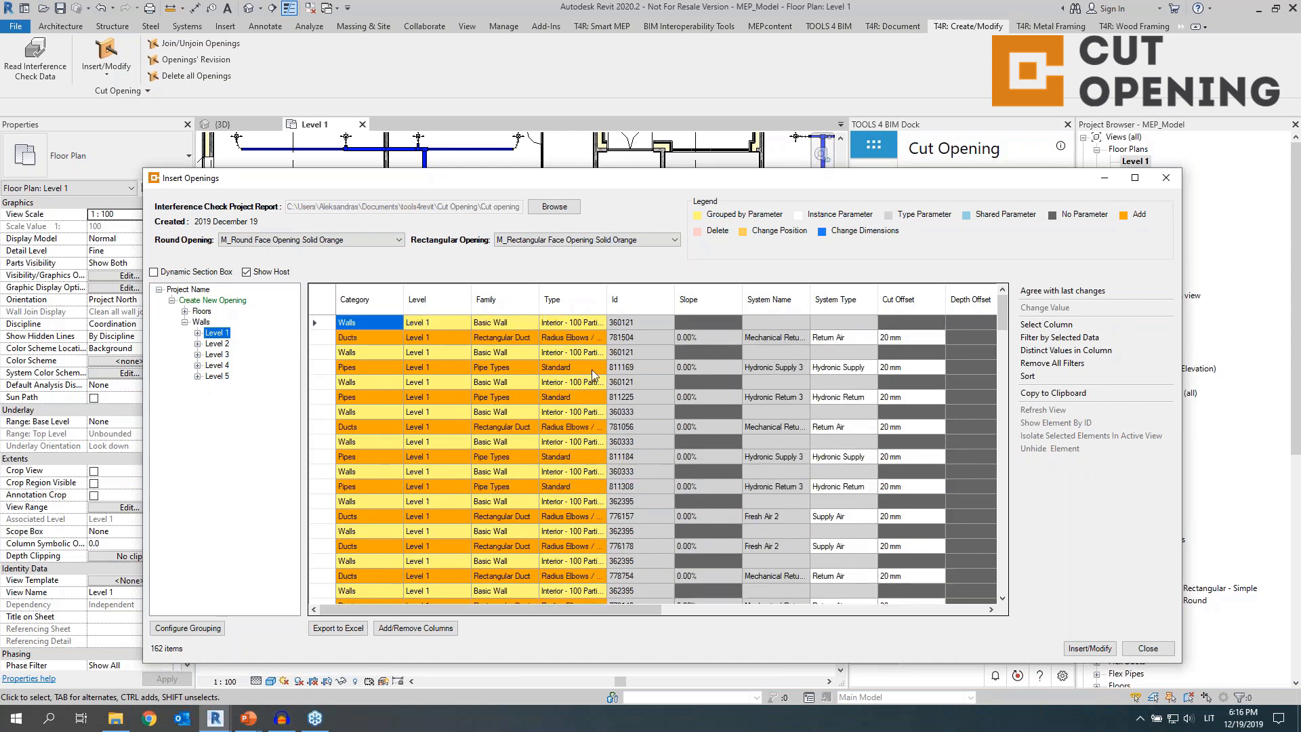
# Filter the Level 1 wall clashes by the Pipes category and look through the filtered rows
pyautogui.click(351, 397)
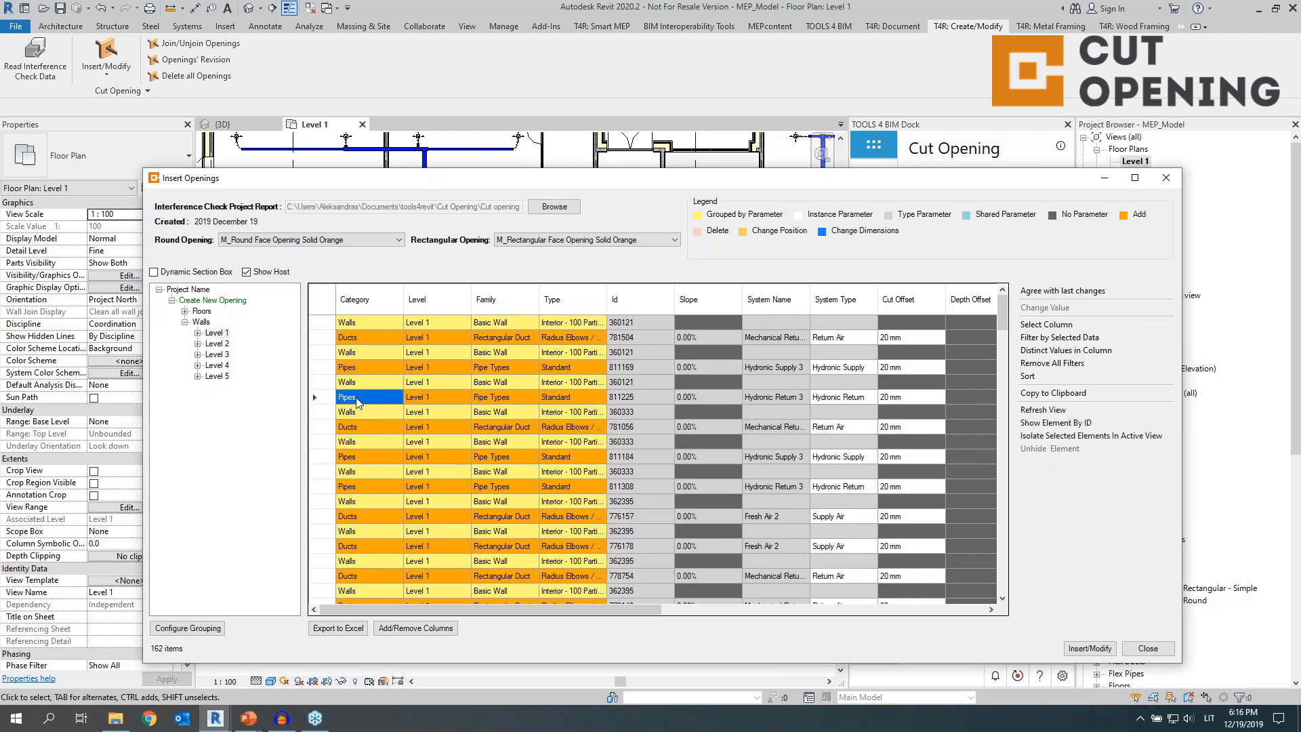
pyautogui.rightClick(352, 398)
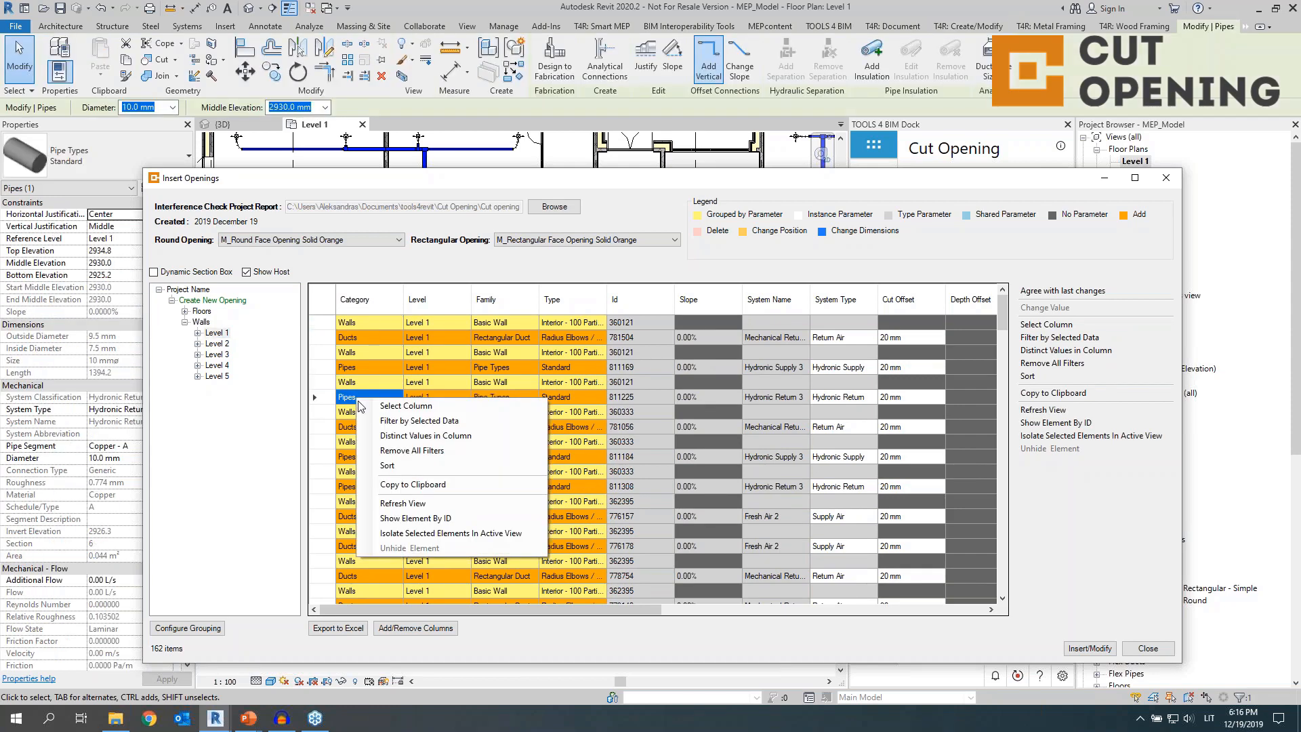
pyautogui.click(391, 423)
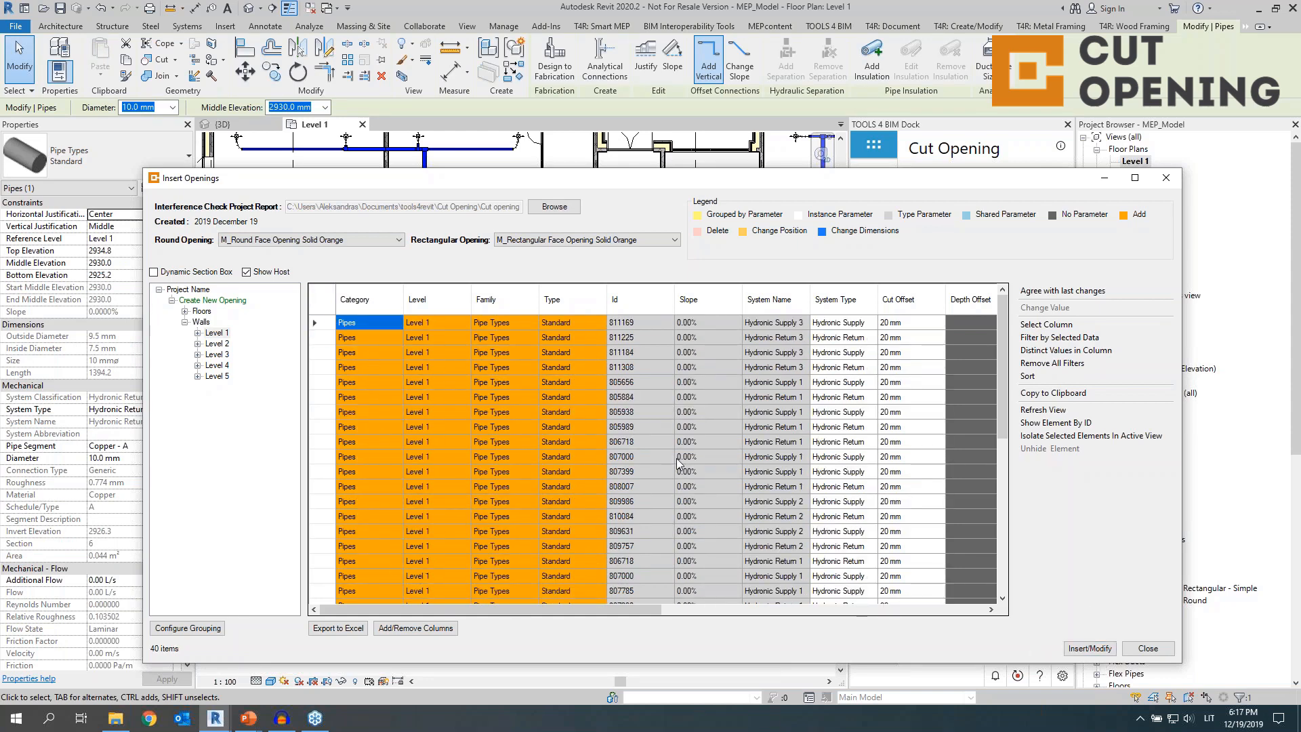
pyautogui.scroll(-3, 418, 494)
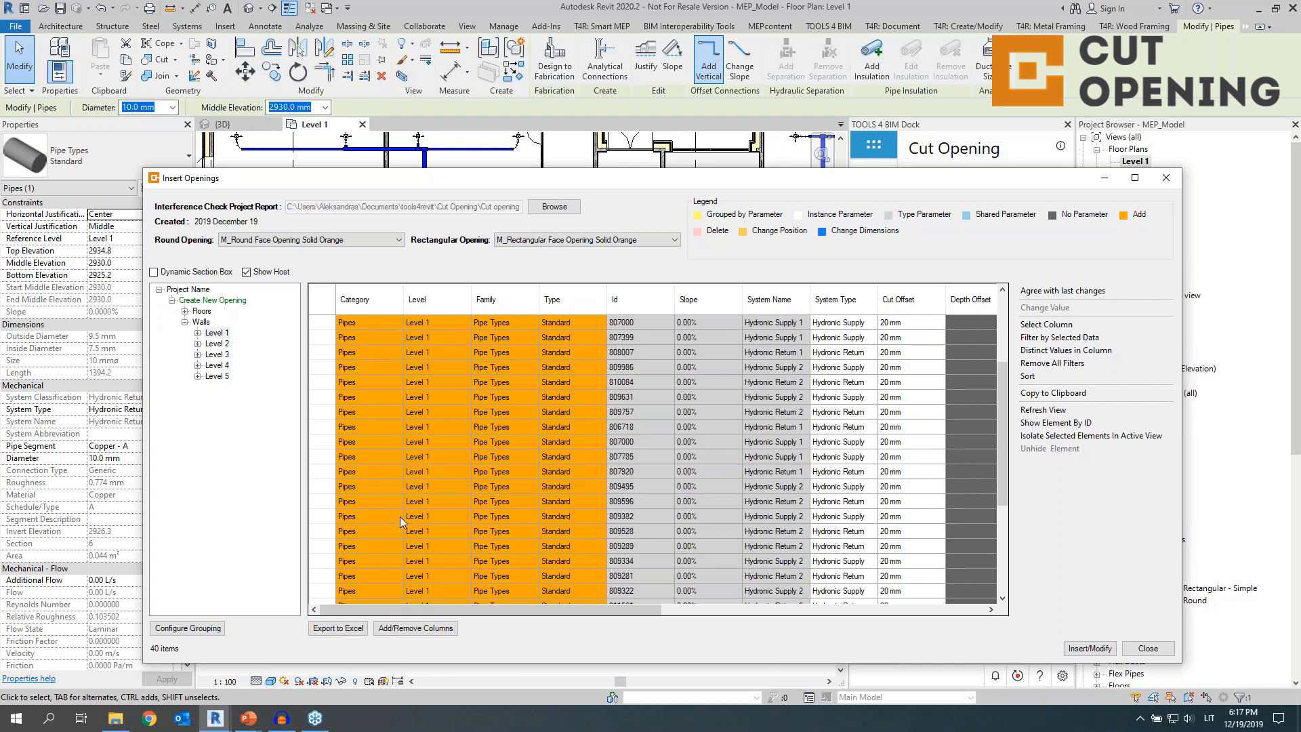
pyautogui.scroll(3, 399, 516)
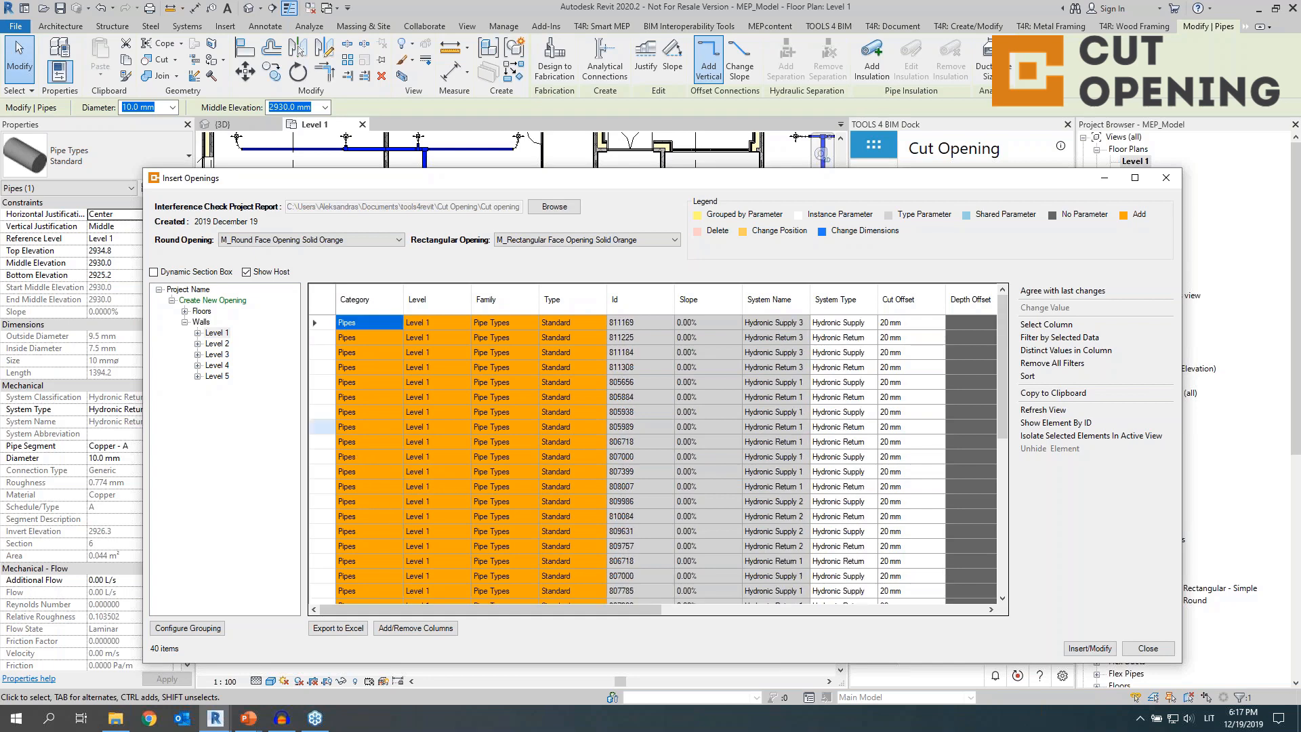
# Show all Level 1 wall clashes without the Pipes filter, insert openings for all of them, and close Insert Openings
pyautogui.click(218, 333)
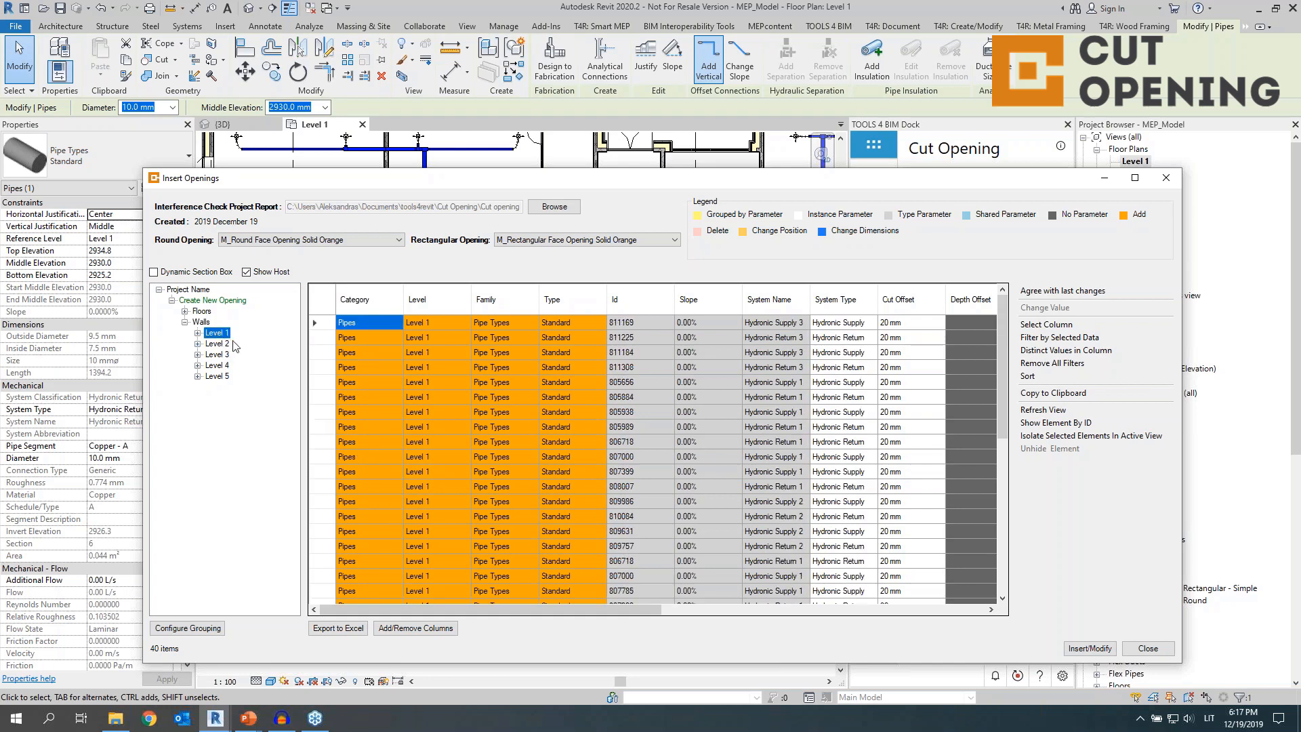
pyautogui.click(1057, 366)
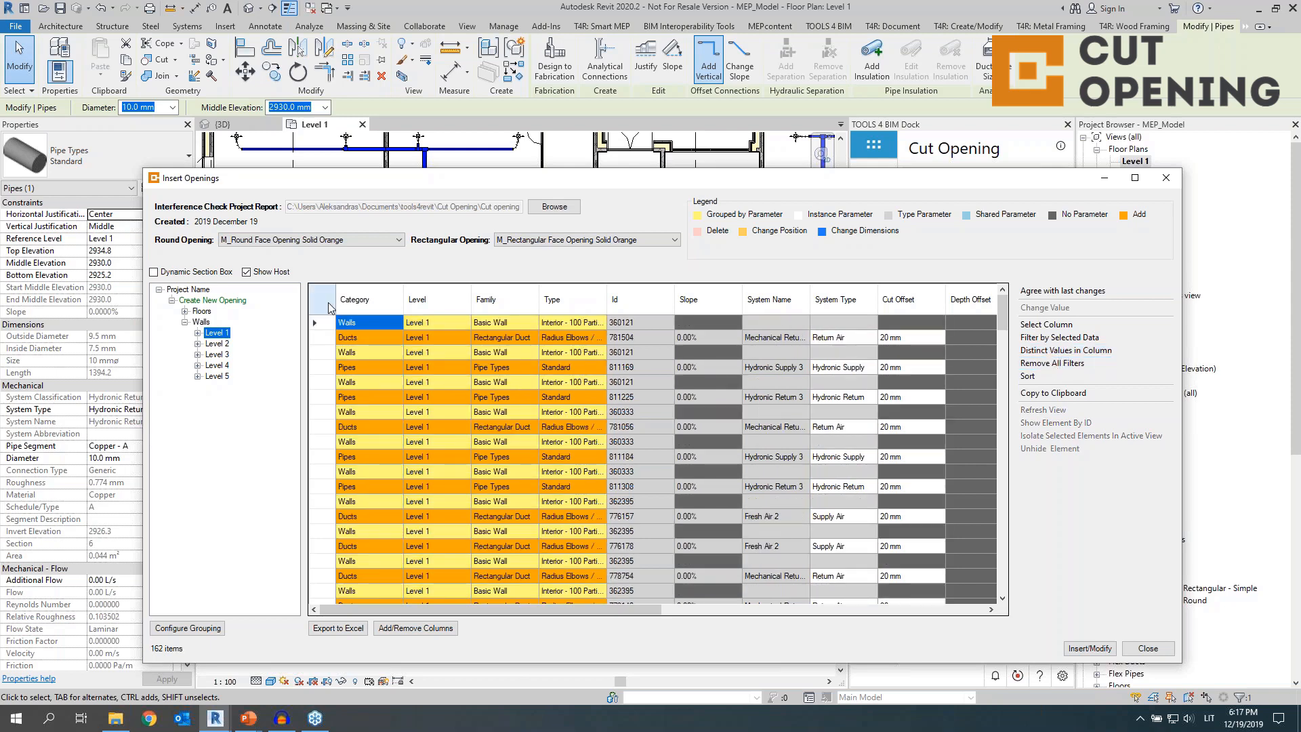
pyautogui.click(324, 303)
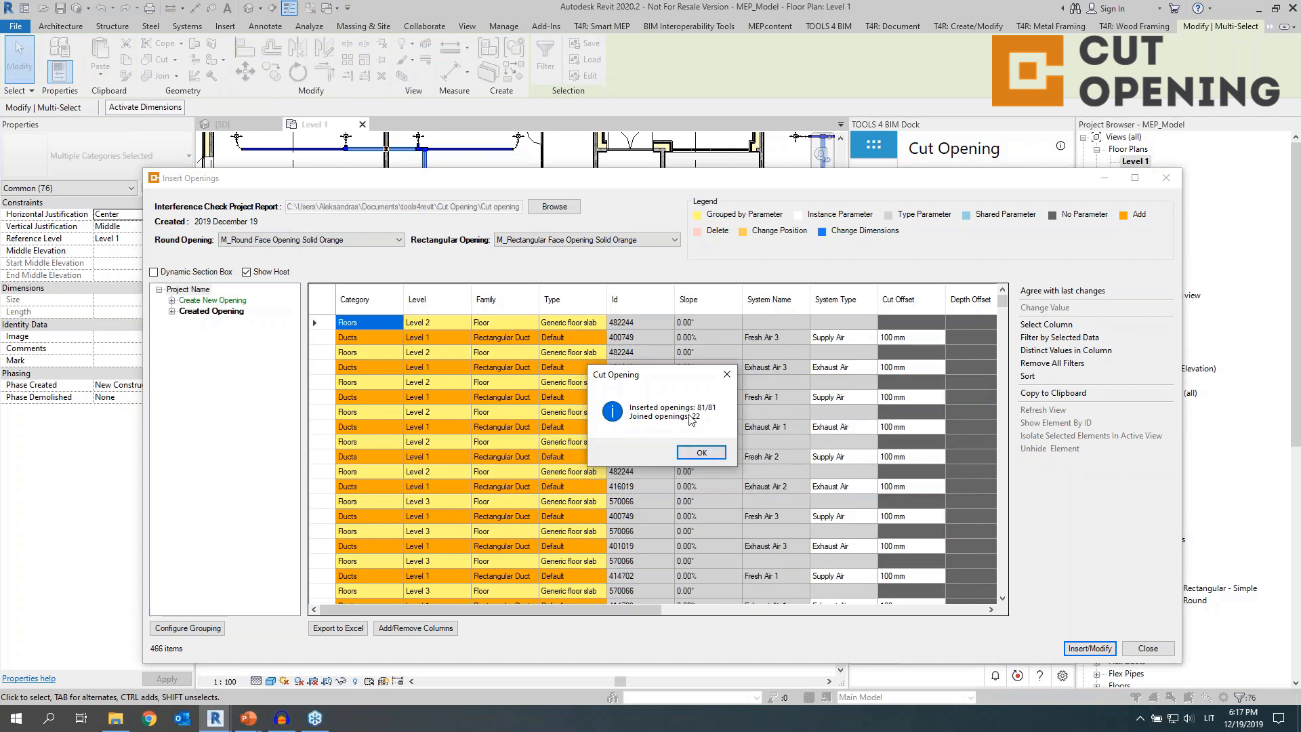
pyautogui.click(701, 452)
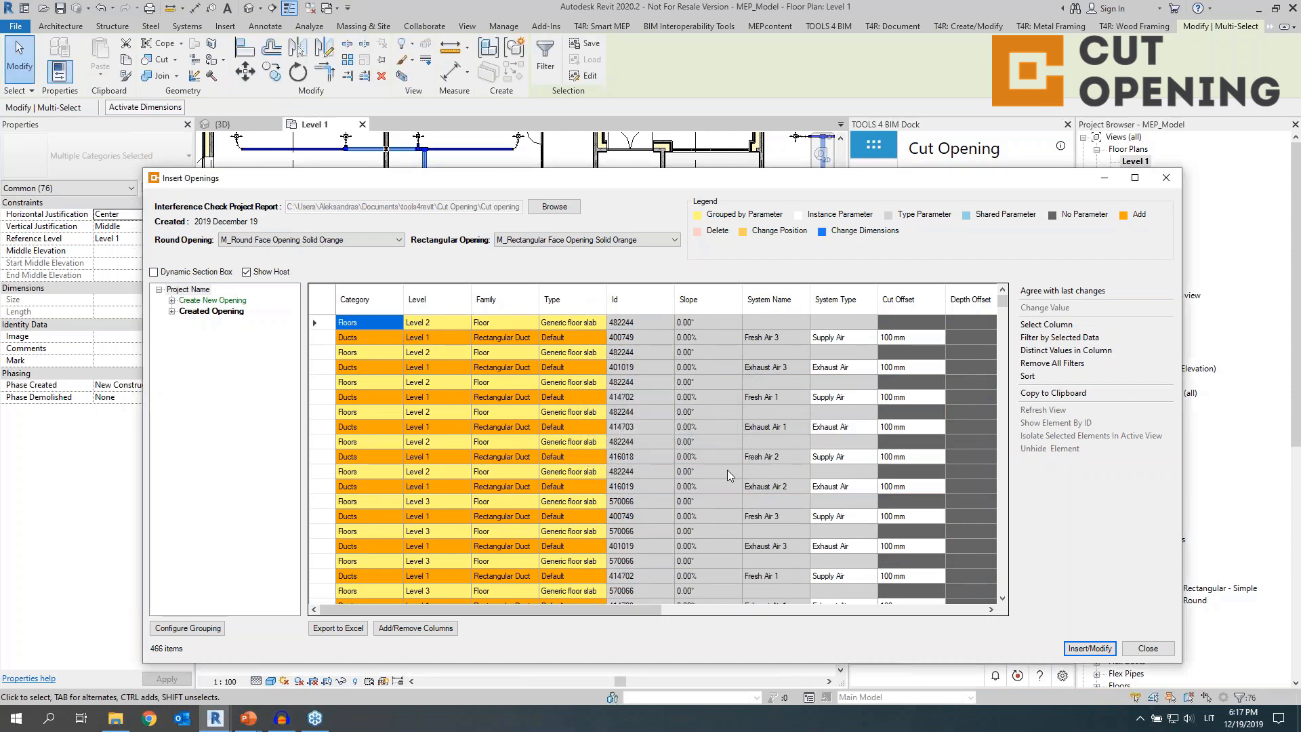
pyautogui.click(1146, 649)
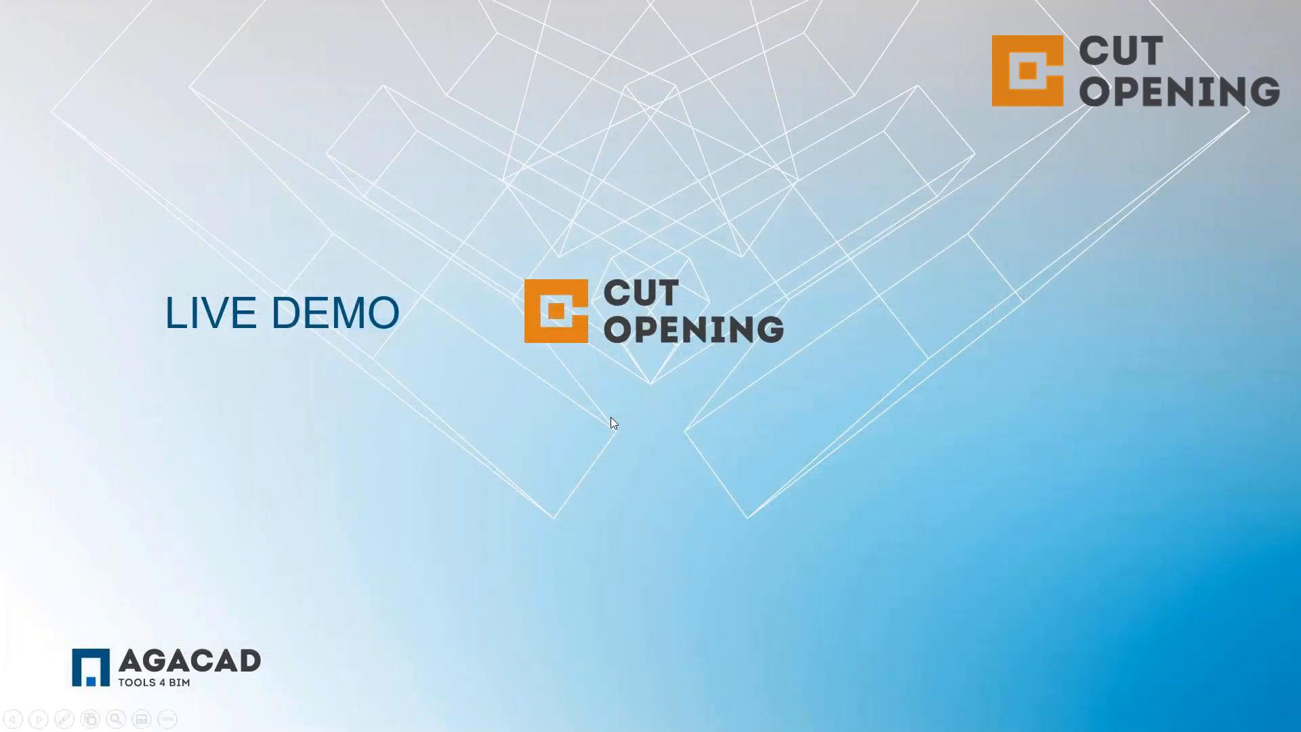
# Switch back to Revit and examine the inserted openings where ducts, pipes and cable trays cross walls on the Level 1 floor plan
pyautogui.hotkey('alt', 'Tab')
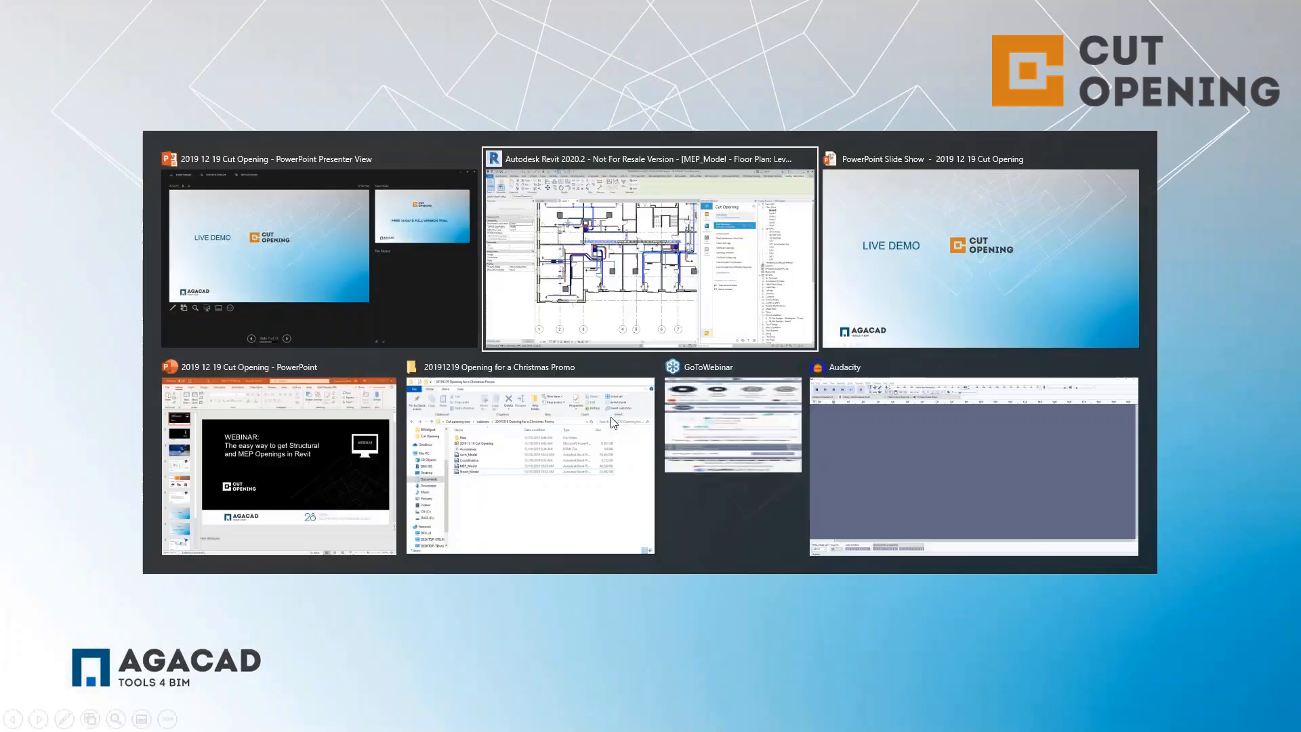
pyautogui.click(421, 442)
pyautogui.scroll(6, 410, 413)
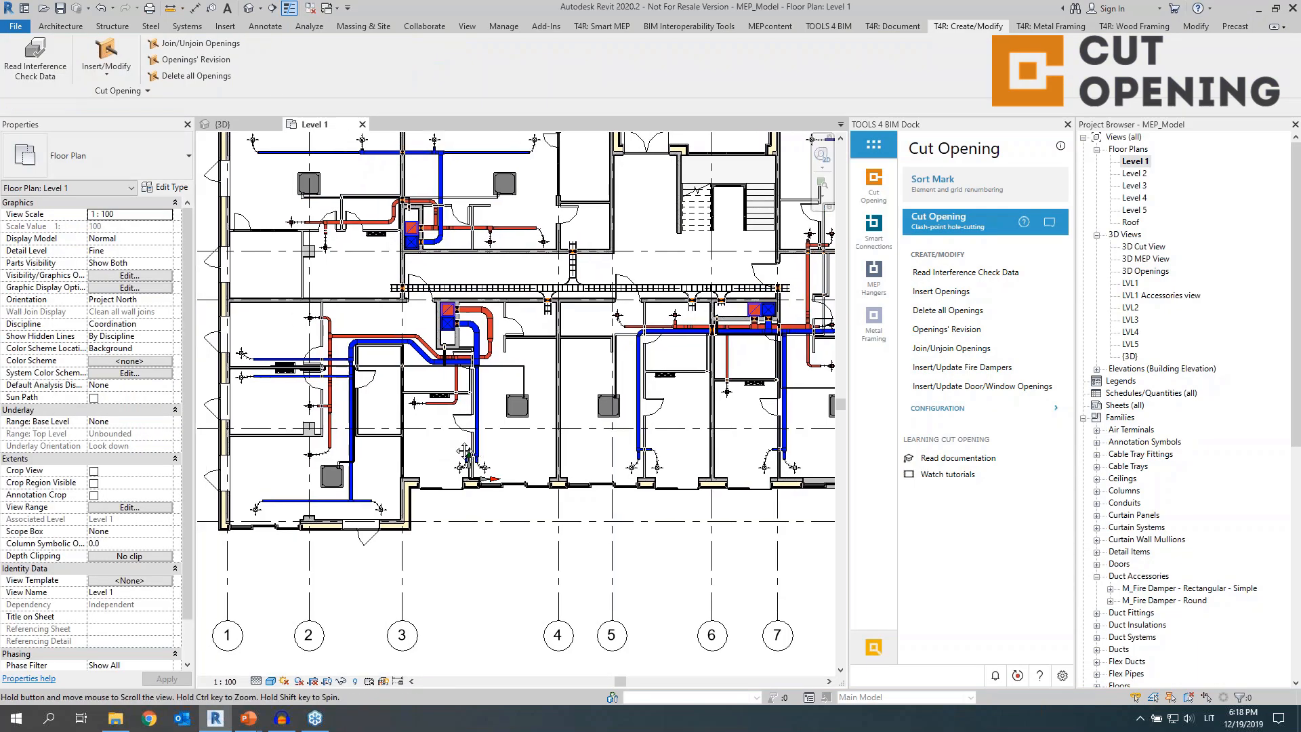
pyautogui.scroll(4, 411, 403)
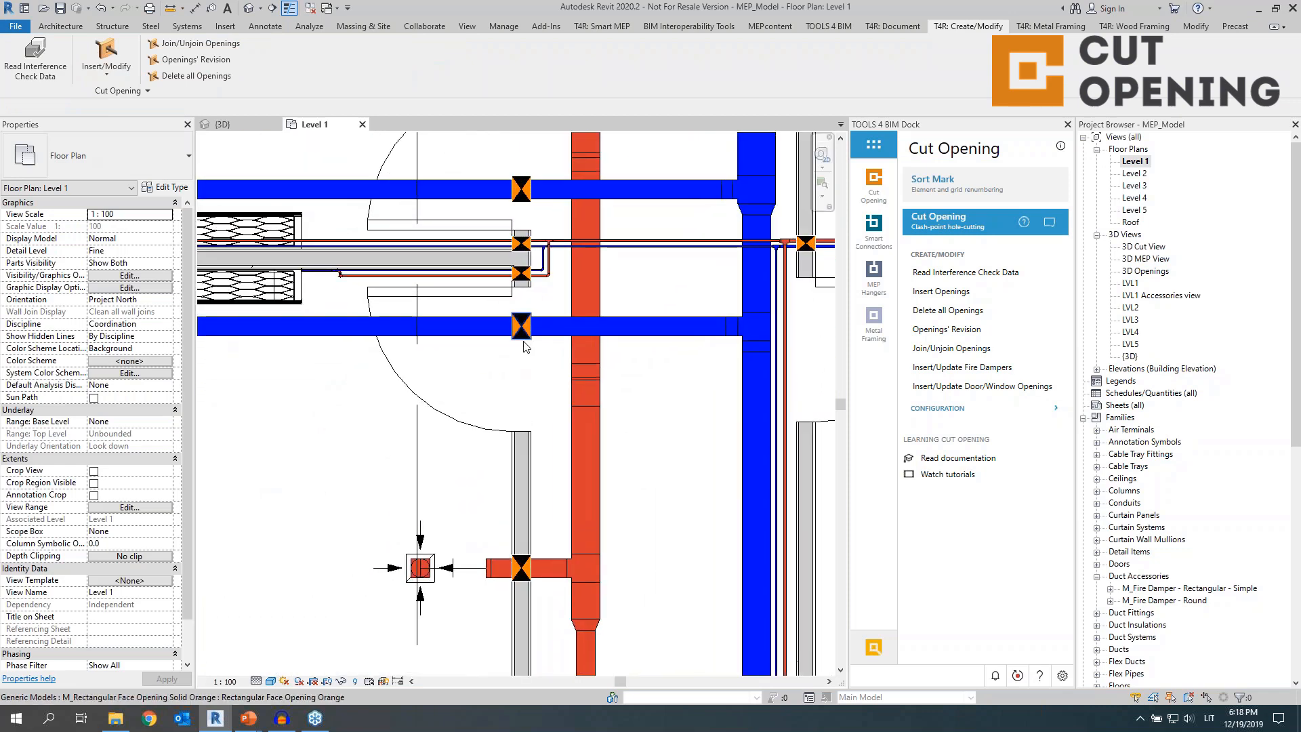
pyautogui.moveTo(548, 274); pyautogui.dragTo(550, 401, button='middle')
pyautogui.scroll(-1, 550, 402)
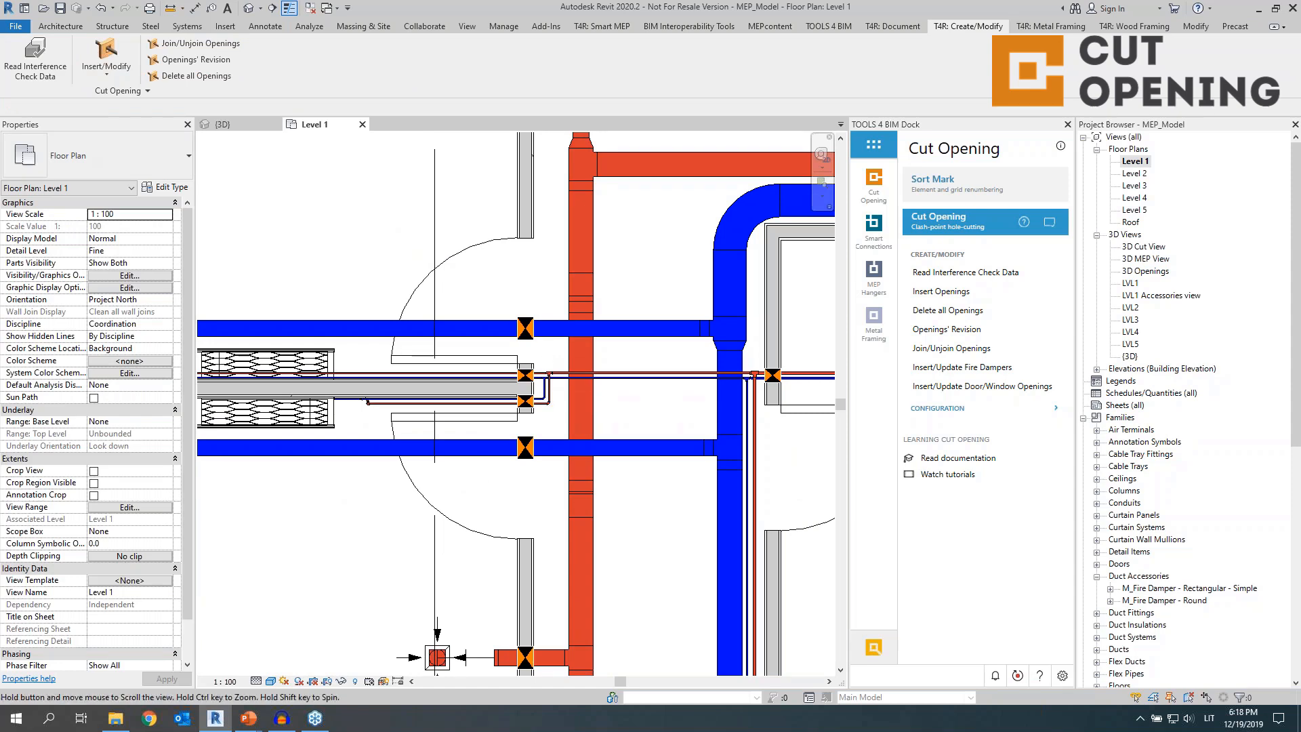
pyautogui.moveTo(566, 254); pyautogui.dragTo(506, 352, button='middle')
pyautogui.scroll(-1, 506, 352)
pyautogui.moveTo(498, 300); pyautogui.dragTo(493, 428, button='middle')
pyautogui.moveTo(779, 398); pyautogui.dragTo(478, 352, button='middle')
pyautogui.scroll(-1, 478, 352)
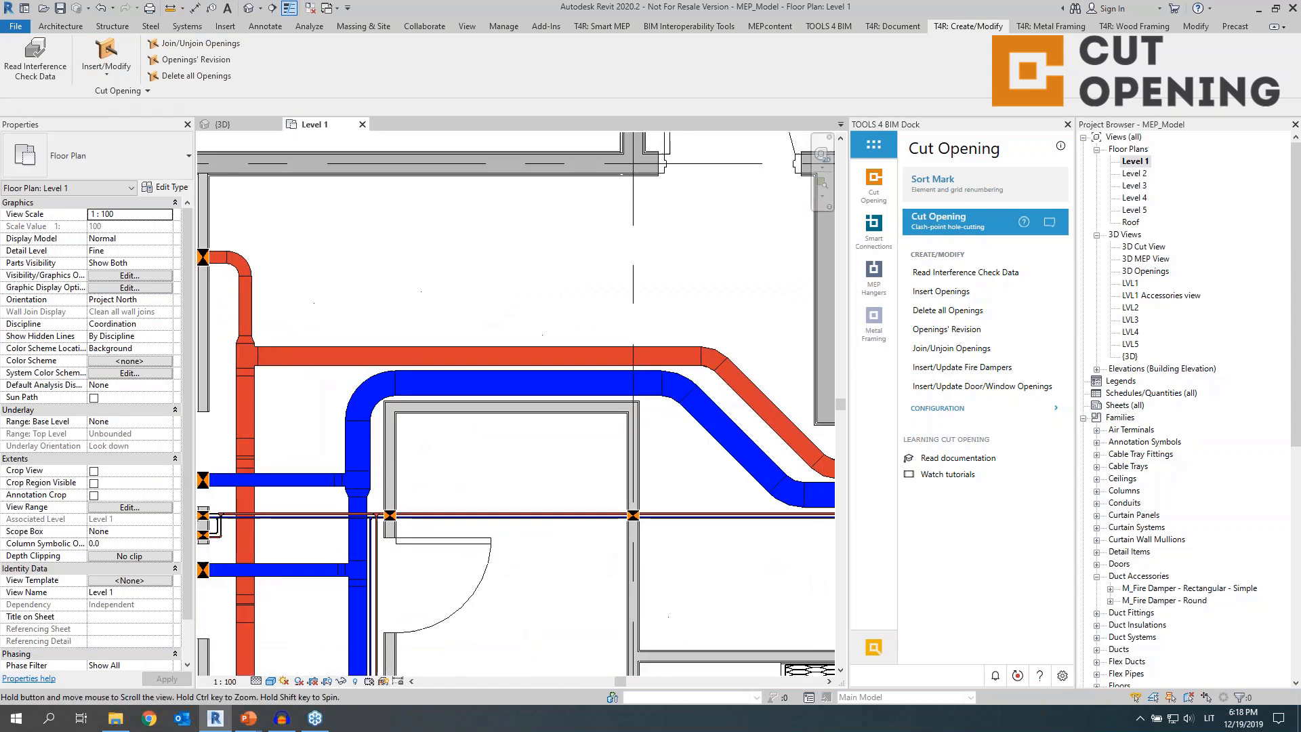
pyautogui.moveTo(597, 380); pyautogui.dragTo(480, 593, button='middle')
pyautogui.moveTo(644, 356); pyautogui.dragTo(552, 327, button='middle')
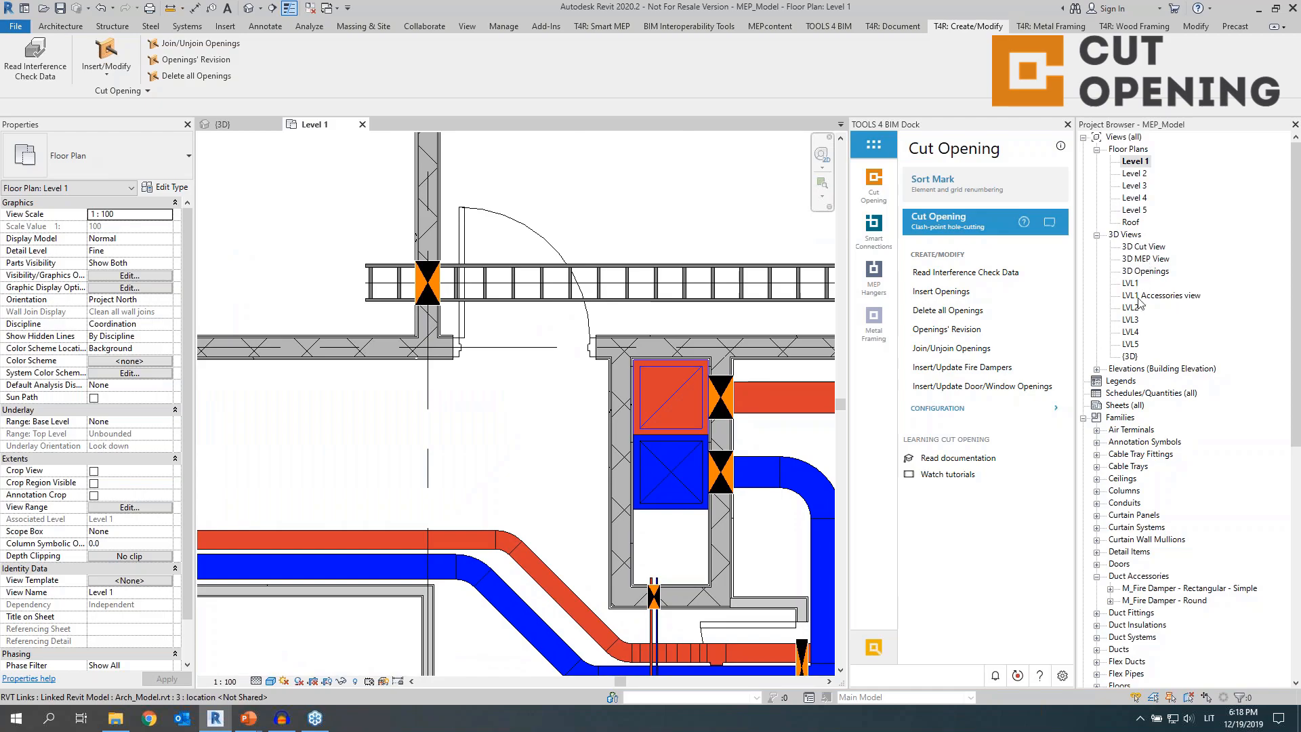
# Open the LVL1 Accessories view and inspect the rectangular opening shared by the return and supply air ducts in the partition wall
pyautogui.doubleClick(1139, 301)
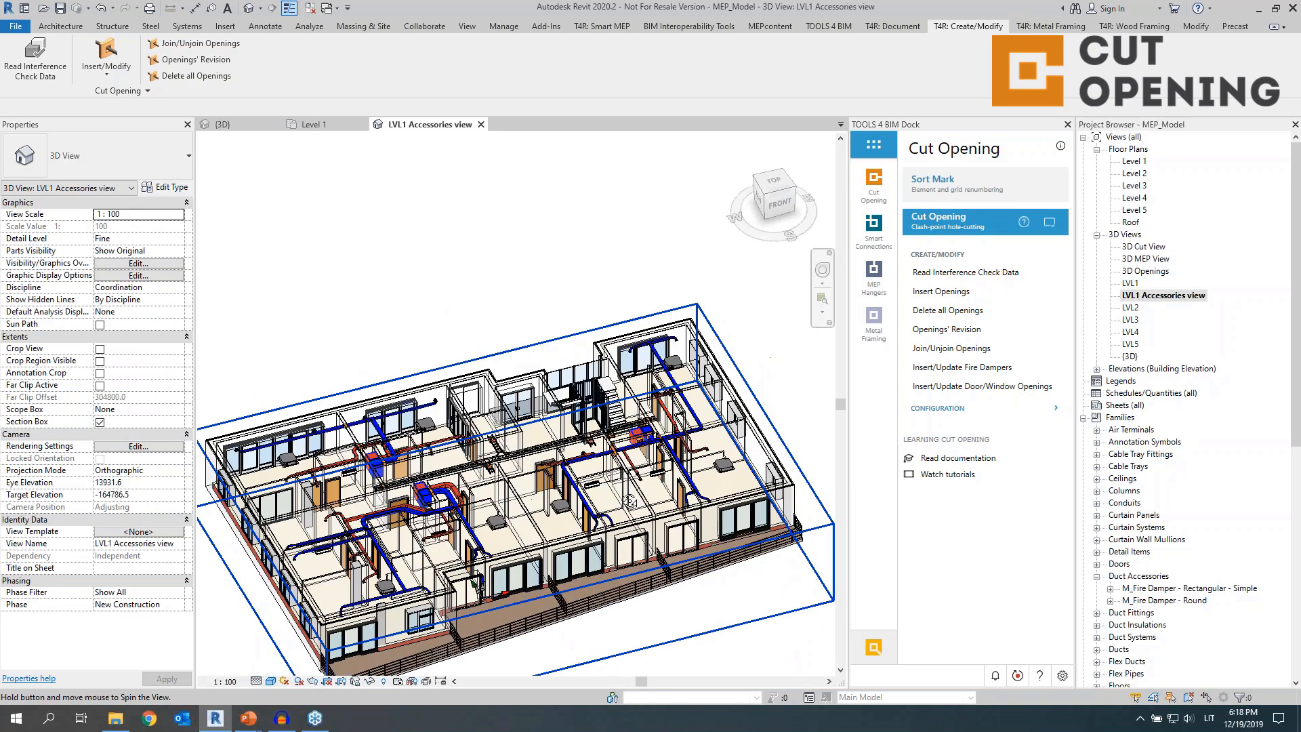
pyautogui.scroll(5, 630, 501)
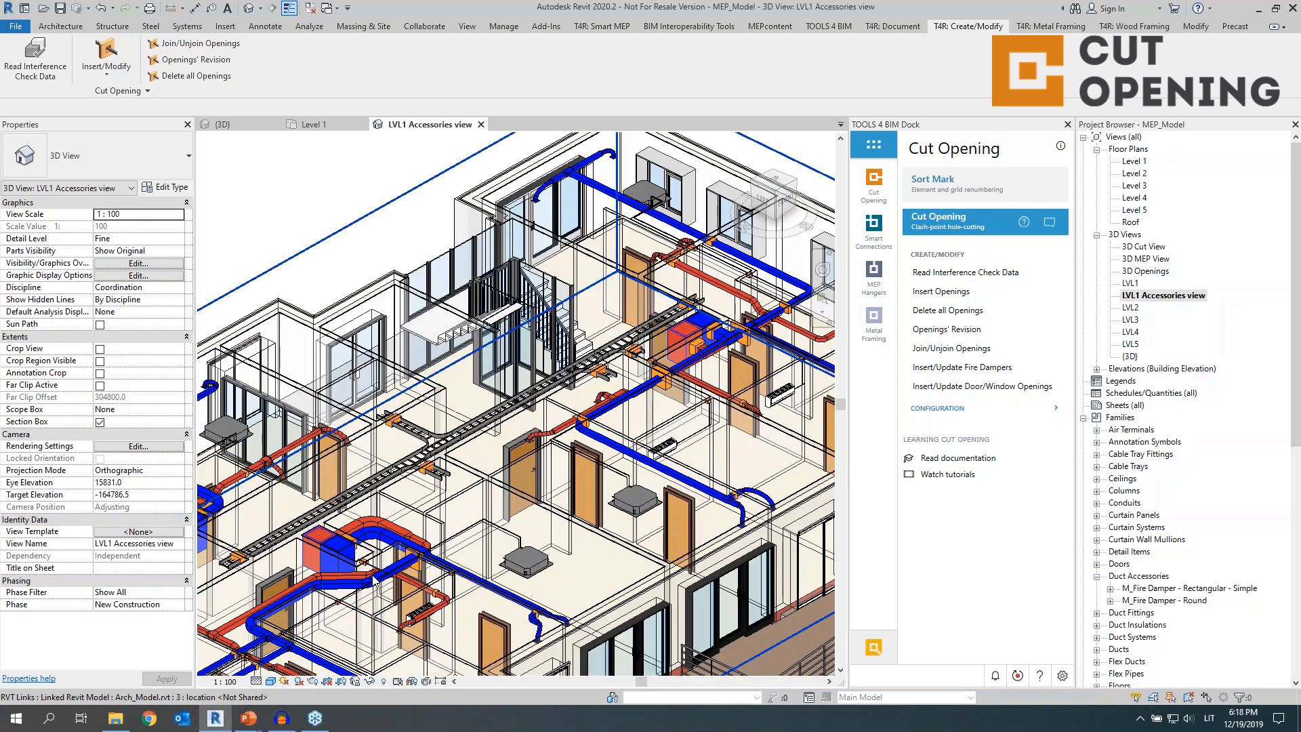
pyautogui.scroll(2, 376, 581)
pyautogui.moveTo(421, 573); pyautogui.dragTo(769, 393, button='middle')
pyautogui.scroll(3, 652, 416)
pyautogui.click(652, 414)
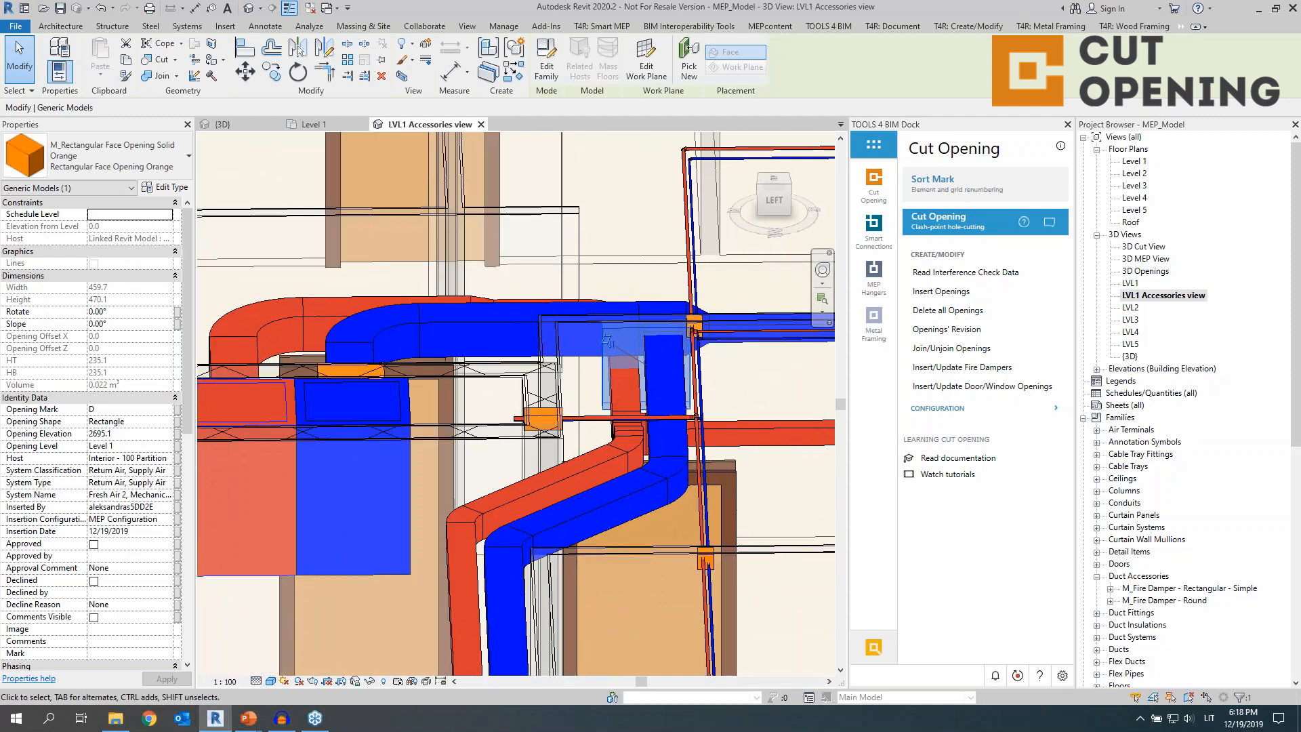
pyautogui.scroll(3, 651, 398)
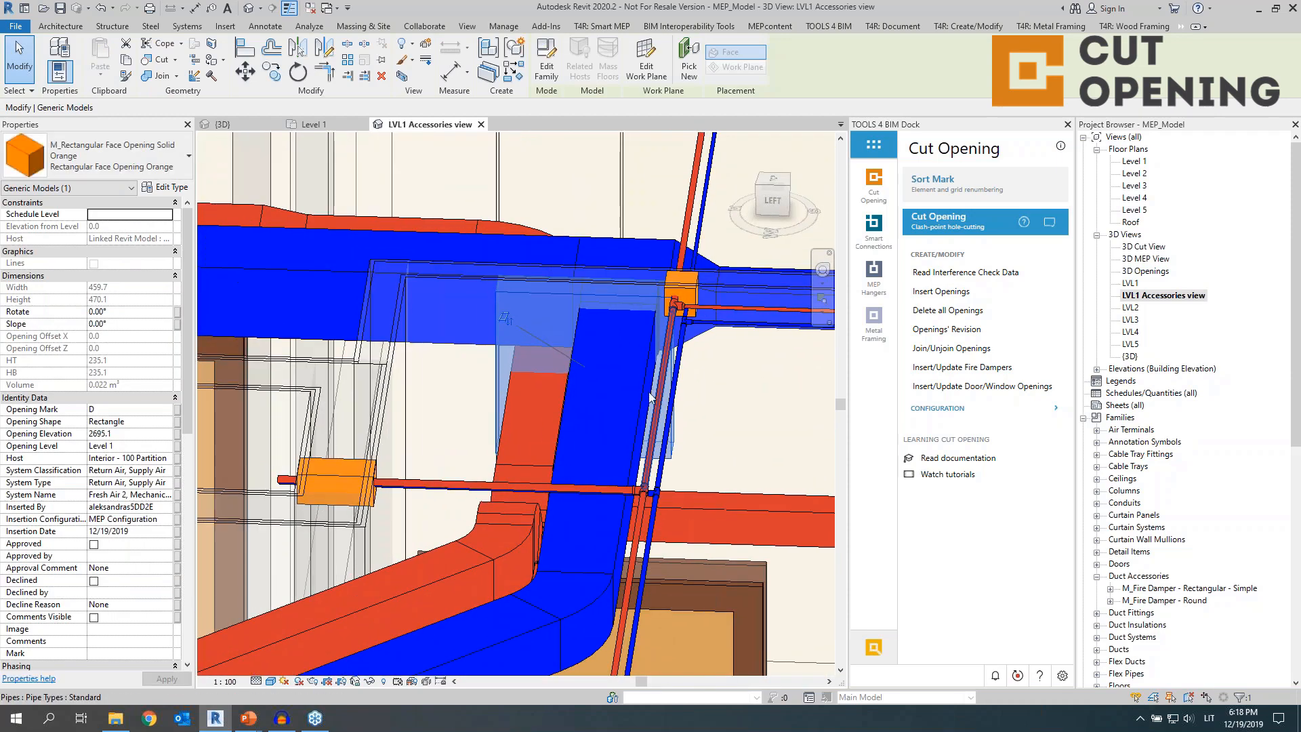
# Select the combined duct and pipe opening in the Interior - 200mm wall and unjoin it into separate openings
pyautogui.scroll(-3, 654, 400)
pyautogui.keyDown('shift'); pyautogui.moveTo(654, 400); pyautogui.dragTo(515, 542, button='middle'); pyautogui.keyUp('shift')
pyautogui.scroll(-3, 668, 405)
pyautogui.moveTo(645, 273); pyautogui.dragTo(643, 376, button='middle')
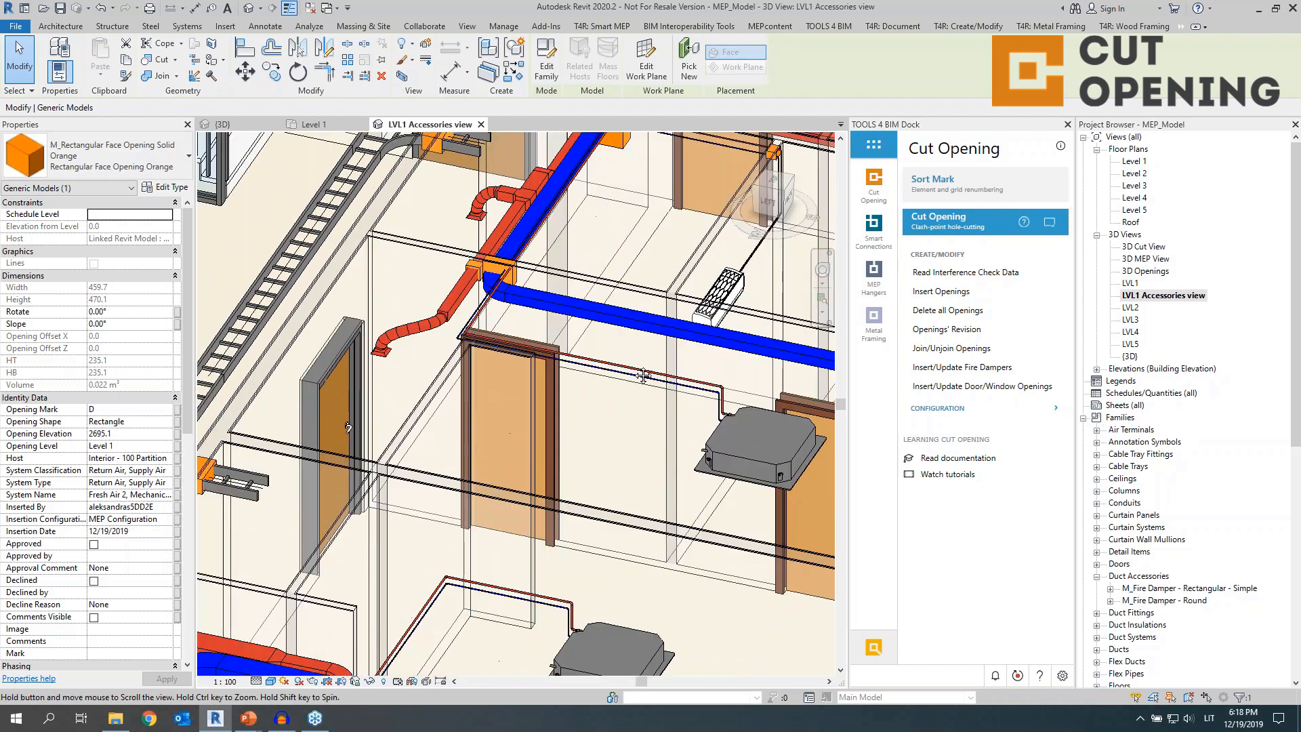
pyautogui.scroll(3, 496, 258)
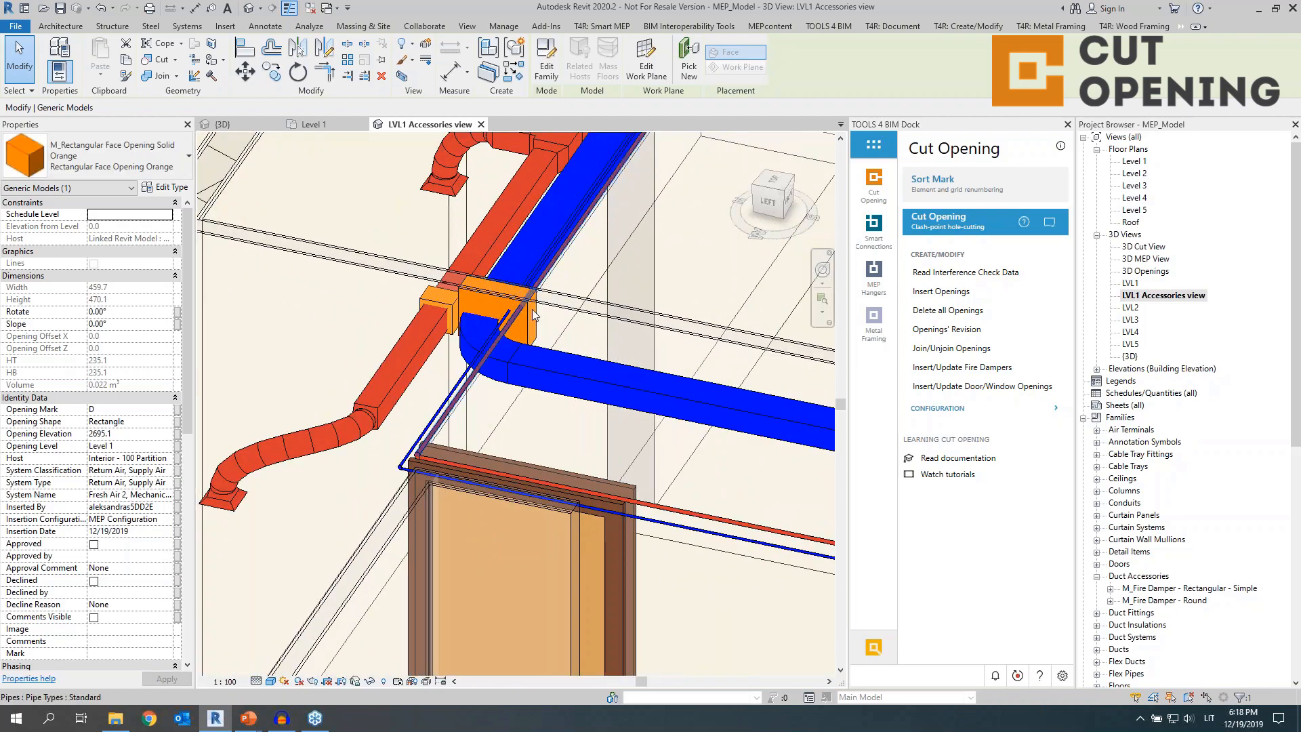
pyautogui.moveTo(512, 320); pyautogui.dragTo(538, 313, button='middle')
pyautogui.scroll(-3, 624, 288)
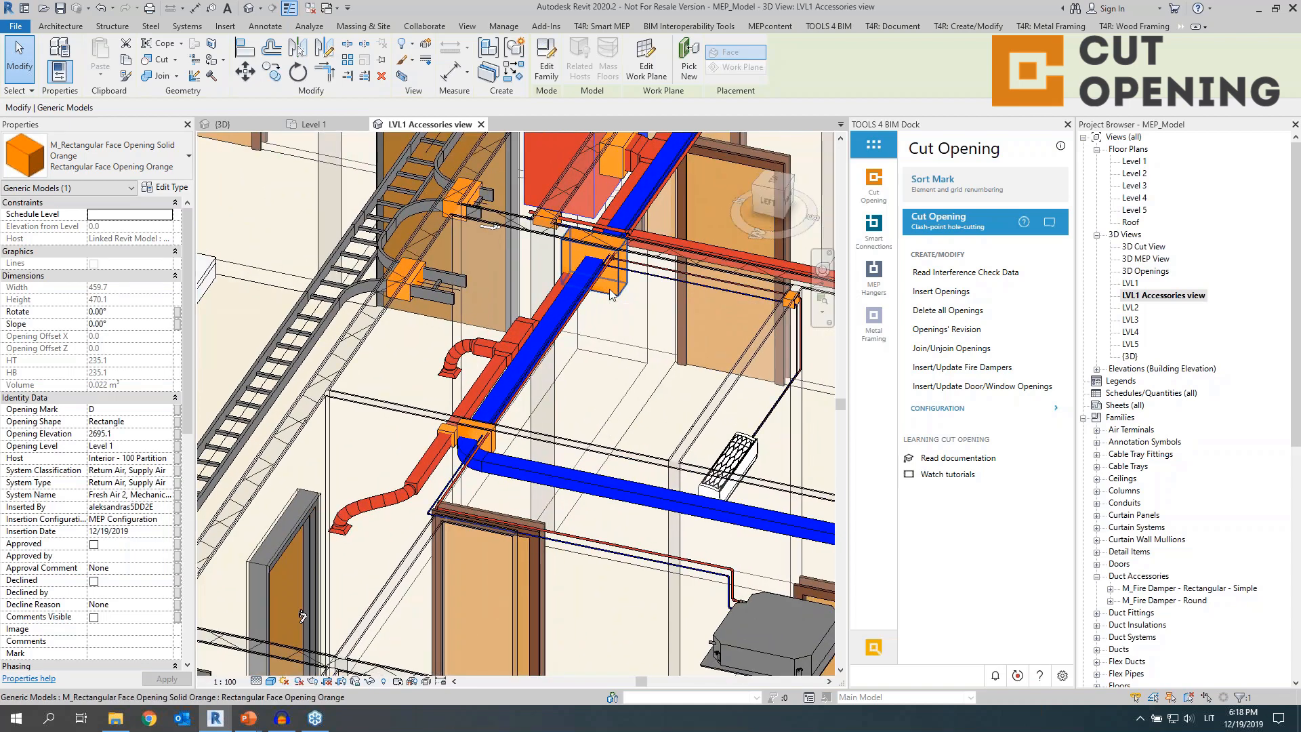
pyautogui.scroll(2, 618, 294)
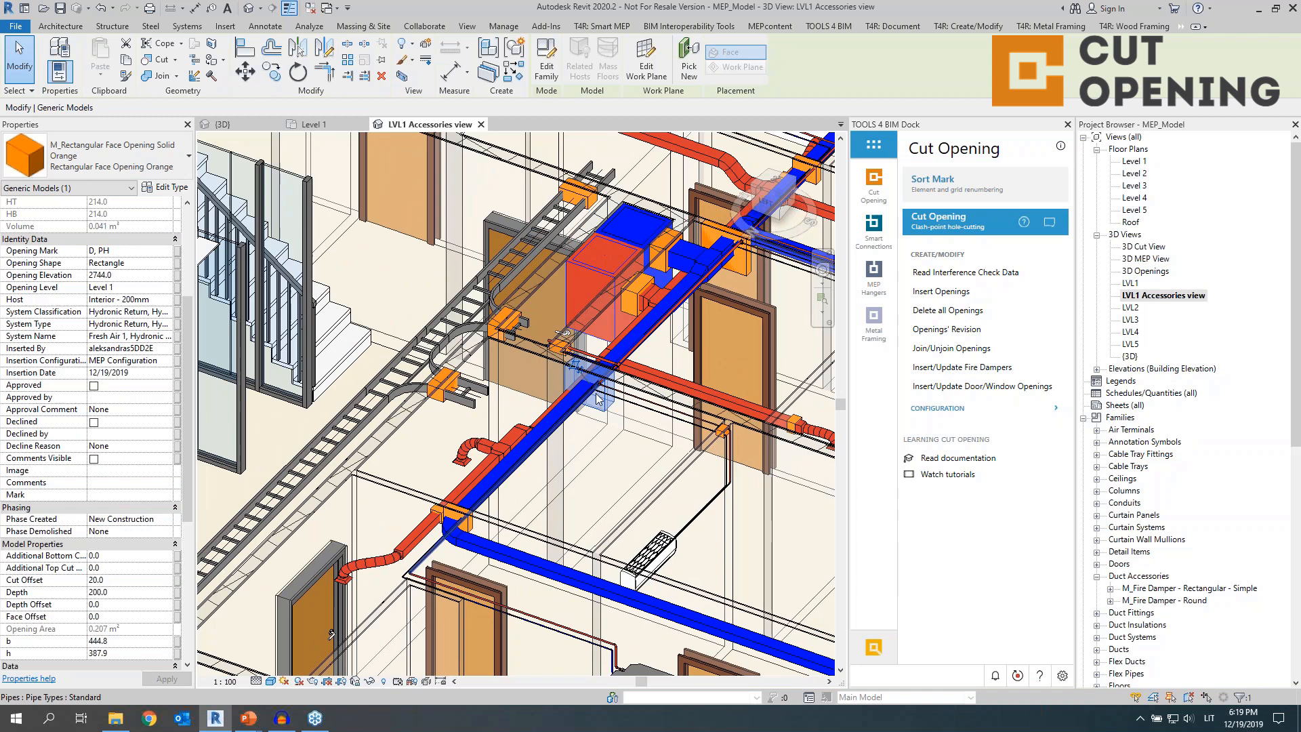
pyautogui.scroll(2, 601, 404)
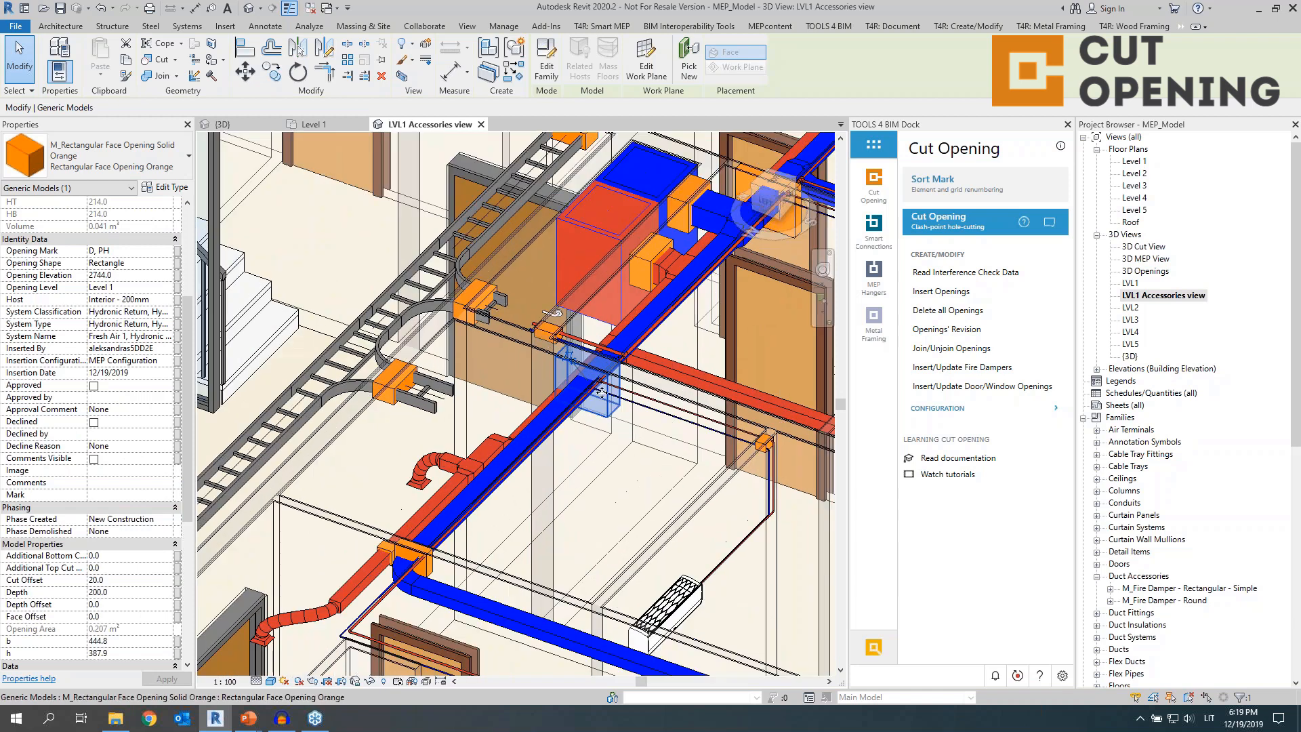
pyautogui.scroll(1, 597, 413)
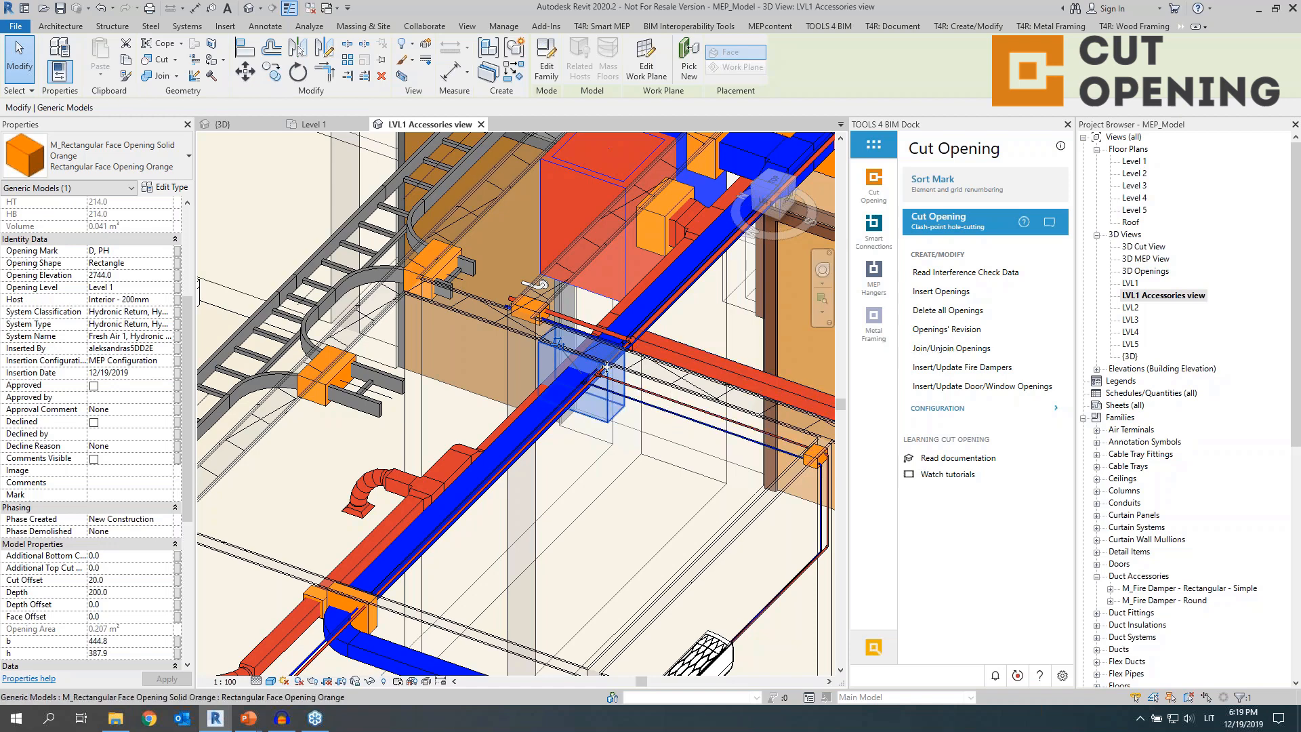
pyautogui.click(947, 350)
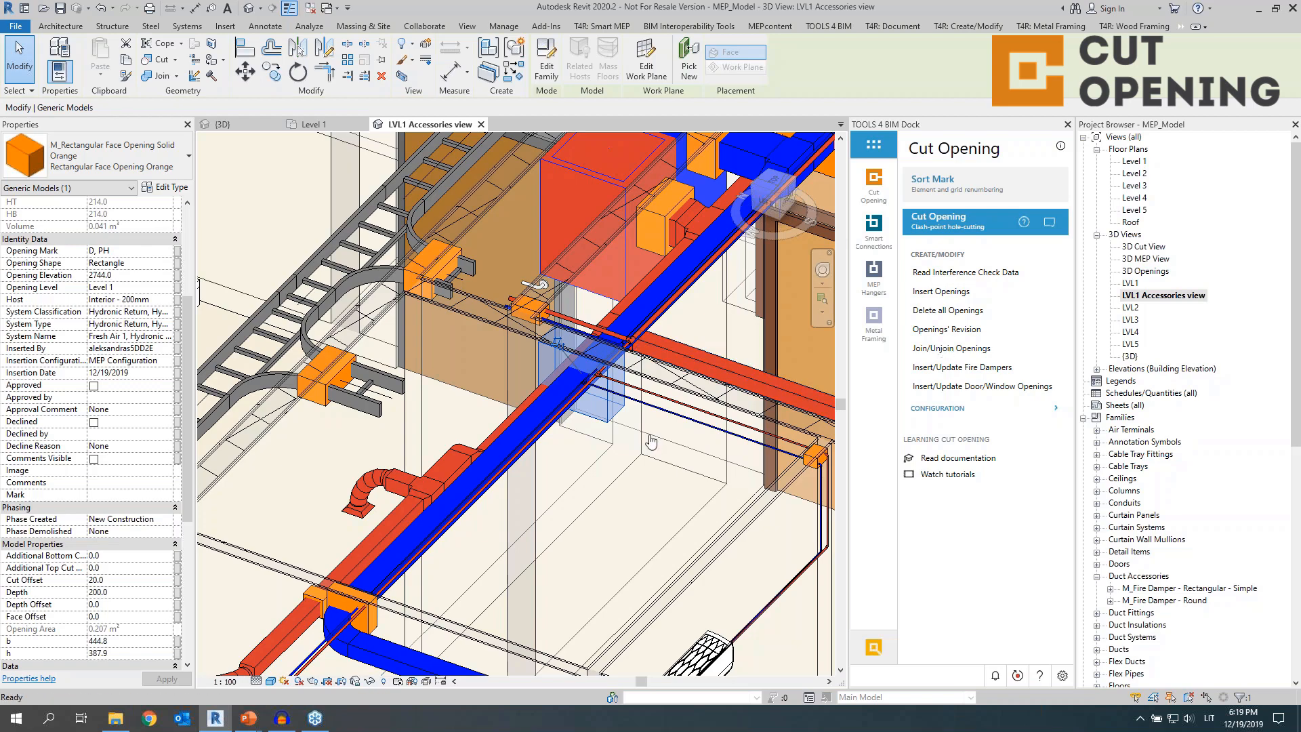
# Examine the unjoined openings up close, and the other openings along the ducts and pipes near the staircase
pyautogui.scroll(2, 568, 376)
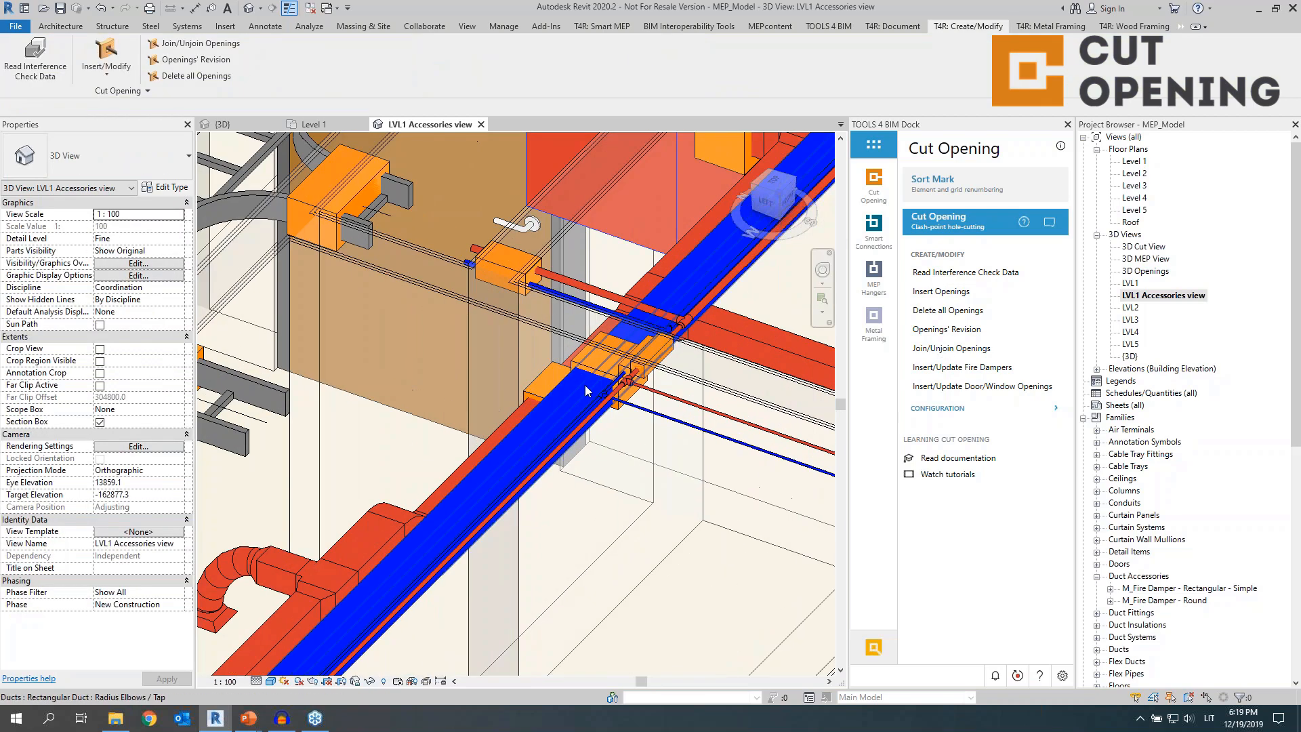
pyautogui.keyDown('shift'); pyautogui.moveTo(587, 385); pyautogui.dragTo(643, 405, button='middle'); pyautogui.keyUp('shift')
pyautogui.scroll(-6, 643, 405)
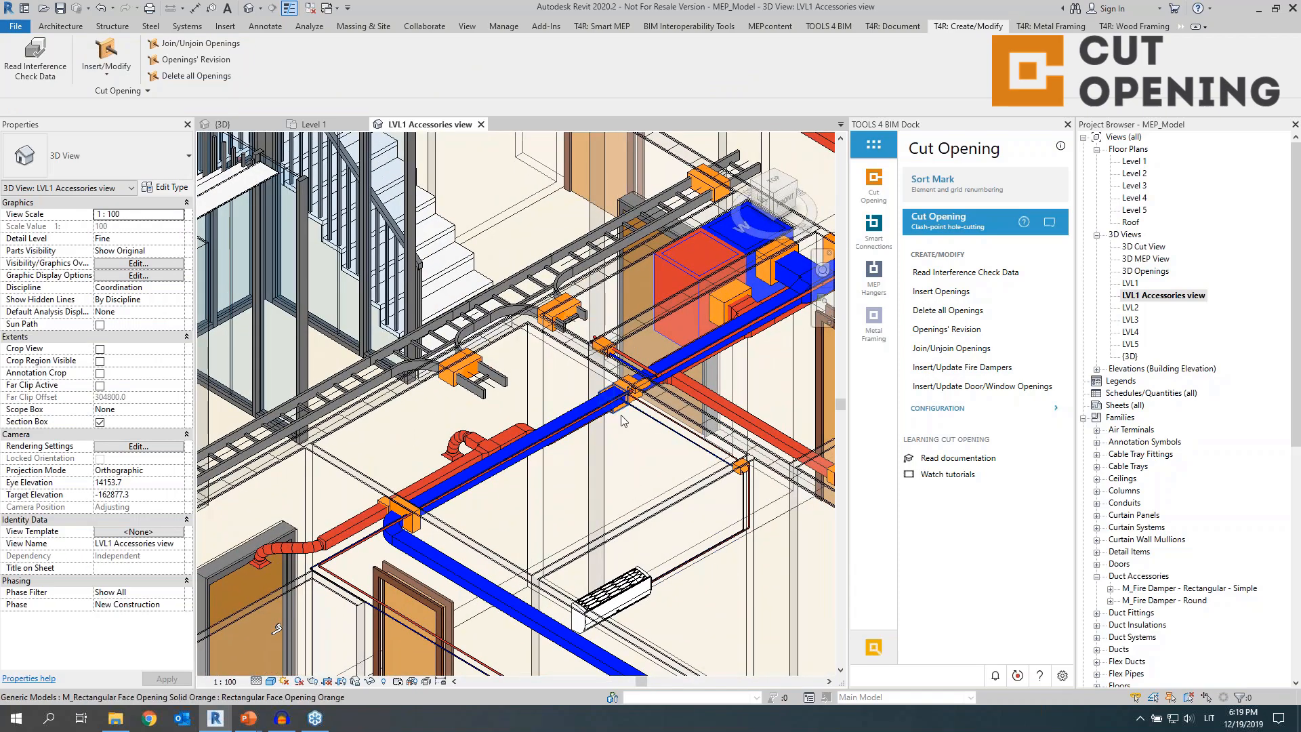
pyautogui.scroll(-3, 623, 418)
pyautogui.moveTo(623, 418); pyautogui.dragTo(720, 390, button='middle')
pyautogui.scroll(6, 787, 398)
pyautogui.keyDown('shift'); pyautogui.moveTo(793, 420); pyautogui.dragTo(749, 498, button='middle'); pyautogui.keyUp('shift')
pyautogui.moveTo(749, 498); pyautogui.dragTo(610, 313, button='middle')
pyautogui.scroll(1, 681, 360)
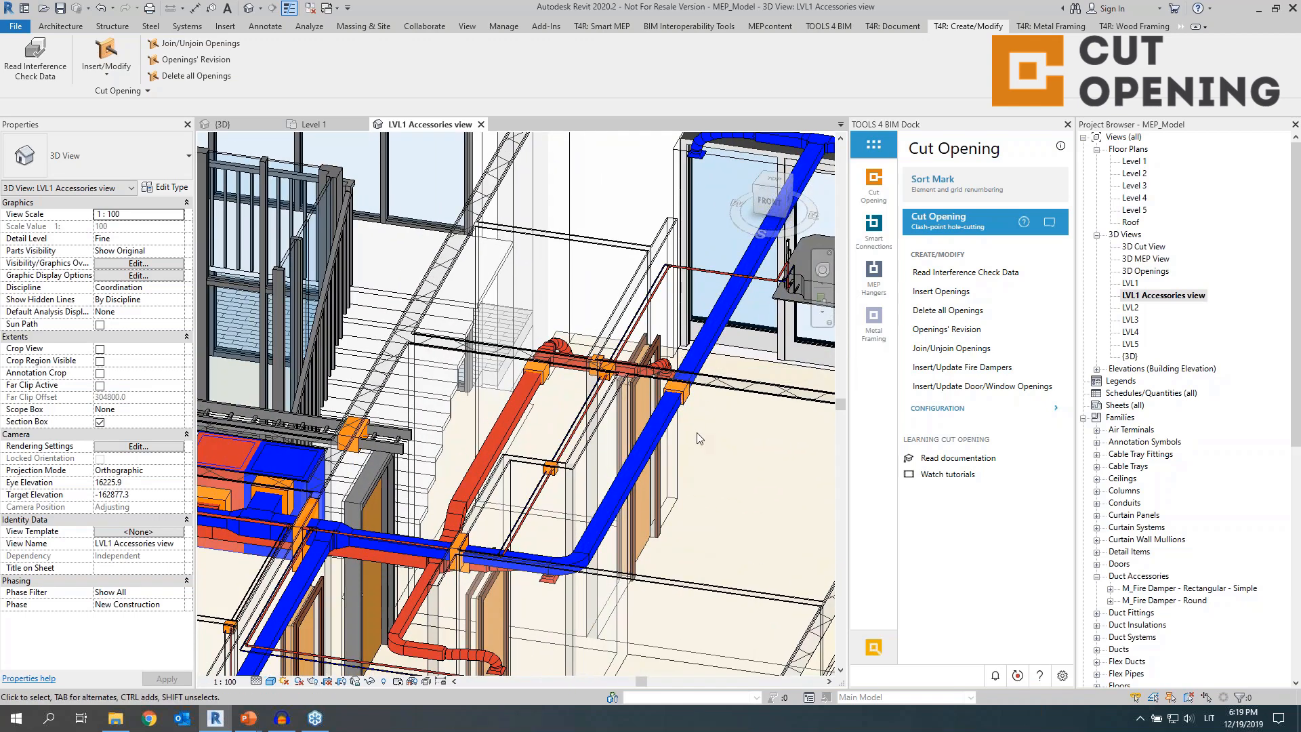
pyautogui.scroll(1, 697, 432)
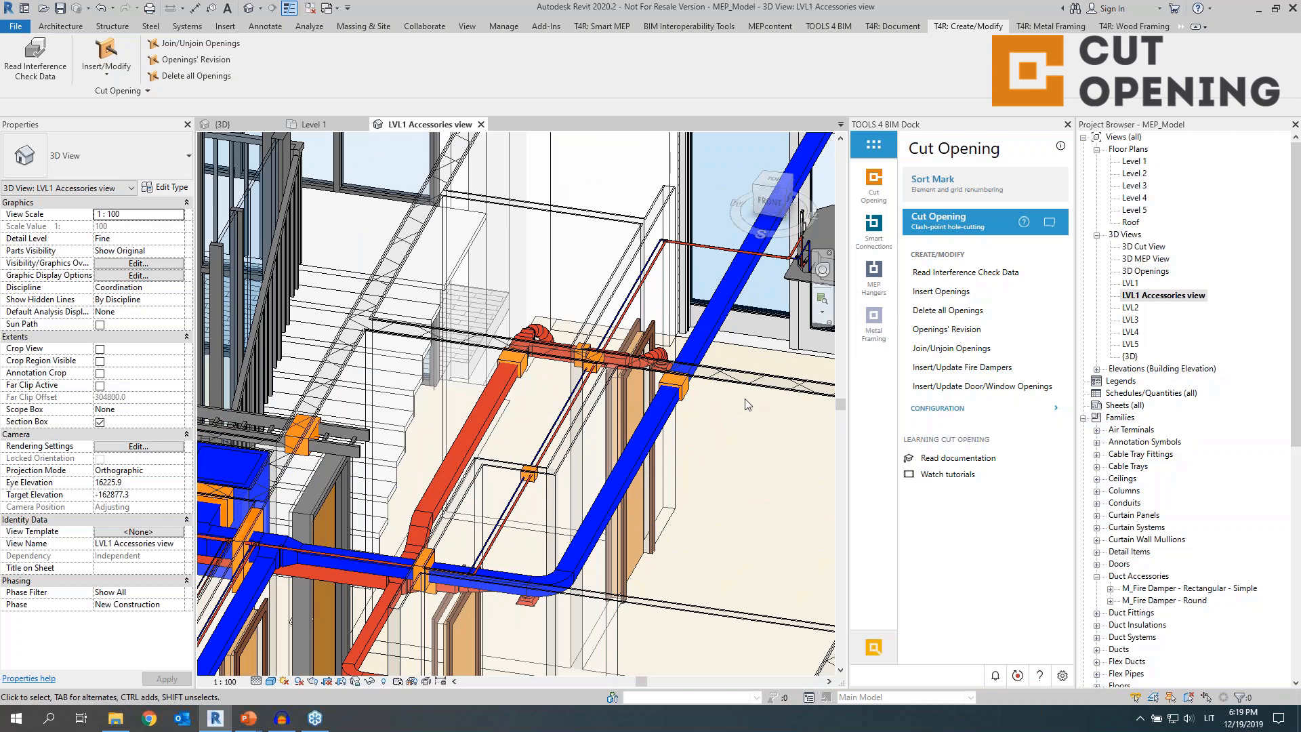
# Move the 150 x 100 mm supply air duct sideways away from its wall opening
pyautogui.moveTo(708, 418); pyautogui.dragTo(647, 430, button='middle')
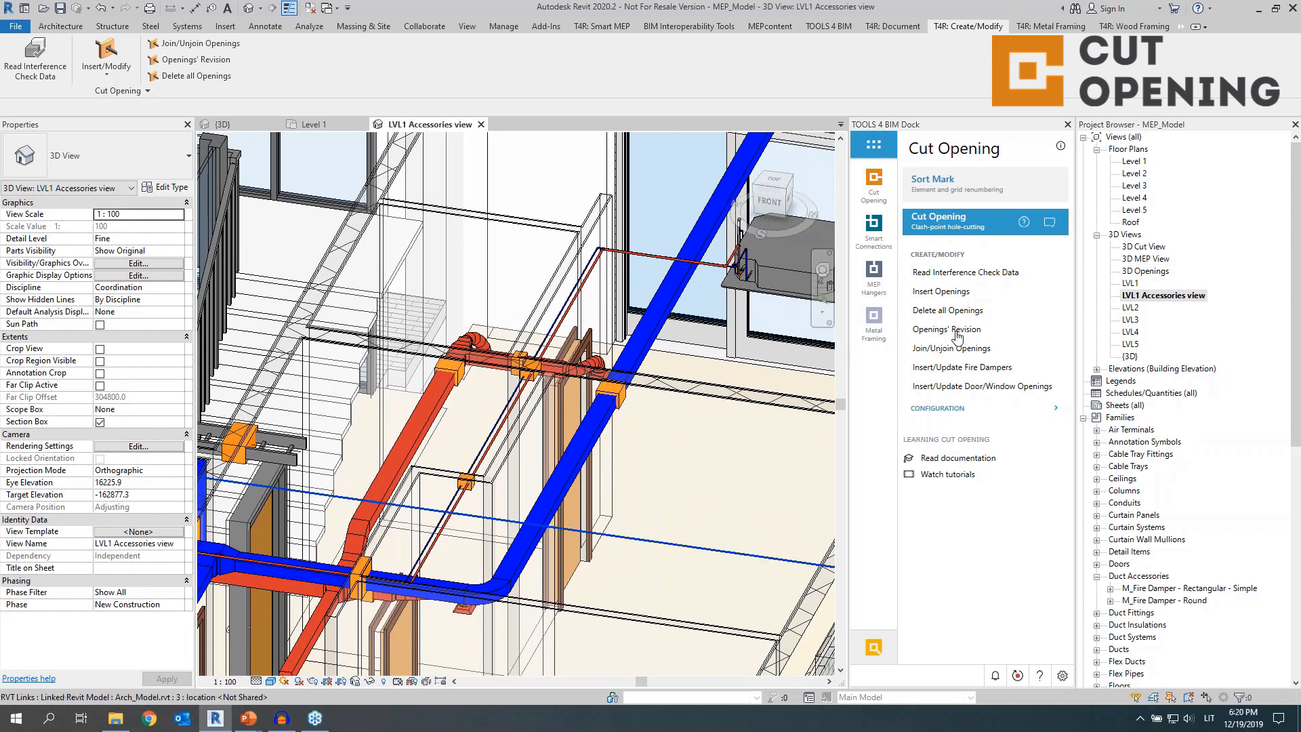
pyautogui.click(596, 440)
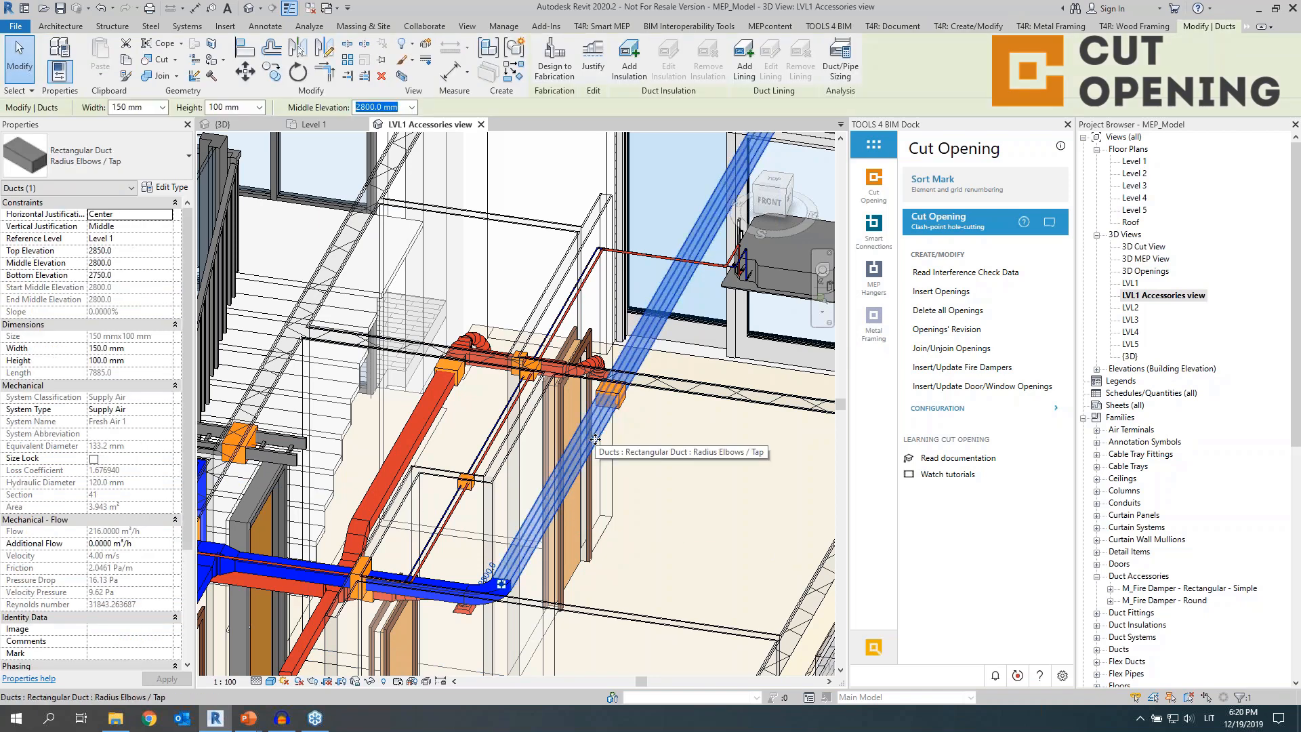
pyautogui.moveTo(595, 439); pyautogui.dragTo(623, 440)
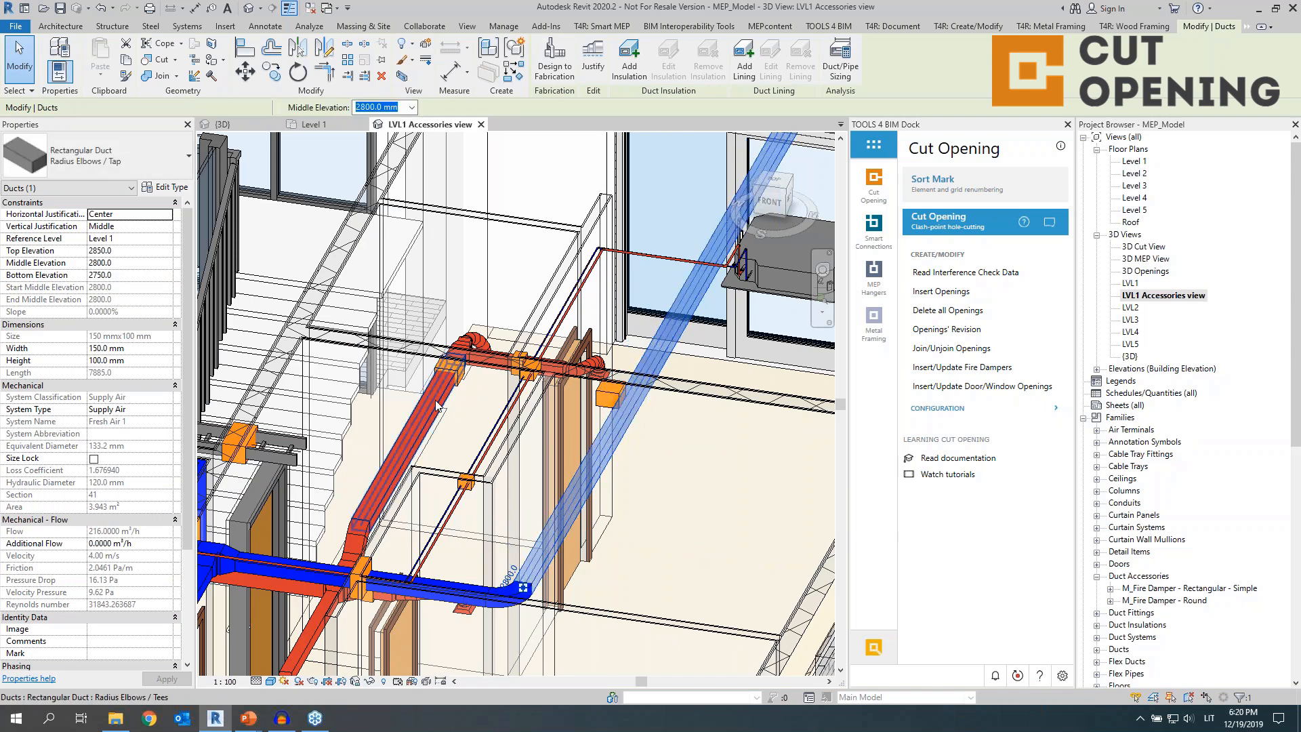
# Set the width of the red return air duct that passes through the wall opening near the staircase to 300 mm
pyautogui.click(436, 401)
pyautogui.scroll(5, 437, 401)
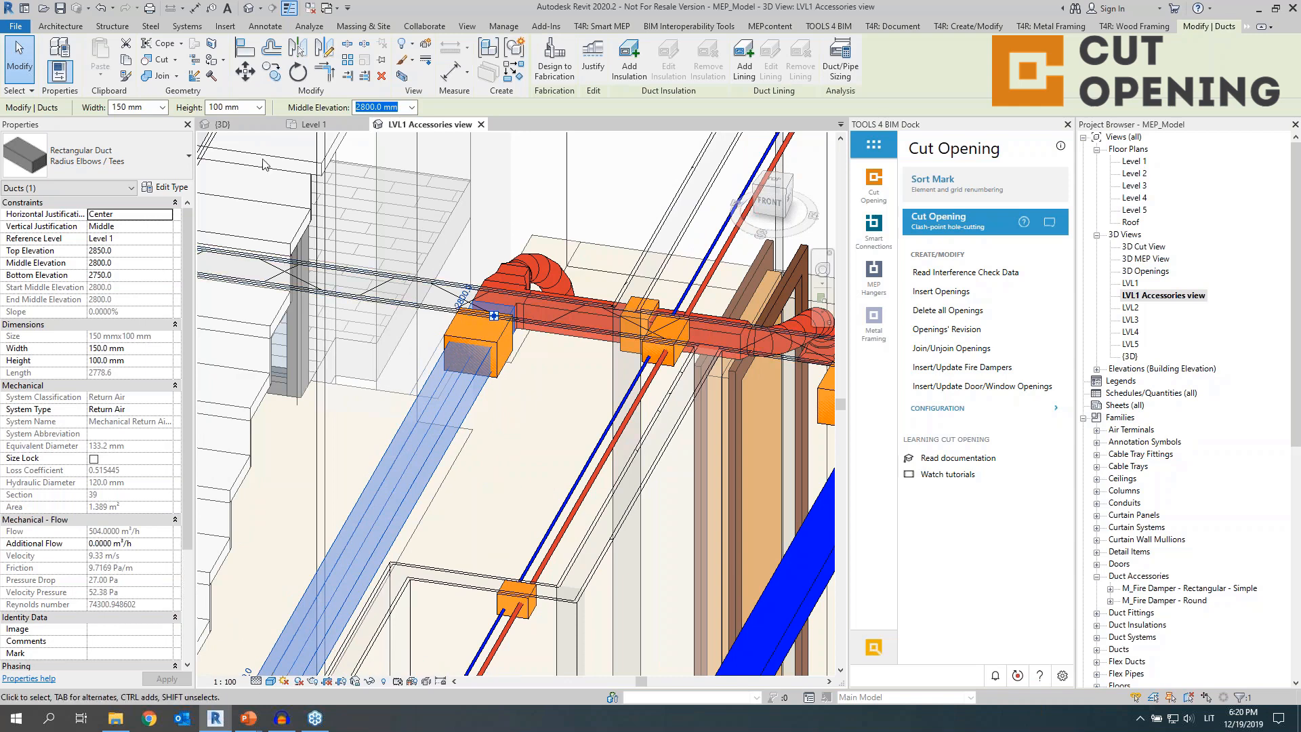
pyautogui.click(156, 111)
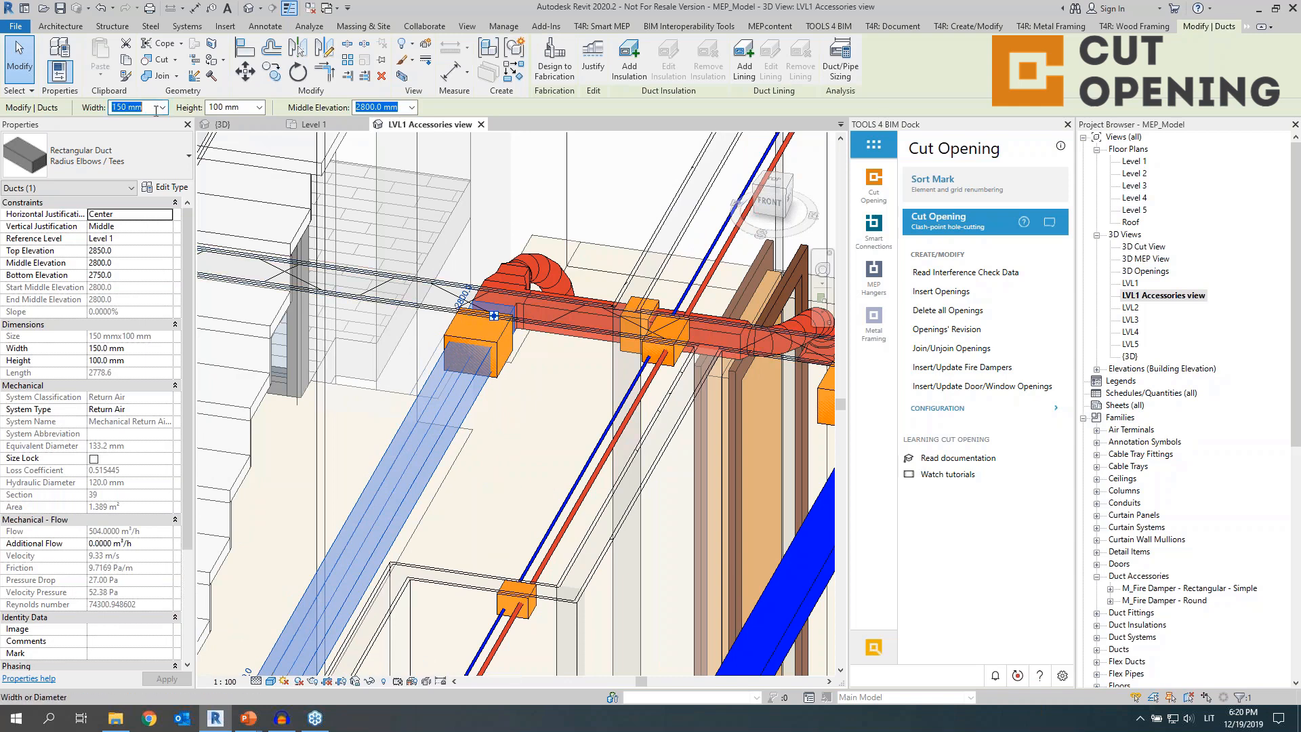
pyautogui.write('300')
pyautogui.press('Return')
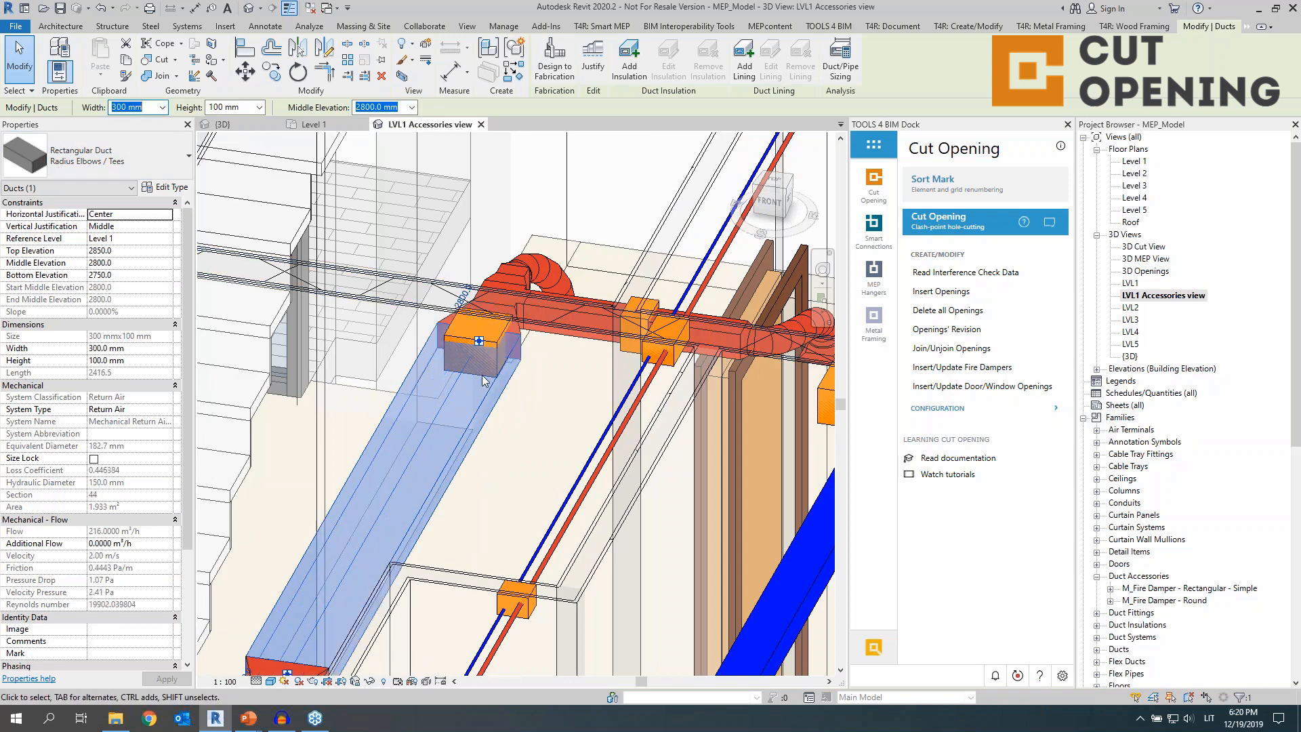
pyautogui.click(574, 433)
pyautogui.scroll(-2, 555, 416)
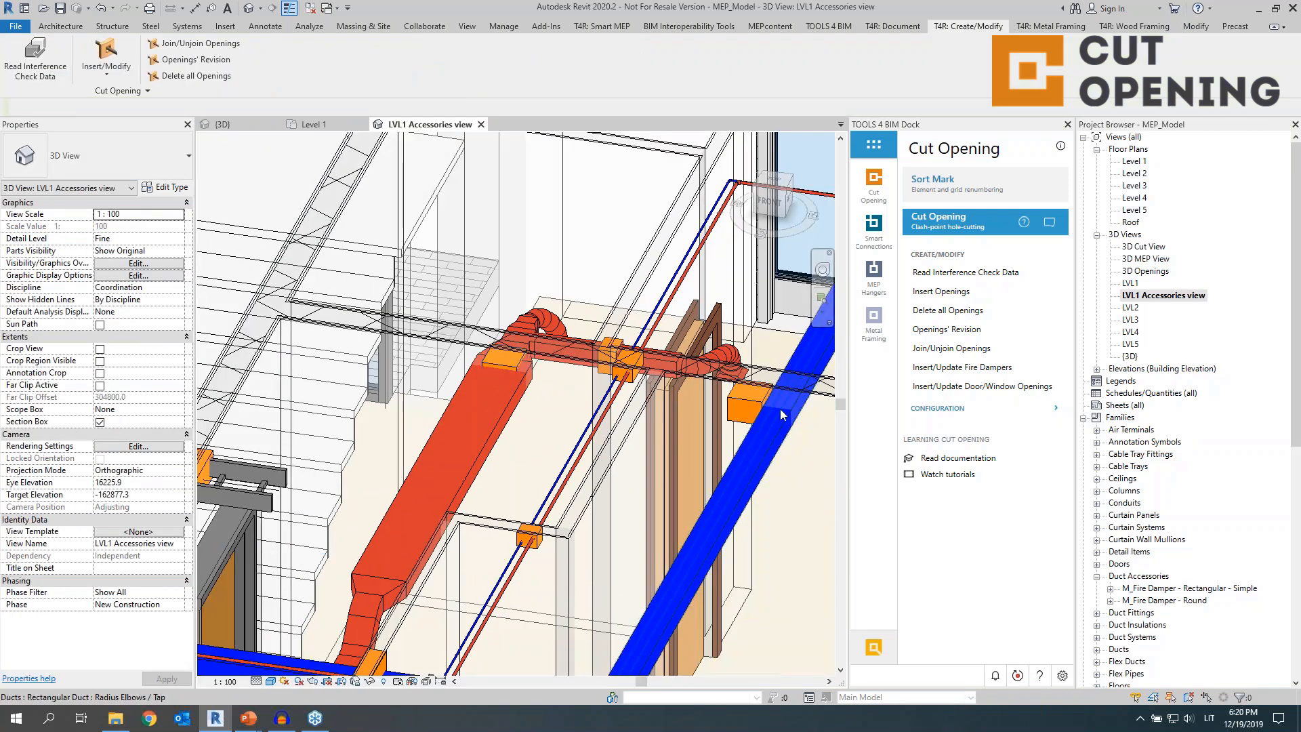
# Open Openings' Revision and reposition its window to uncover more of the model
pyautogui.click(930, 336)
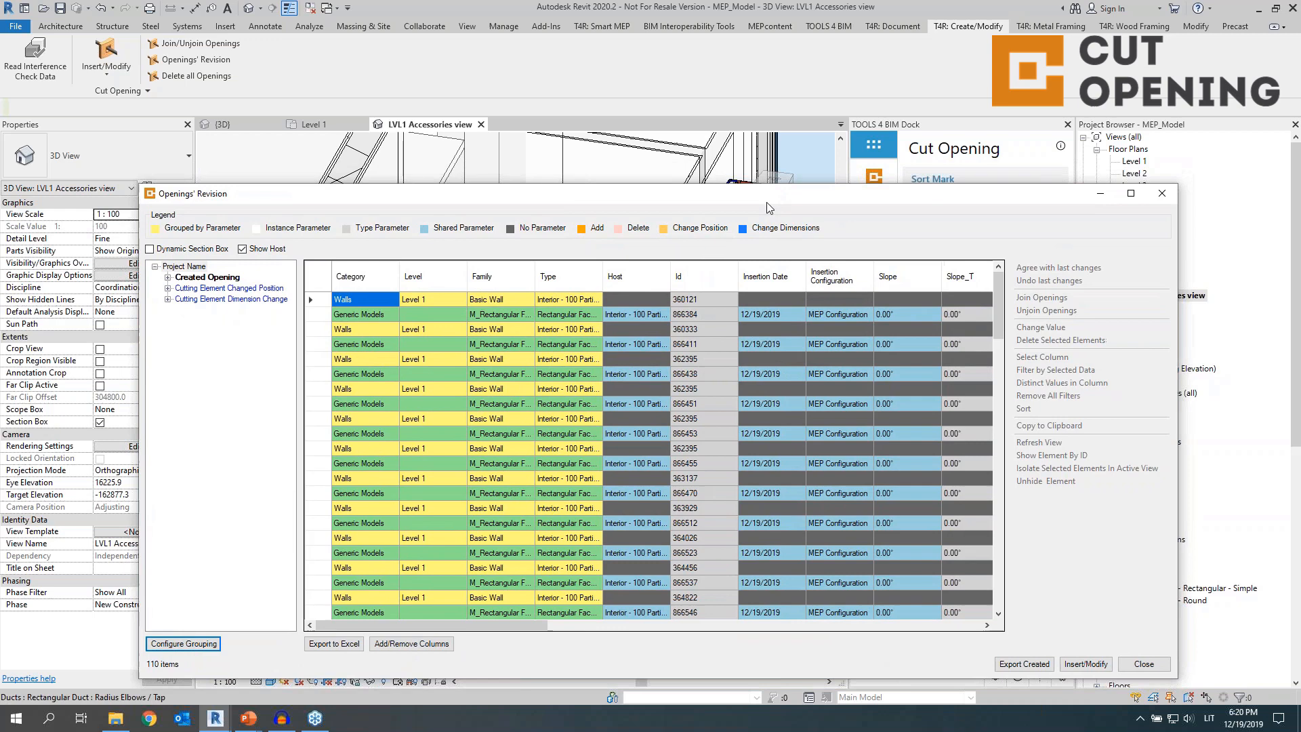
pyautogui.moveTo(771, 179); pyautogui.dragTo(693, 138)
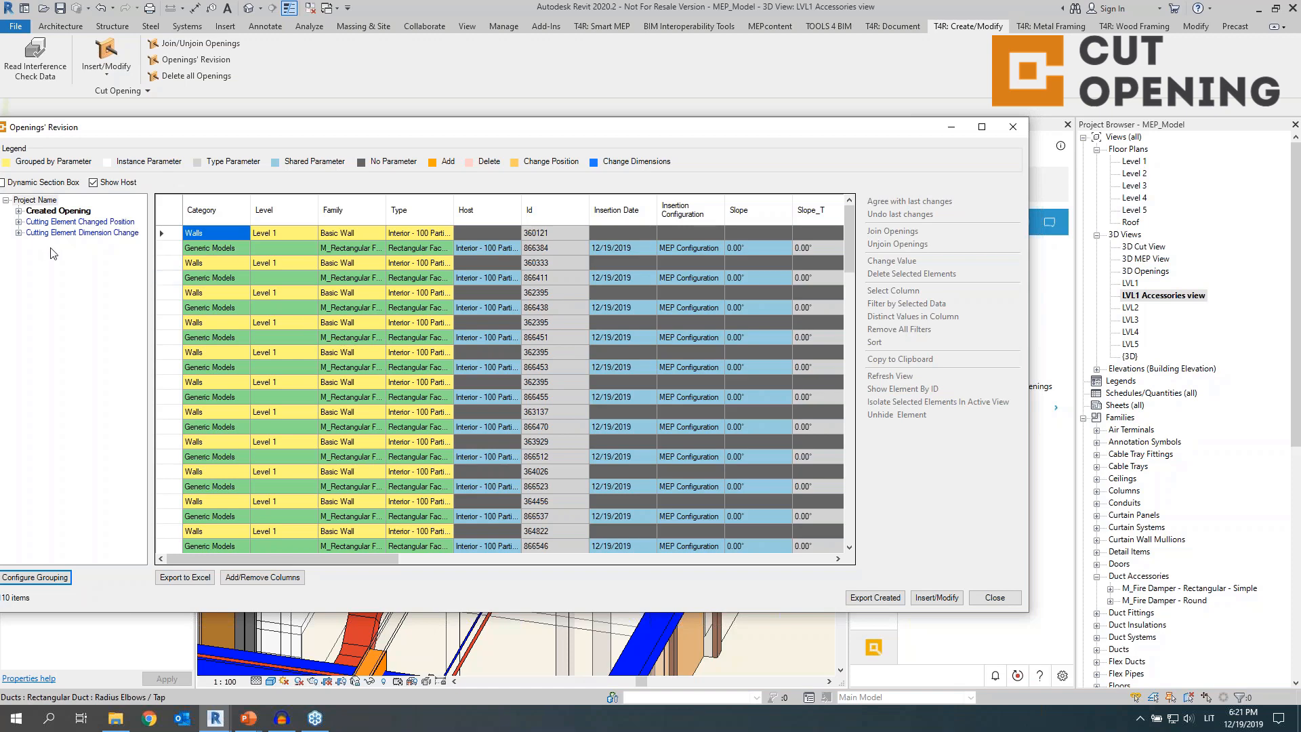
# Agree with the last changes for the wall opening listed under Cutting Element Changed Position
pyautogui.click(90, 223)
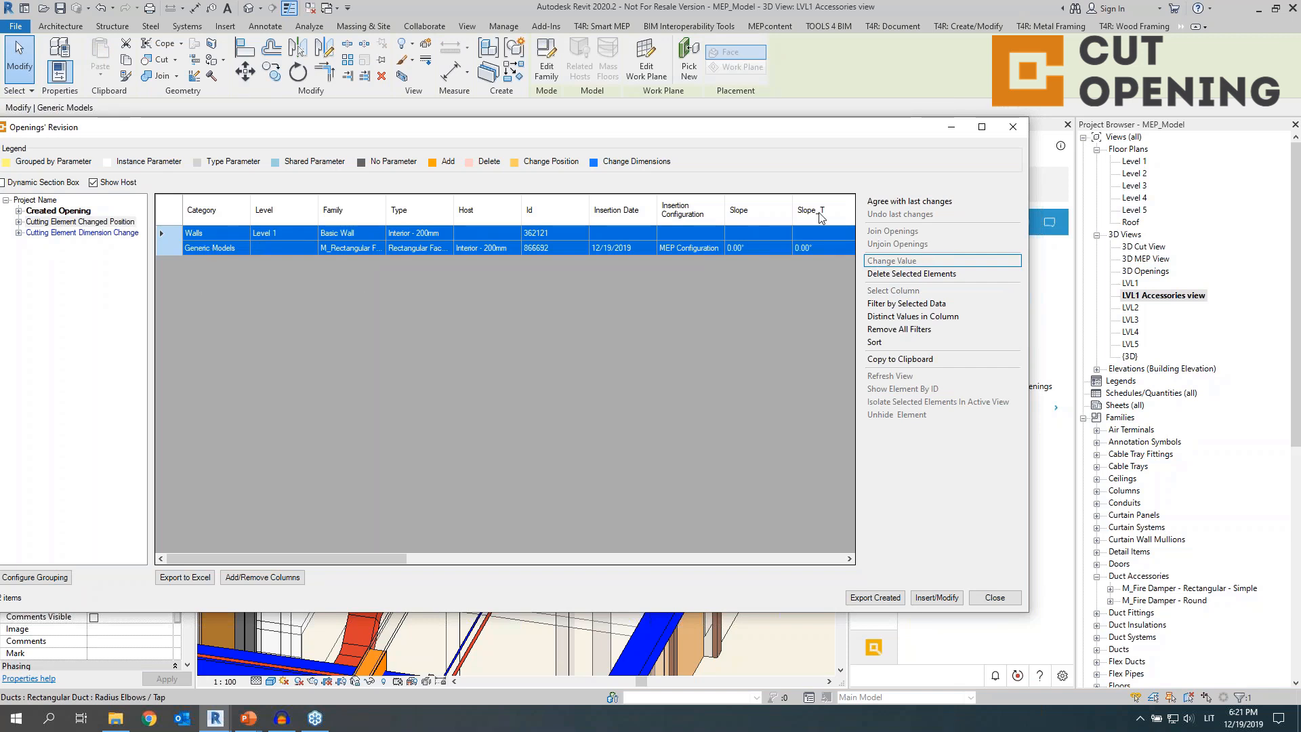
pyautogui.click(901, 202)
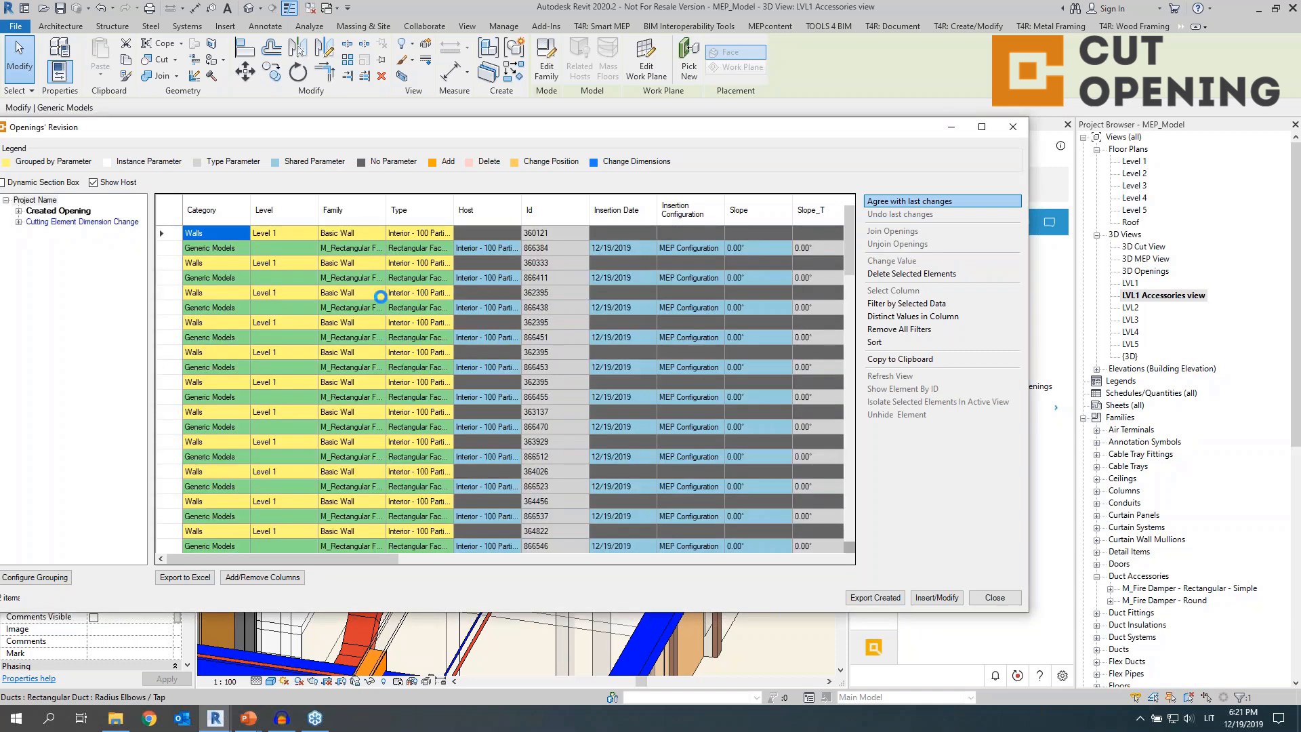
pyautogui.click(545, 402)
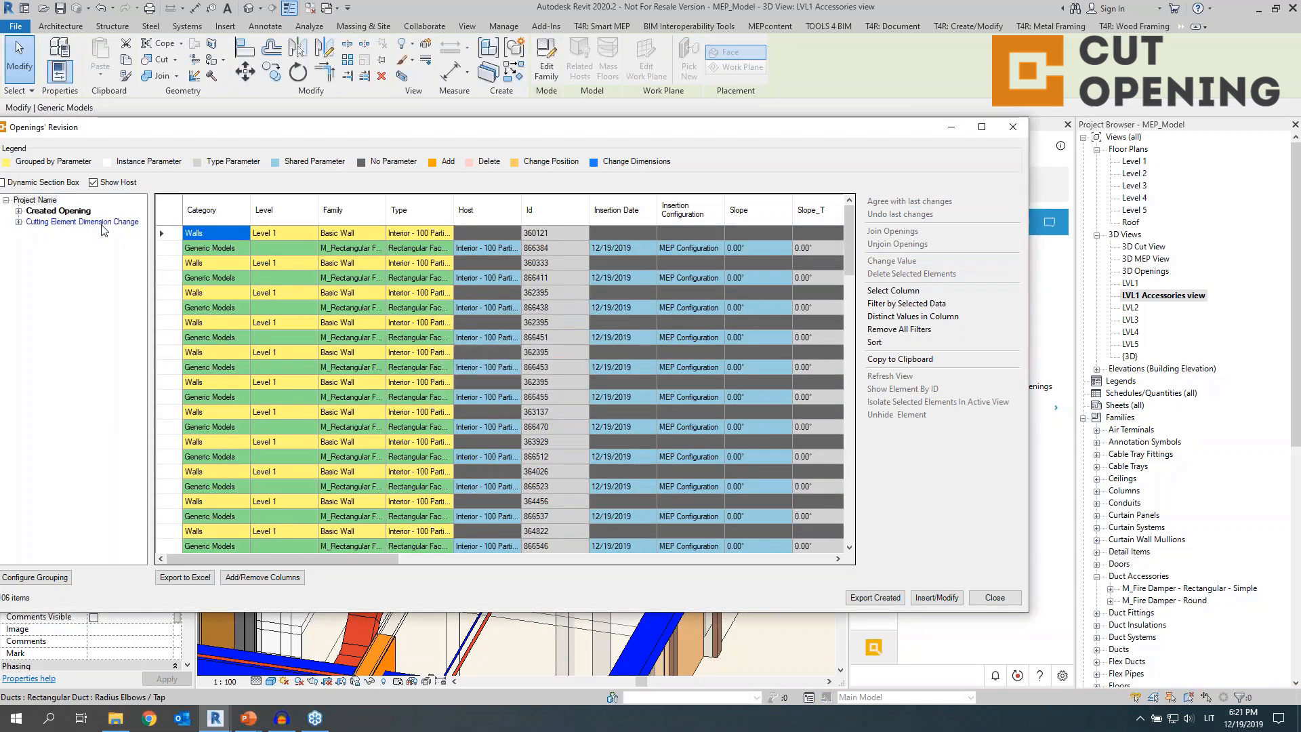
# Agree with the last changes for the opening listed under Cutting Element Dimension Change and close Openings' Revision
pyautogui.click(88, 222)
pyautogui.click(161, 222)
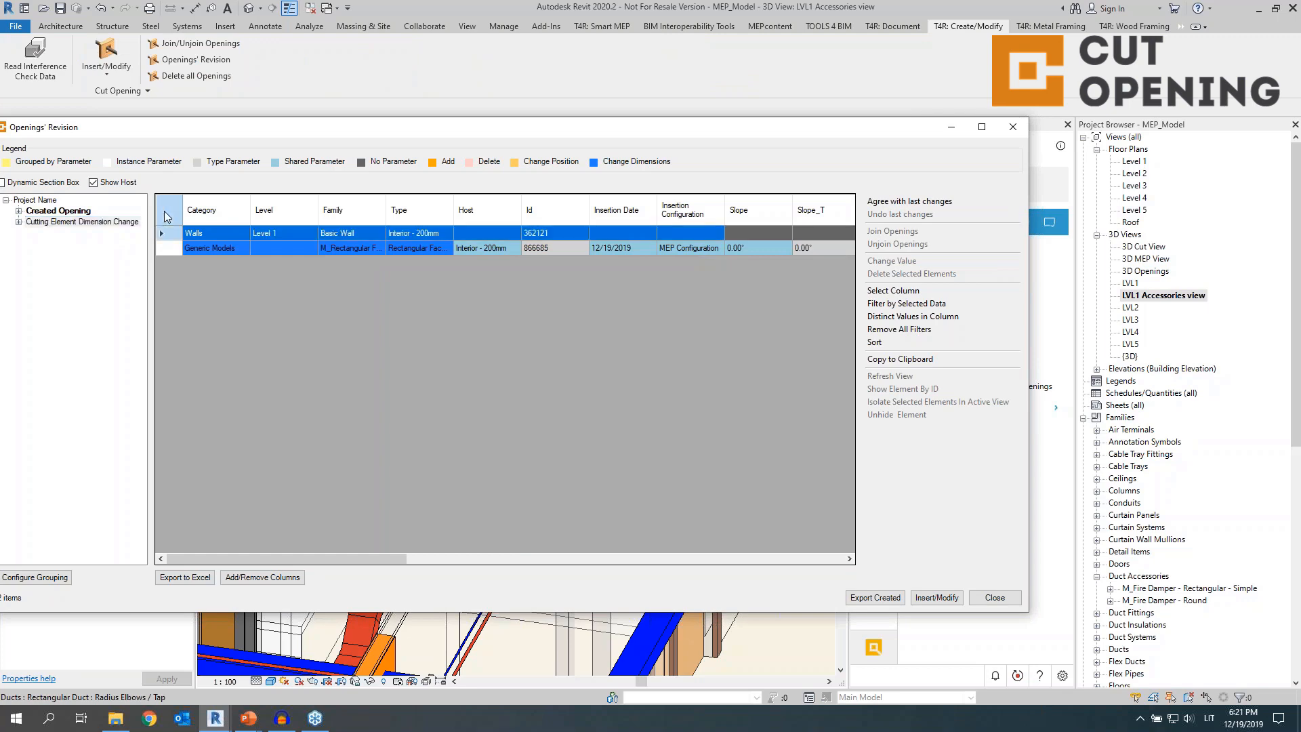
pyautogui.click(879, 216)
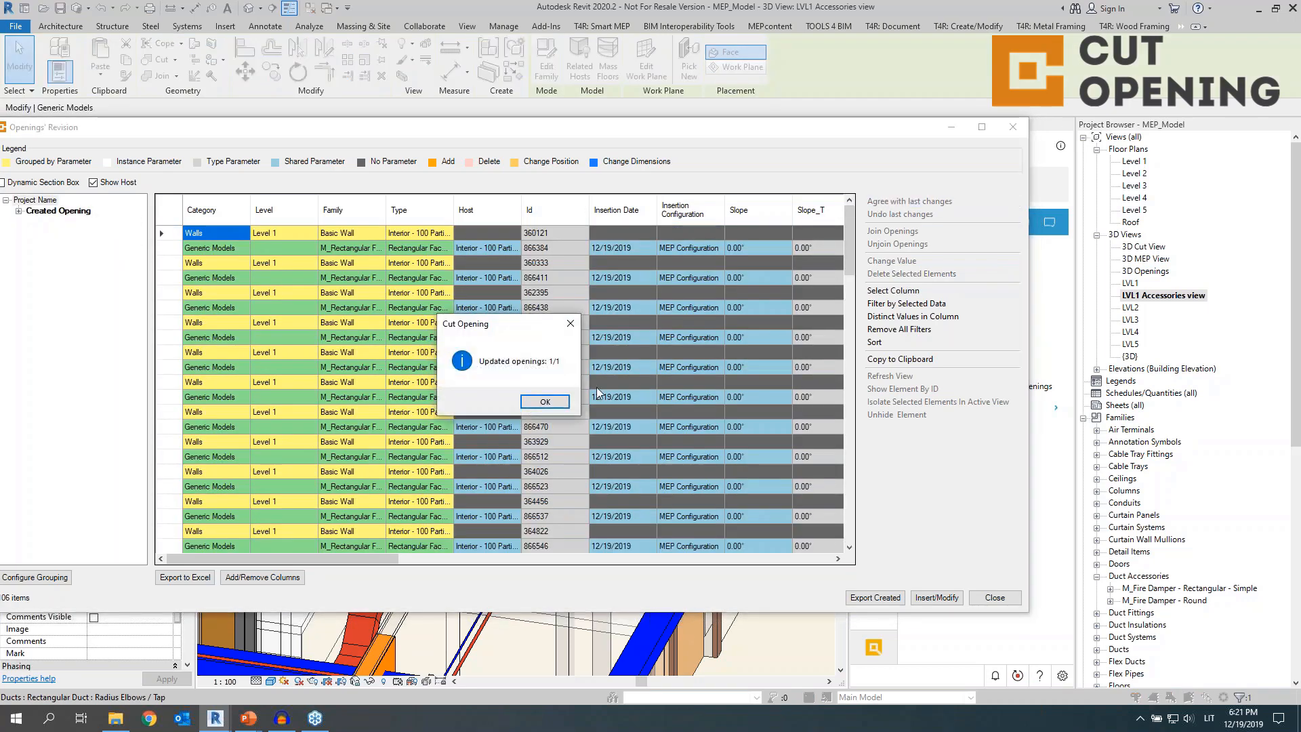
pyautogui.click(547, 403)
pyautogui.click(994, 597)
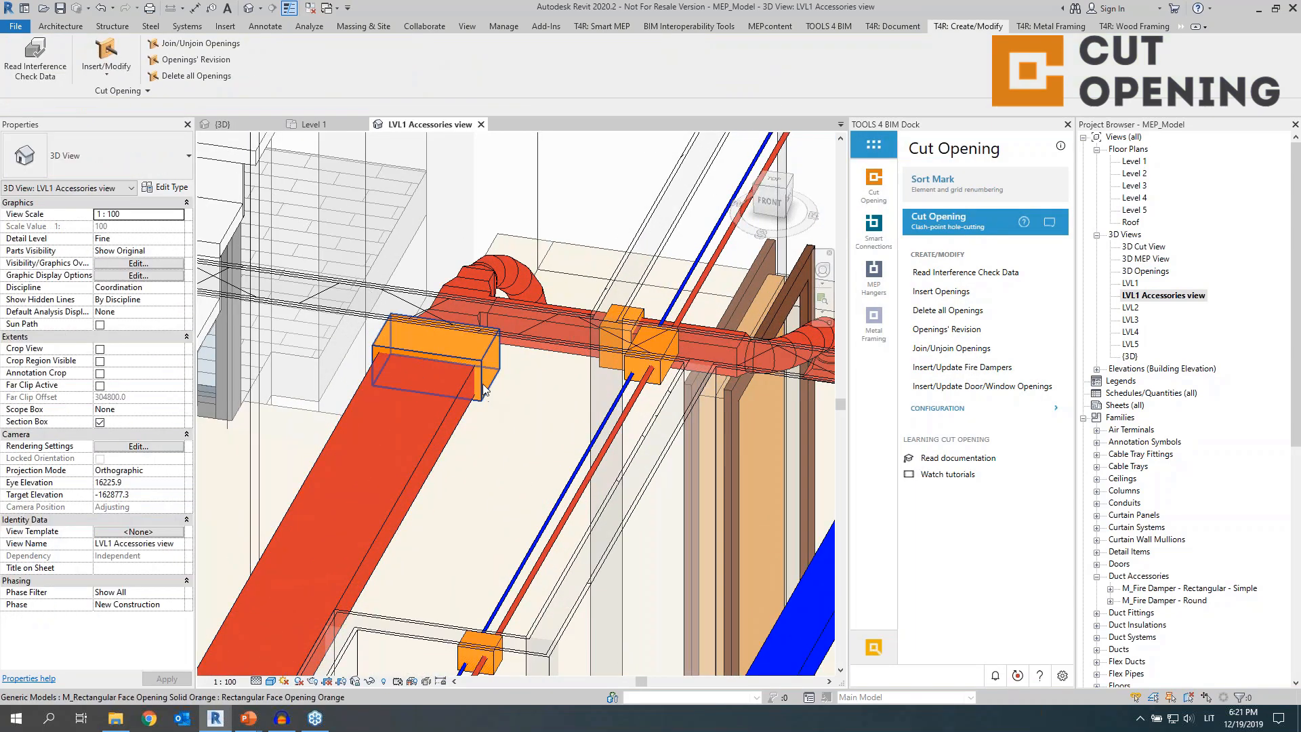
# Set the Cut Offset of the wall opening around the blue supply air duct to 40 mm
pyautogui.scroll(-2, 475, 387)
pyautogui.moveTo(630, 415); pyautogui.dragTo(579, 399, button='middle')
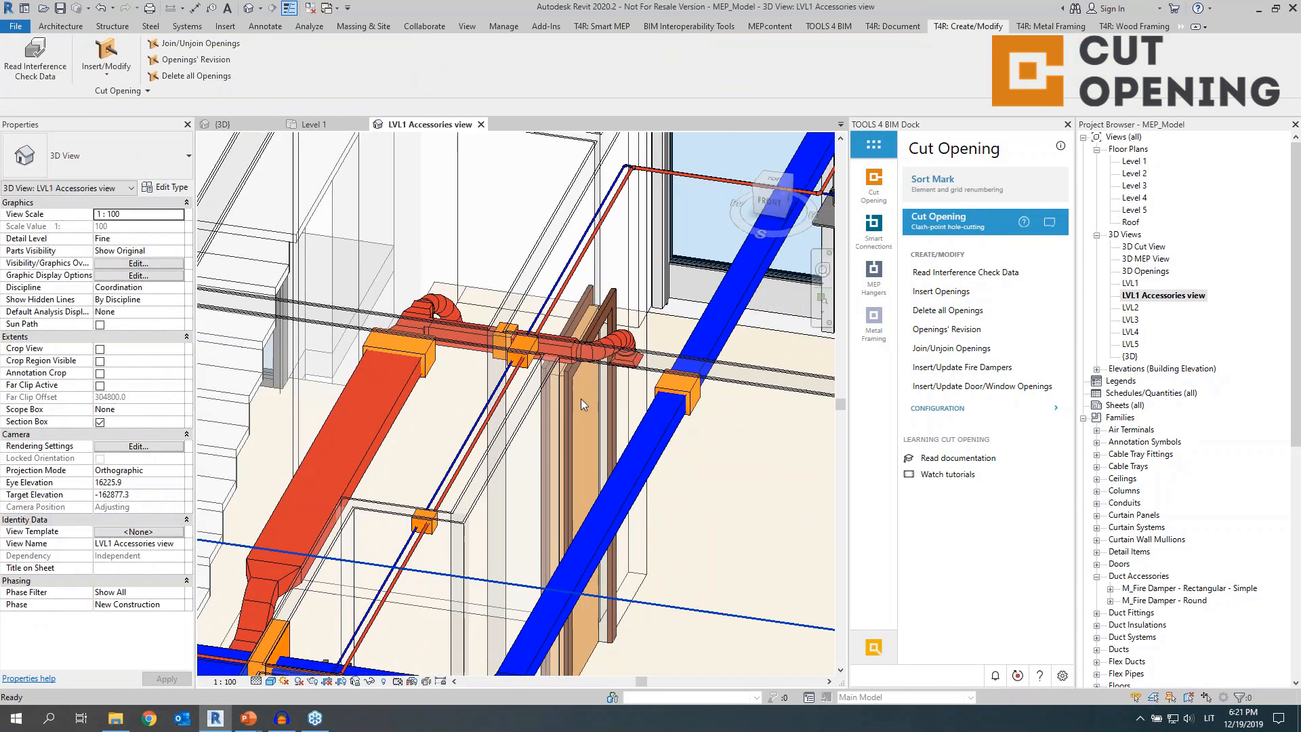
pyautogui.scroll(2, 702, 406)
pyautogui.click(691, 397)
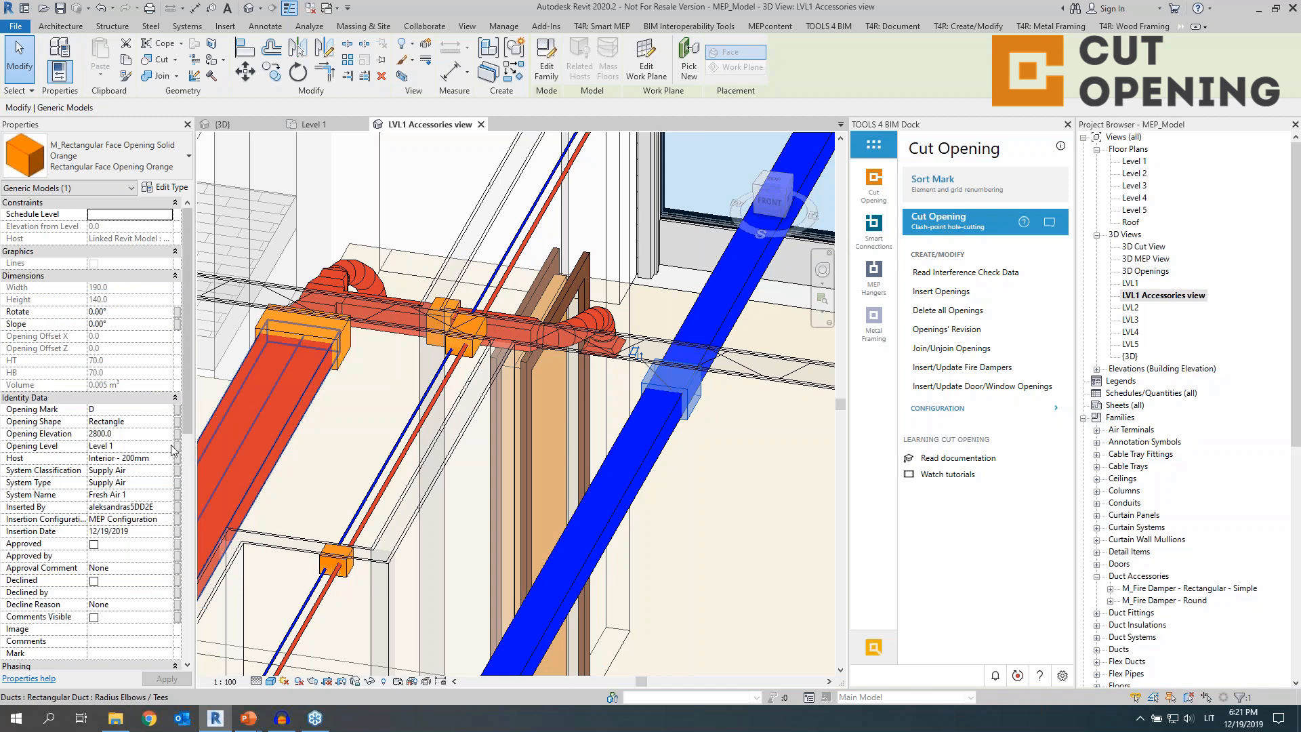
pyautogui.scroll(-8, 138, 531)
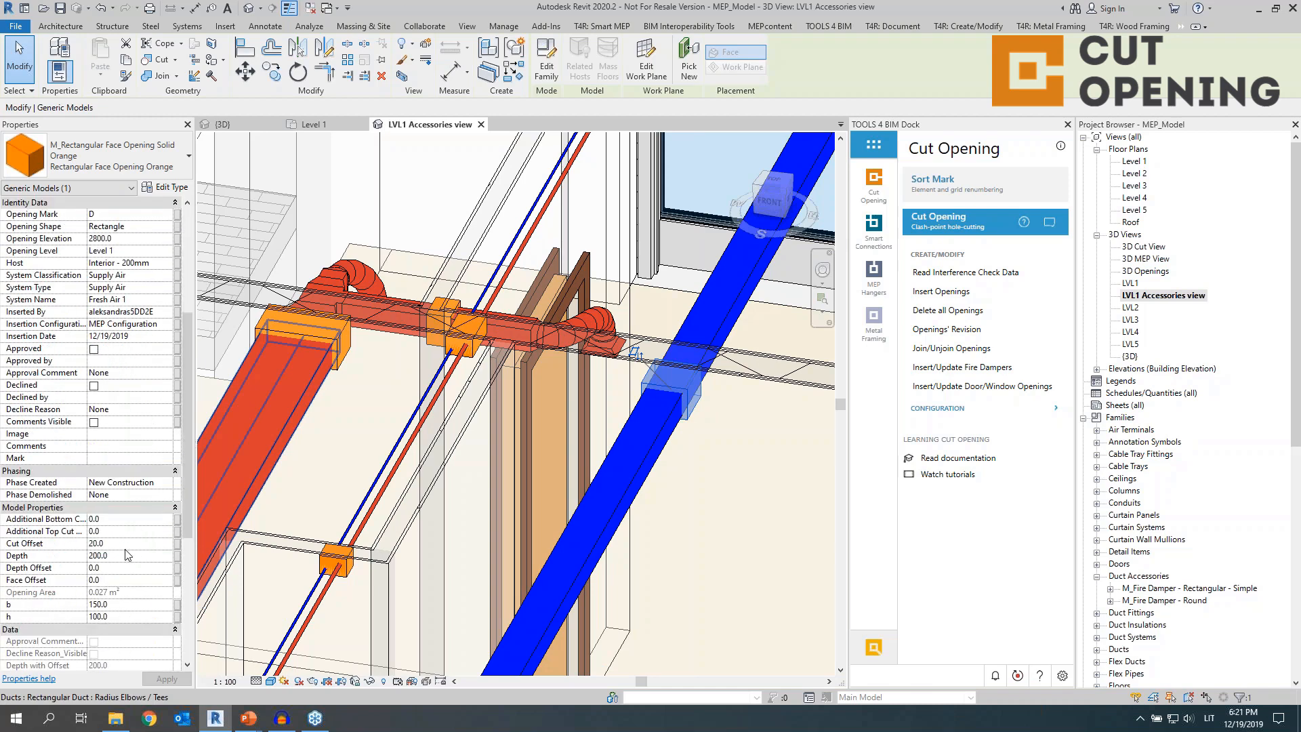
pyautogui.click(124, 546)
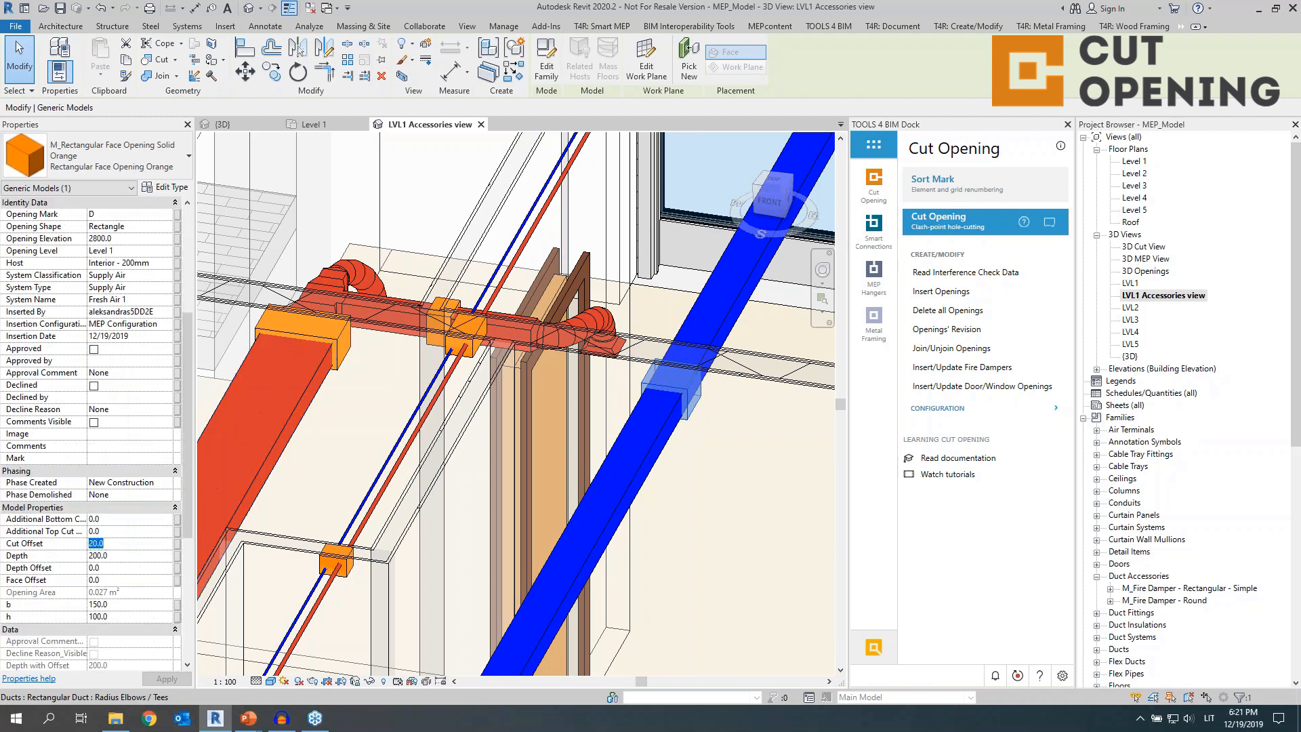
pyautogui.write('400')
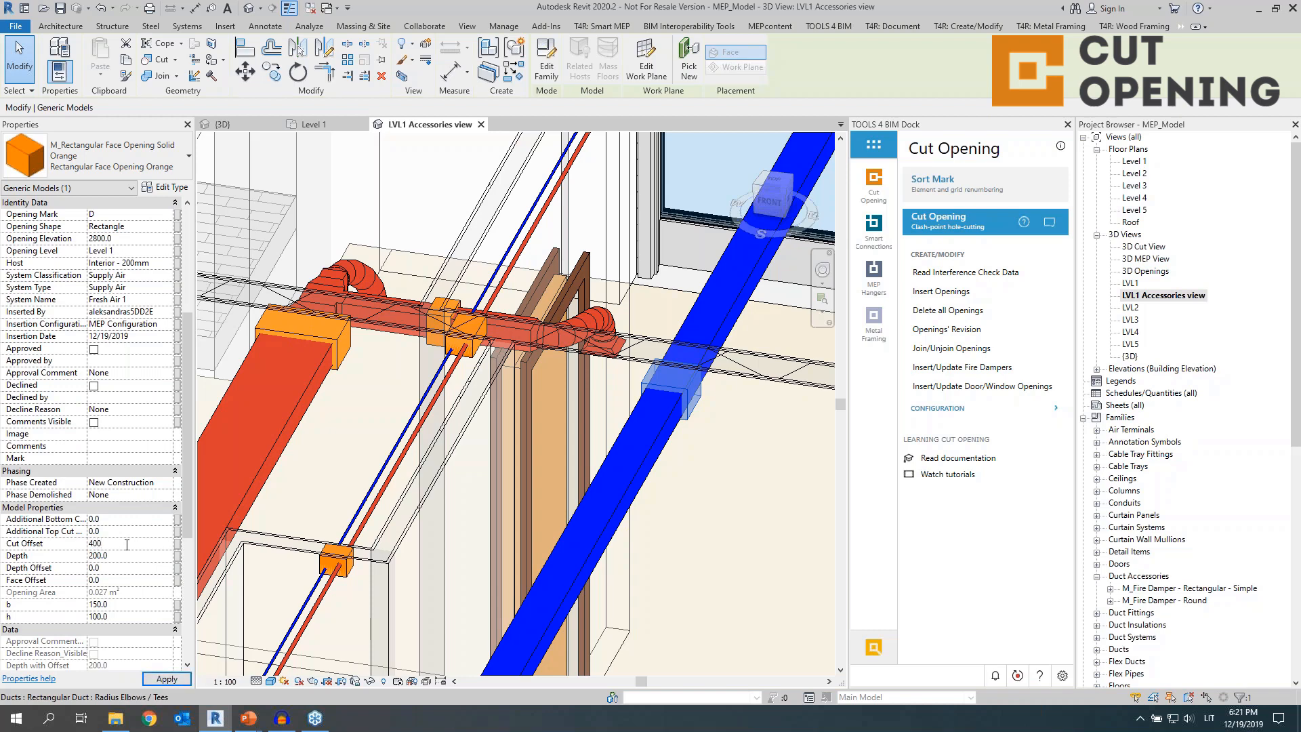
pyautogui.click(132, 614)
pyautogui.click(690, 485)
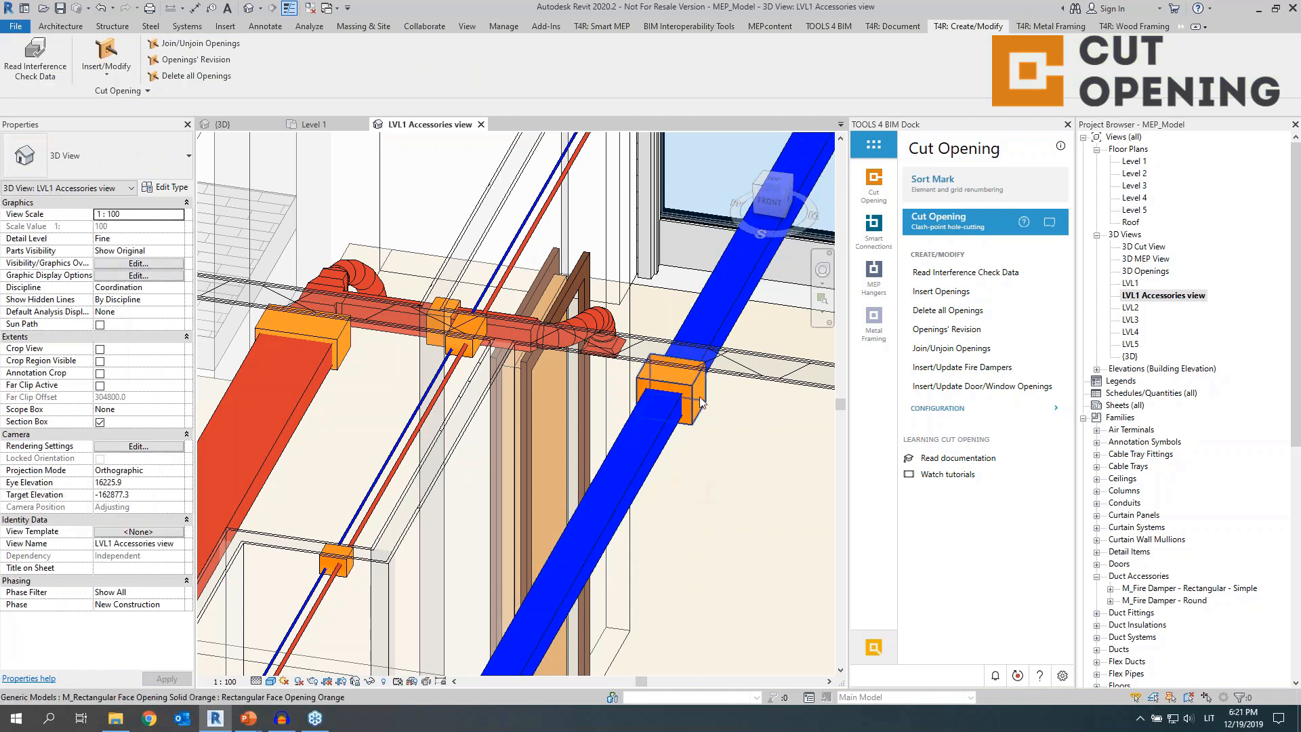
# Agree with the cut offset change of the supply duct's wall opening in Openings' Revision and close the revision window
pyautogui.click(941, 334)
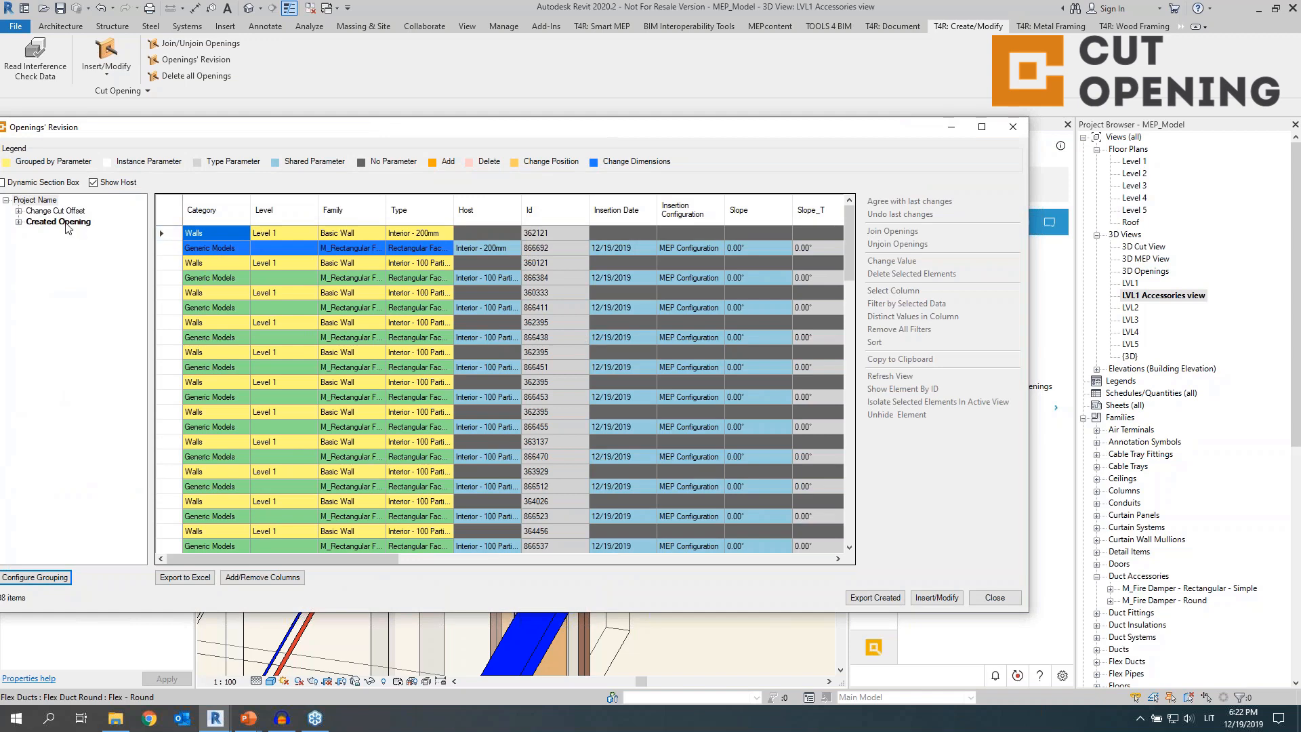
pyautogui.moveTo(170, 233); pyautogui.dragTo(171, 248)
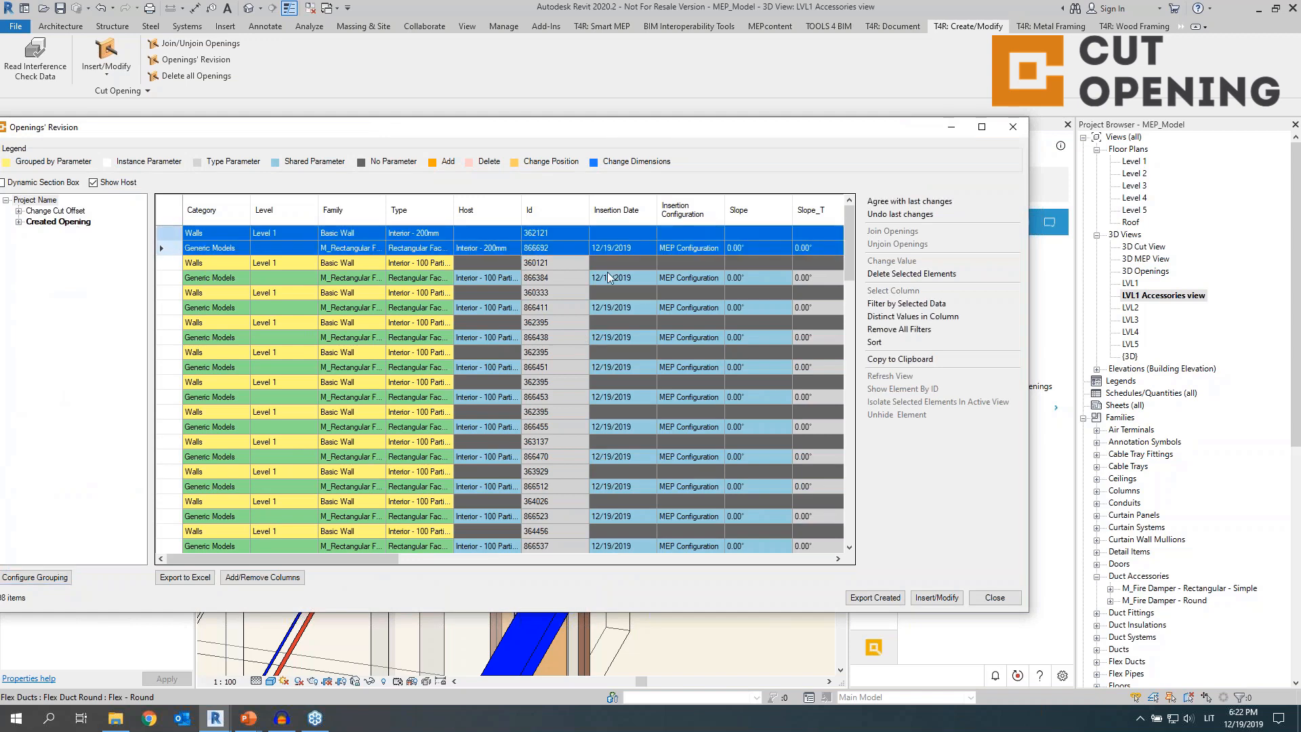
pyautogui.click(900, 203)
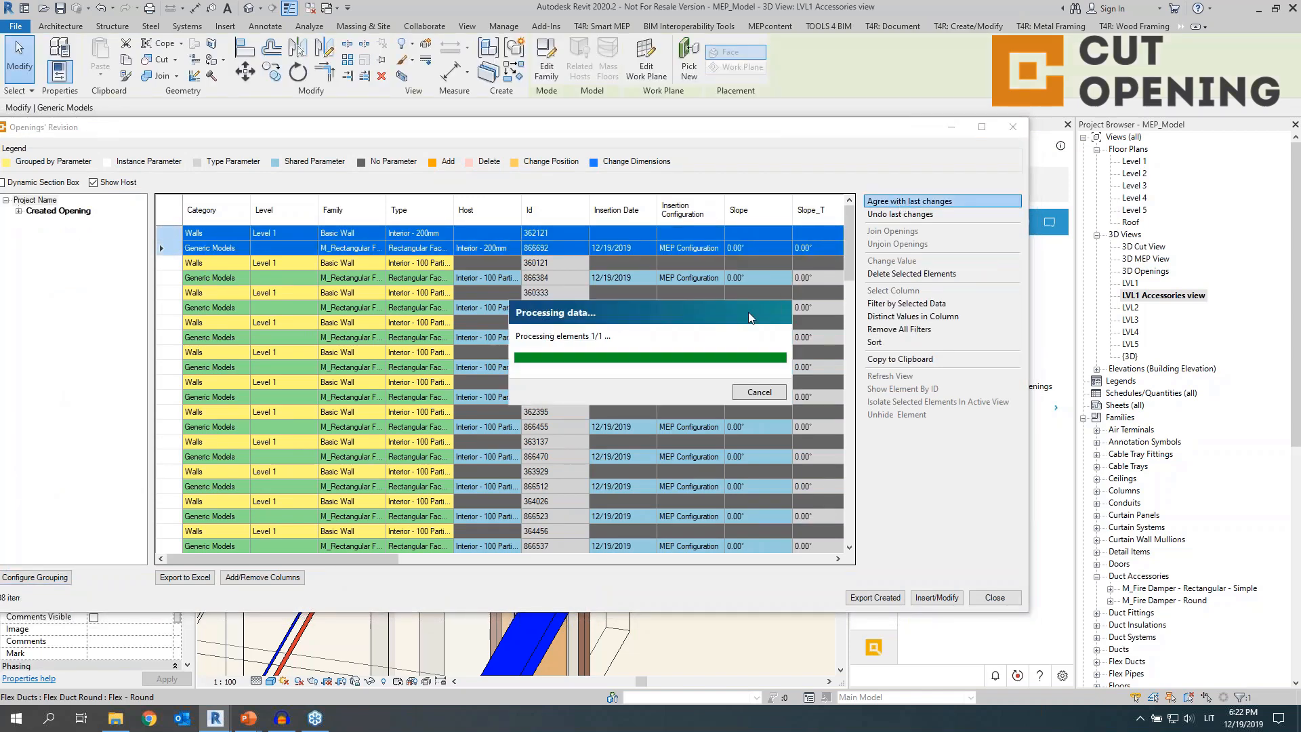
pyautogui.click(544, 401)
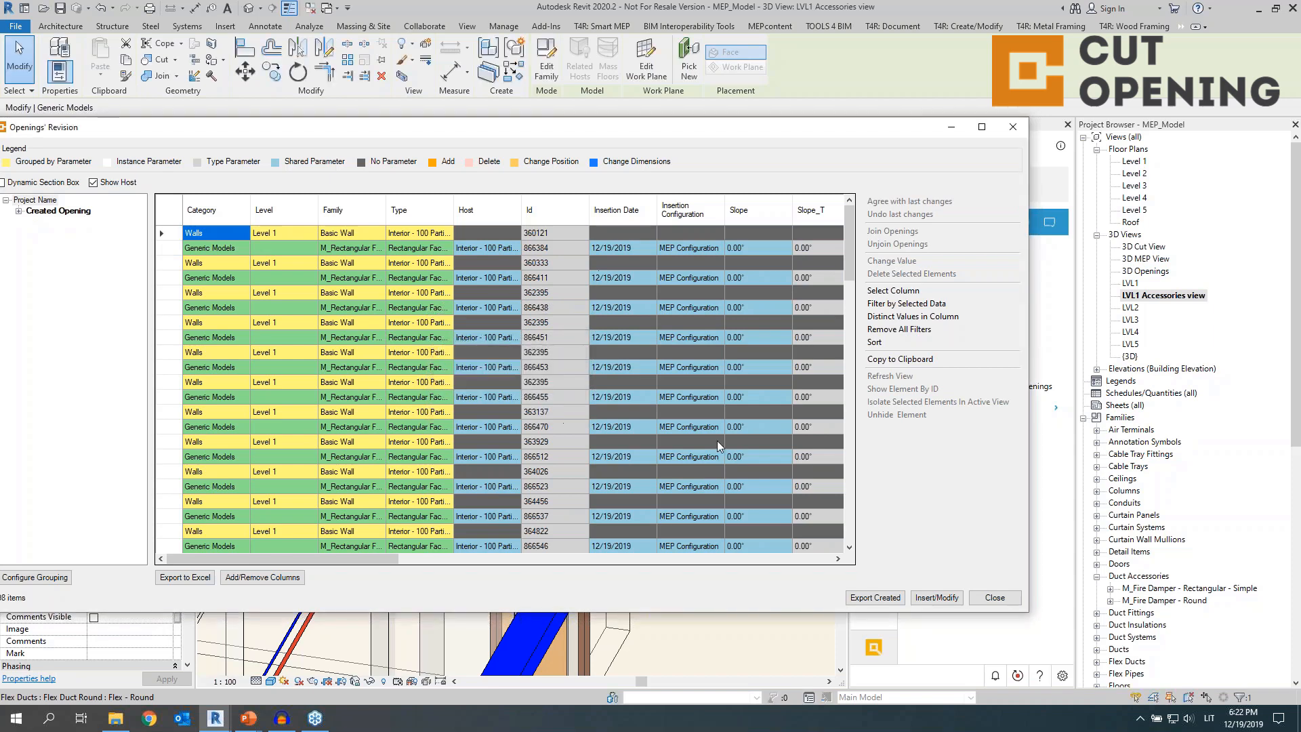
pyautogui.moveTo(862, 133); pyautogui.dragTo(866, 198)
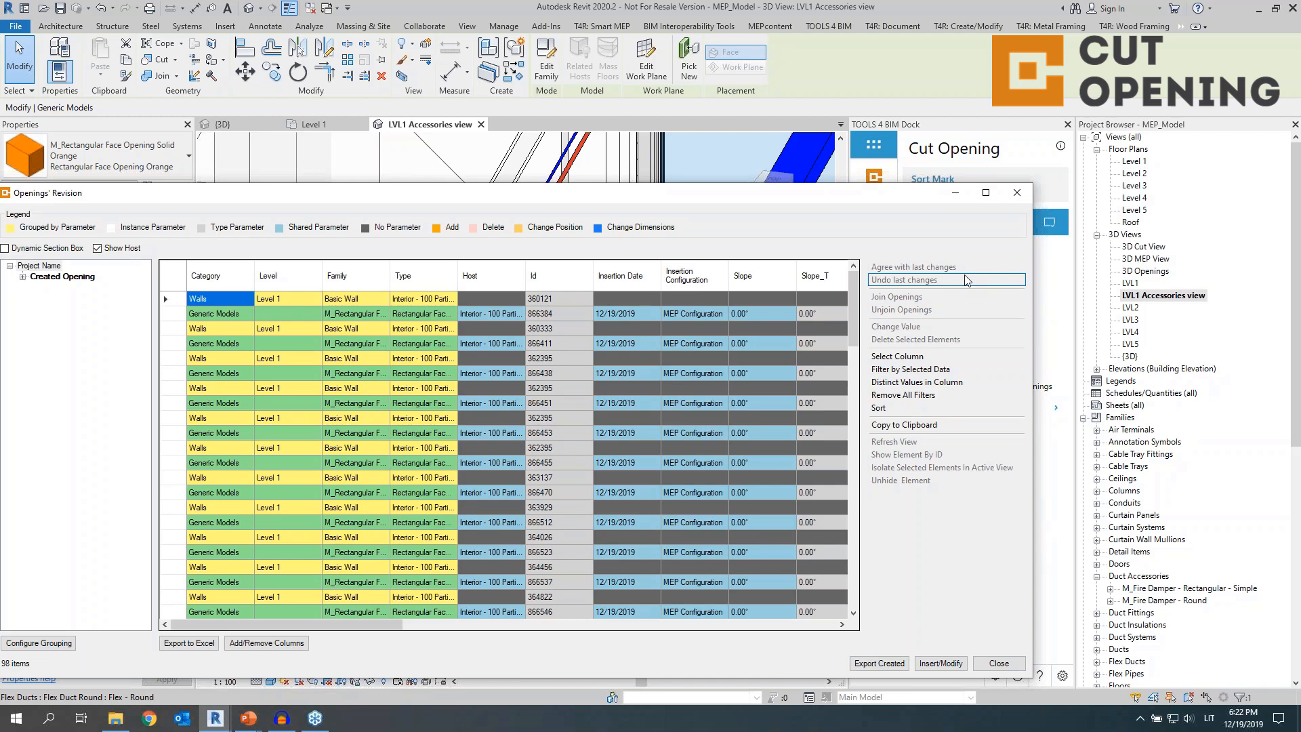
pyautogui.click(1017, 198)
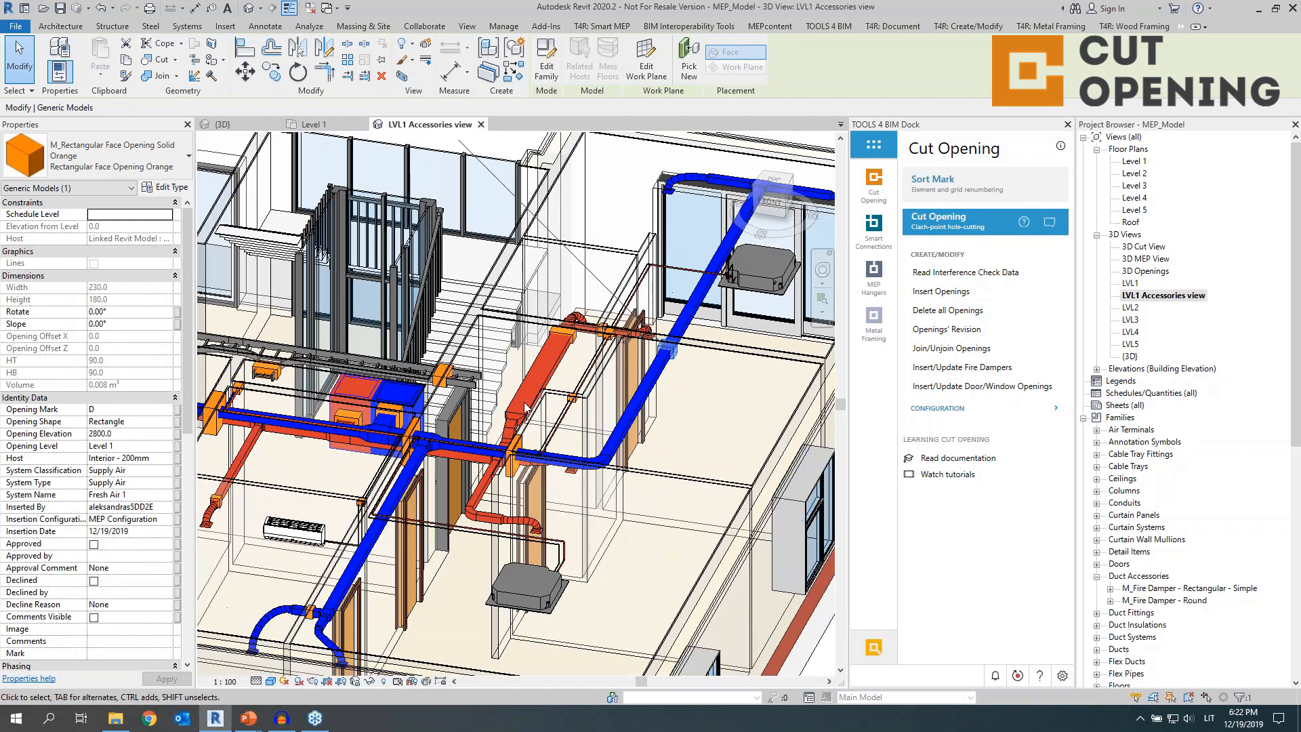
# Delete all inserted openings from the model and inspect the ducts and walls without them
pyautogui.keyDown('shift'); pyautogui.moveTo(526, 407); pyautogui.dragTo(665, 439, button='middle'); pyautogui.keyUp('shift')
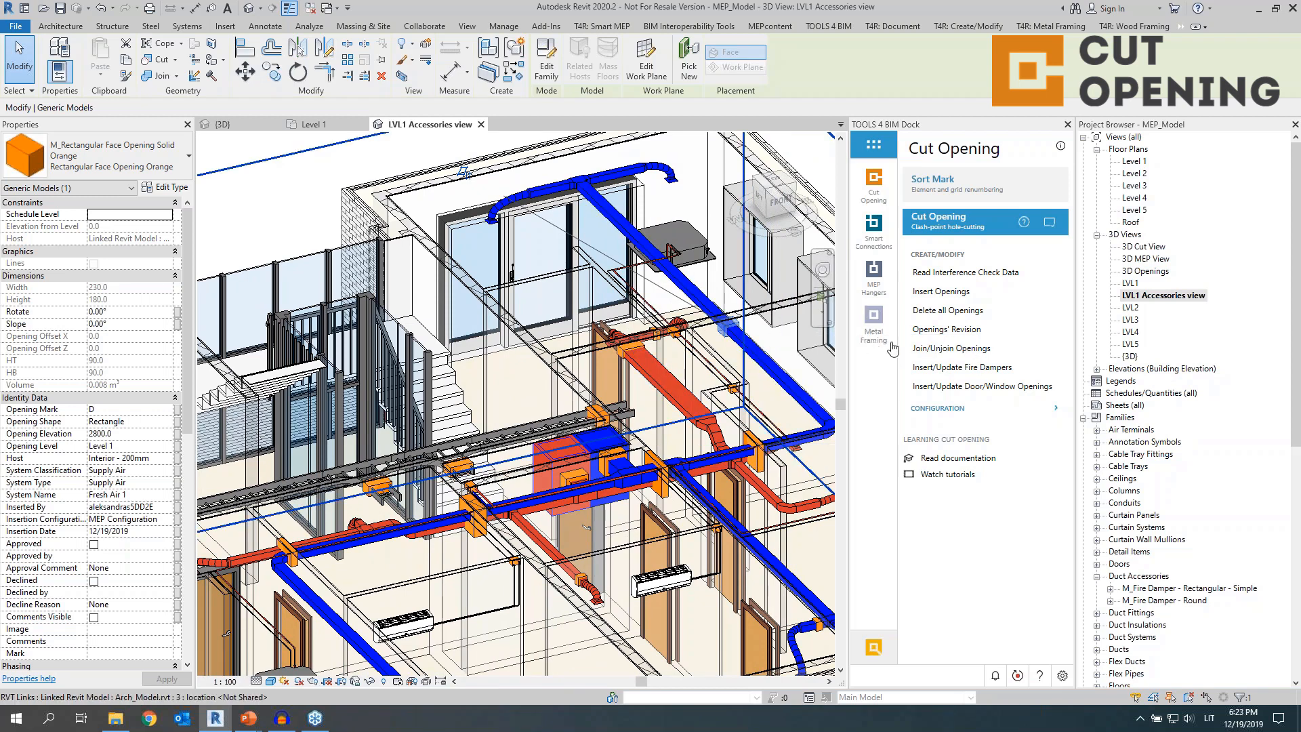
pyautogui.click(958, 312)
pyautogui.click(681, 387)
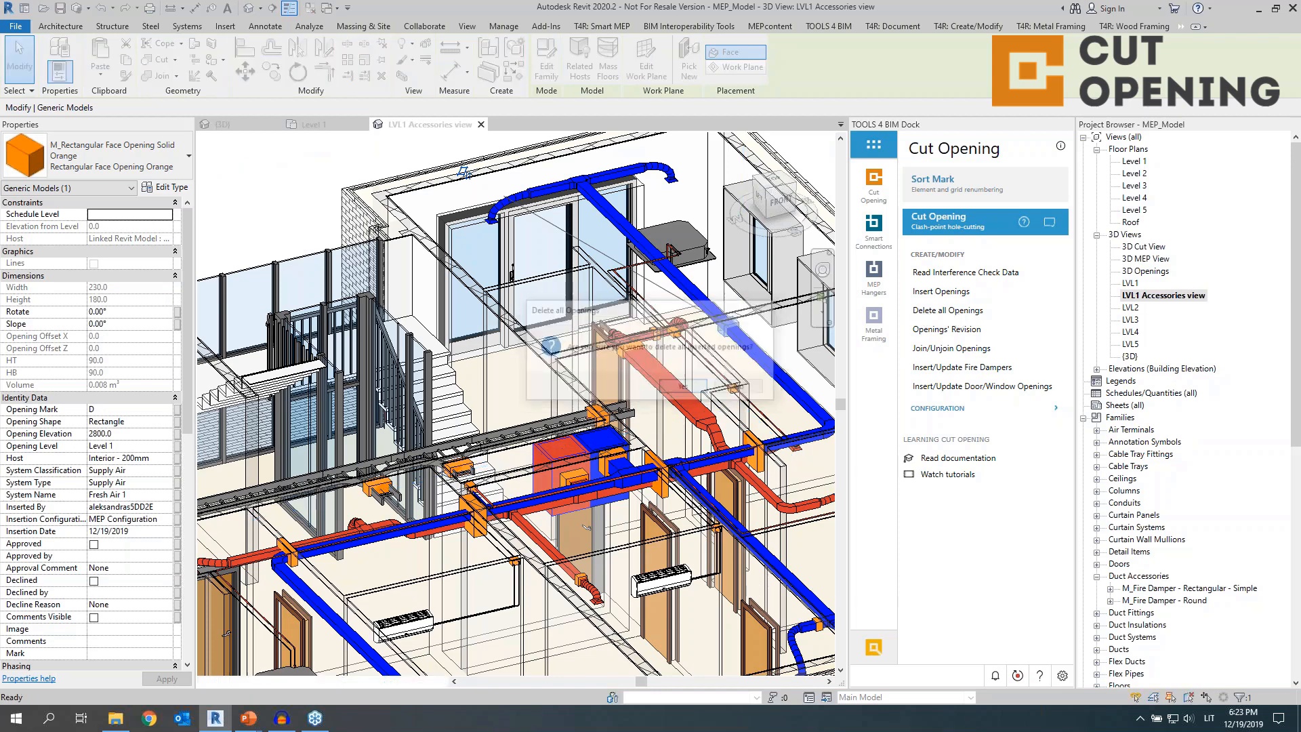
pyautogui.keyDown('shift'); pyautogui.moveTo(701, 393); pyautogui.dragTo(731, 409, button='middle'); pyautogui.keyUp('shift')
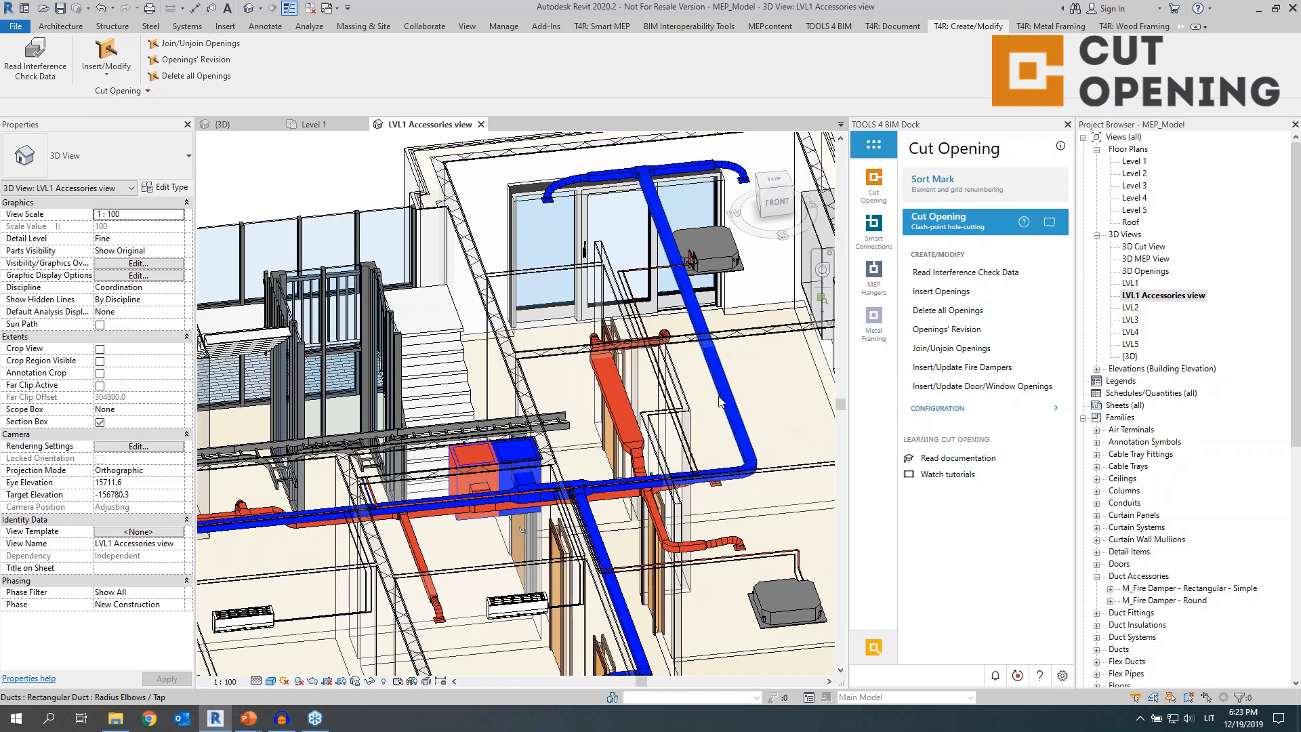
pyautogui.keyDown('shift'); pyautogui.moveTo(742, 389); pyautogui.dragTo(750, 426, button='middle'); pyautogui.keyUp('shift')
# Check the round and rectangular fire dampers mapped to the Interior - 200mm wall type in Map Host Element Types to Duct Accessories
pyautogui.click(939, 412)
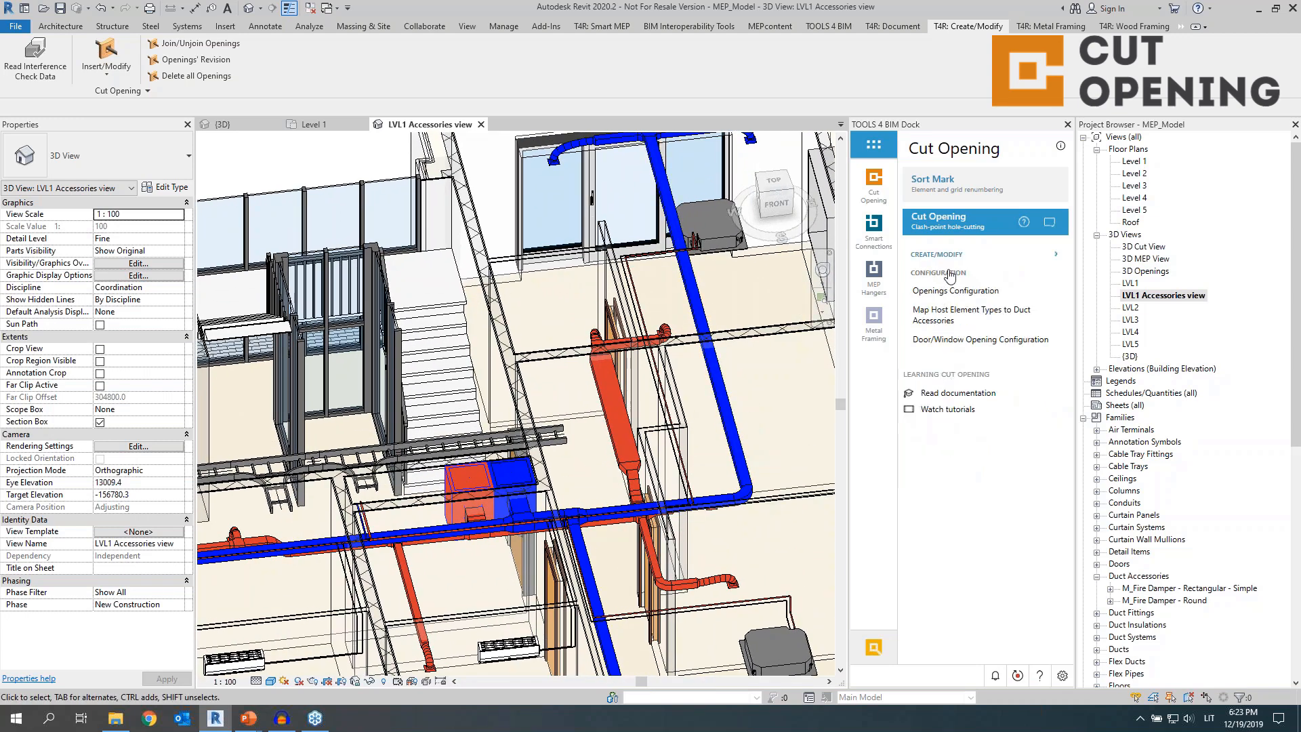
pyautogui.click(943, 325)
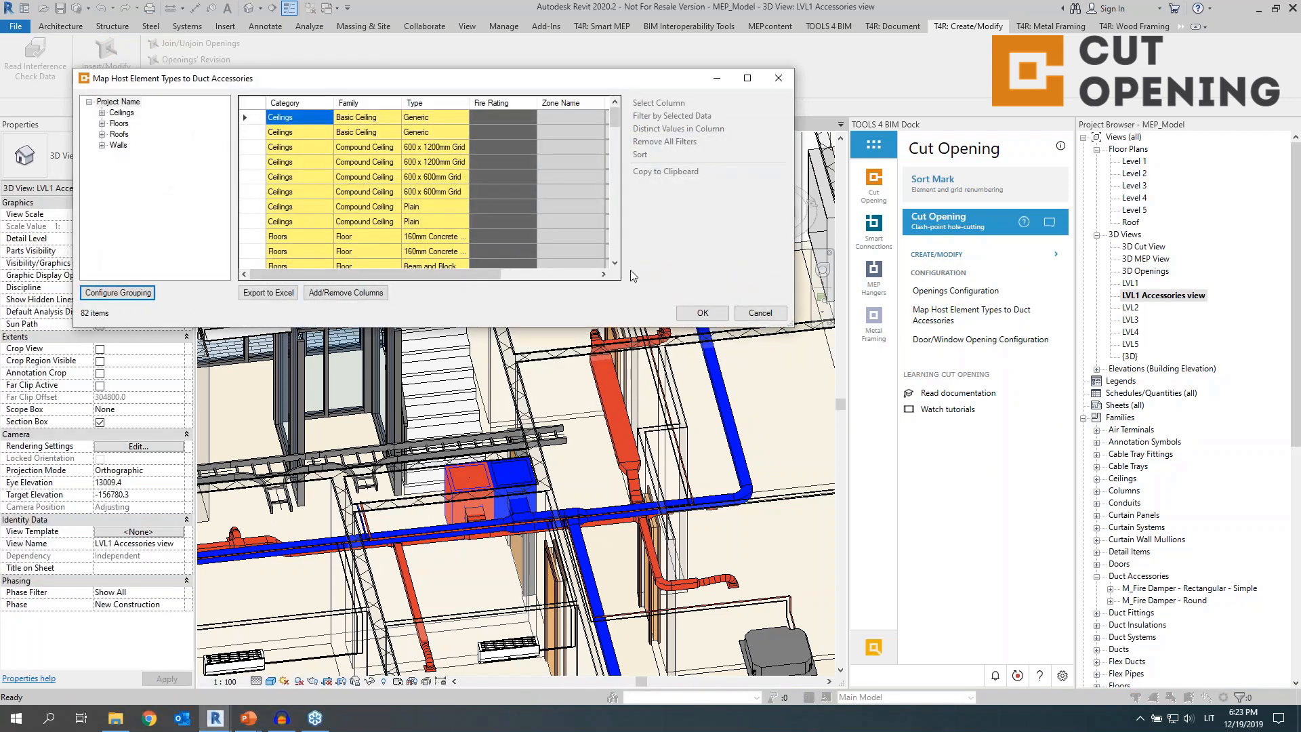
pyautogui.click(118, 147)
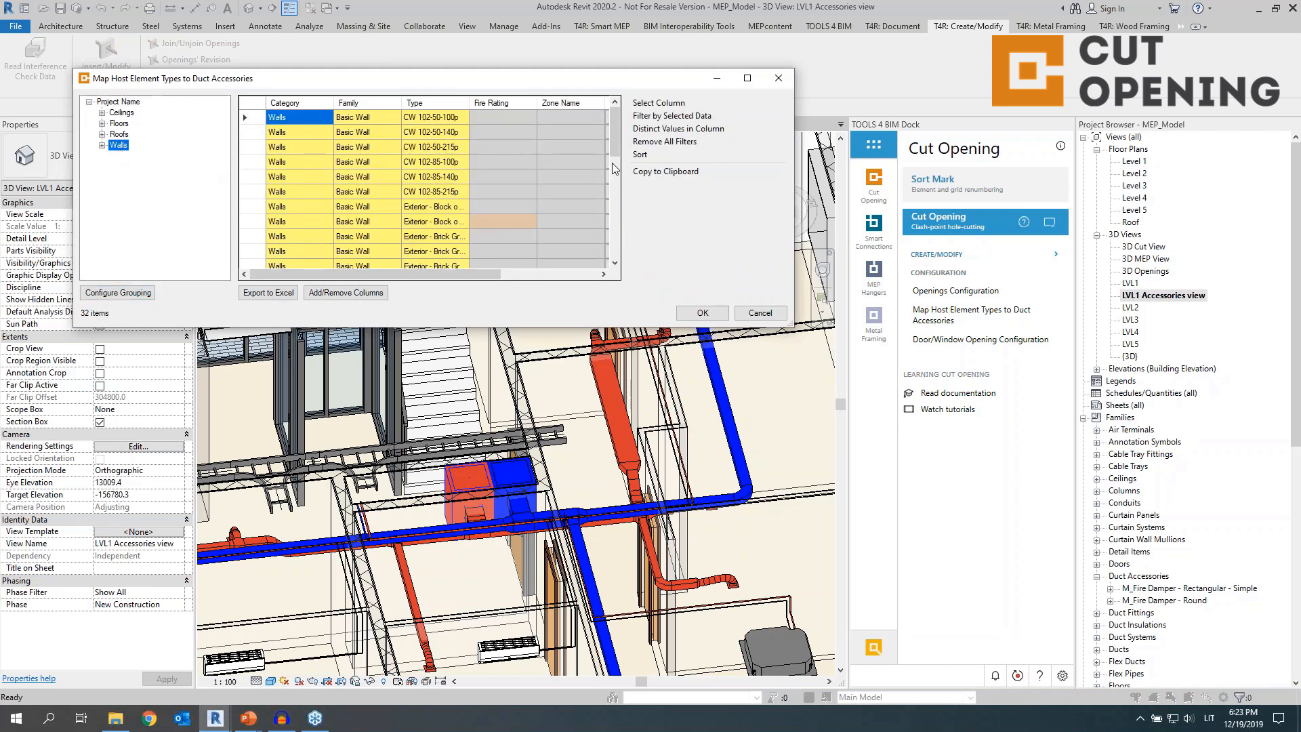
pyautogui.moveTo(616, 144); pyautogui.dragTo(616, 148)
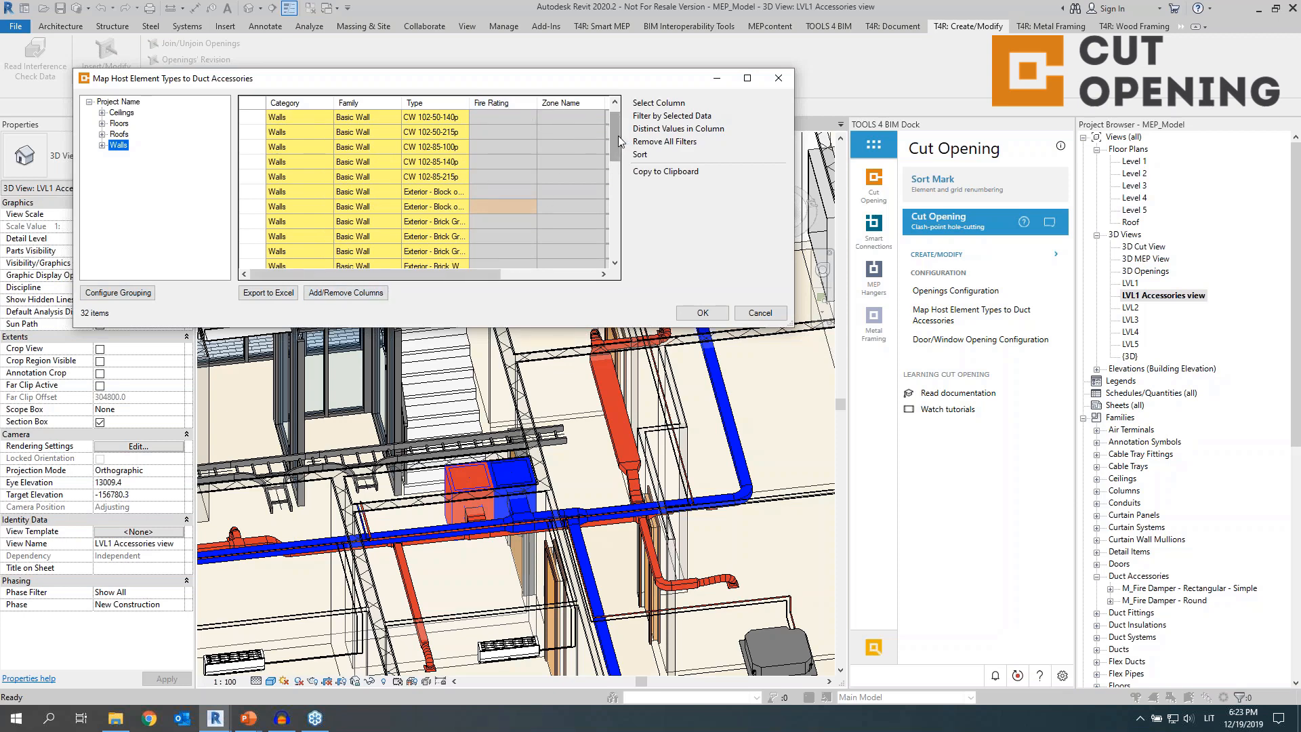
pyautogui.moveTo(618, 135); pyautogui.dragTo(613, 237)
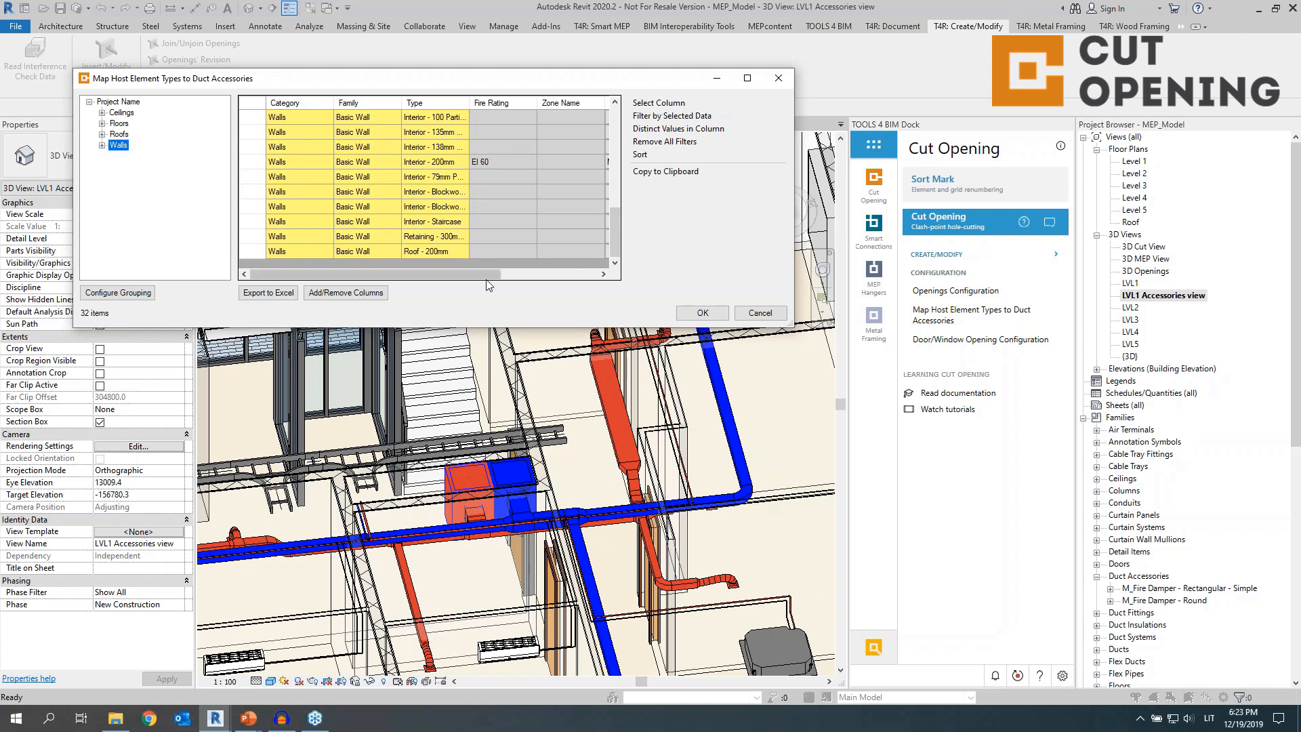
pyautogui.moveTo(486, 275); pyautogui.dragTo(564, 276)
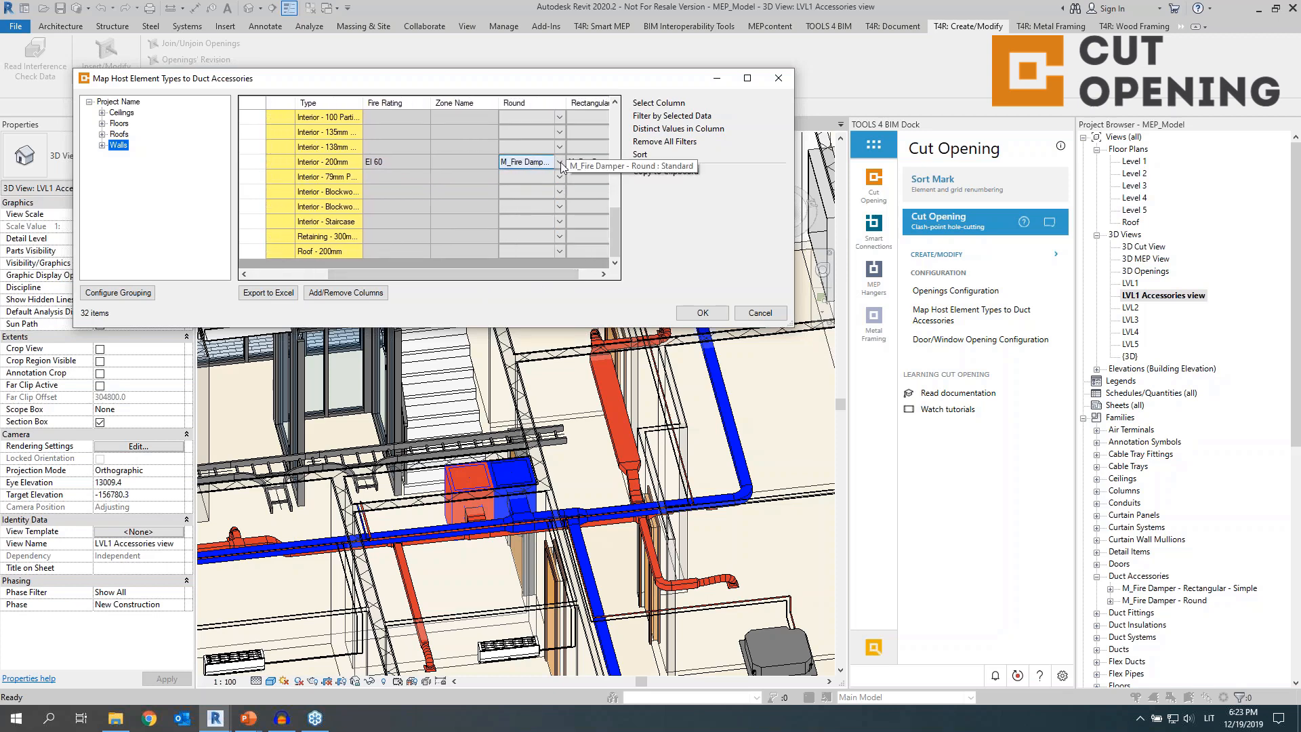
pyautogui.moveTo(543, 277); pyautogui.dragTo(580, 274)
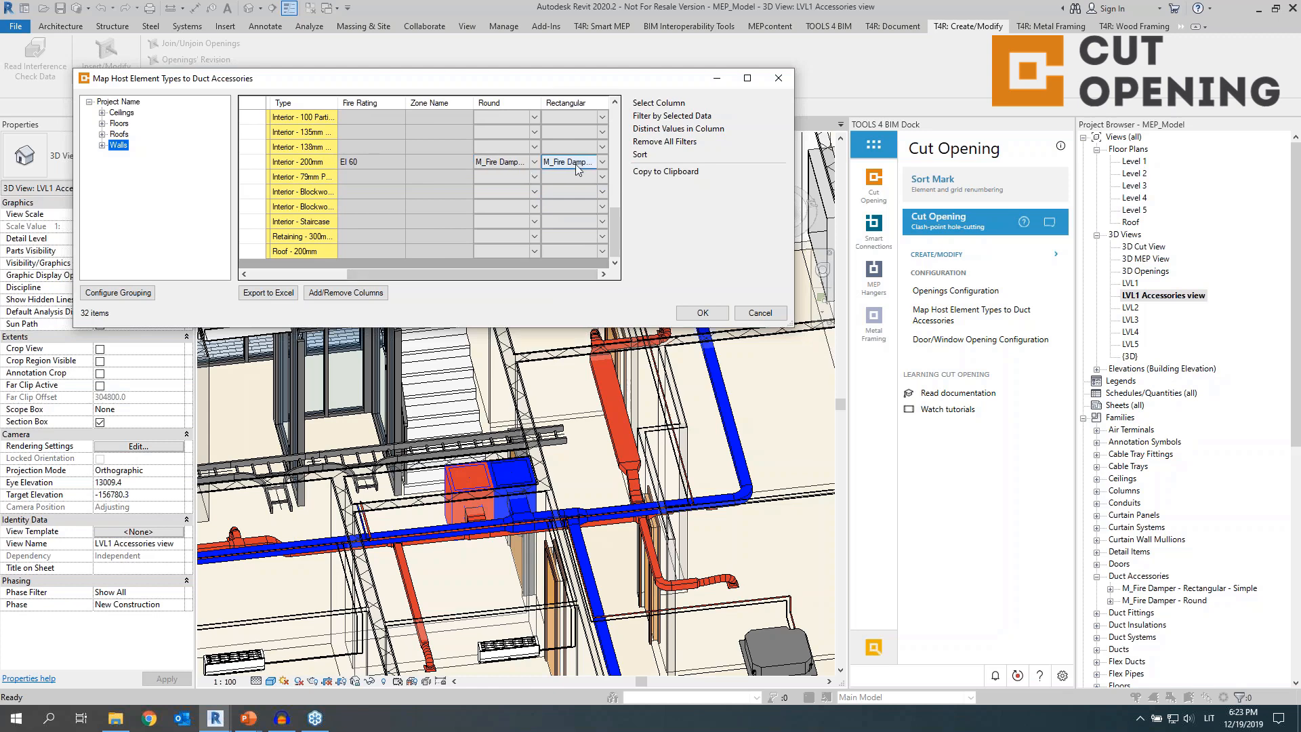
pyautogui.click(513, 117)
pyautogui.click(578, 162)
pyautogui.click(703, 313)
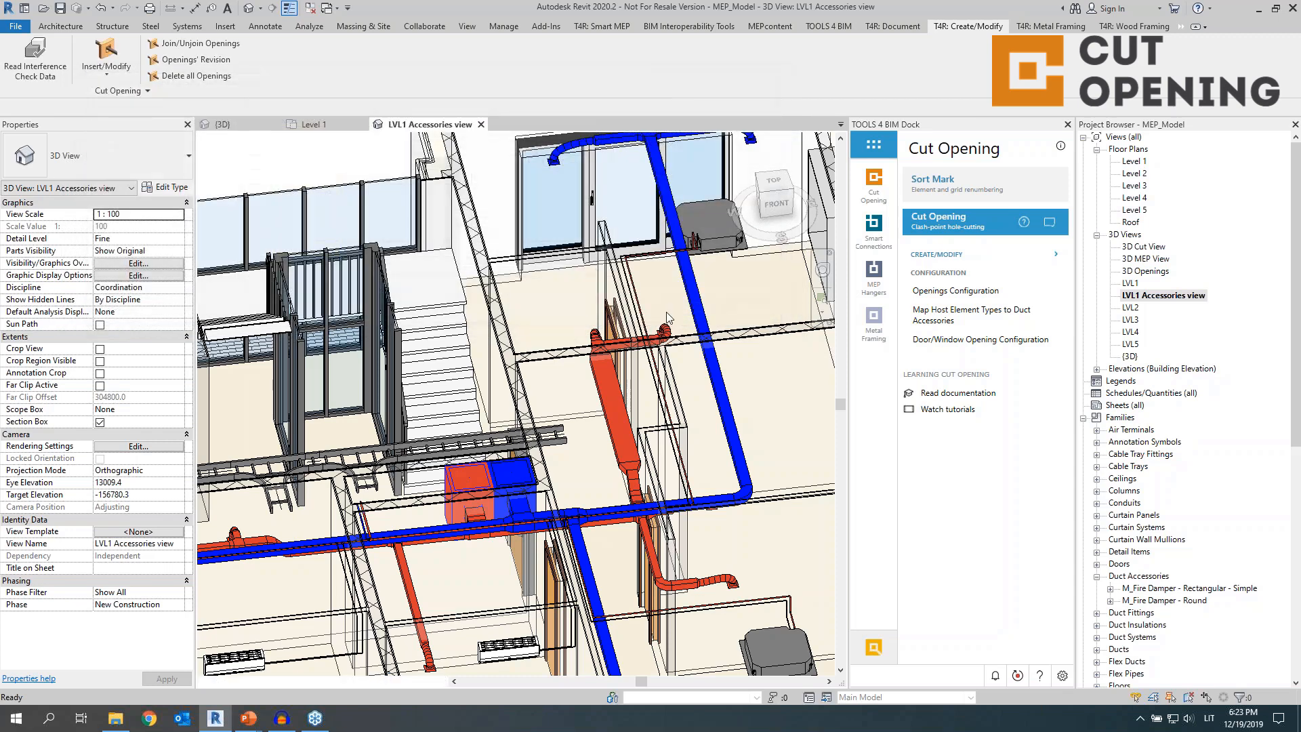
# Start Insert/Update Fire Dampers with the Accessories HTML interference check report, skipping the missing mapping configuration
pyautogui.click(958, 256)
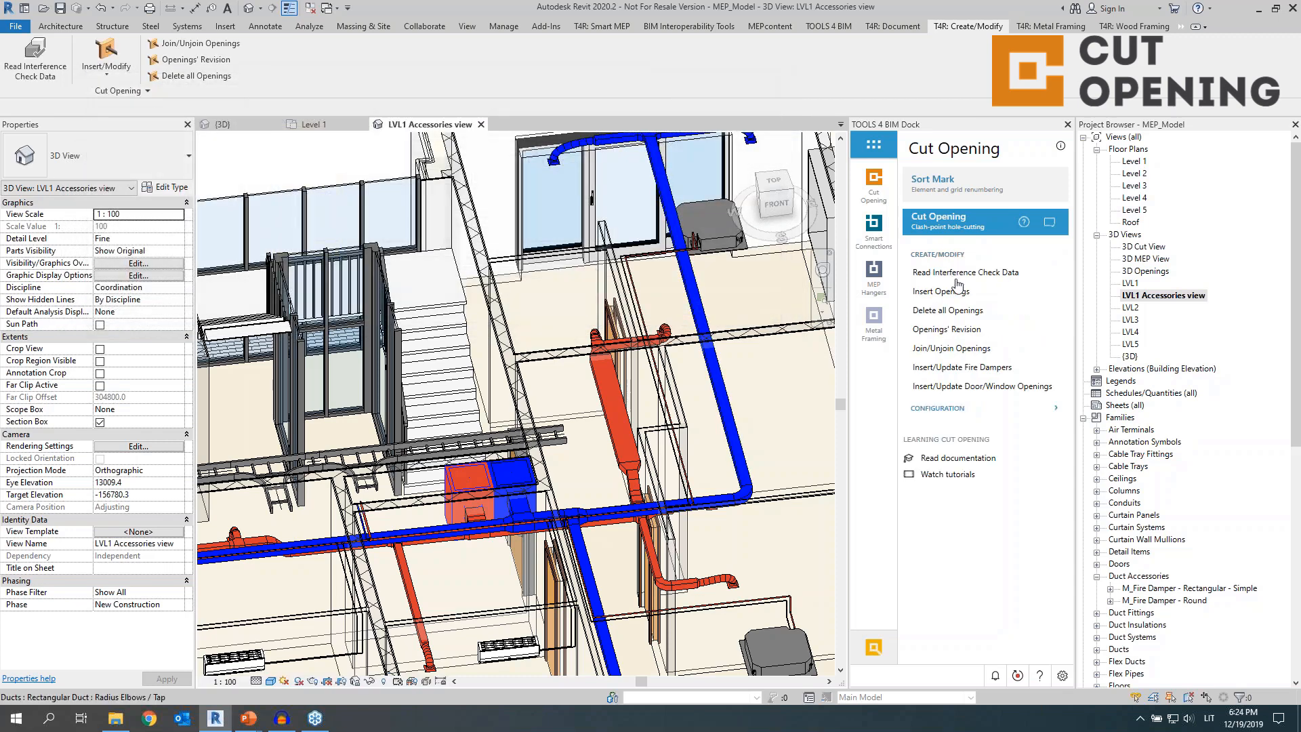
pyautogui.click(934, 370)
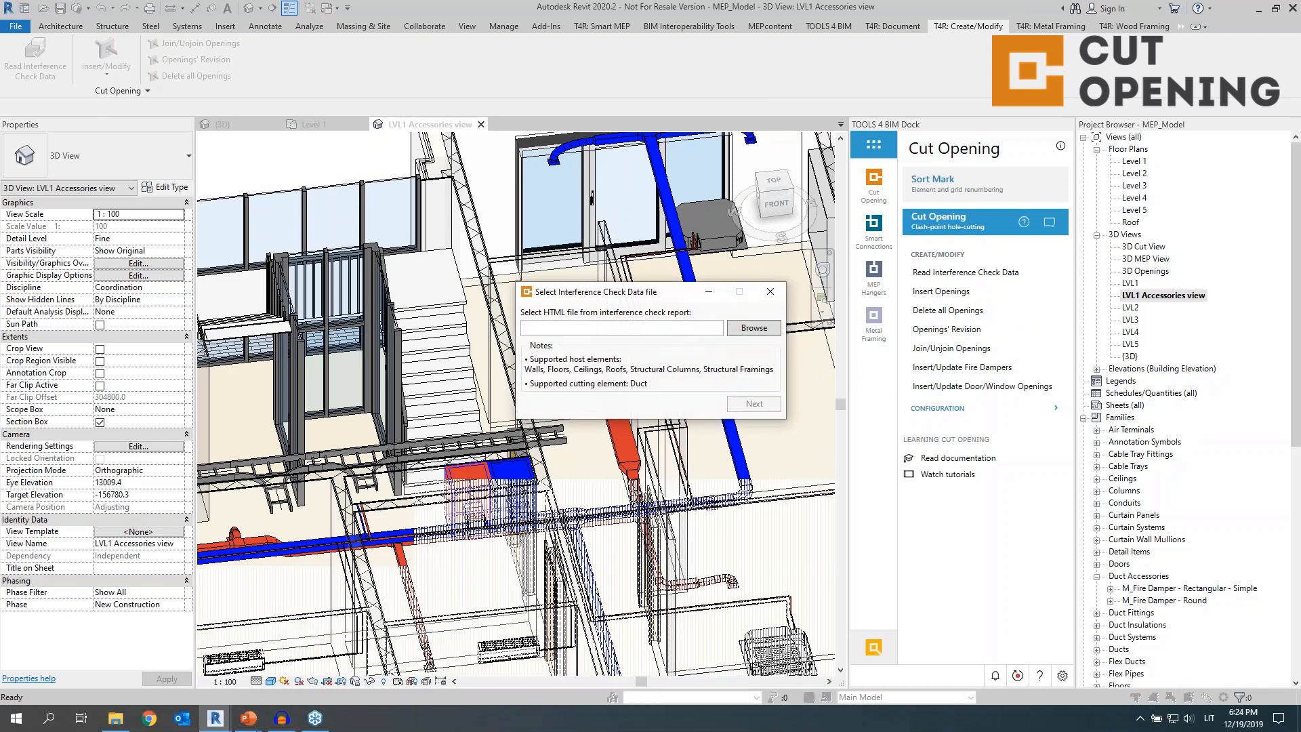
pyautogui.click(753, 328)
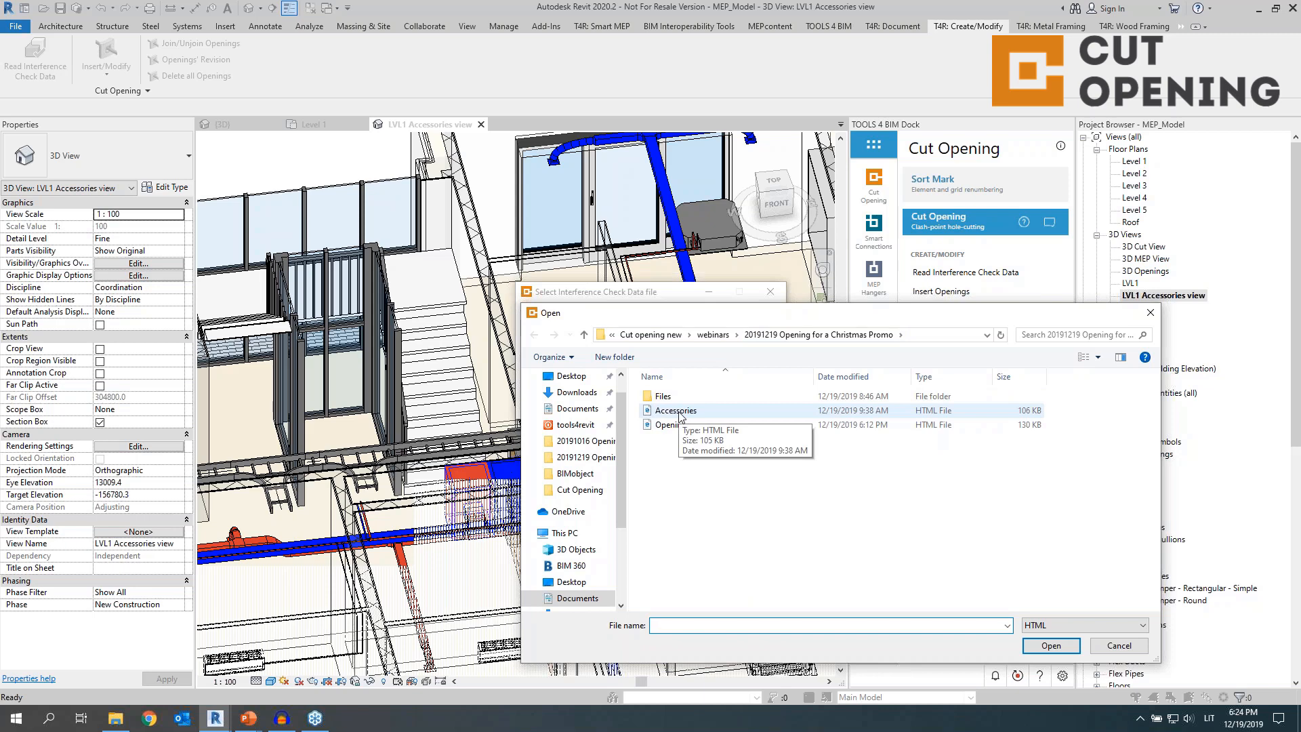
pyautogui.click(672, 424)
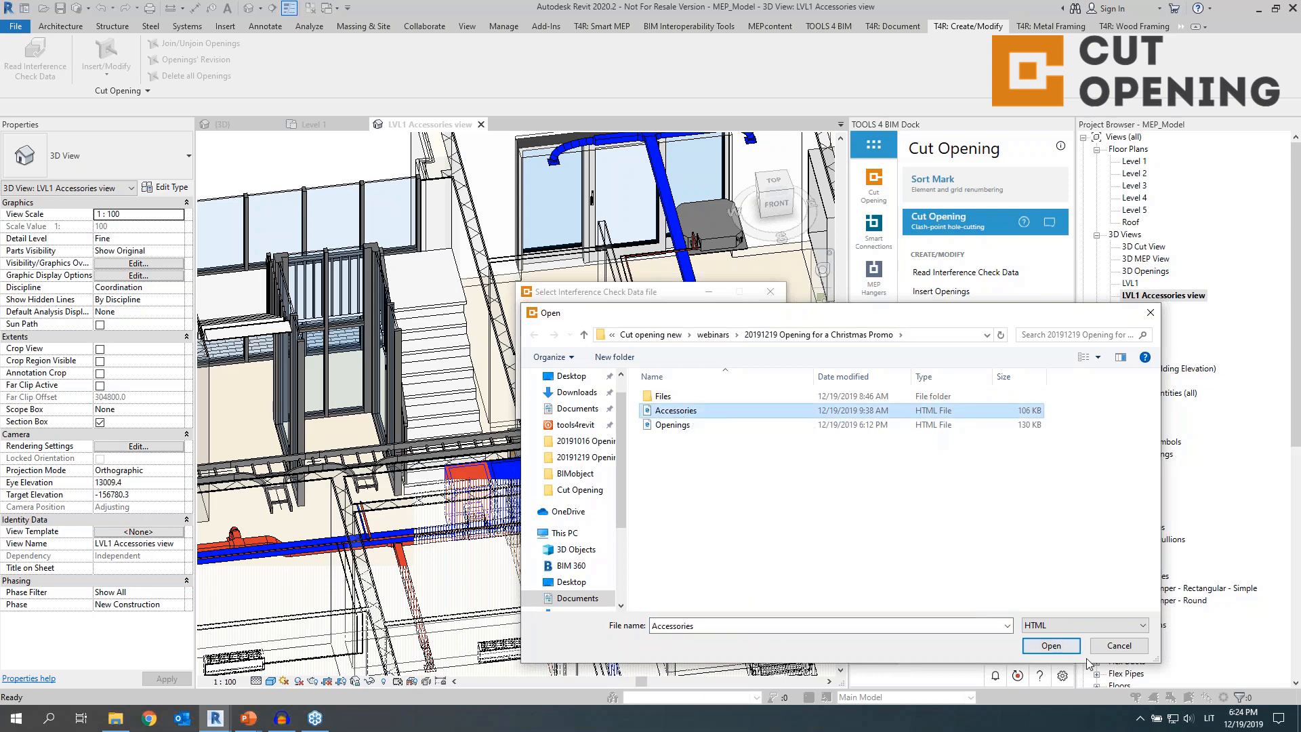
pyautogui.click(1051, 645)
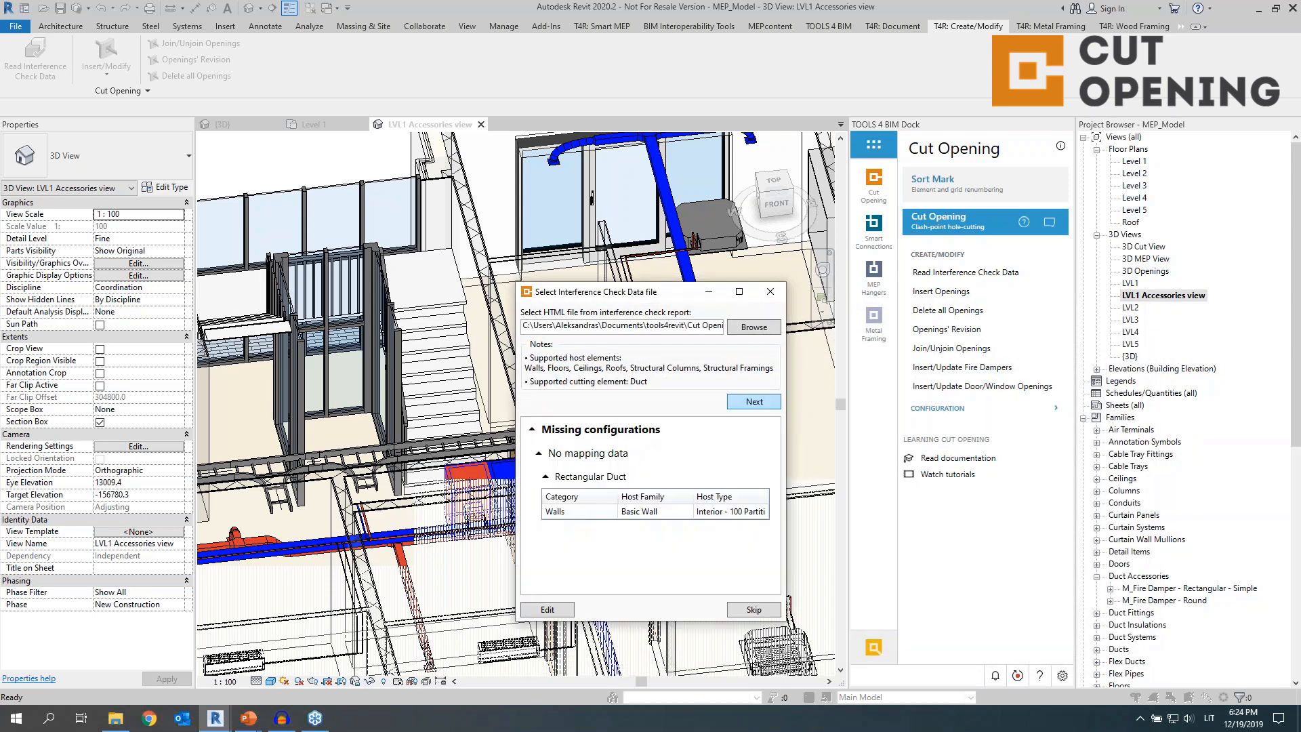
pyautogui.click(753, 402)
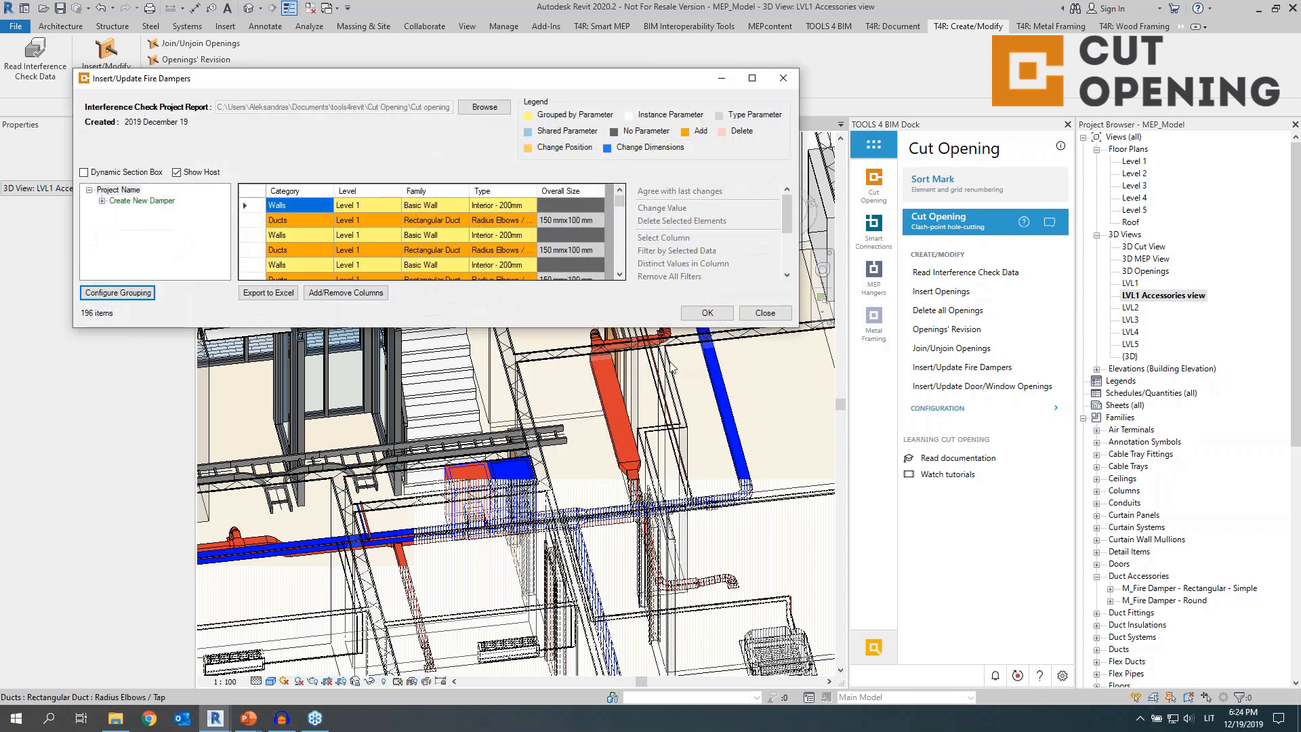
# Filter the new dampers list to walls on Level 1 and select all of its wall and duct rows
pyautogui.click(102, 201)
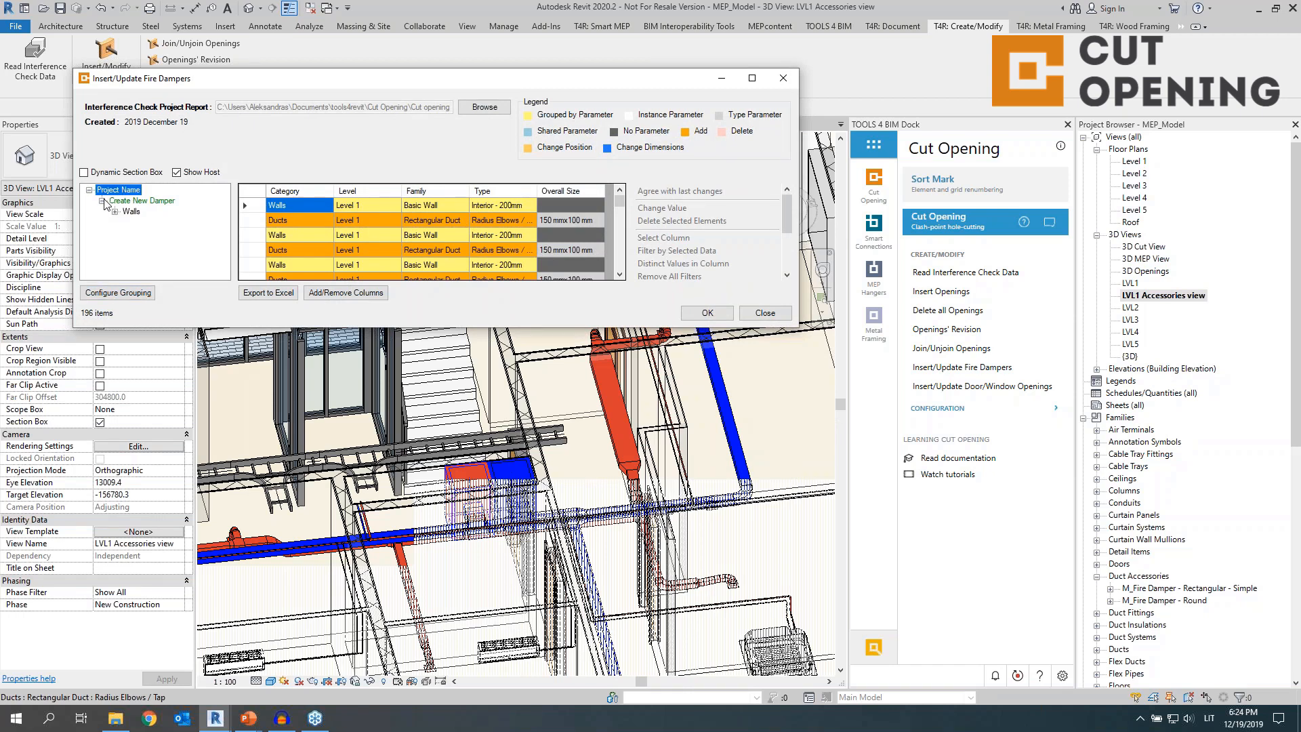
pyautogui.click(115, 211)
pyautogui.click(148, 223)
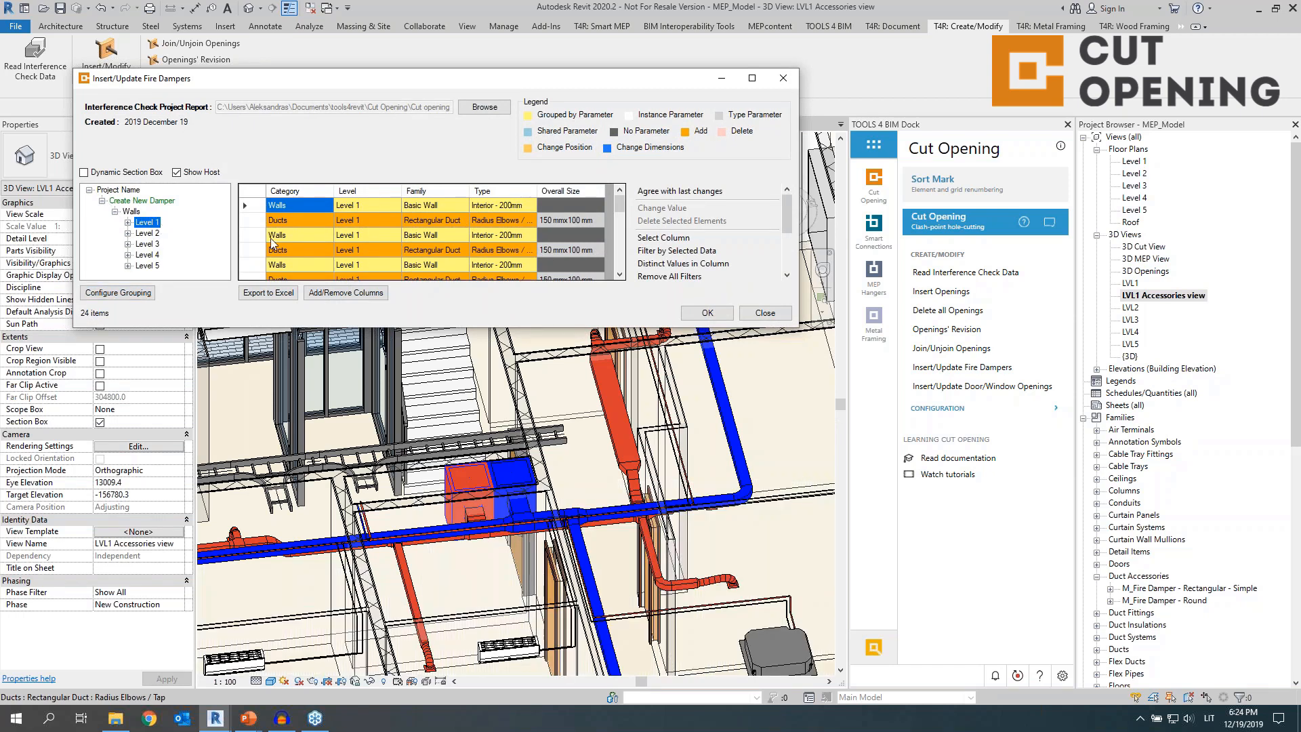
pyautogui.click(252, 191)
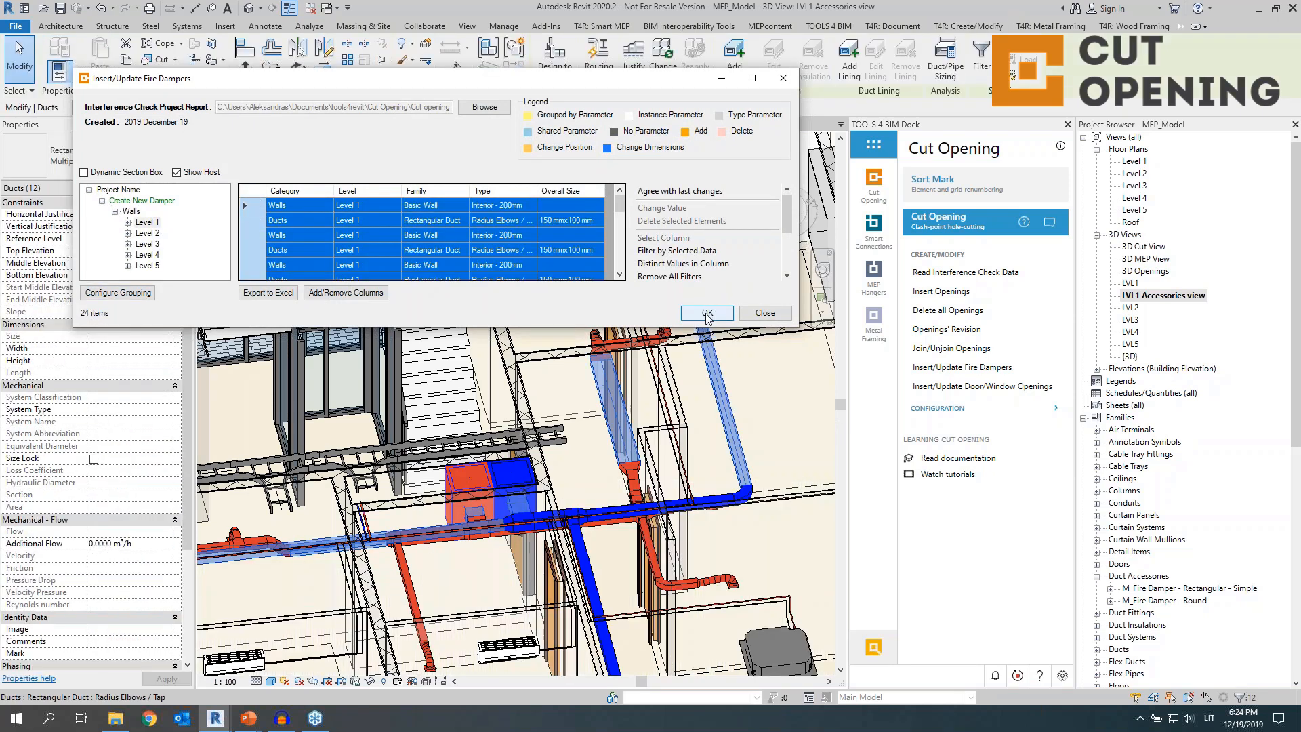
# Examine the highlighted ducts in the 3D view, especially the short return air duct crossing the wall beside the air handling unit
pyautogui.scroll(4, 518, 404)
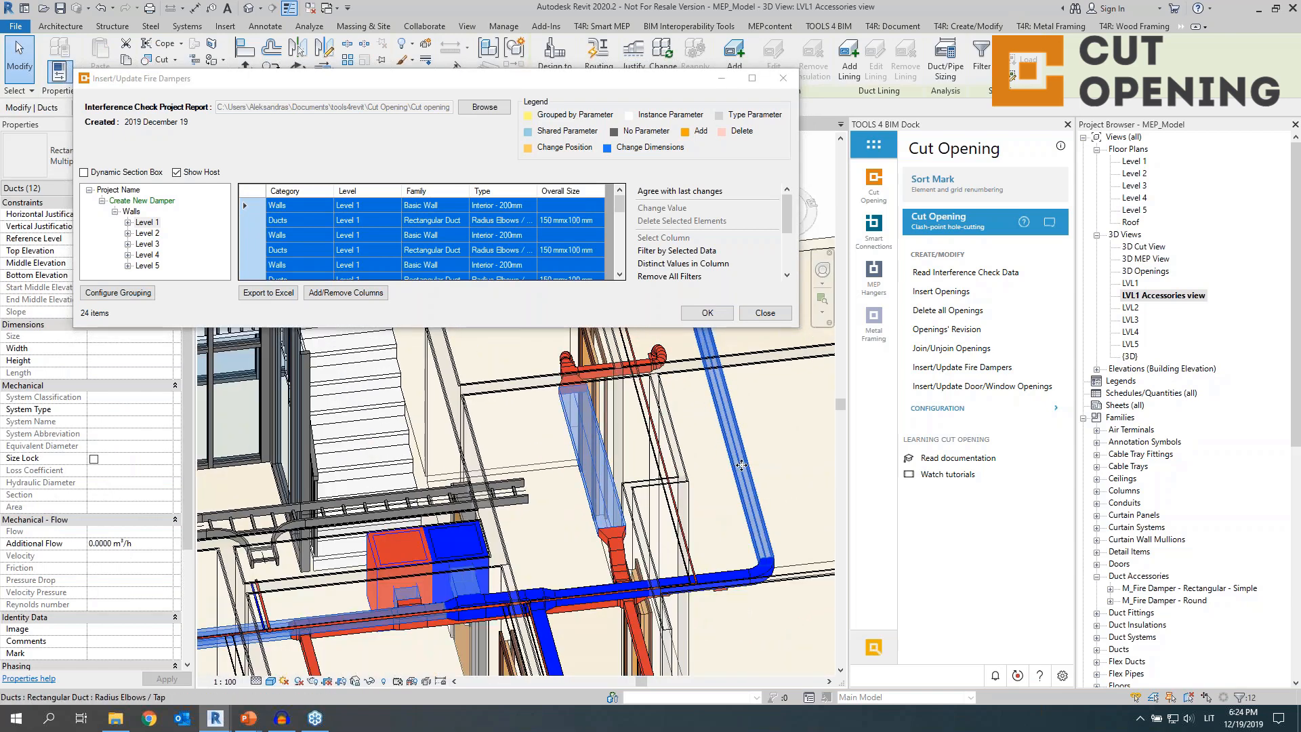
pyautogui.moveTo(546, 424)
pyautogui.keyDown('shift'); pyautogui.mouseDown(button='middle')
pyautogui.moveTo(552, 460)
pyautogui.moveTo(536, 437)
pyautogui.mouseUp(button='middle'); pyautogui.keyUp('shift')
pyautogui.scroll(4, 487, 444)
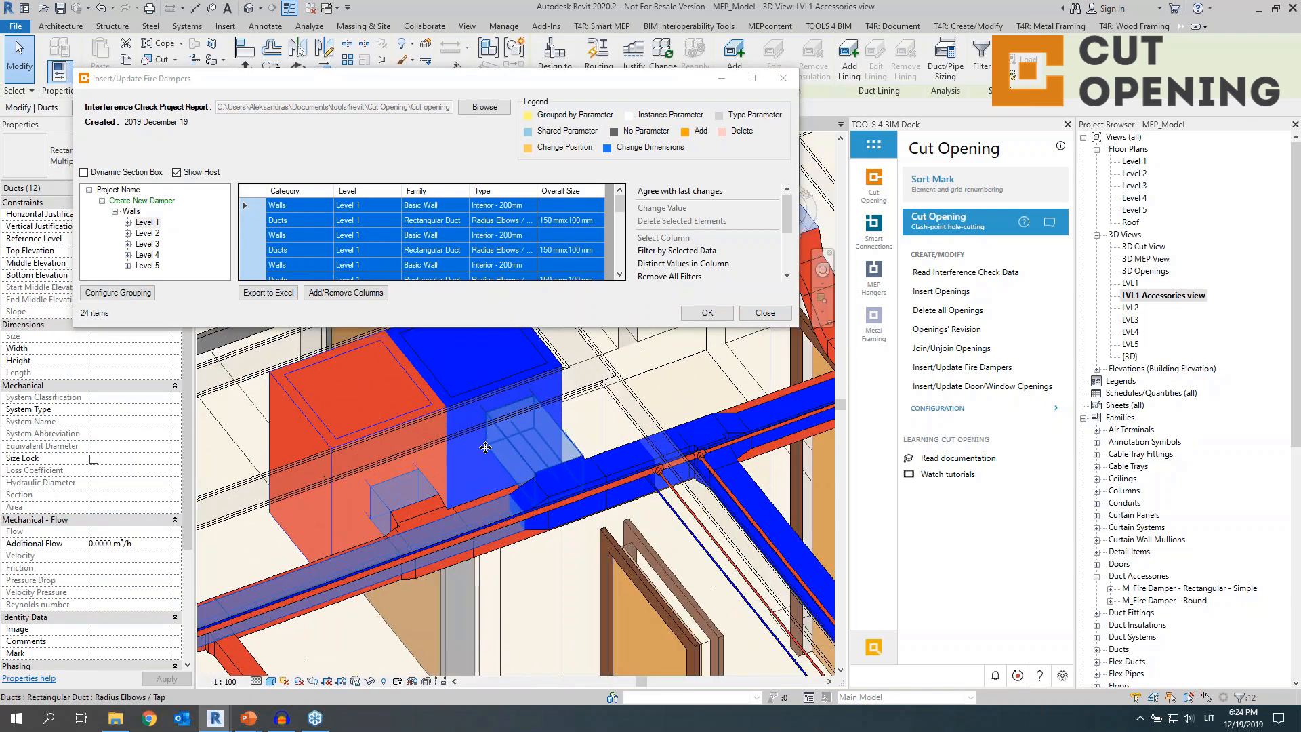
pyautogui.keyDown('shift'); pyautogui.moveTo(465, 490); pyautogui.dragTo(470, 464, button='middle'); pyautogui.keyUp('shift')
pyautogui.scroll(-3, 470, 465)
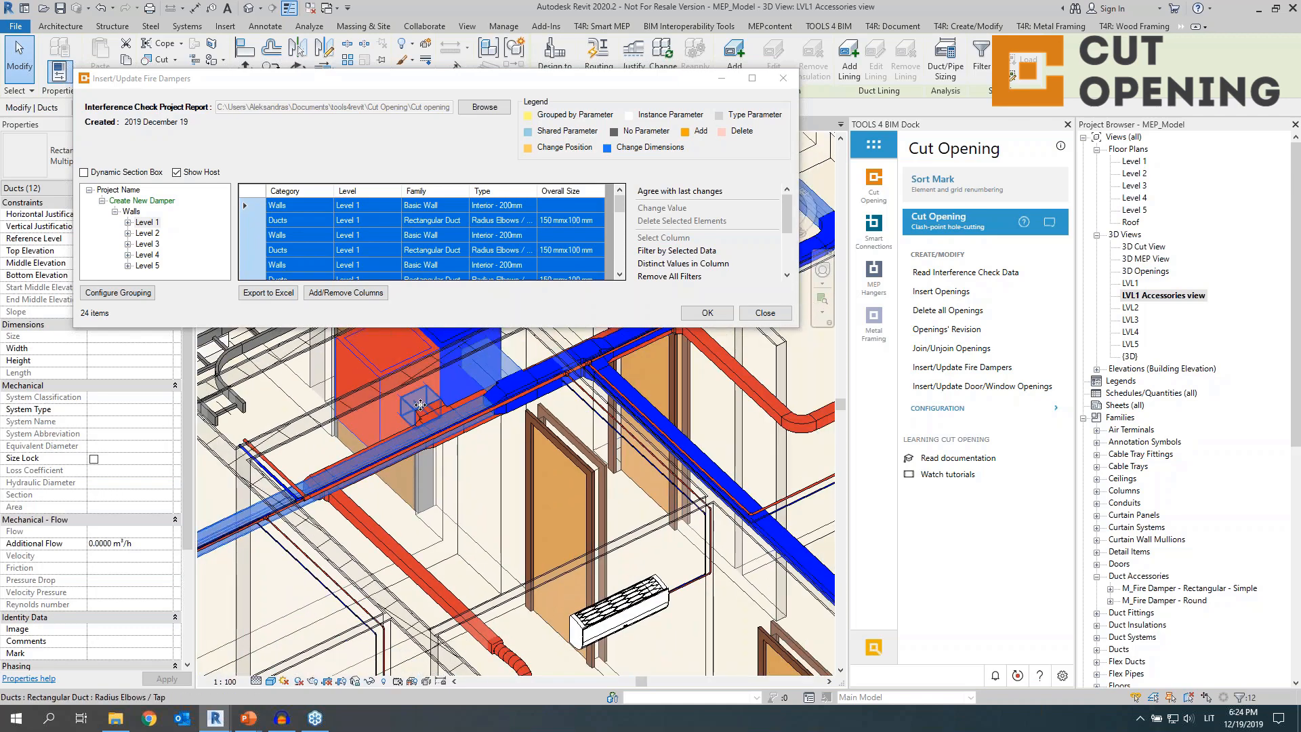
pyautogui.click(420, 411)
pyautogui.keyDown('shift'); pyautogui.moveTo(420, 411); pyautogui.dragTo(614, 533, button='middle'); pyautogui.keyUp('shift')
pyautogui.scroll(5, 433, 434)
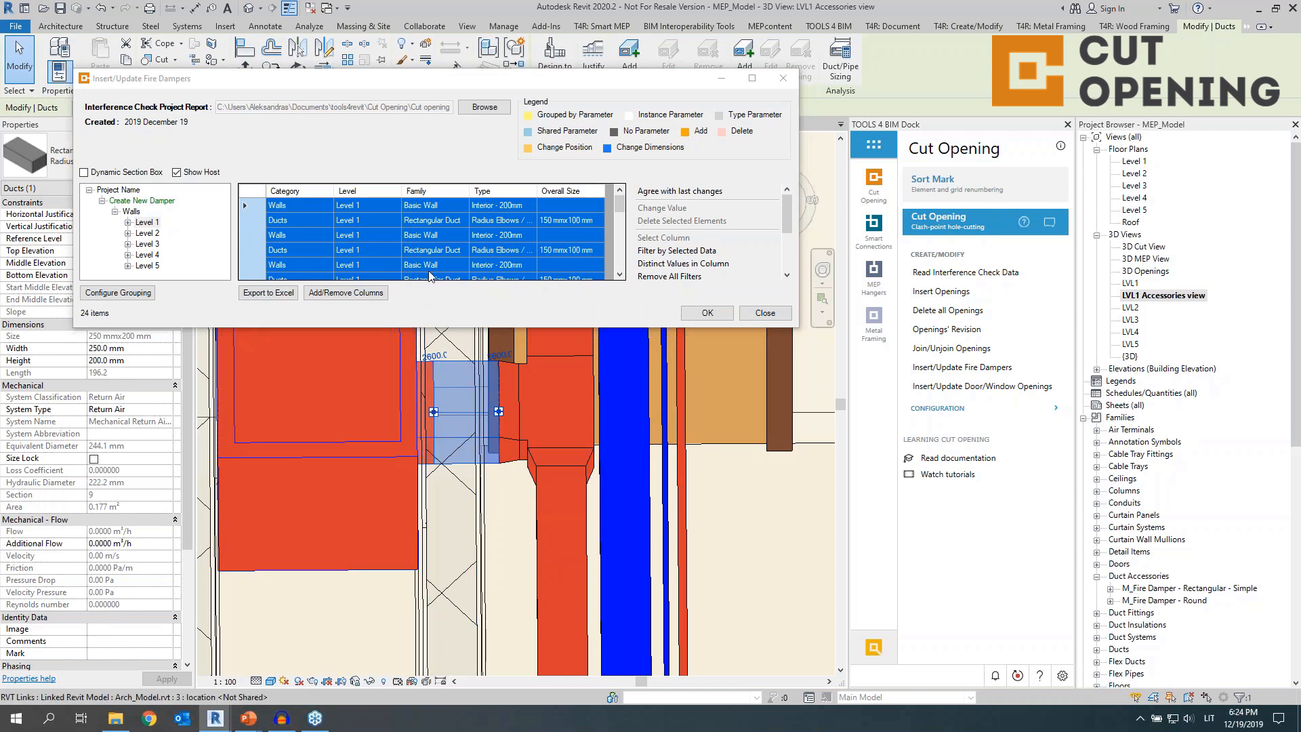
pyautogui.scroll(-2, 505, 396)
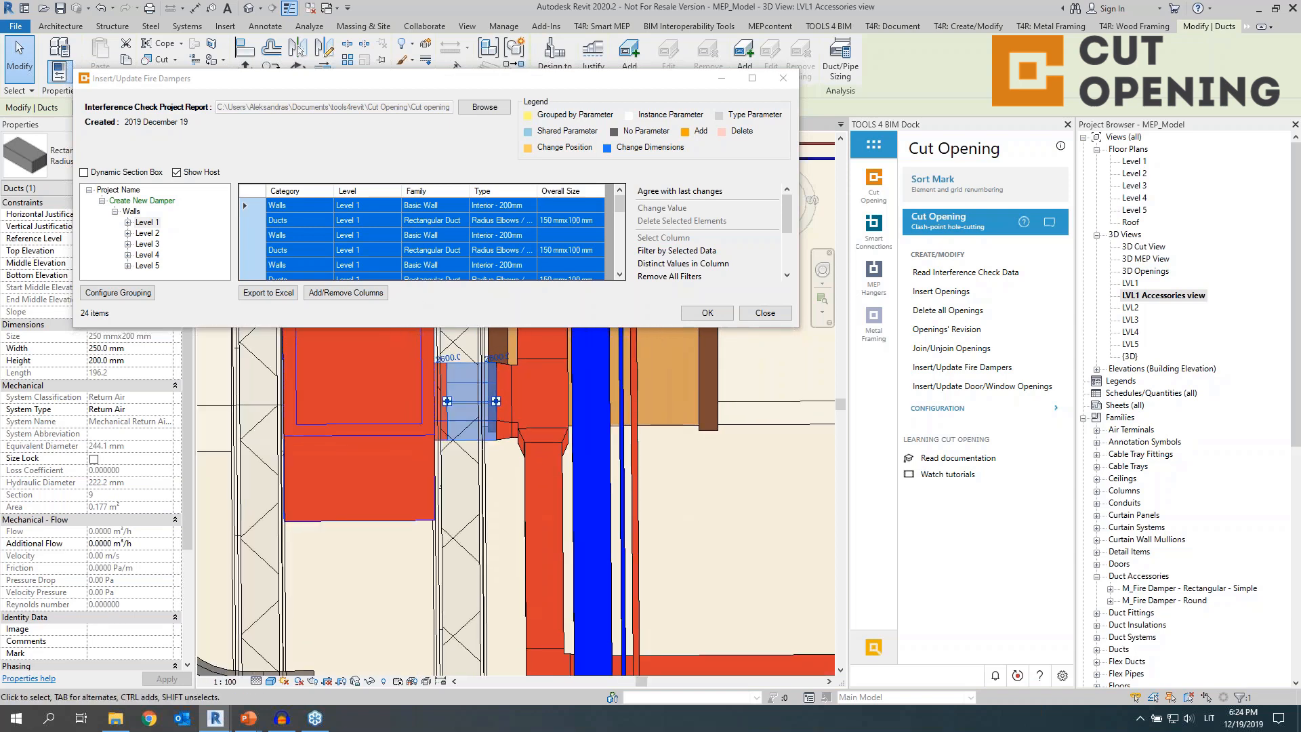
pyautogui.scroll(-1, 505, 396)
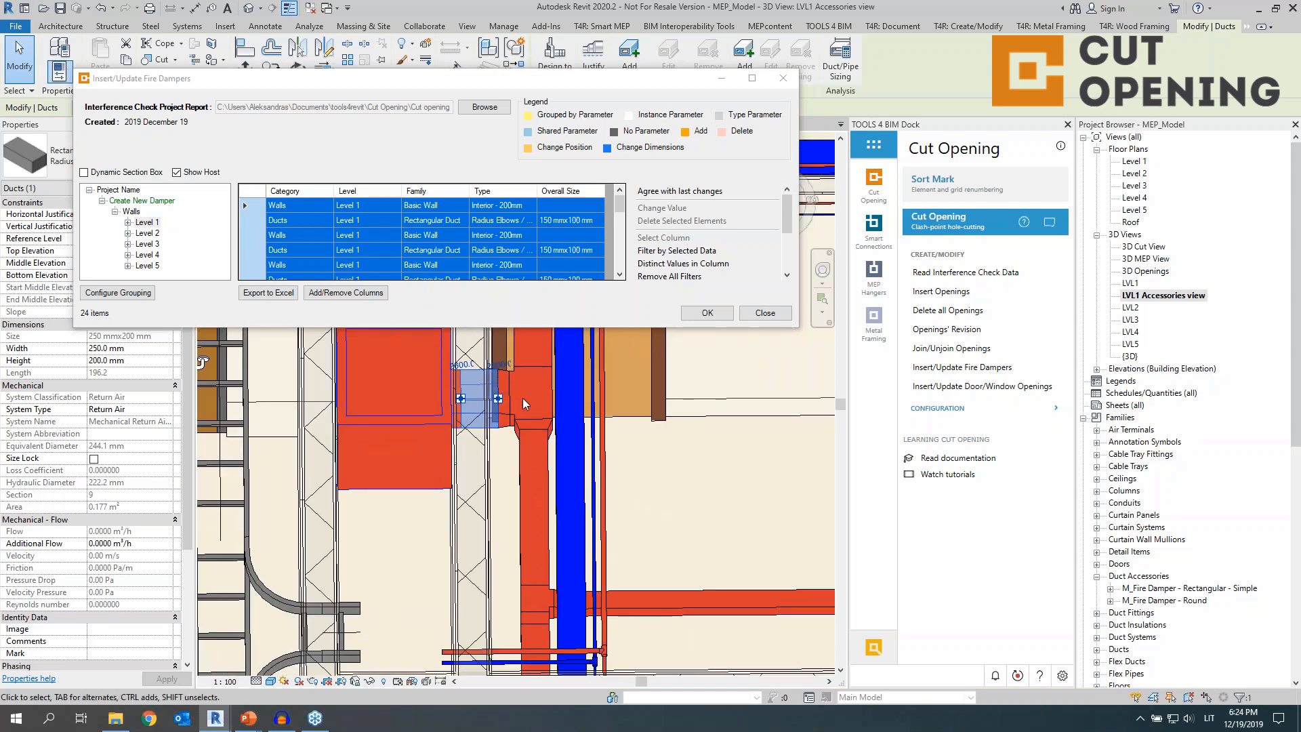
pyautogui.keyDown('shift'); pyautogui.moveTo(523, 404); pyautogui.dragTo(381, 613, button='middle'); pyautogui.keyUp('shift')
pyautogui.scroll(-1, 399, 571)
pyautogui.moveTo(437, 345); pyautogui.dragTo(469, 420, button='middle')
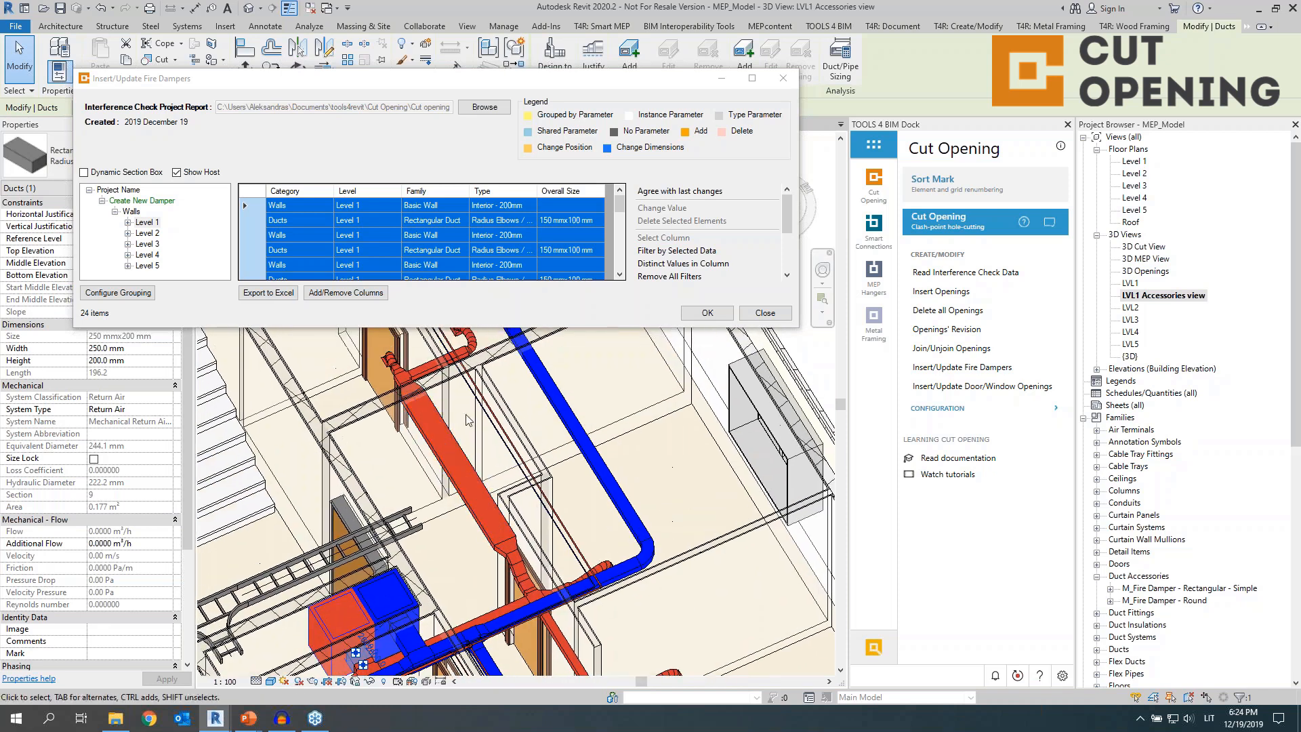
# Insert fire dampers for the selected Level 1 clashes, and close the insertion report and the Insert/Update Fire Dampers window
pyautogui.click(704, 314)
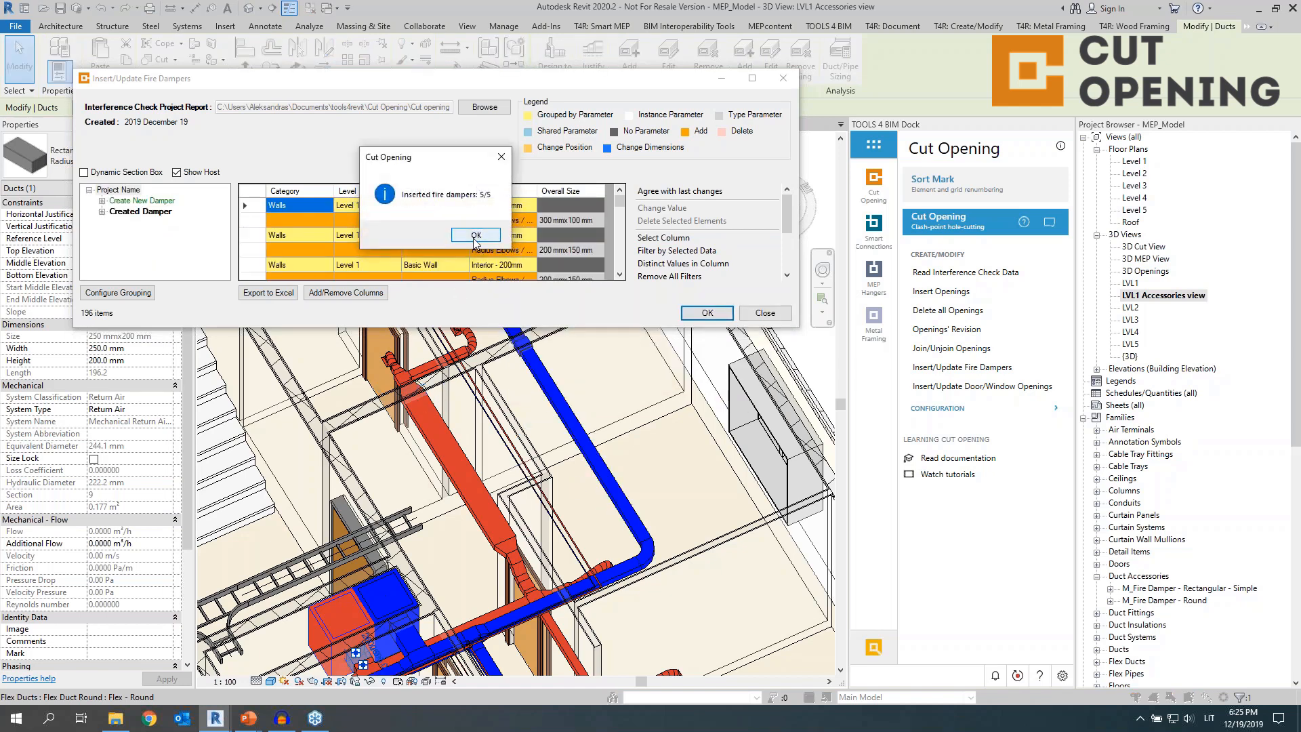
pyautogui.click(476, 235)
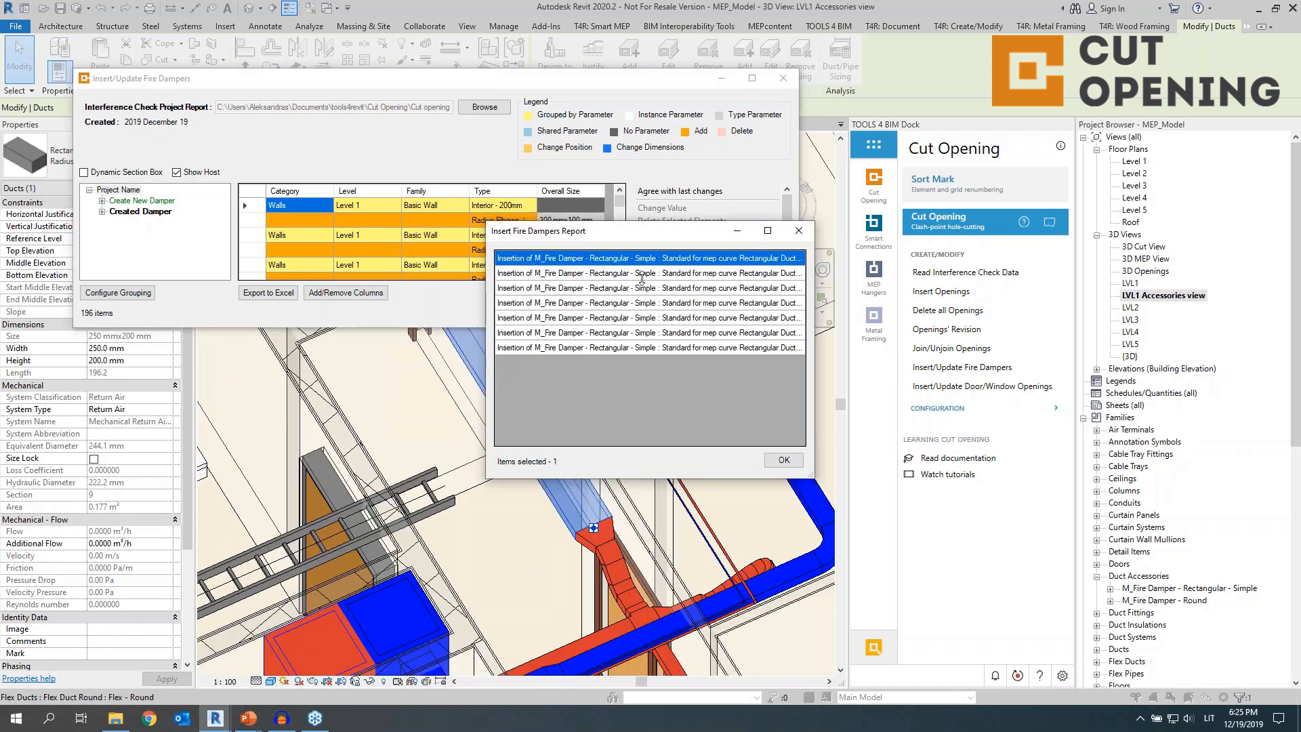
pyautogui.click(803, 236)
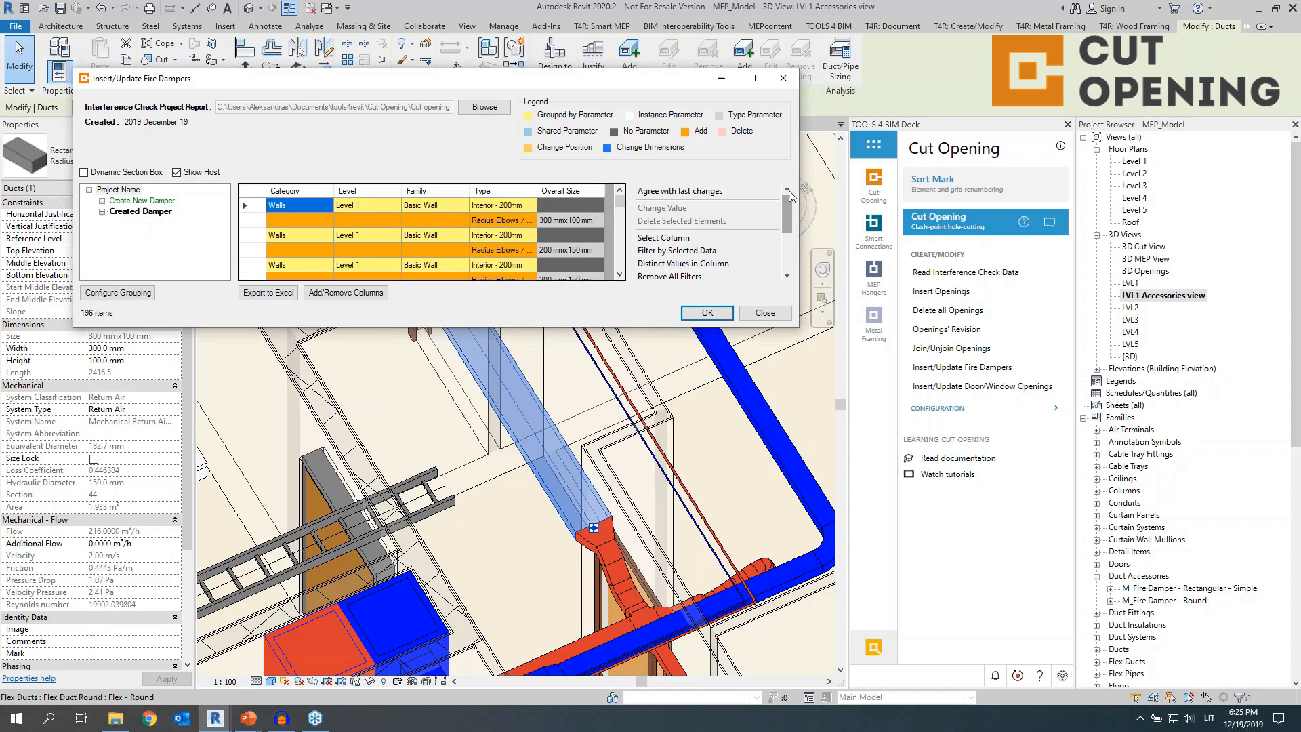
pyautogui.click(783, 78)
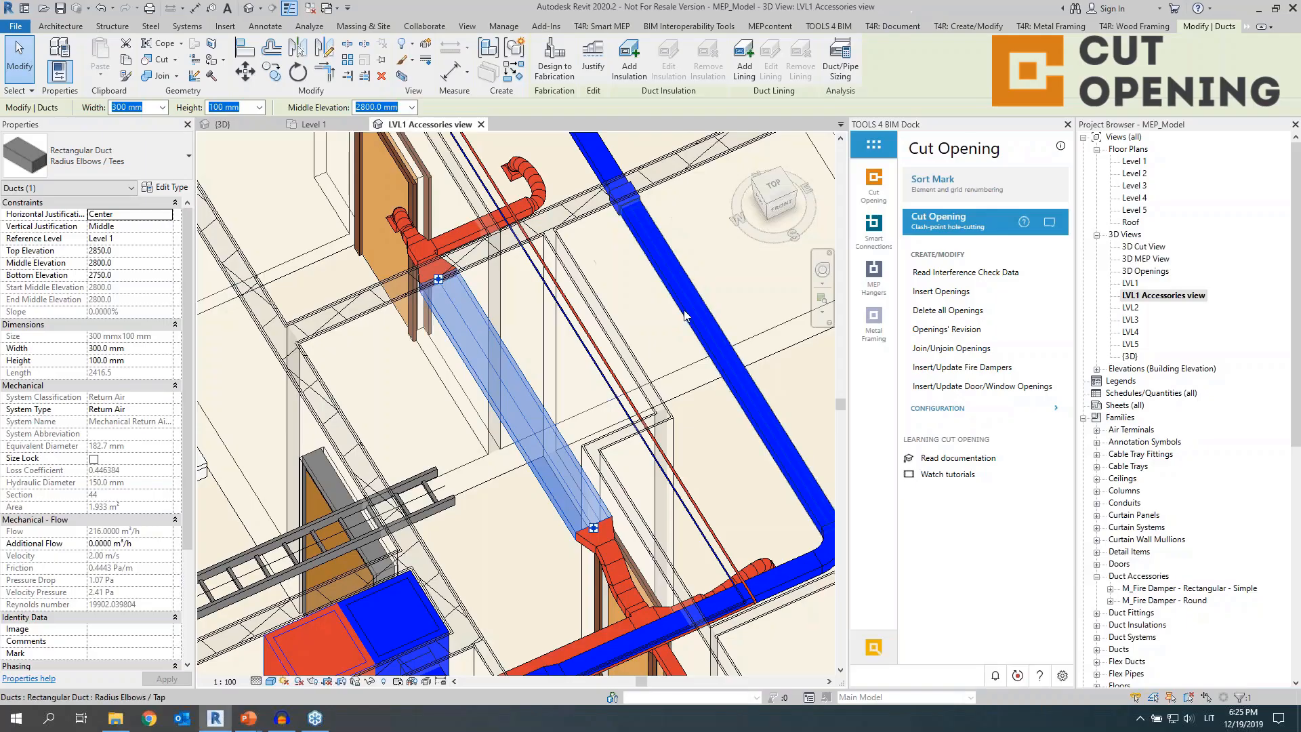
# Inspect the rectangular fire damper inserted where the supply duct crosses the interior wall
pyautogui.scroll(5, 684, 315)
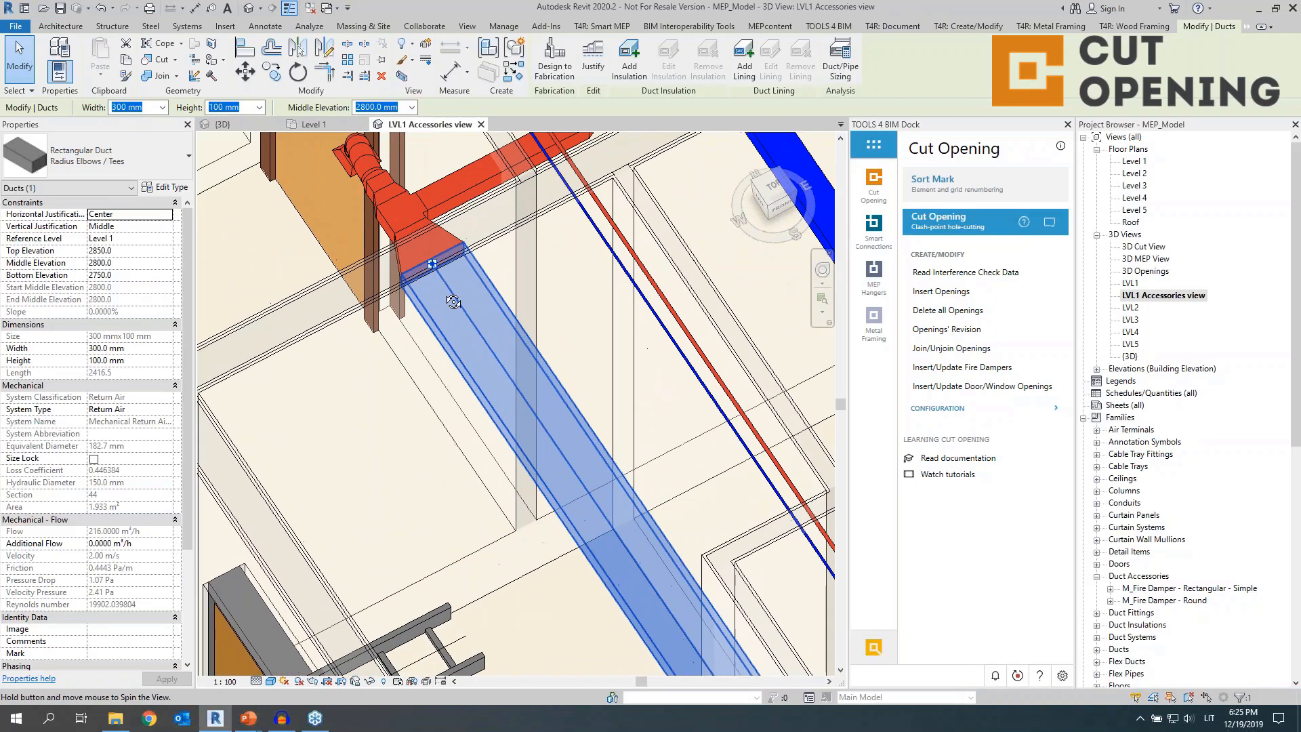
pyautogui.keyDown('shift'); pyautogui.moveTo(677, 318); pyautogui.dragTo(653, 495, button='middle'); pyautogui.keyUp('shift')
pyautogui.scroll(1, 419, 228)
pyautogui.click(447, 250)
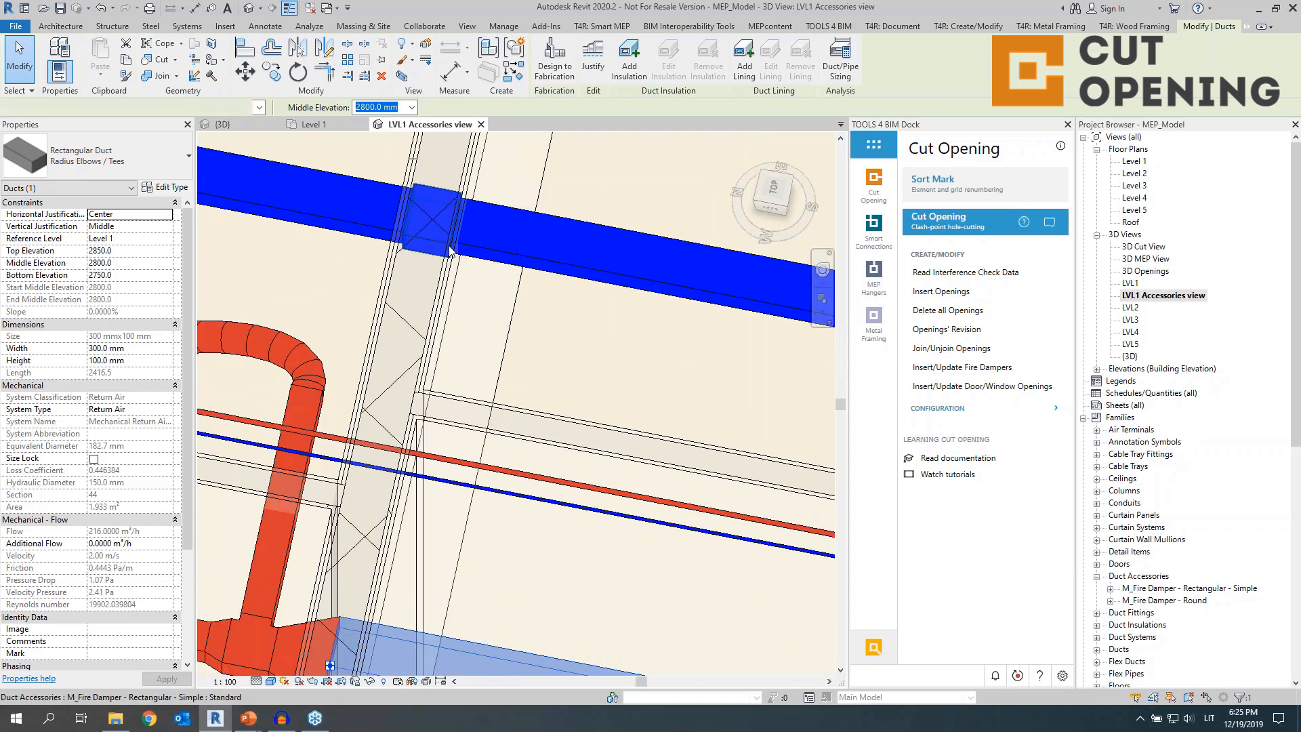
pyautogui.keyDown('shift'); pyautogui.moveTo(448, 250); pyautogui.dragTo(512, 389, button='middle'); pyautogui.keyUp('shift')
# Inspect the fire dampers on the supply and return air ducts at the wall near the air handling unit
pyautogui.scroll(-4, 419, 212)
pyautogui.scroll(2, 368, 578)
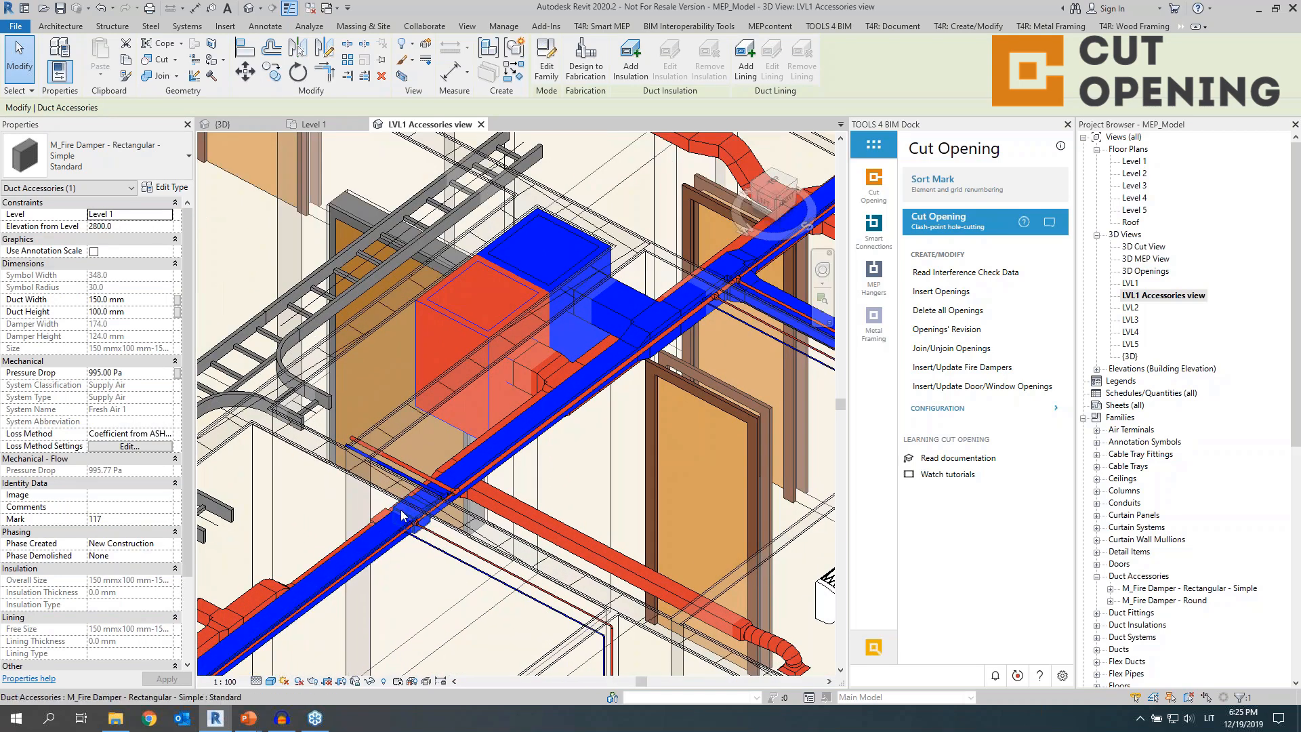
pyautogui.click(414, 509)
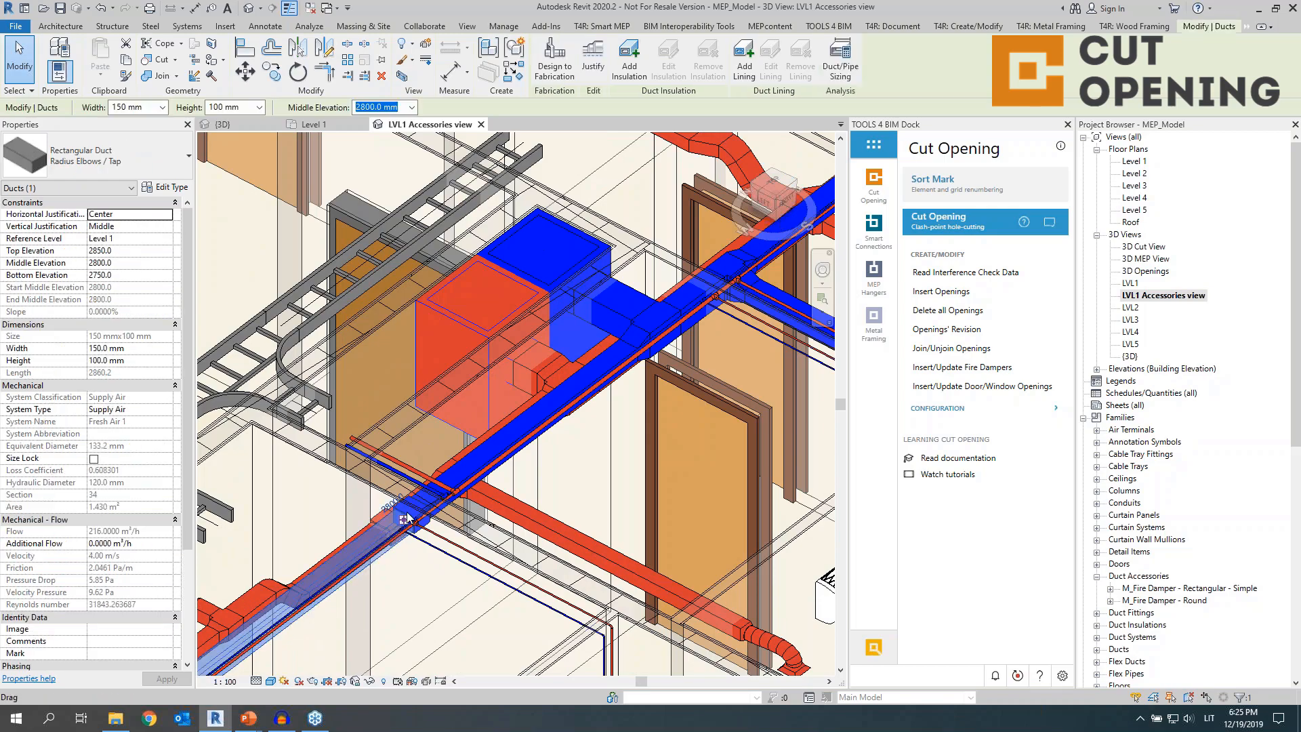
pyautogui.press('Escape')
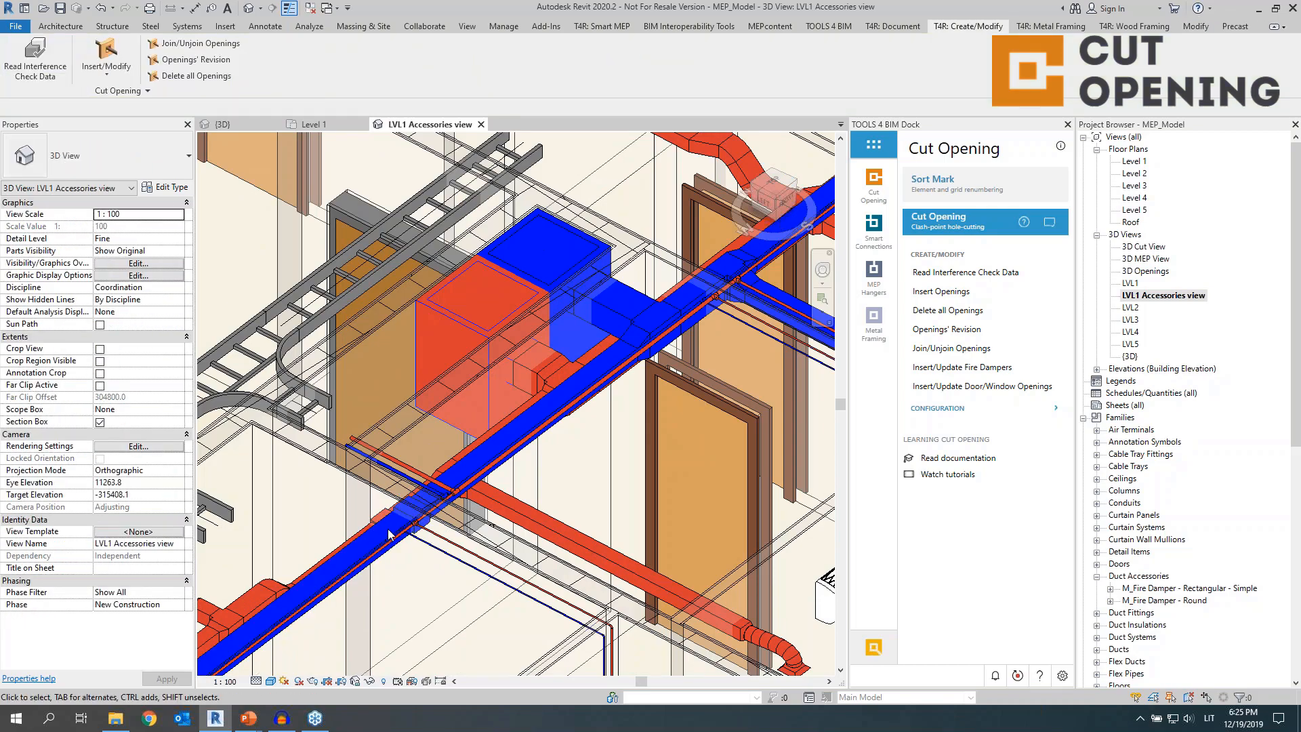
pyautogui.keyDown('shift'); pyautogui.moveTo(395, 532); pyautogui.dragTo(475, 501, button='middle'); pyautogui.keyUp('shift')
pyautogui.click(434, 530)
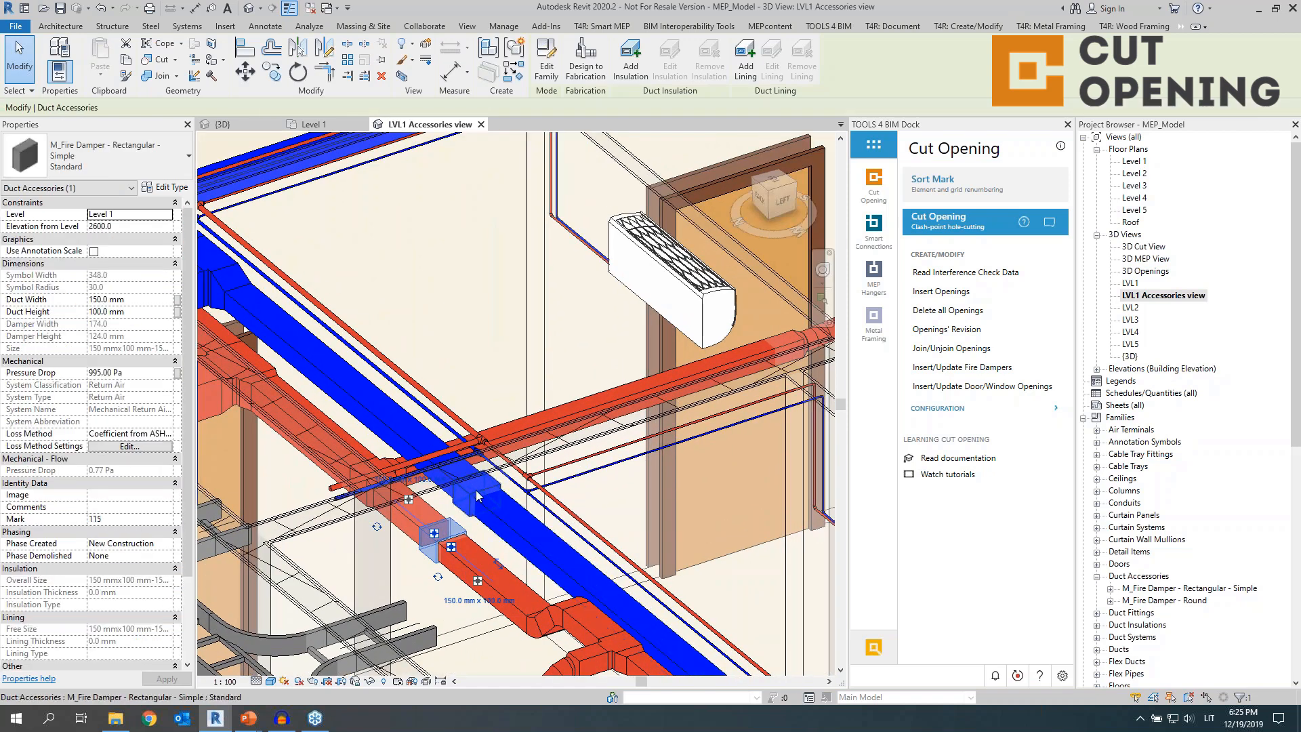
pyautogui.keyDown('shift'); pyautogui.moveTo(476, 500); pyautogui.dragTo(499, 447, button='middle'); pyautogui.keyUp('shift')
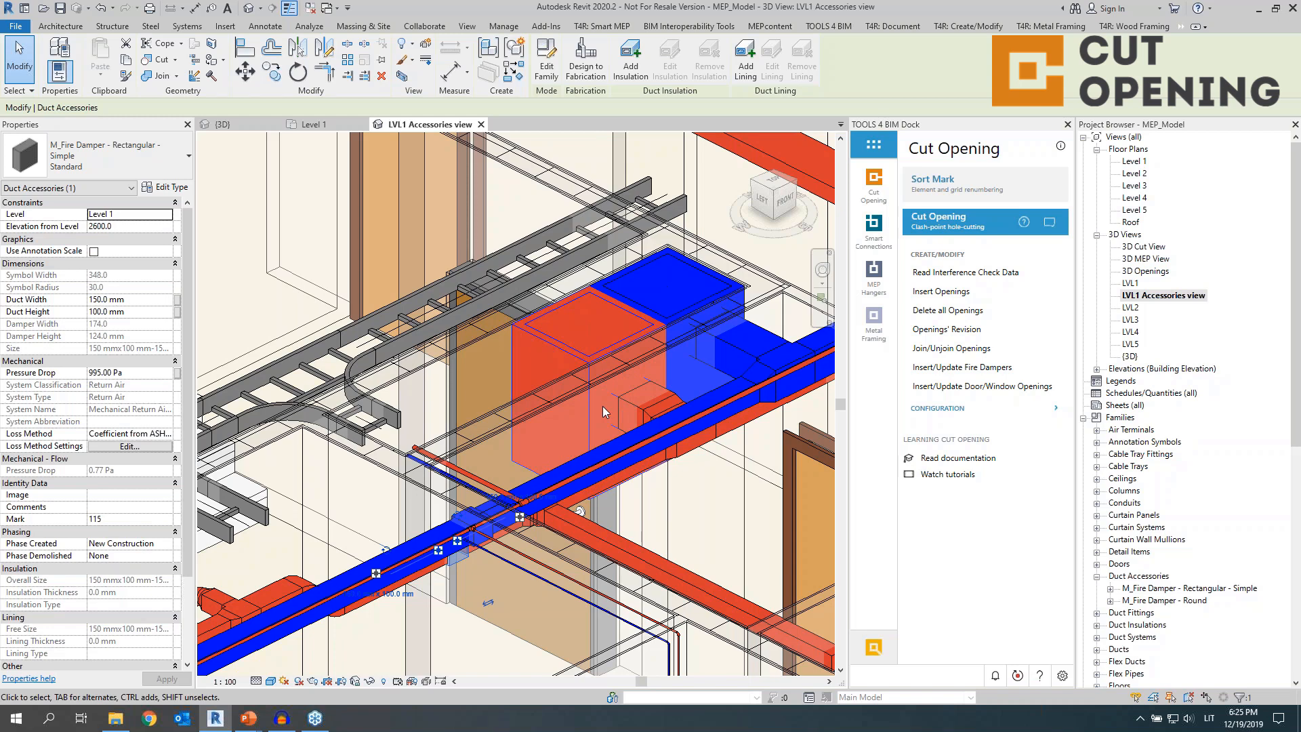
# Switch from MEP_Model to the recent Struct_Model project and widen its Project Browser
pyautogui.hotkey('alt', 'F4')
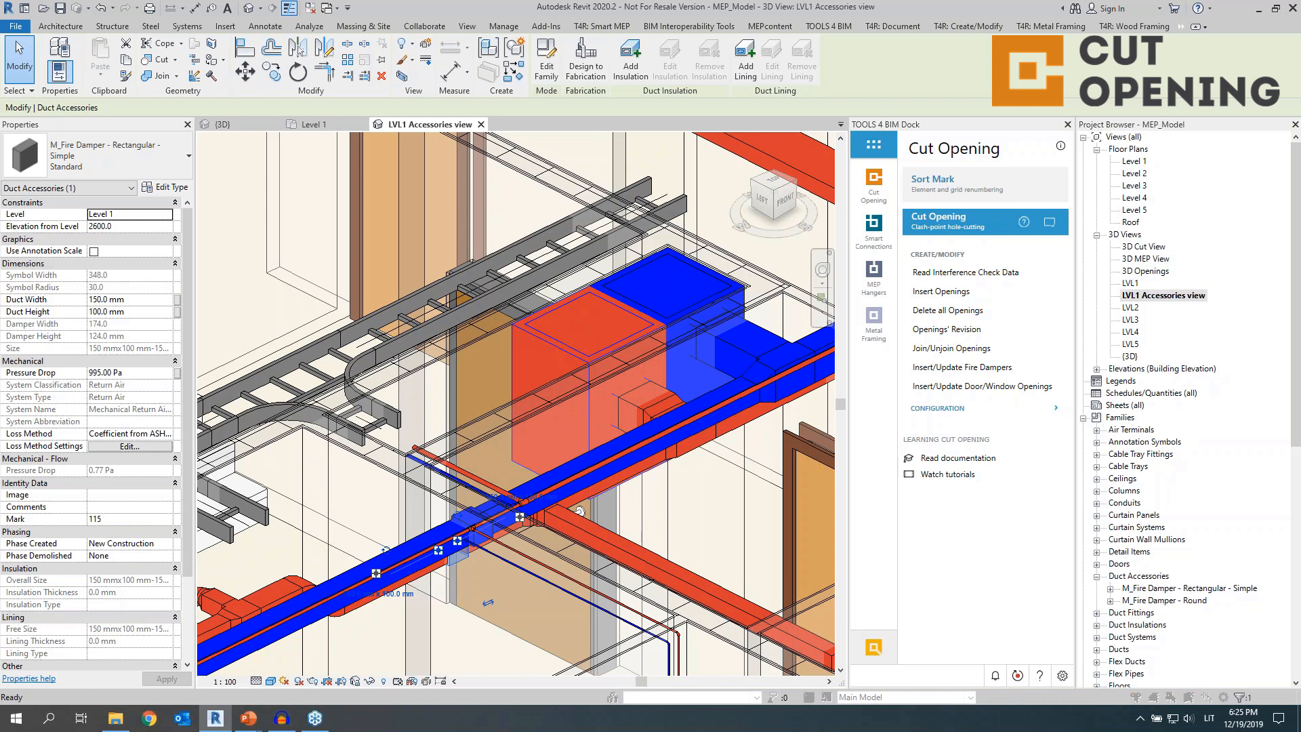
pyautogui.click(679, 360)
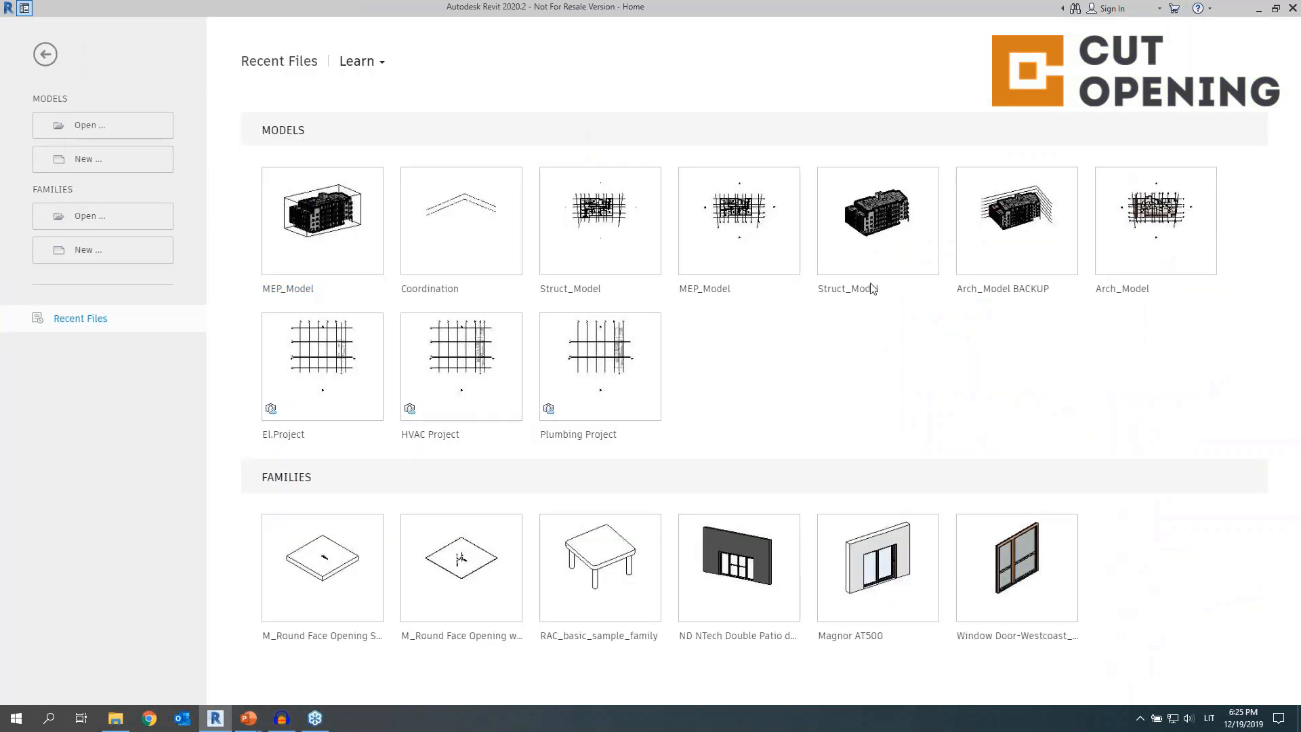
pyautogui.click(874, 257)
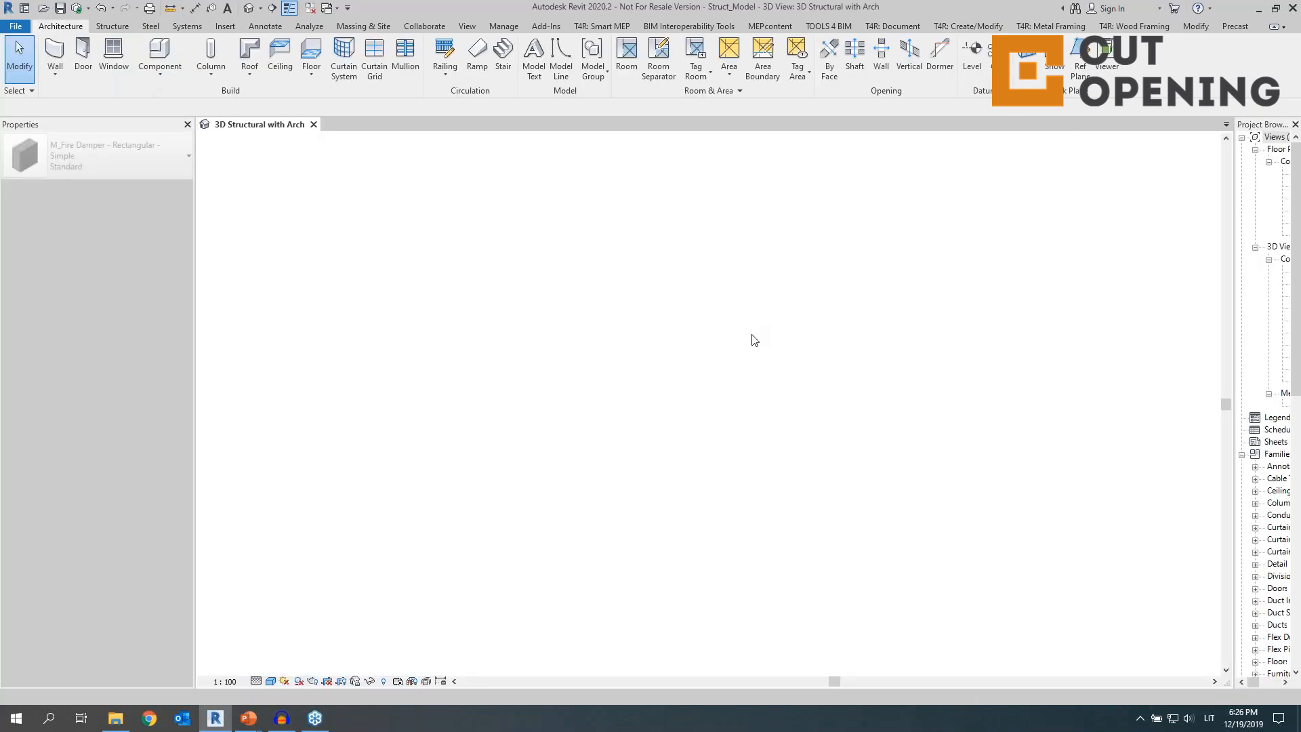
pyautogui.keyDown('shift'); pyautogui.moveTo(683, 455); pyautogui.dragTo(969, 400, button='middle'); pyautogui.keyUp('shift')
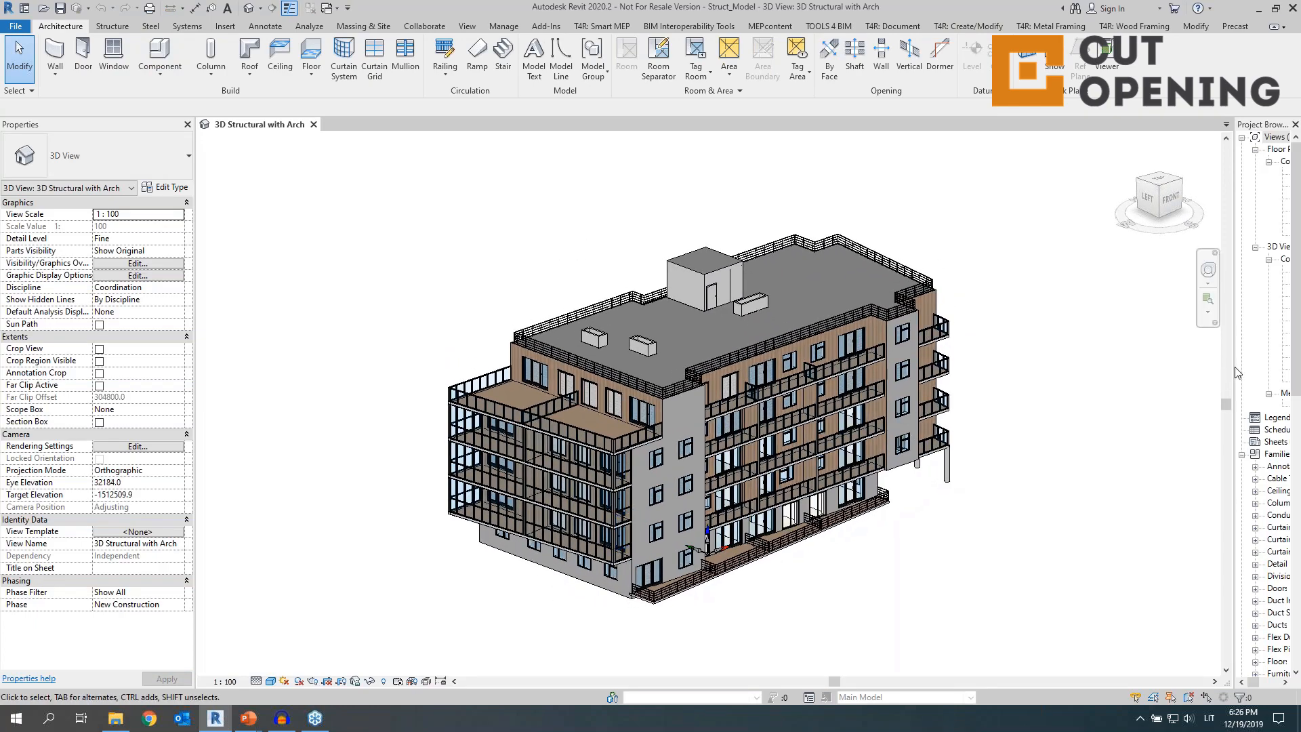
pyautogui.moveTo(1234, 372); pyautogui.dragTo(1084, 376)
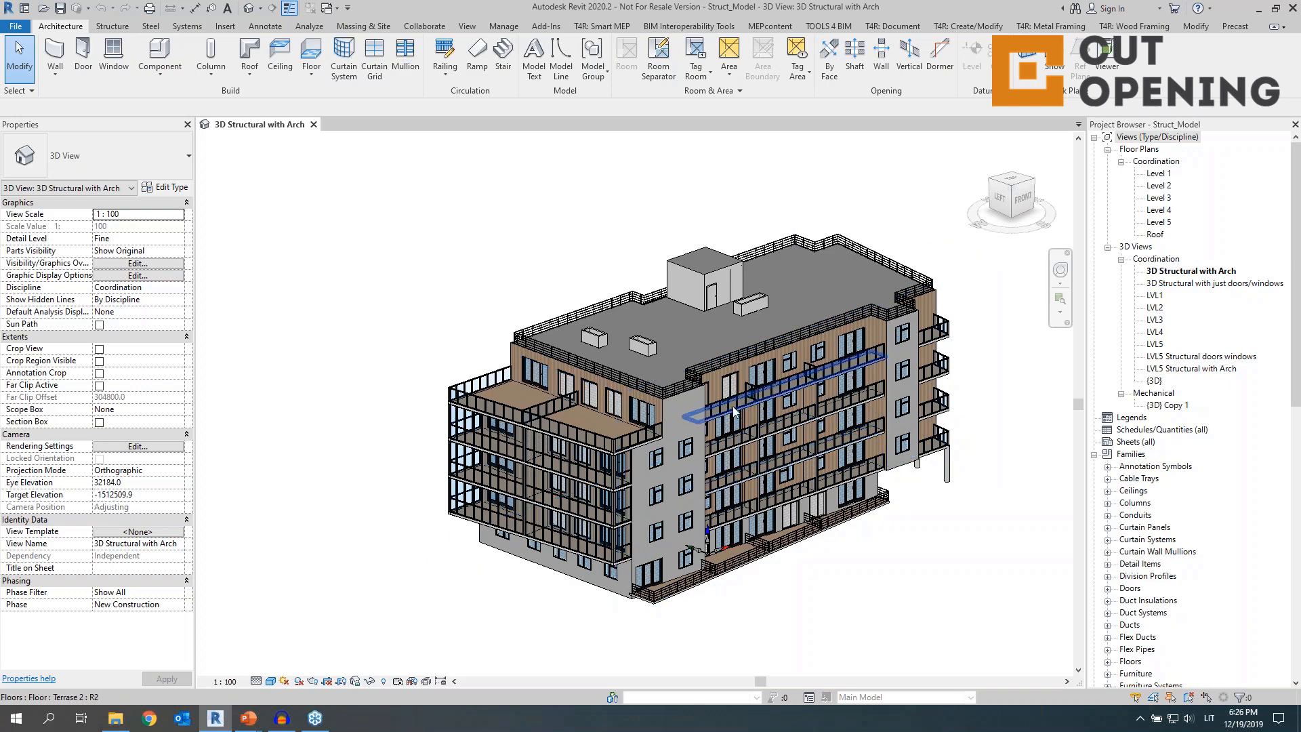
# Select the linked Arch_Model.rvt at the building's brick corner and temporarily isolate it in the 3D view
pyautogui.scroll(5, 734, 410)
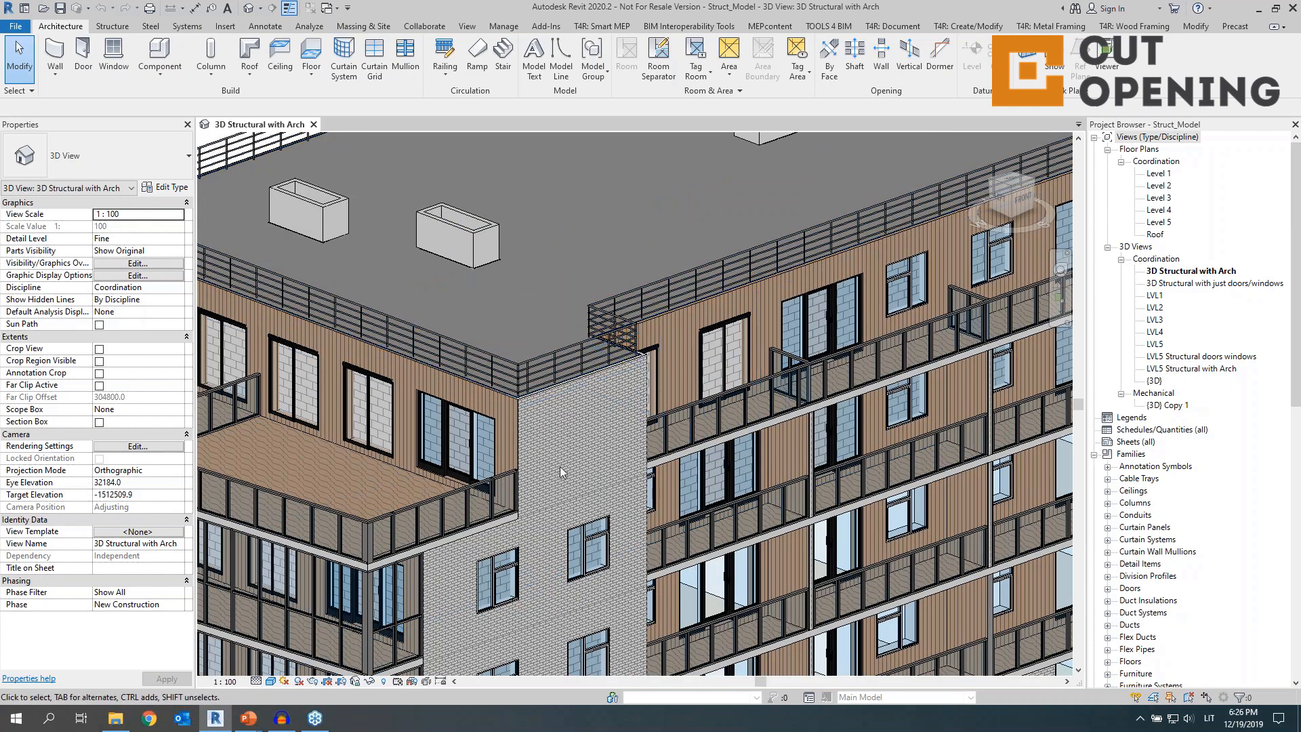
pyautogui.click(520, 467)
pyautogui.press('Escape')
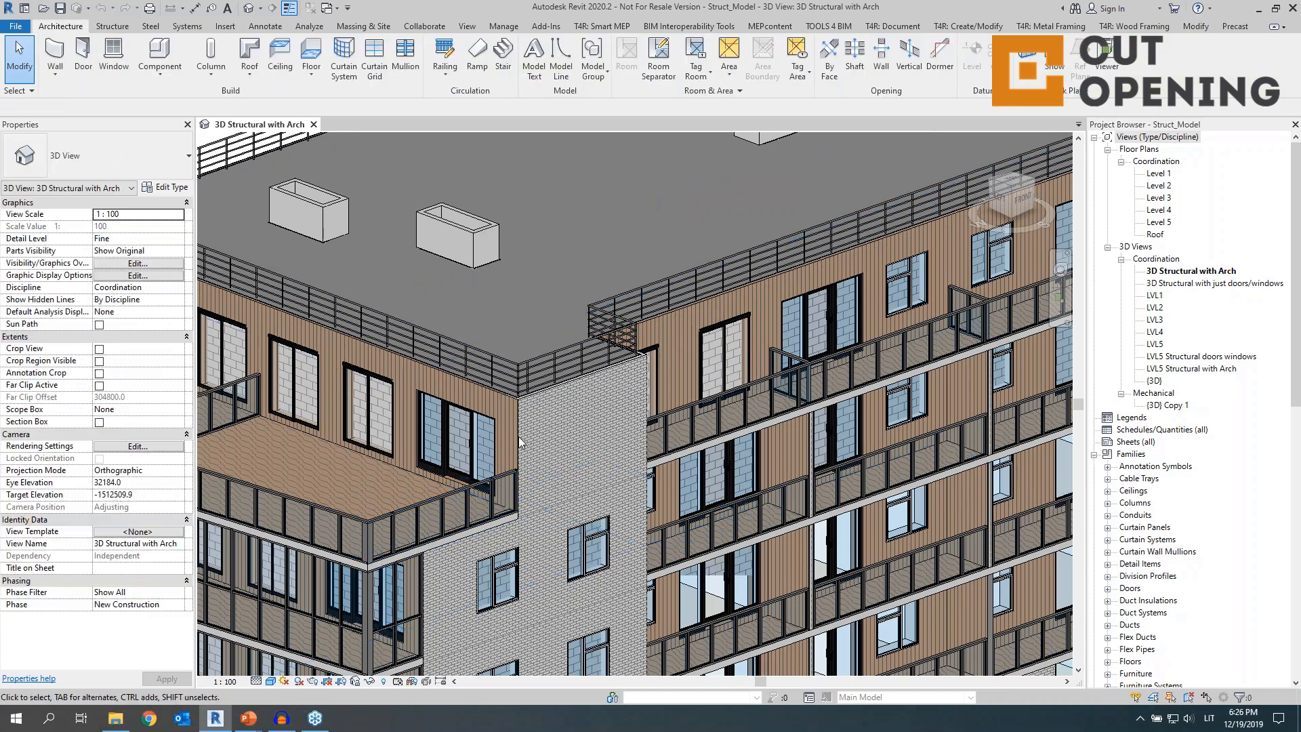
pyautogui.click(526, 454)
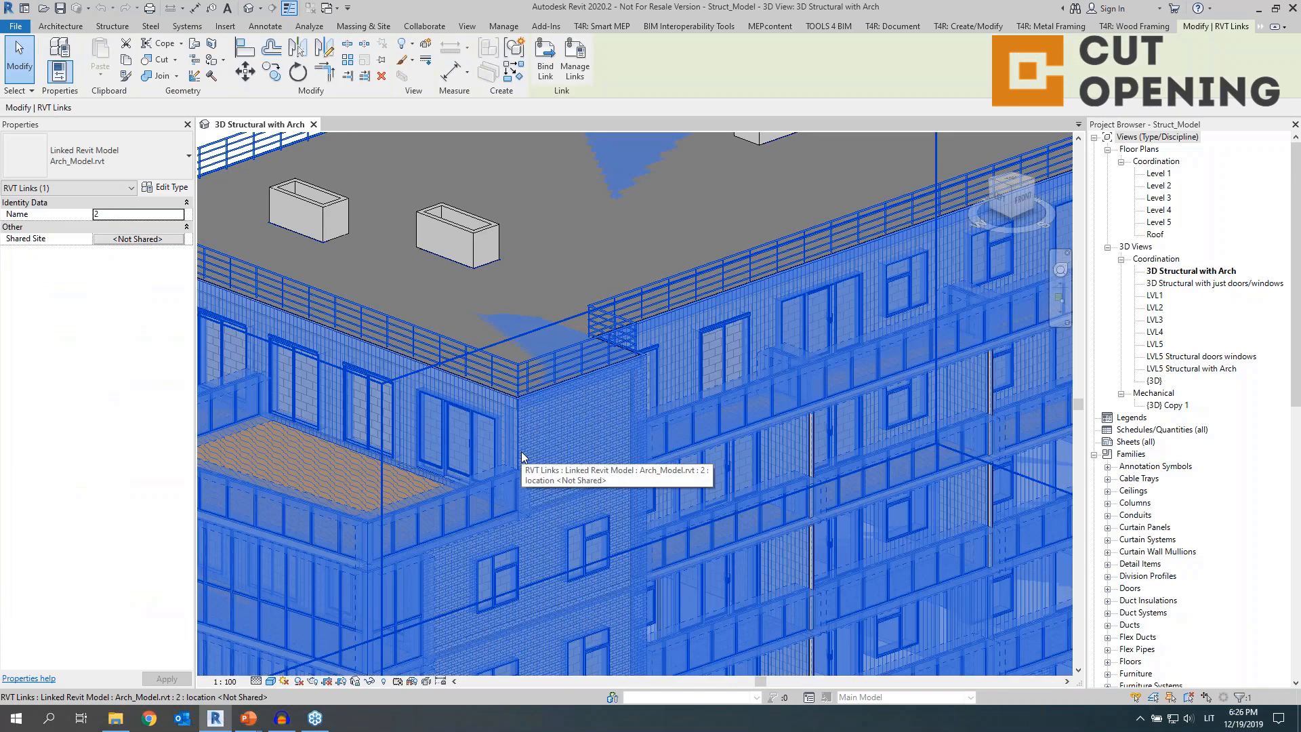
pyautogui.press('h')
pyautogui.press('i')
pyautogui.press('z')
pyautogui.press('f')
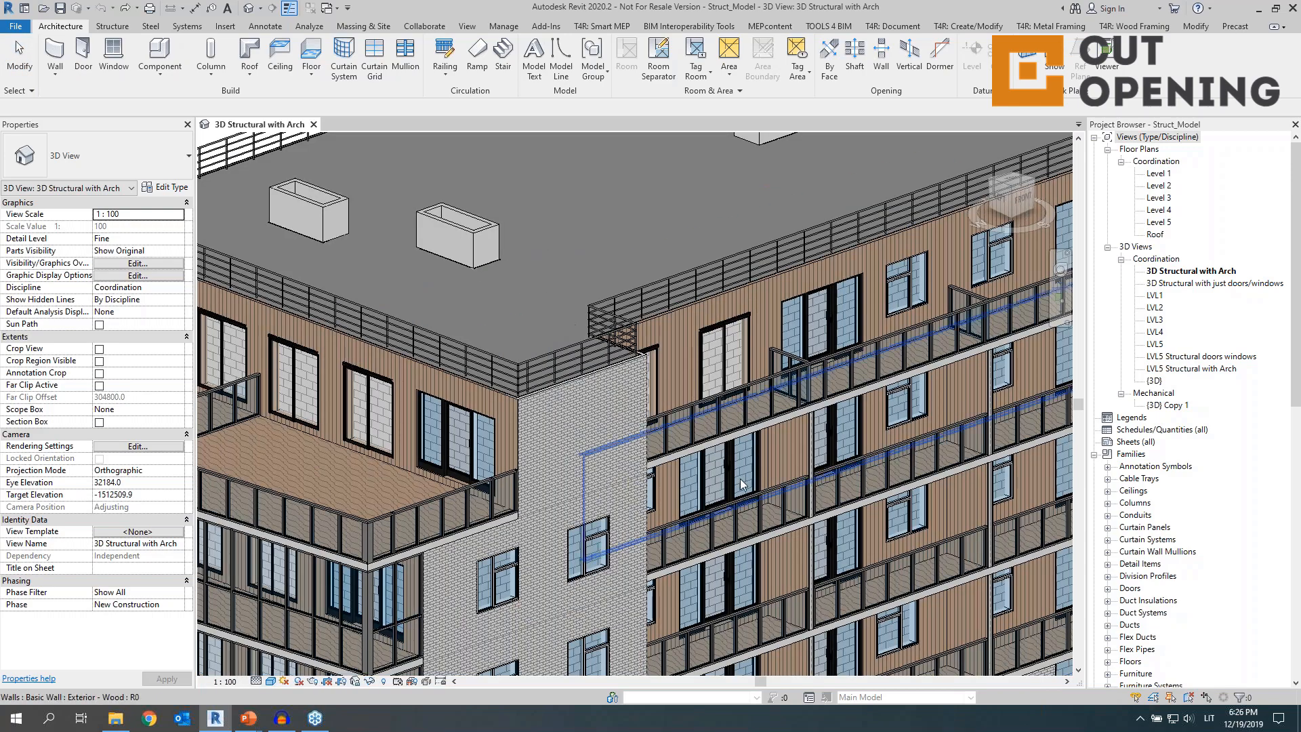
# Examine the doors and windows on the balcony facade and show the TOOLS 4 BIM dock
pyautogui.scroll(-1, 706, 453)
pyautogui.moveTo(769, 495); pyautogui.dragTo(712, 410, button='middle')
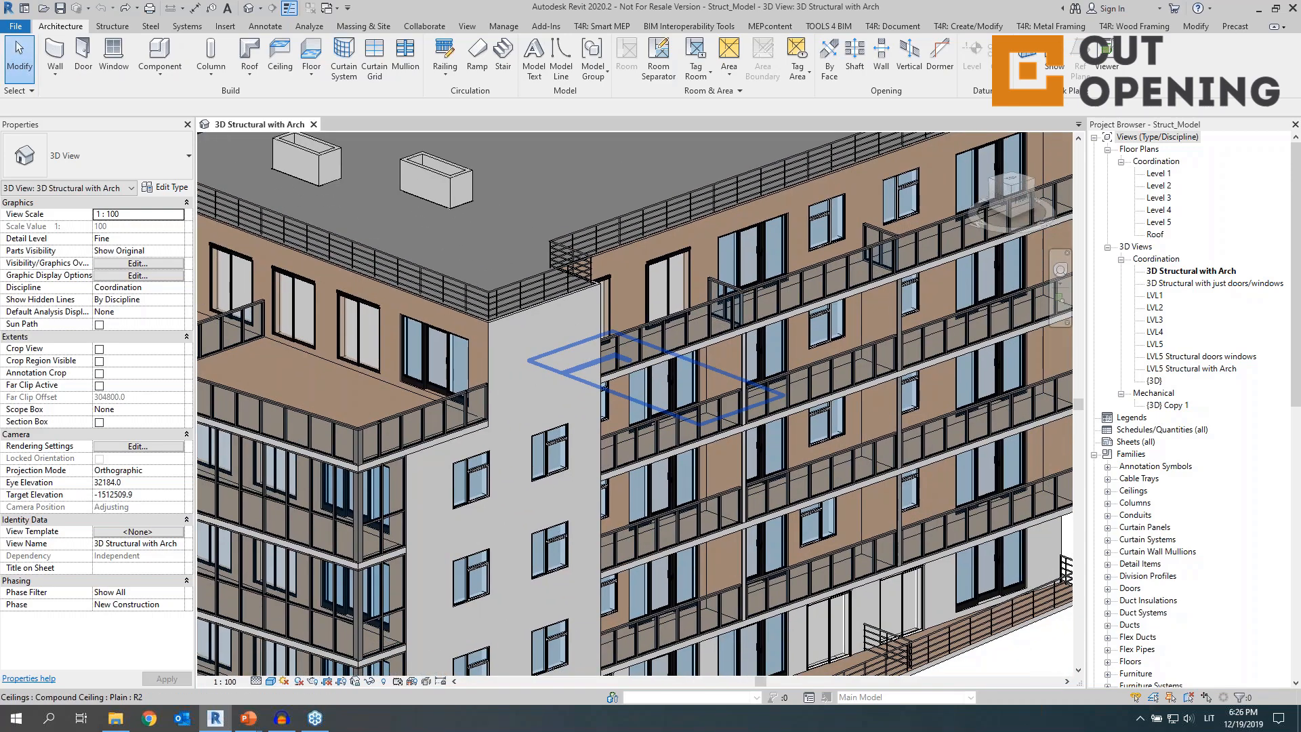
pyautogui.scroll(2, 662, 296)
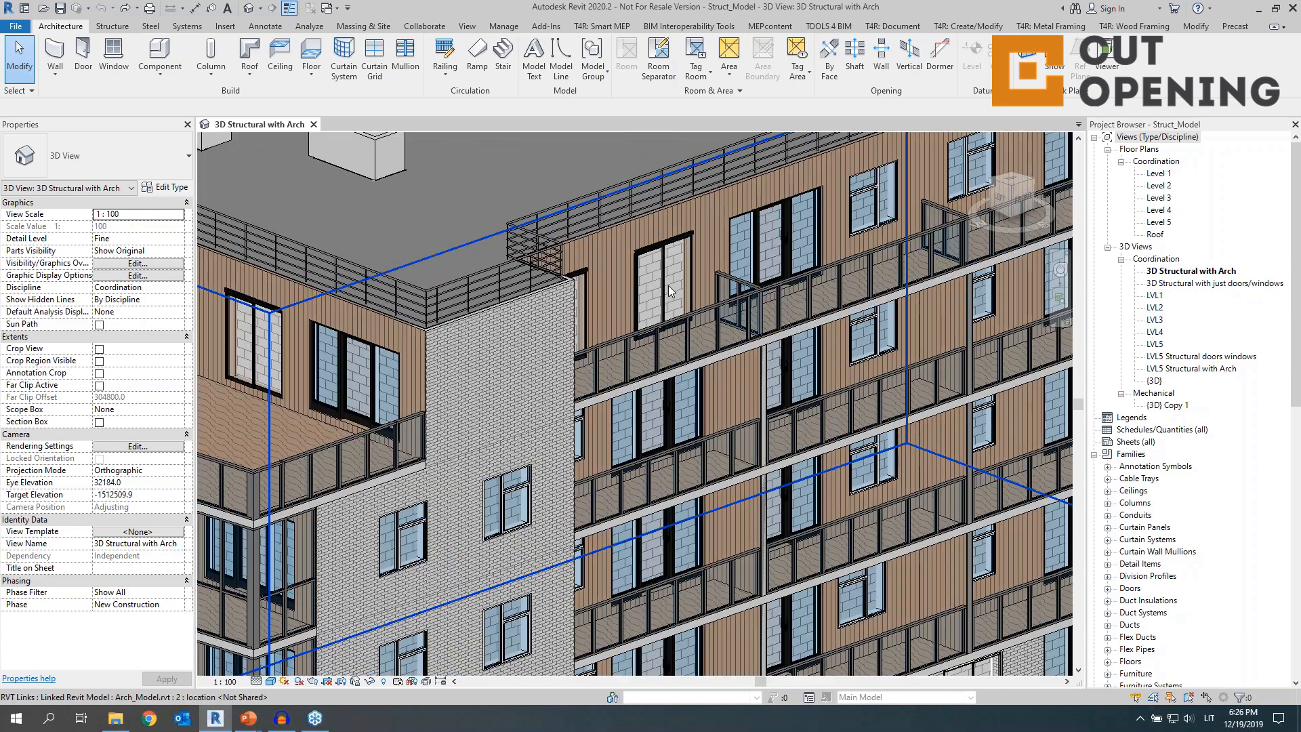
pyautogui.keyDown('shift'); pyautogui.moveTo(663, 296); pyautogui.dragTo(532, 296, button='middle'); pyautogui.keyUp('shift')
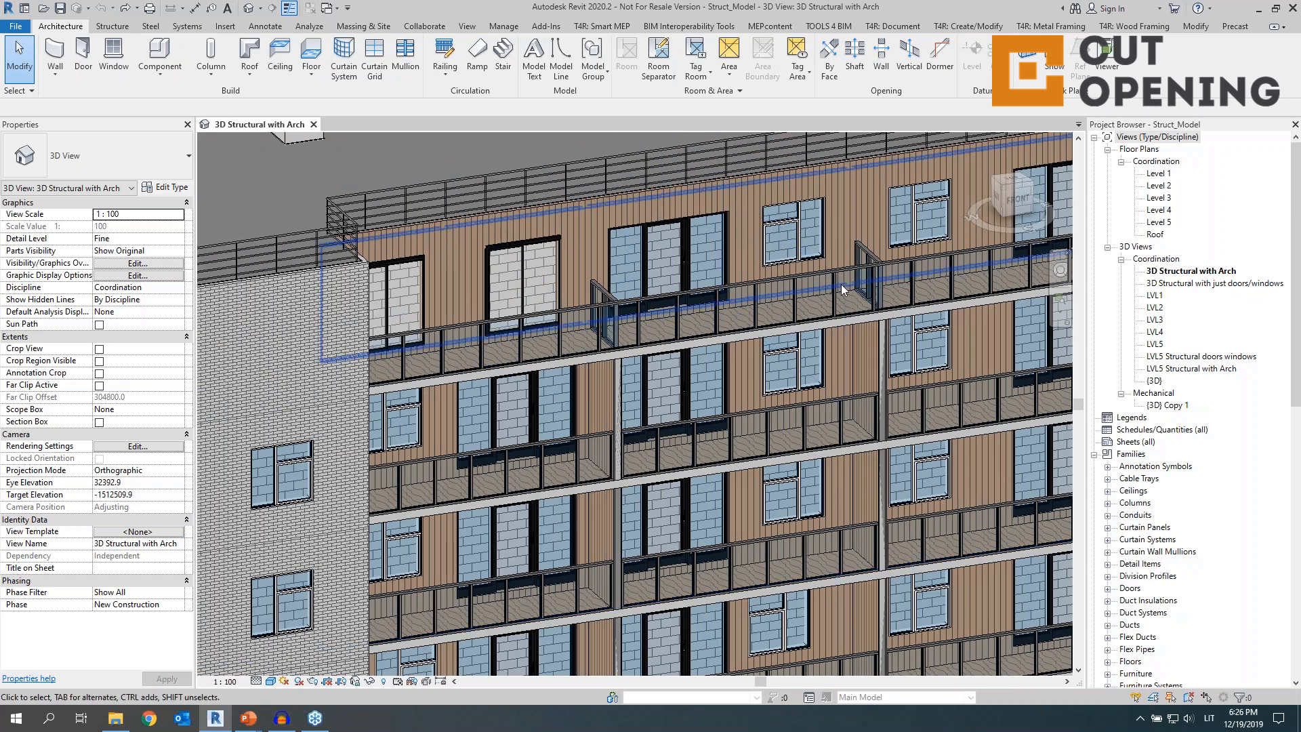
pyautogui.click(829, 25)
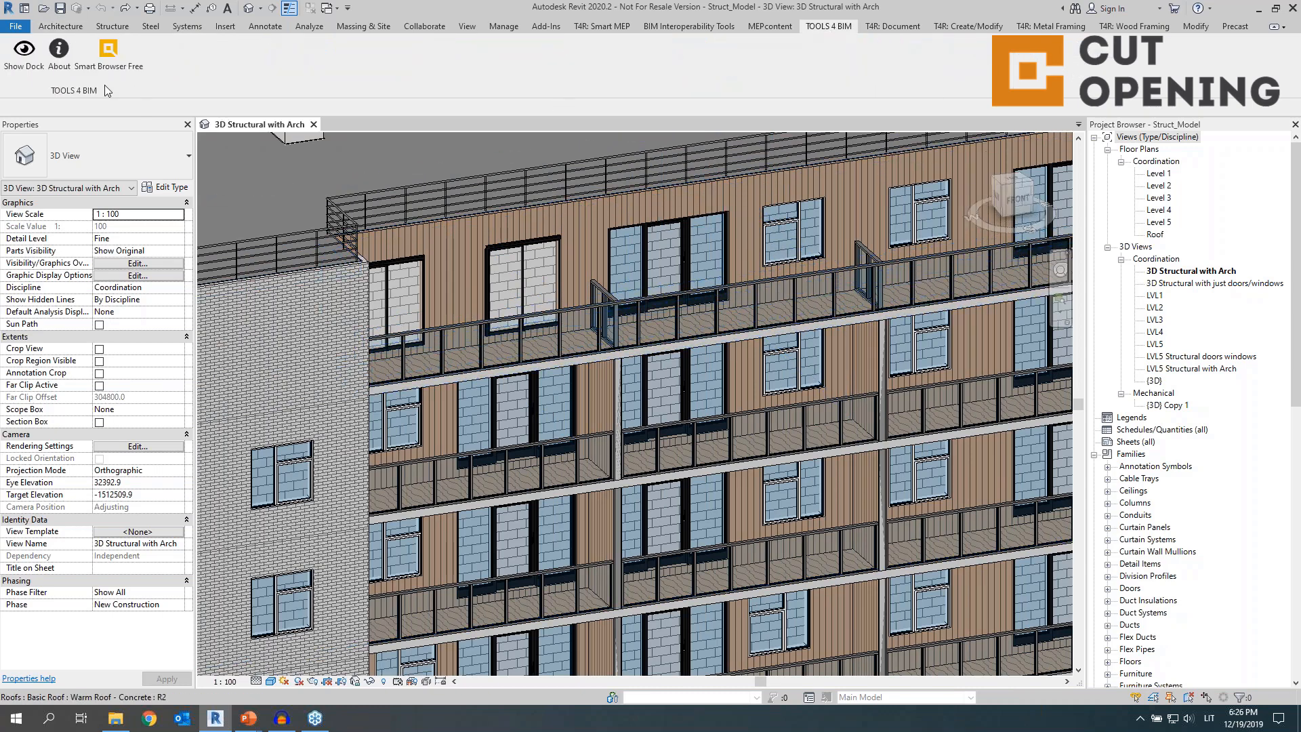
pyautogui.click(22, 53)
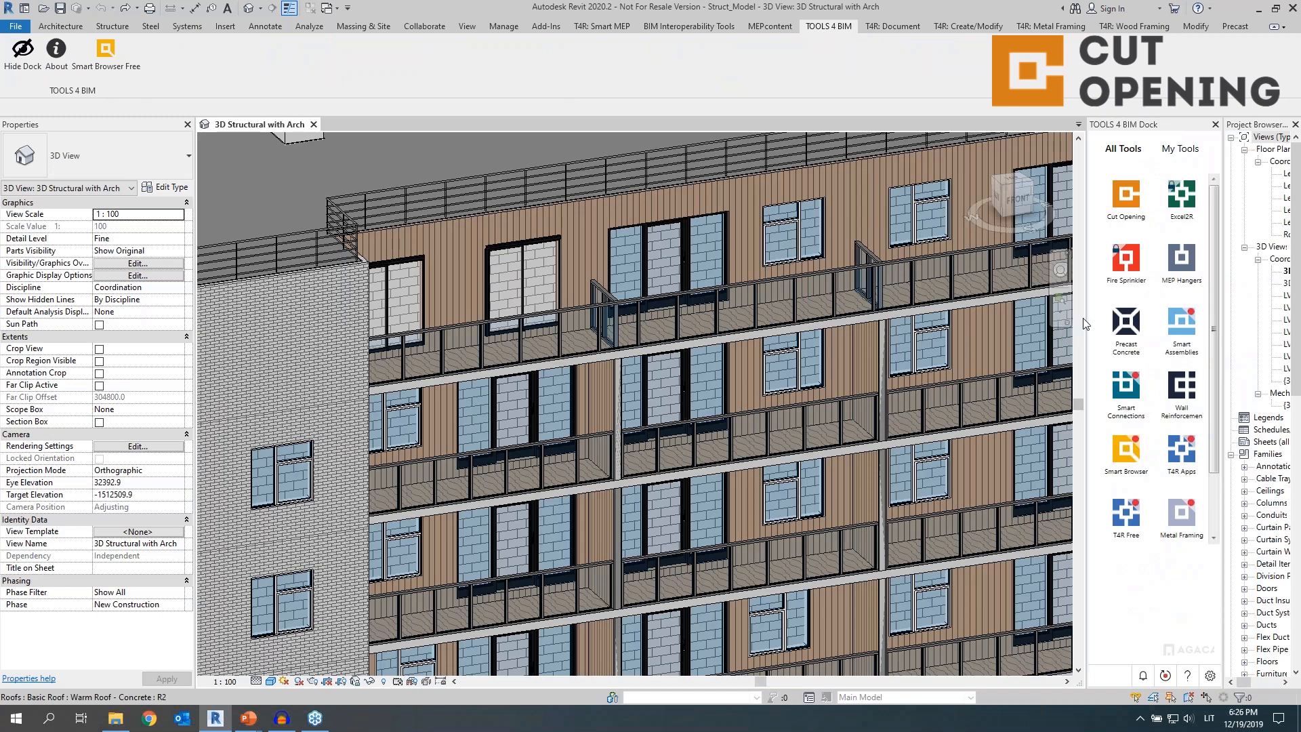
# Widen the TOOLS 4 BIM dock and open the Door/Window Opening Configuration of the Cut Opening tool
pyautogui.moveTo(1087, 330); pyautogui.dragTo(1024, 305)
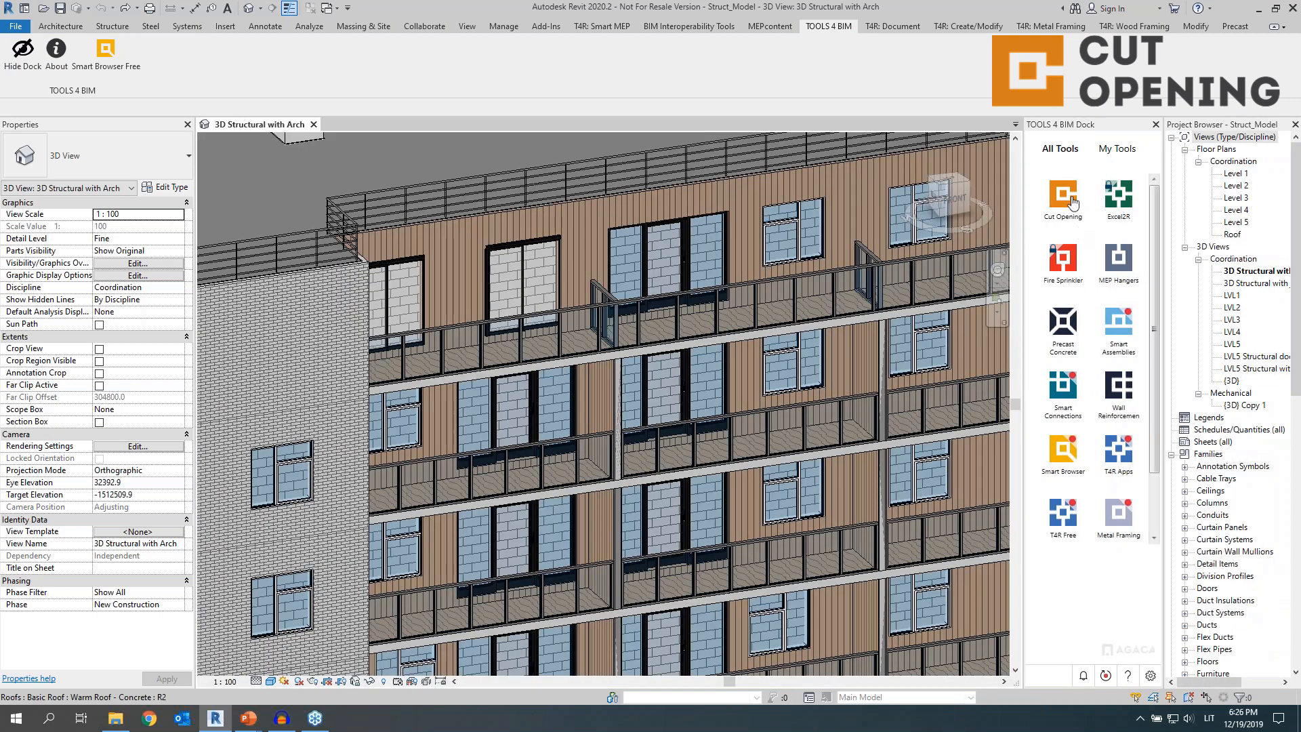
pyautogui.click(1069, 197)
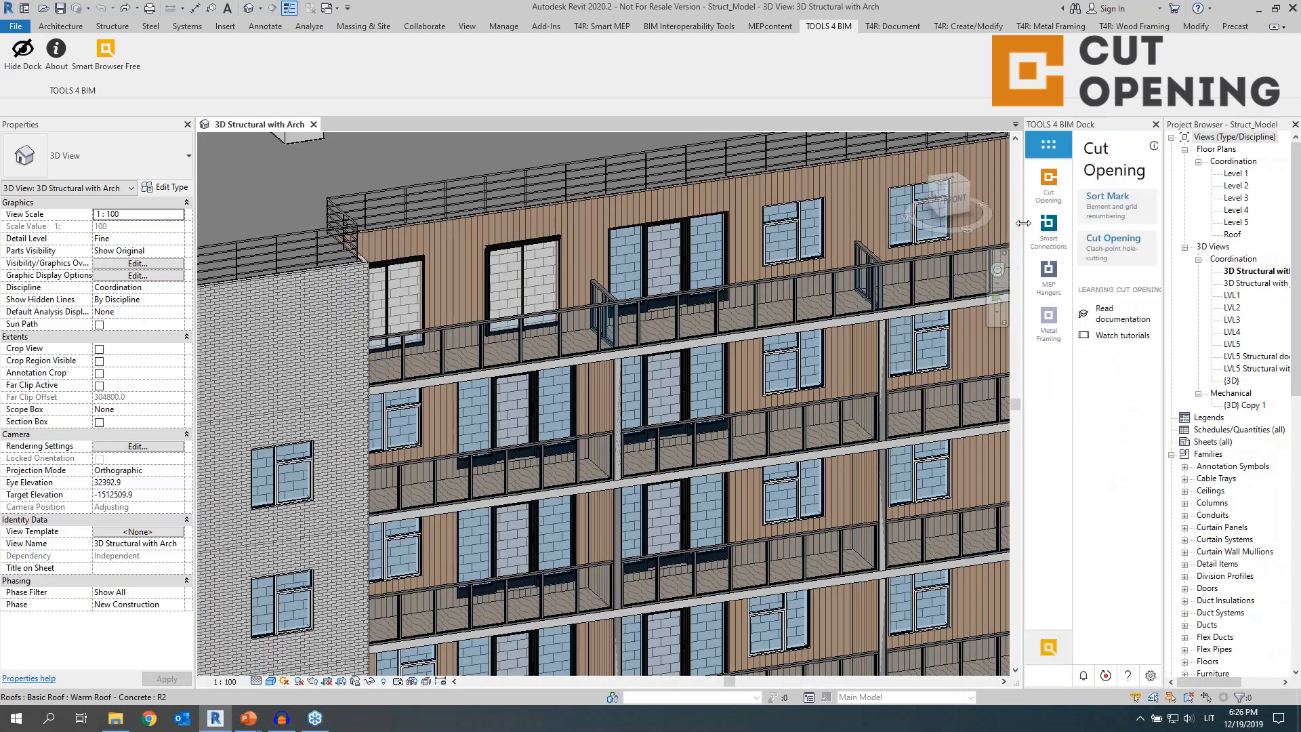
pyautogui.moveTo(1023, 223); pyautogui.dragTo(889, 227)
pyautogui.click(1012, 229)
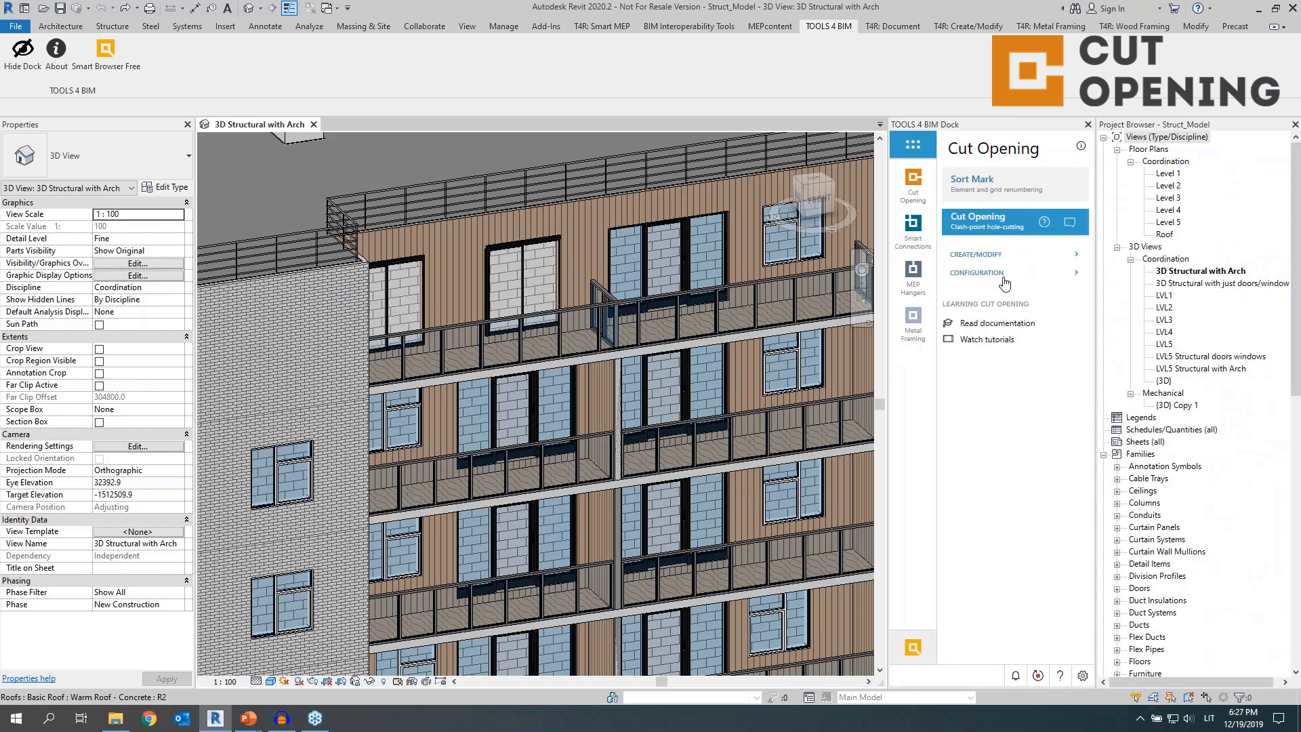
pyautogui.click(1004, 282)
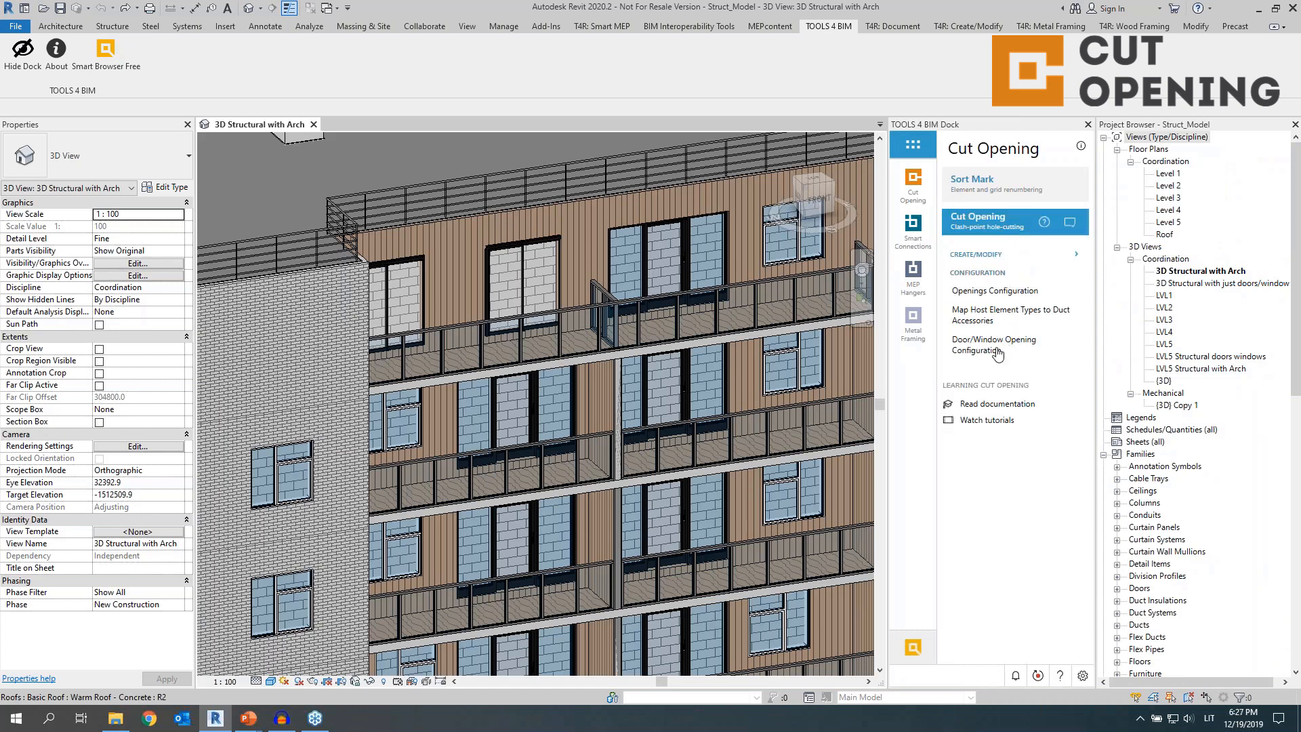
pyautogui.click(994, 345)
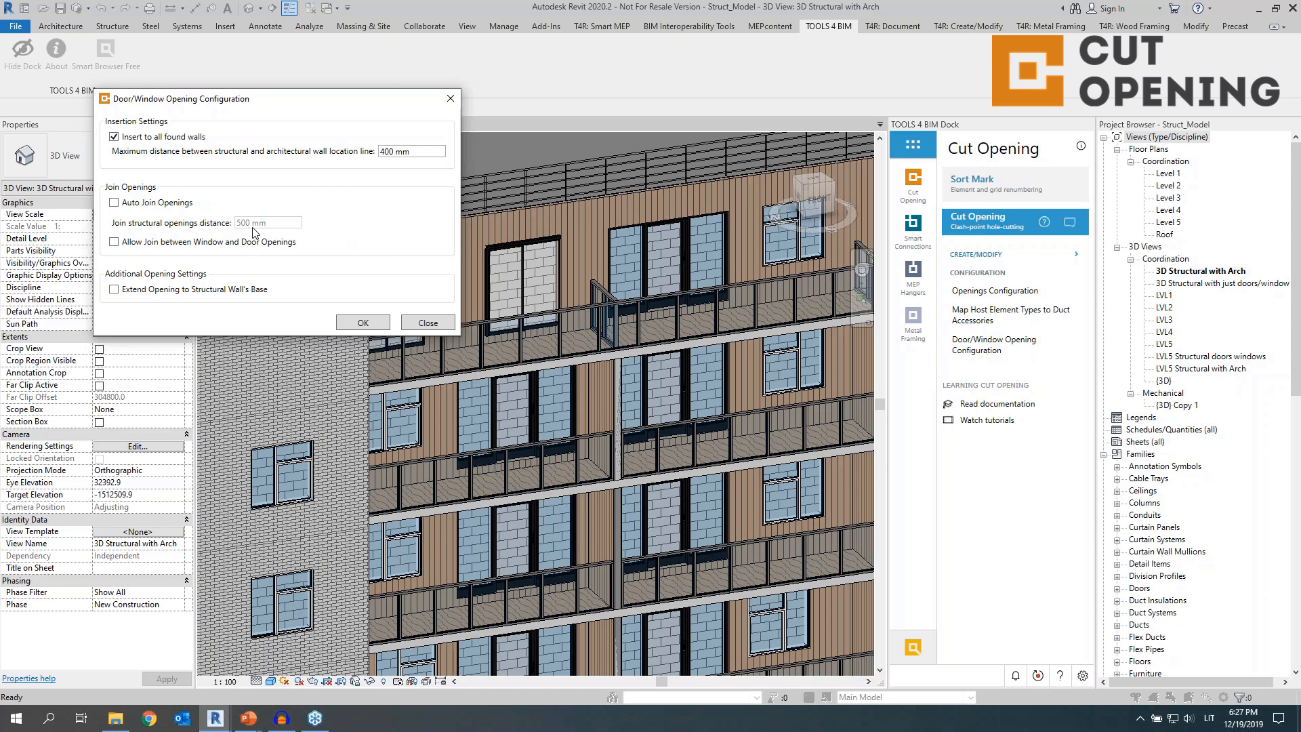
# Enable Extend Opening to Structural Wall's Base, keep Auto Join Openings off, and accept the door/window opening configuration
pyautogui.click(171, 203)
pyautogui.press('space')
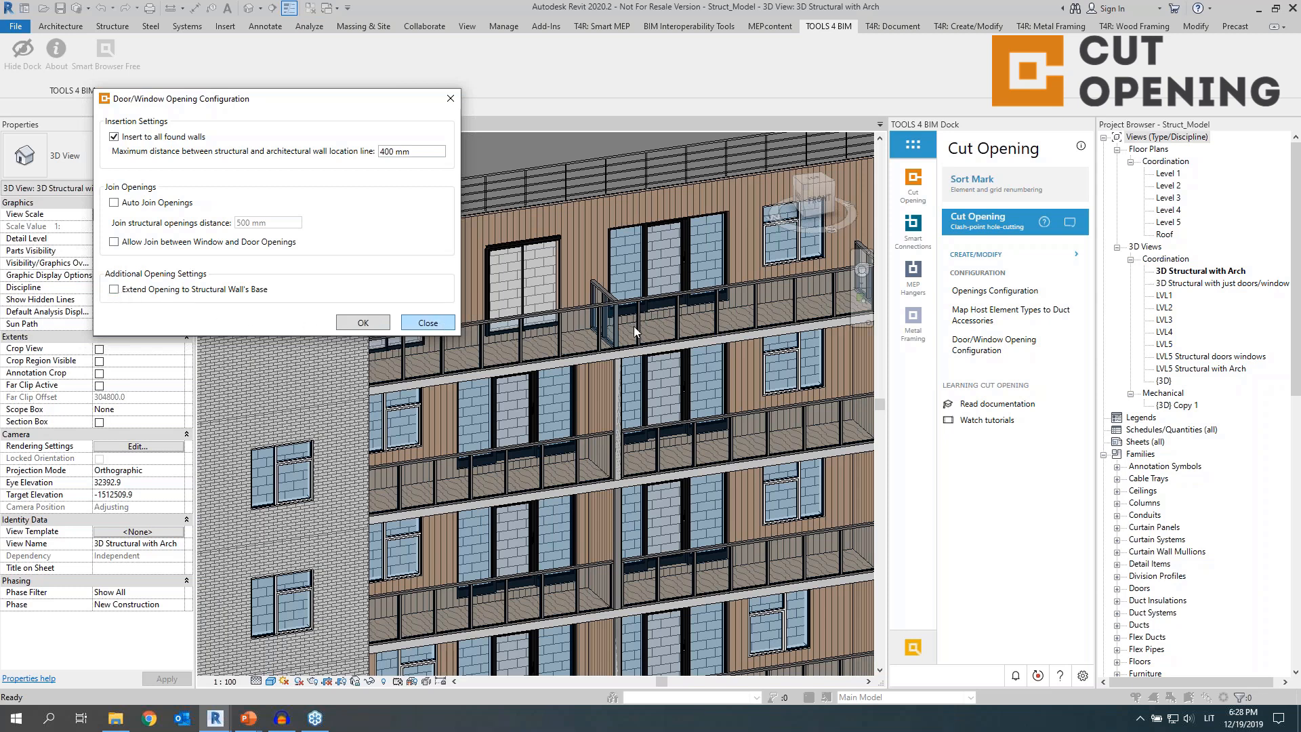
pyautogui.click(122, 291)
pyautogui.click(353, 326)
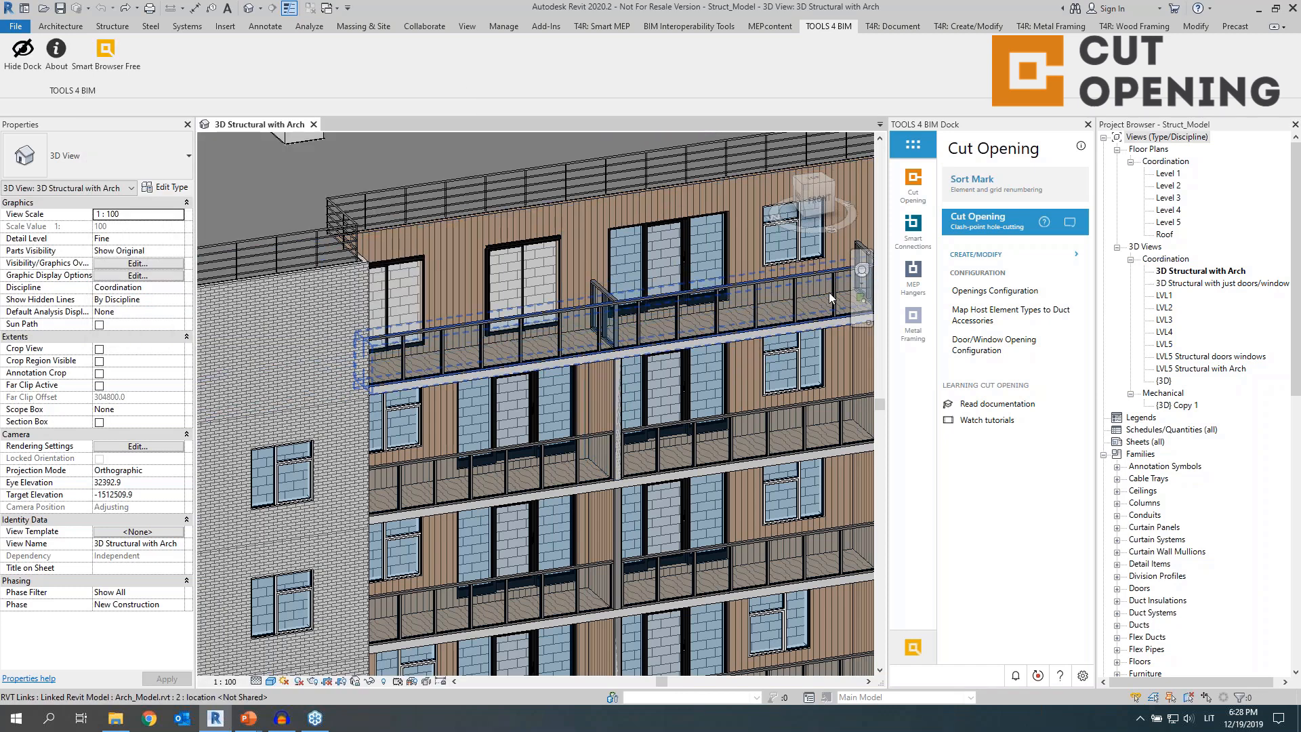
# Run Insert/Update Door/Window Openings and expand the Create New Opening group to its levels
pyautogui.click(990, 260)
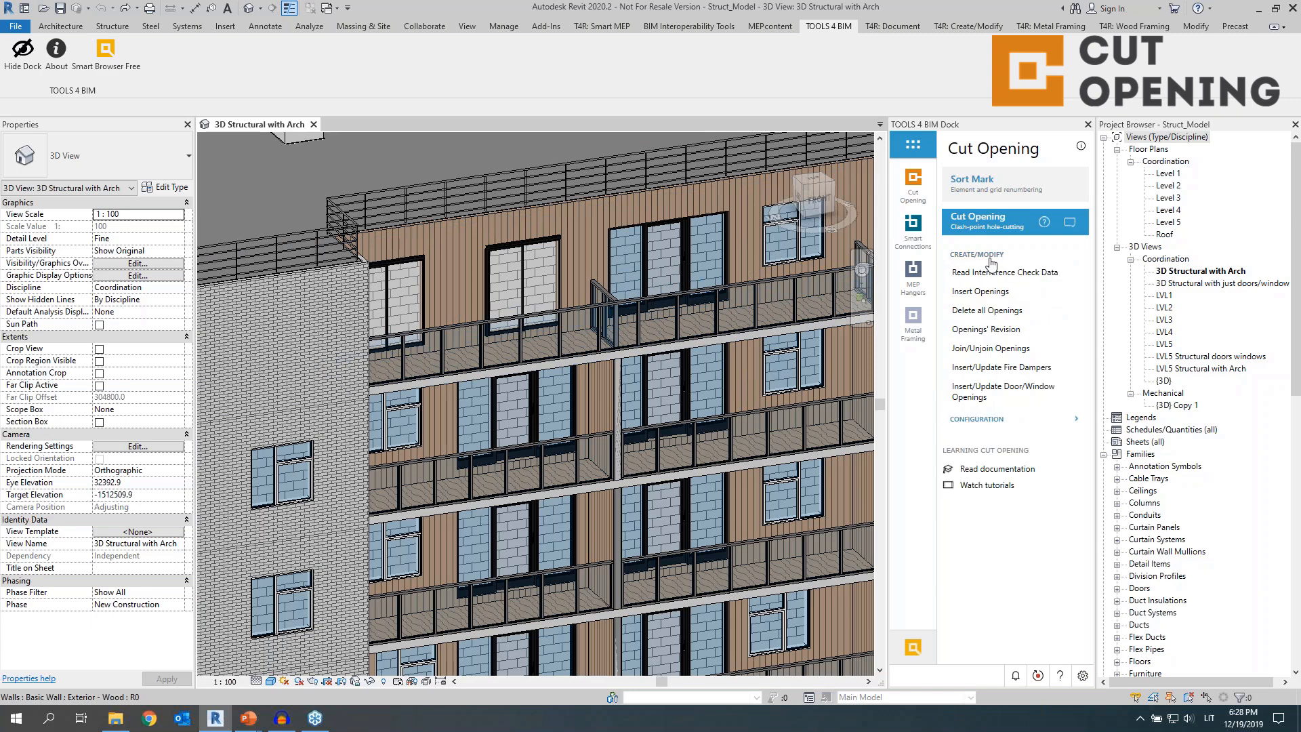
pyautogui.click(974, 399)
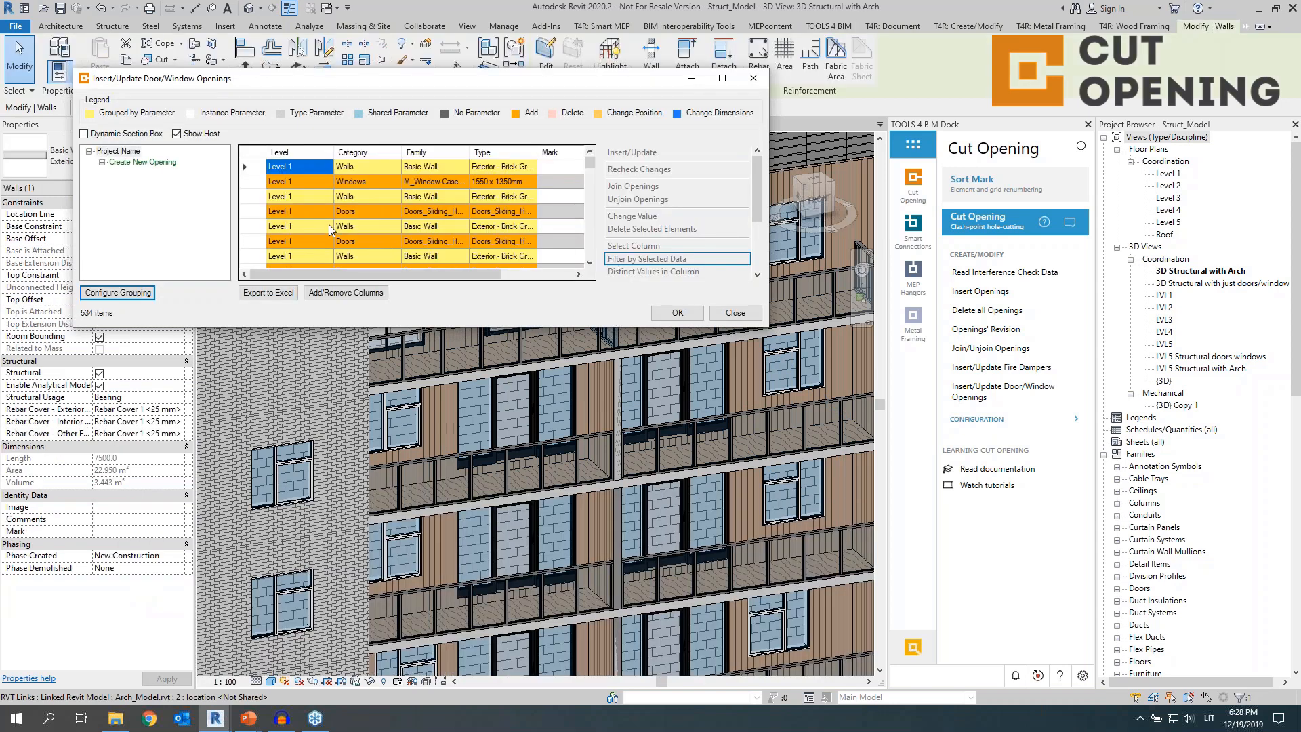
pyautogui.click(102, 162)
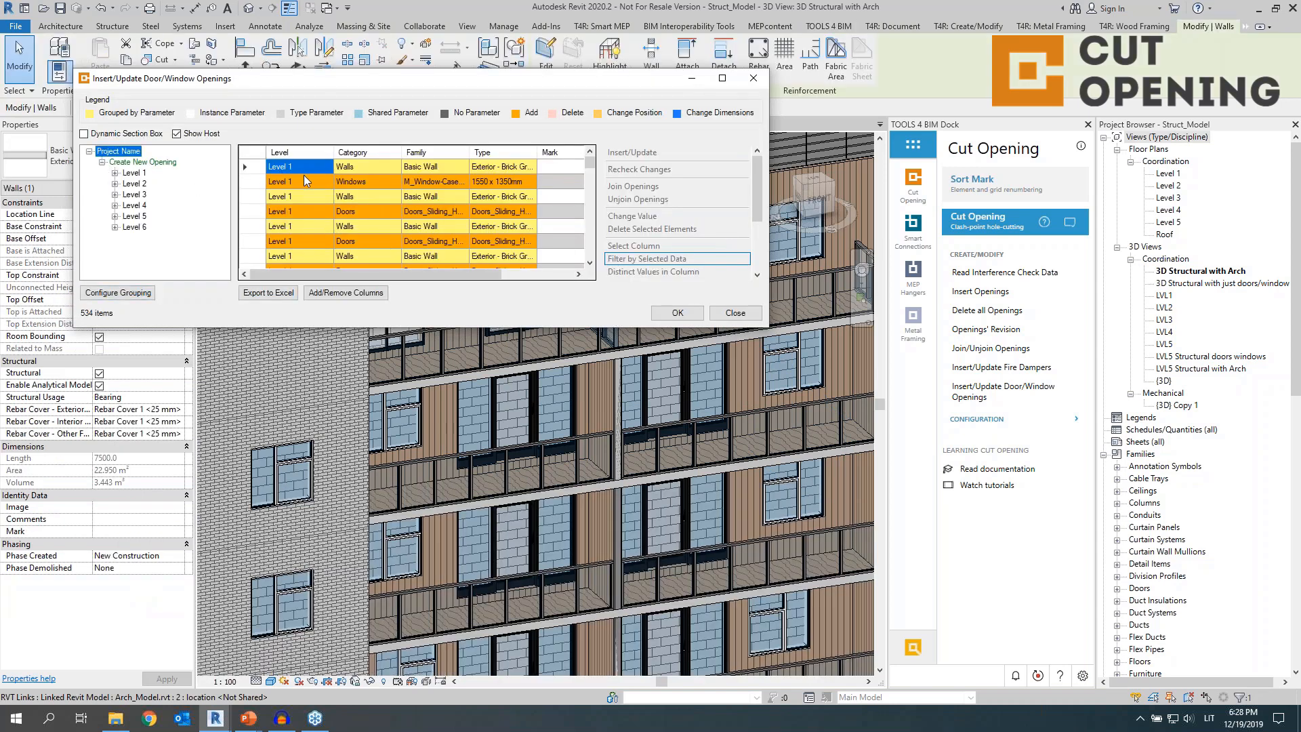
pyautogui.scroll(-1, 544, 450)
pyautogui.moveTo(555, 410); pyautogui.dragTo(565, 449, button='middle')
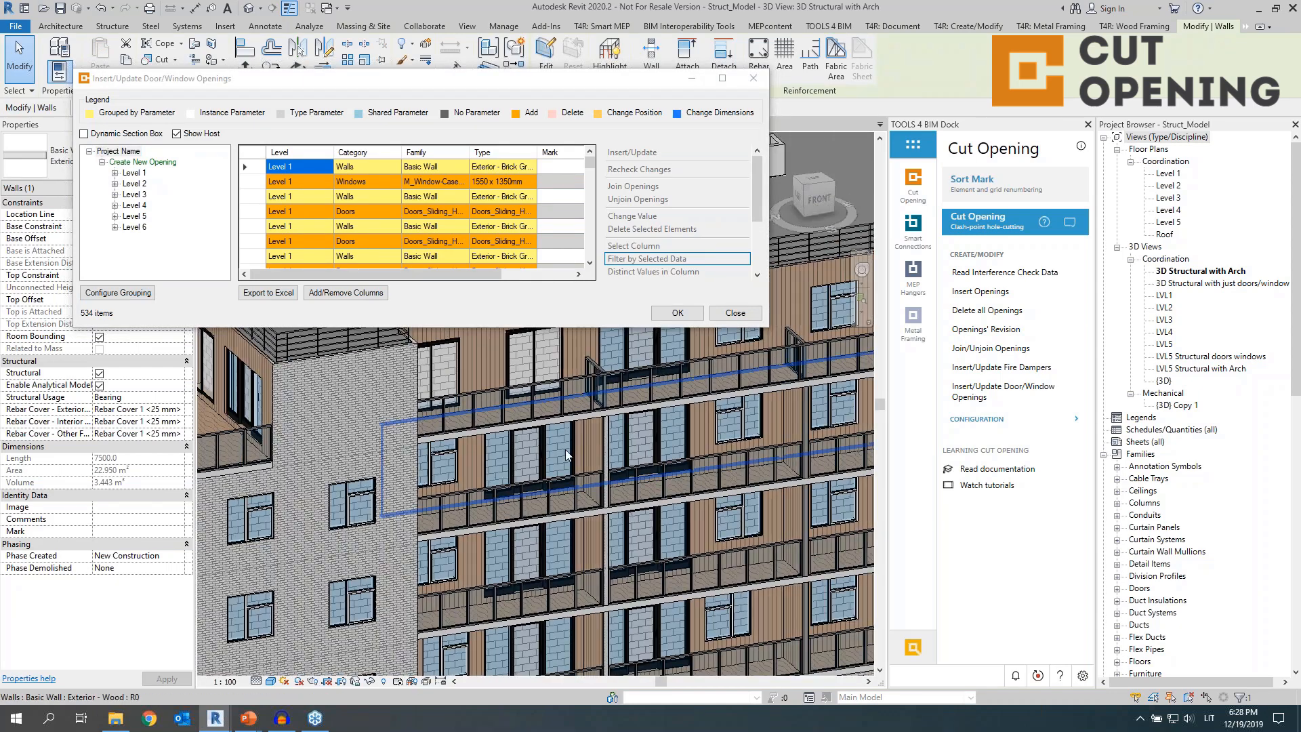
# Filter the new openings to Level 5, select all listed elements and start the insertion
pyautogui.click(135, 216)
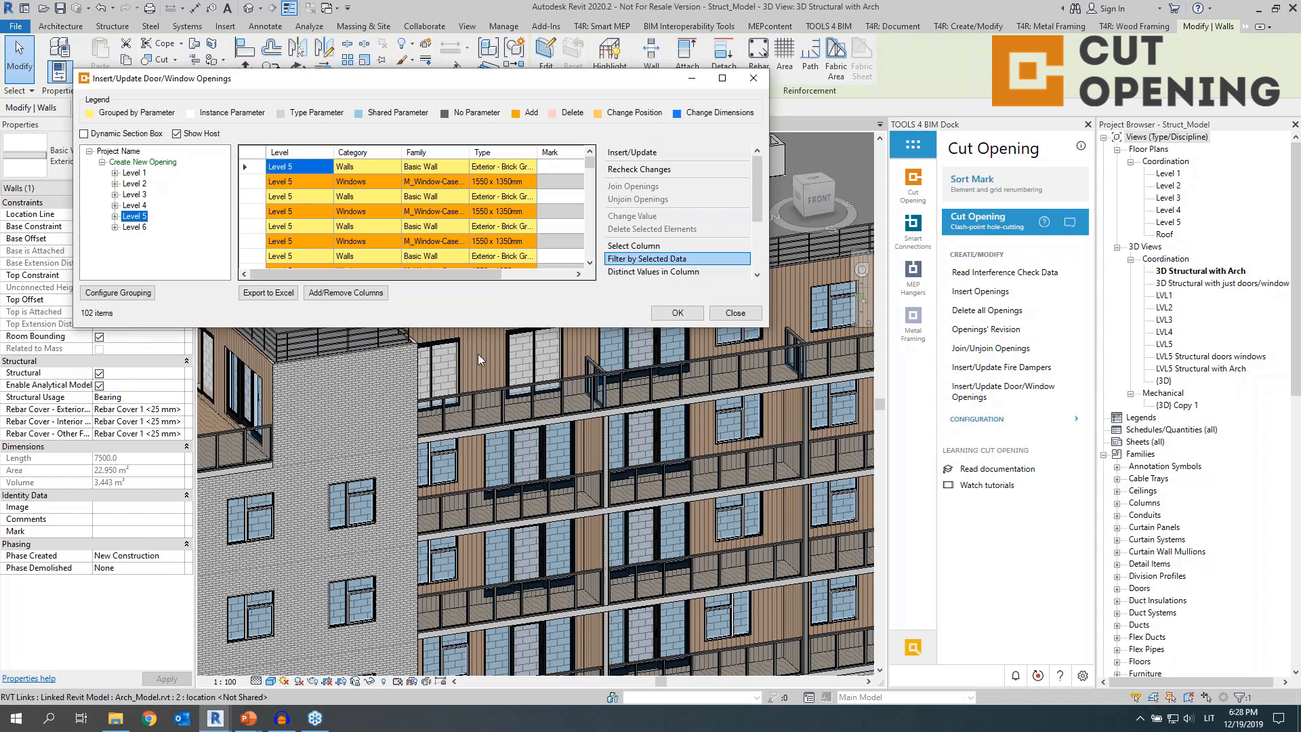
pyautogui.click(255, 154)
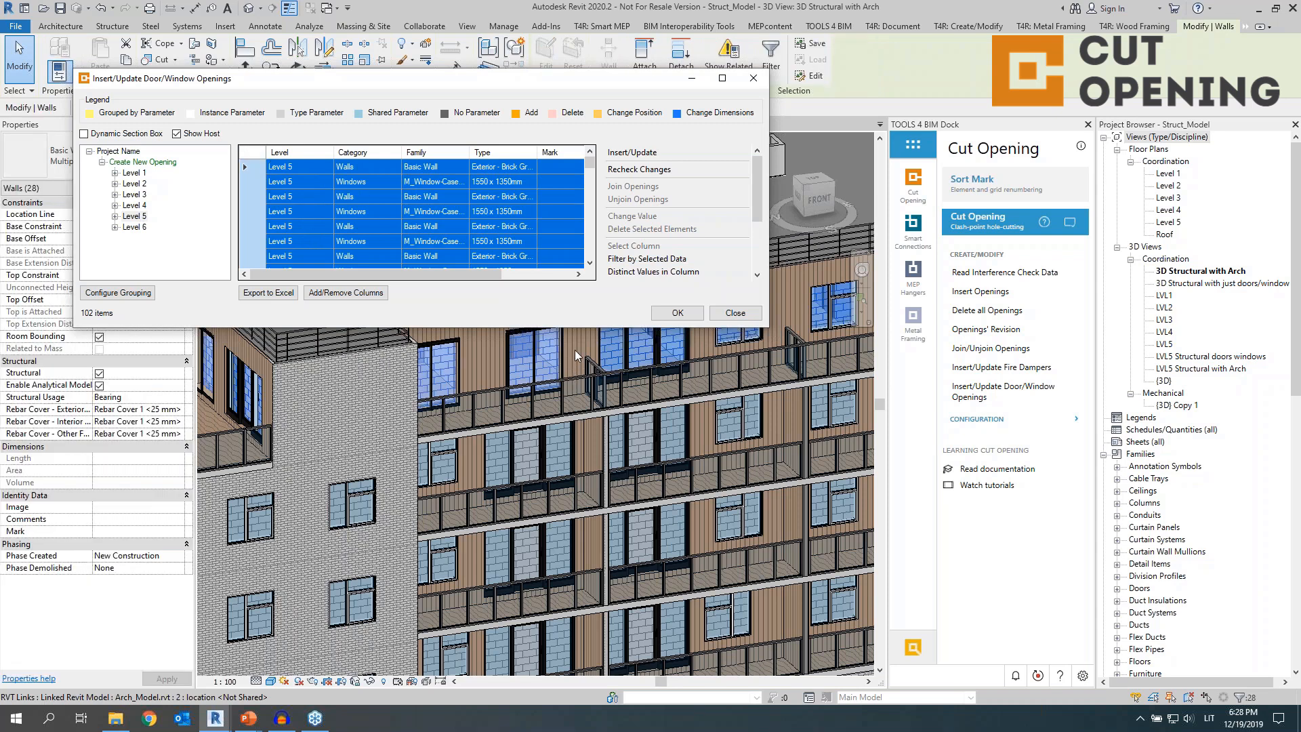
pyautogui.moveTo(590, 167); pyautogui.dragTo(588, 256)
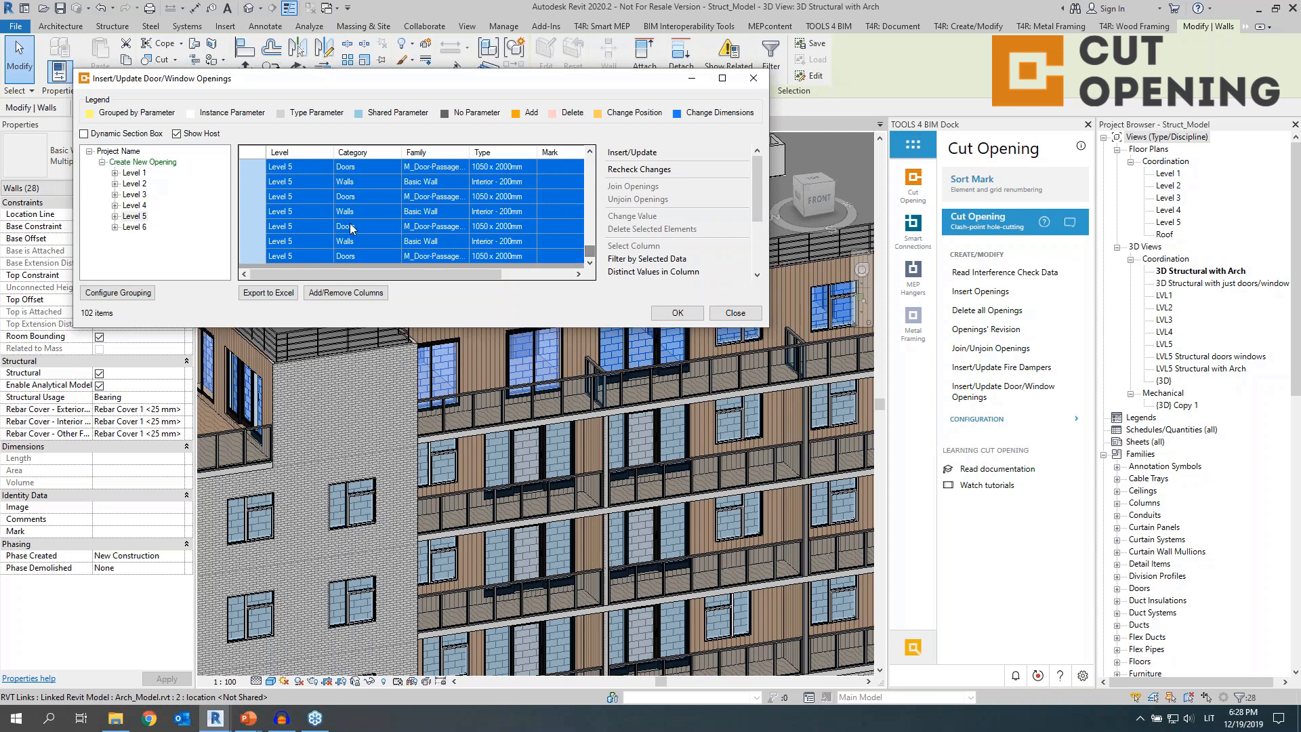
pyautogui.click(678, 313)
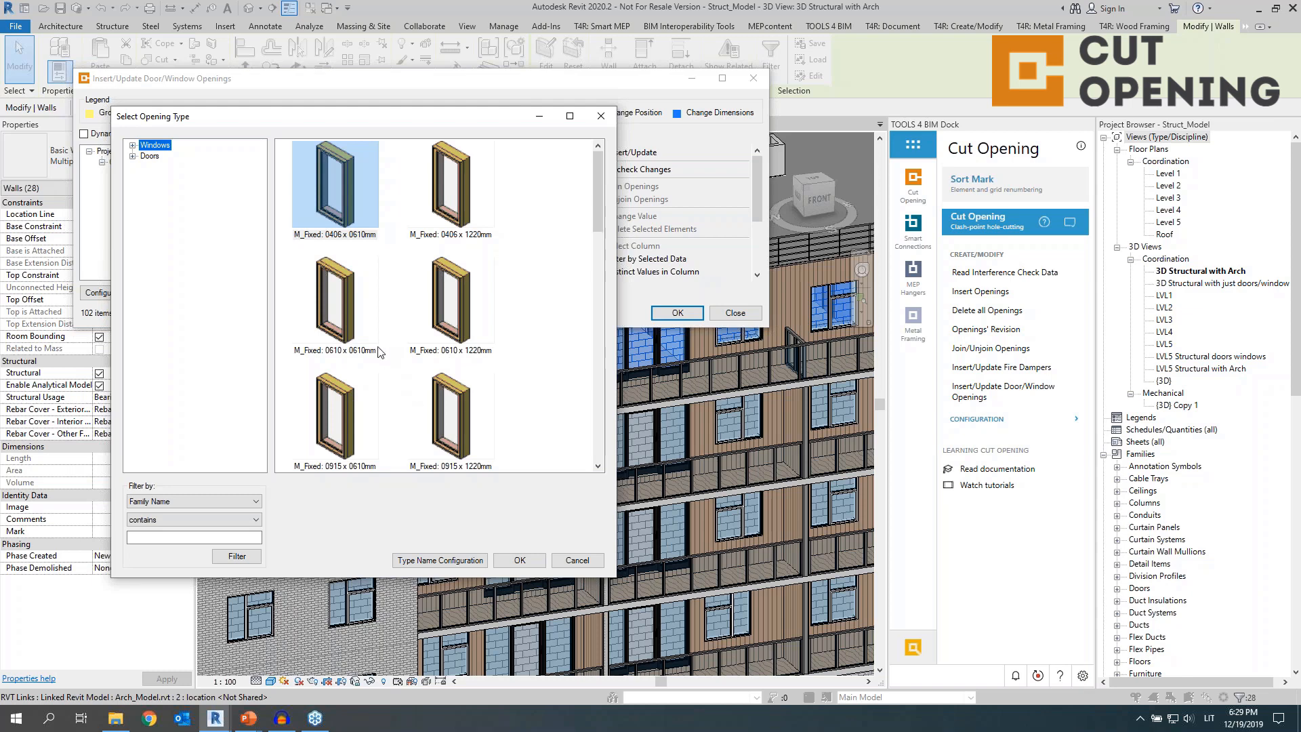
# Insert the Level 5 openings using the M_Door-Square Opening door type and close the Insert/Update Door/Window Openings list
pyautogui.click(149, 157)
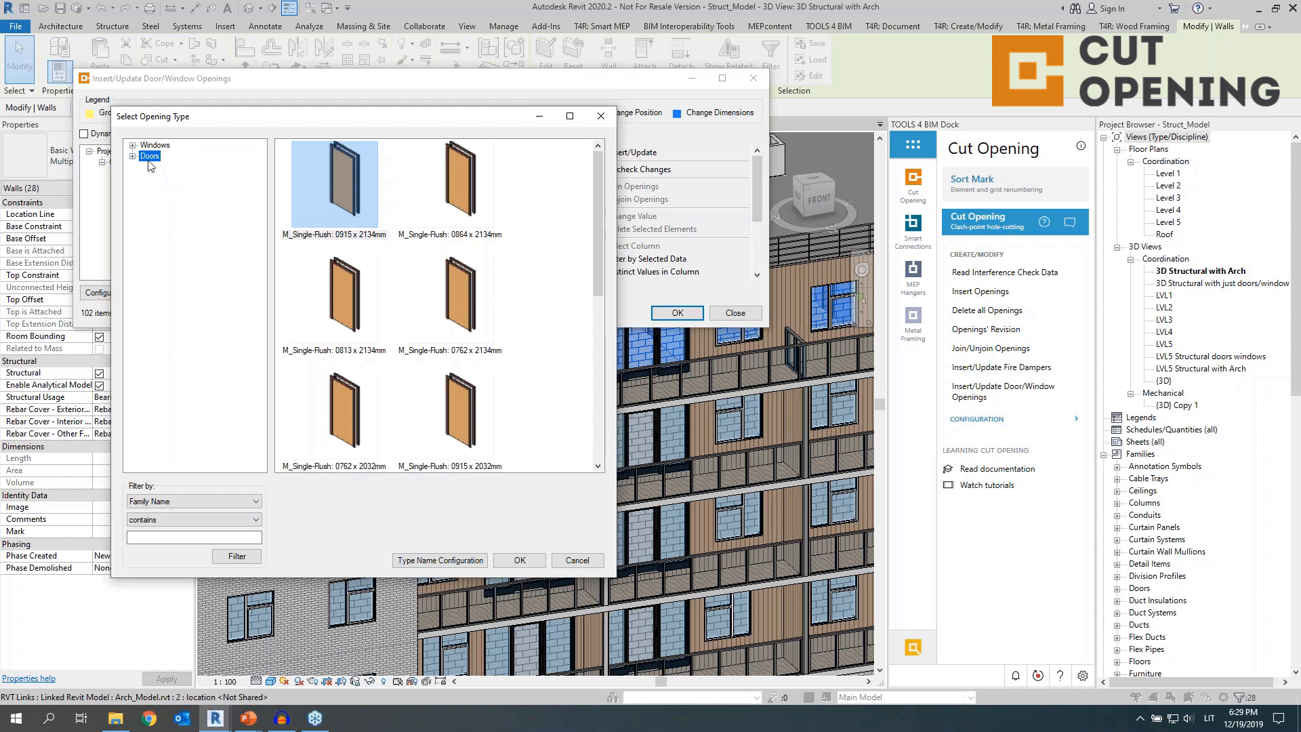
pyautogui.scroll(-5, 424, 257)
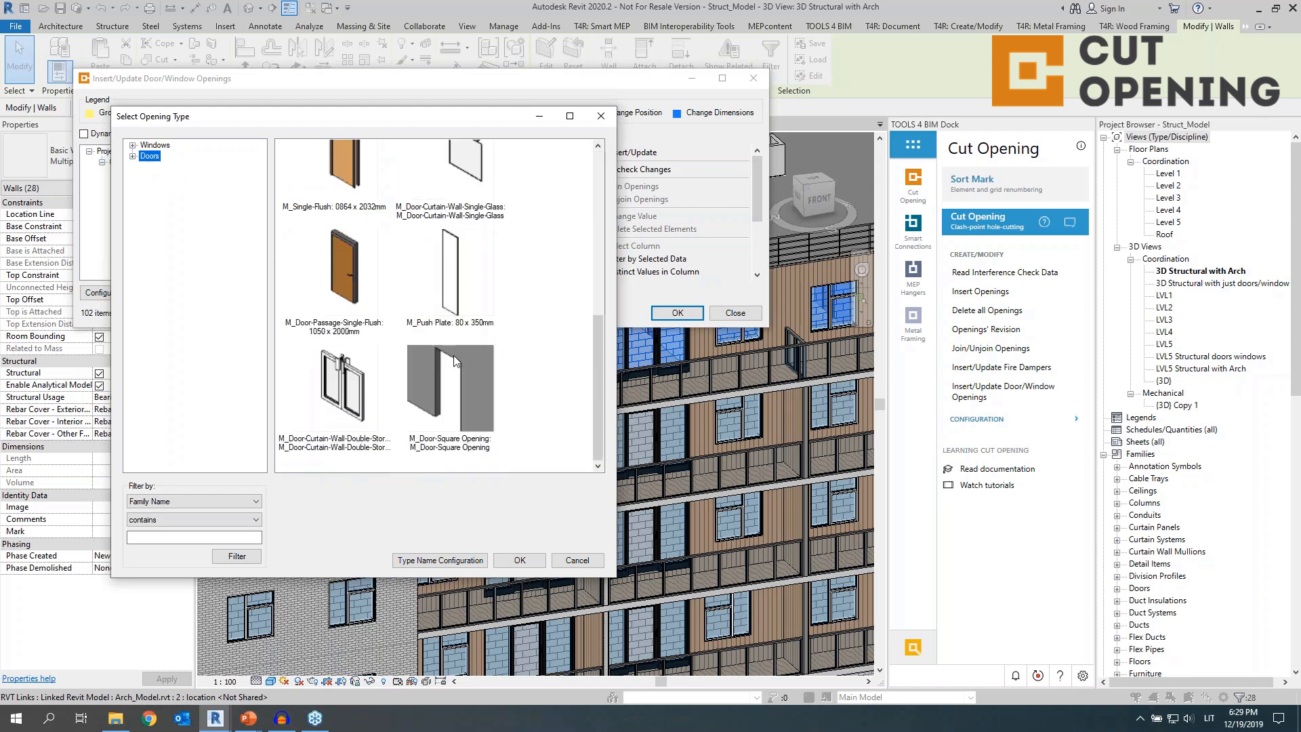
pyautogui.click(443, 431)
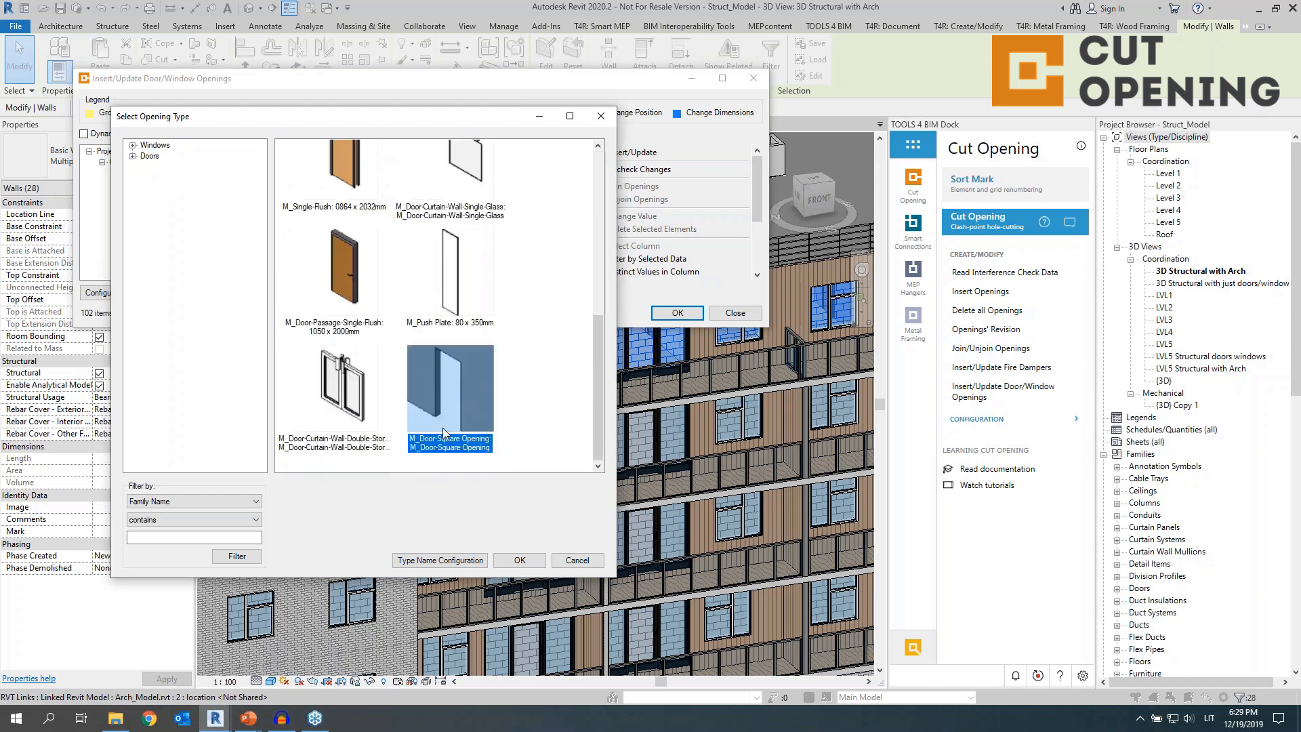
pyautogui.click(517, 560)
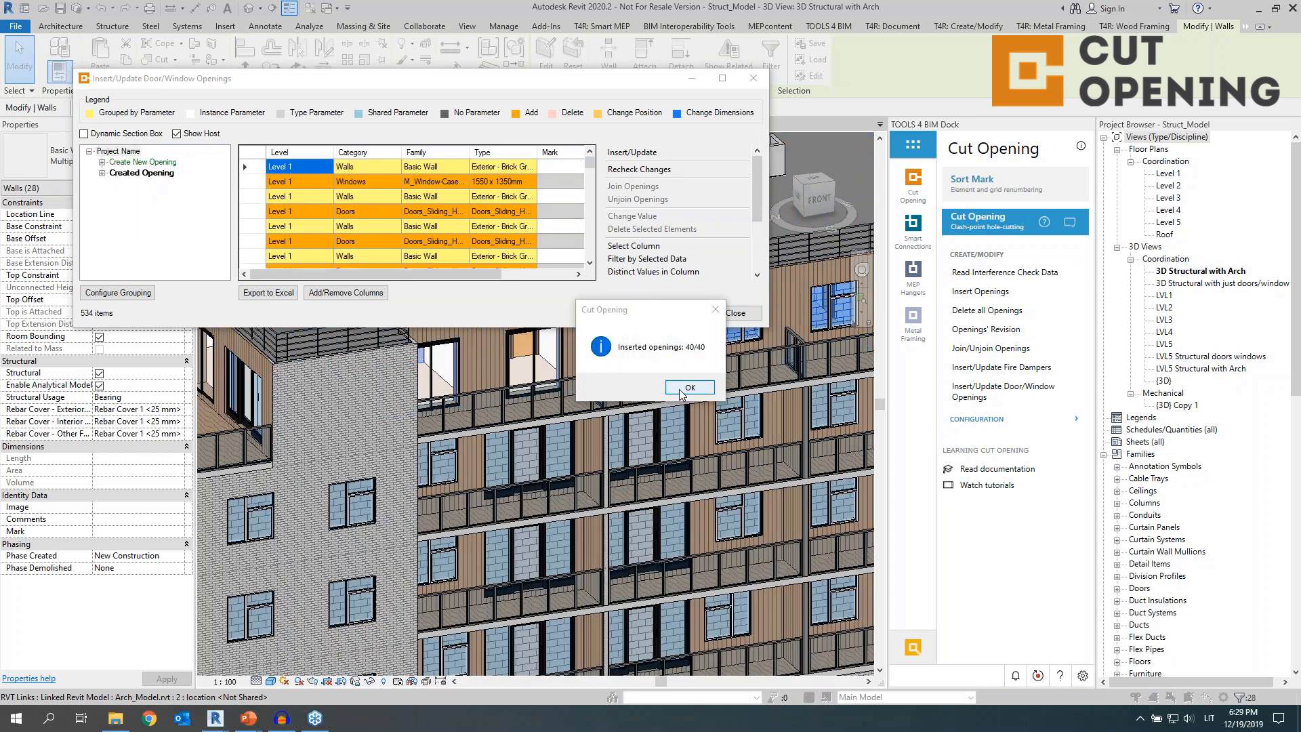
pyautogui.click(690, 387)
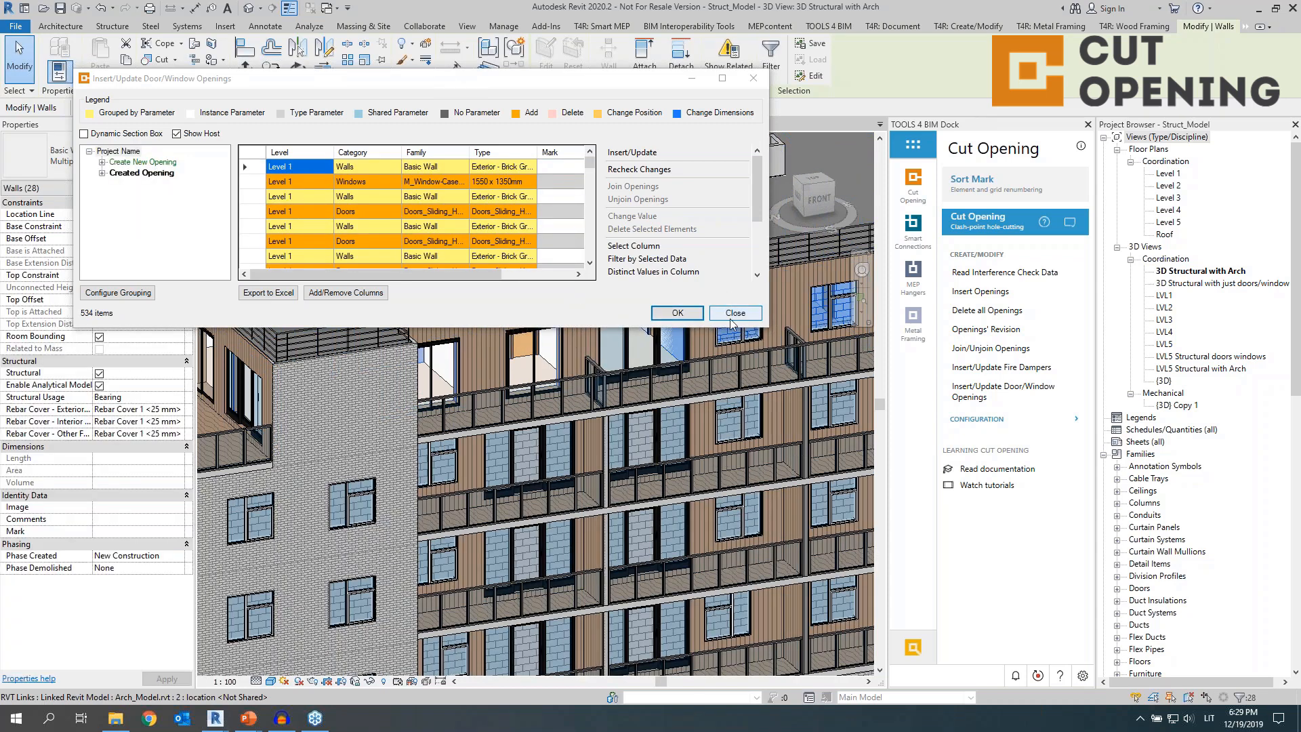
pyautogui.click(754, 85)
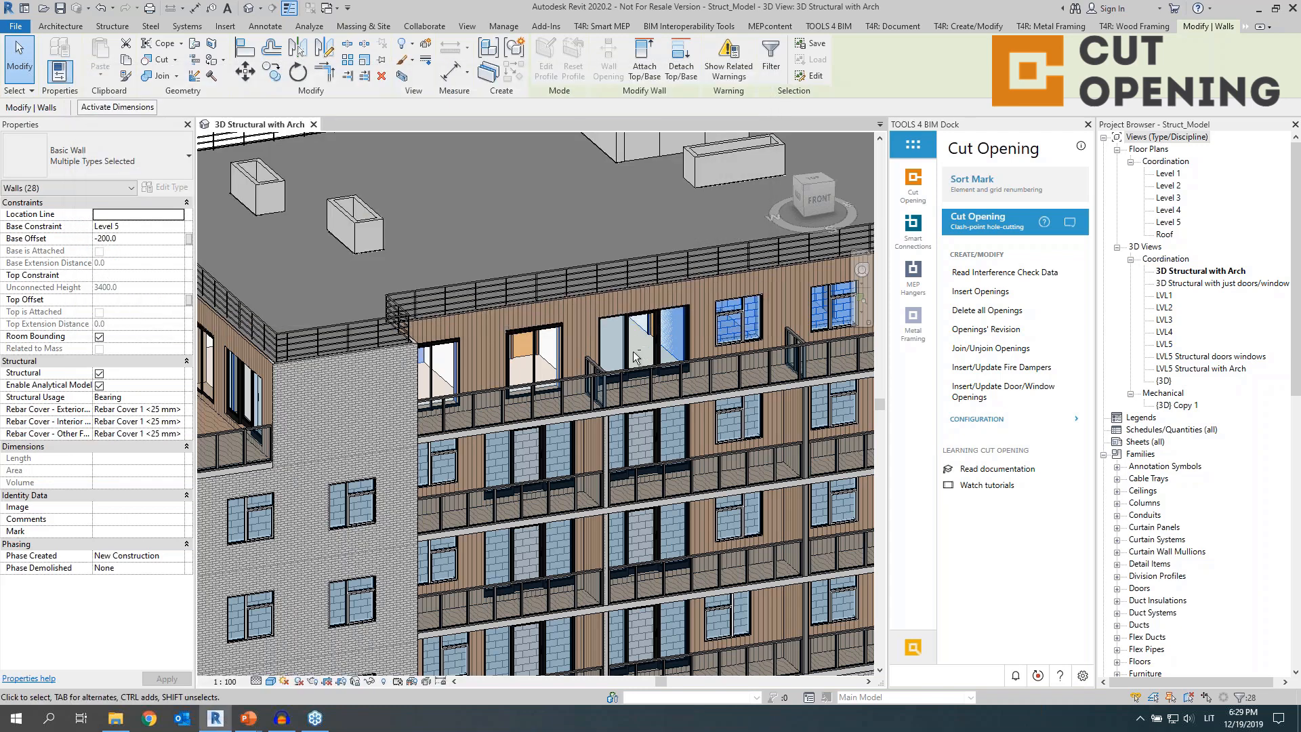
# Inspect the new Level 5 openings around the balcony doors, also in the 3D Structural with just doors/windows view
pyautogui.scroll(6, 635, 357)
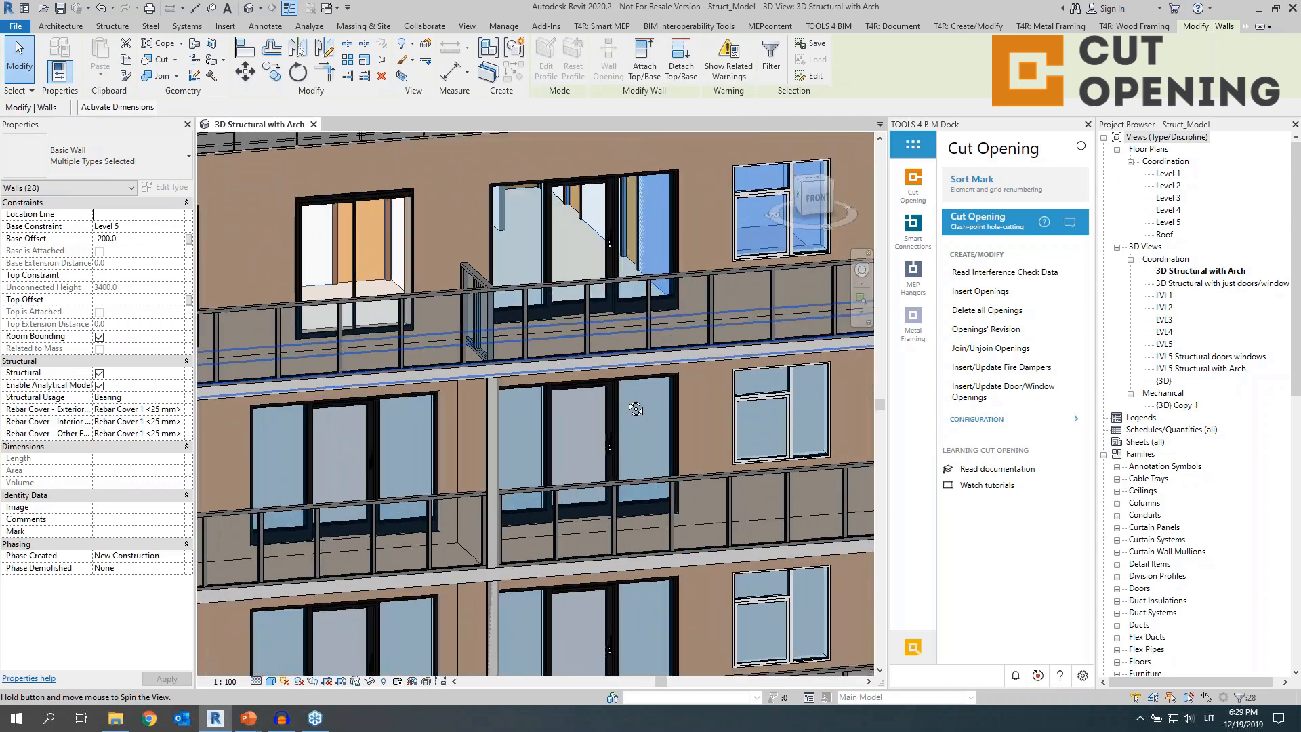
pyautogui.keyDown('shift'); pyautogui.moveTo(636, 410); pyautogui.dragTo(621, 400, button='middle'); pyautogui.keyUp('shift')
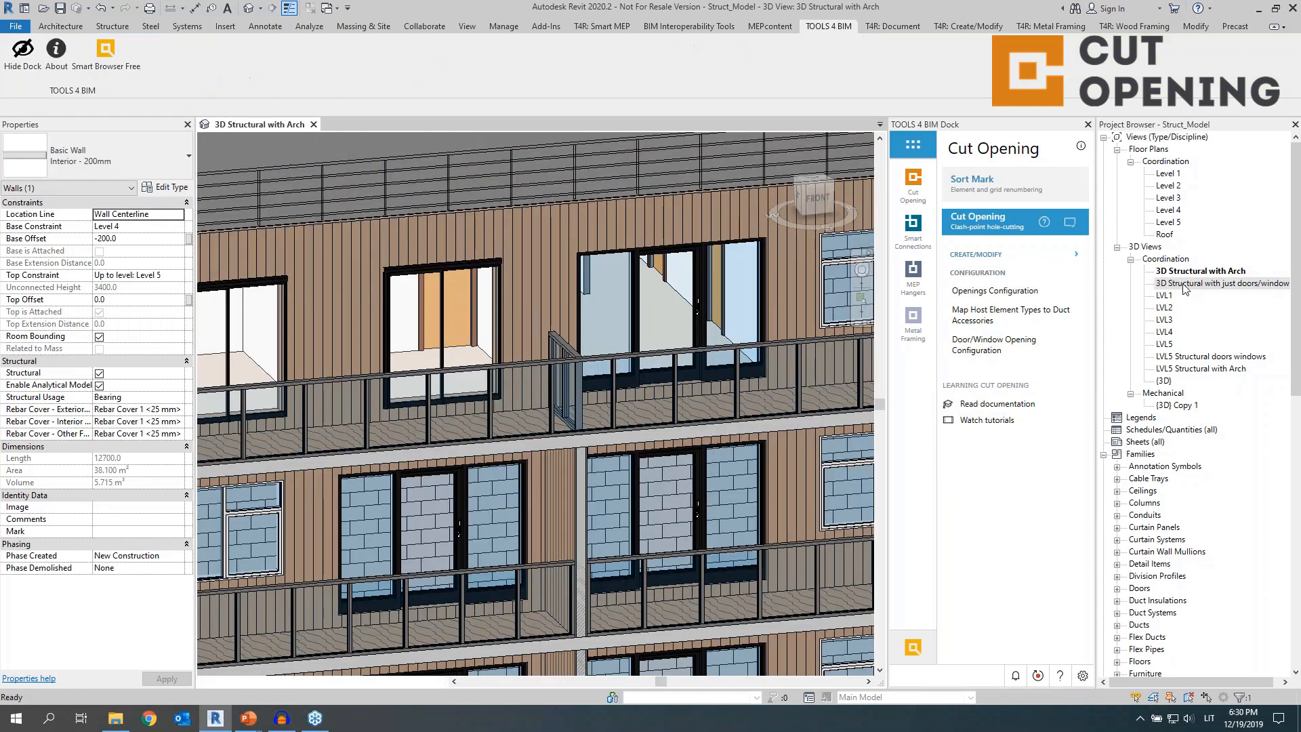
pyautogui.doubleClick(1184, 284)
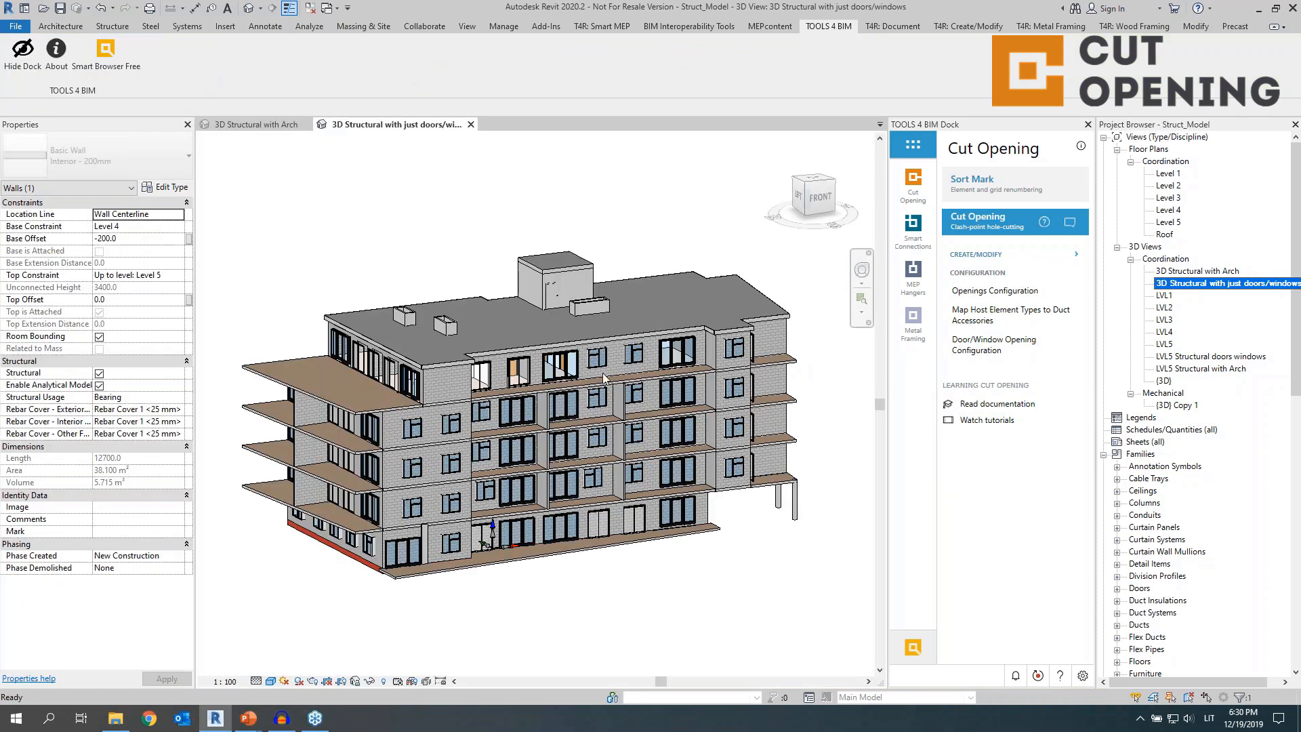
pyautogui.scroll(6, 551, 360)
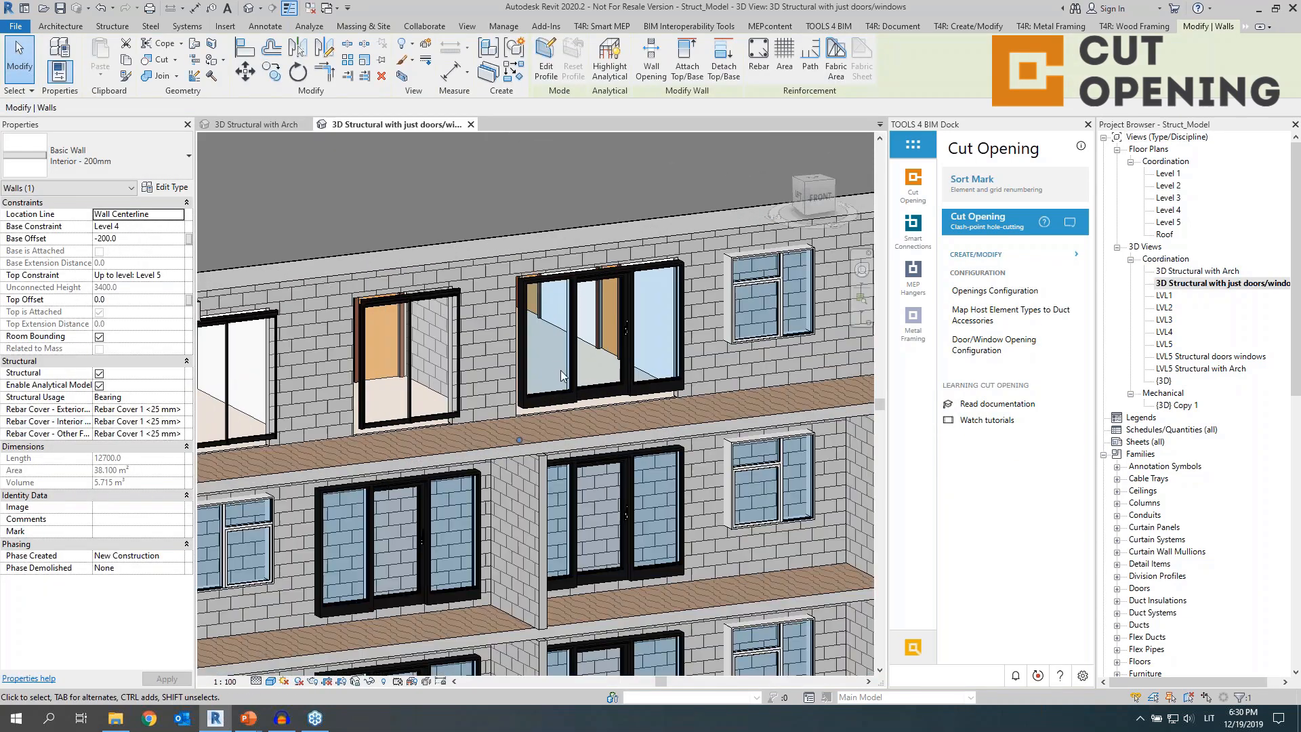
pyautogui.scroll(3, 559, 370)
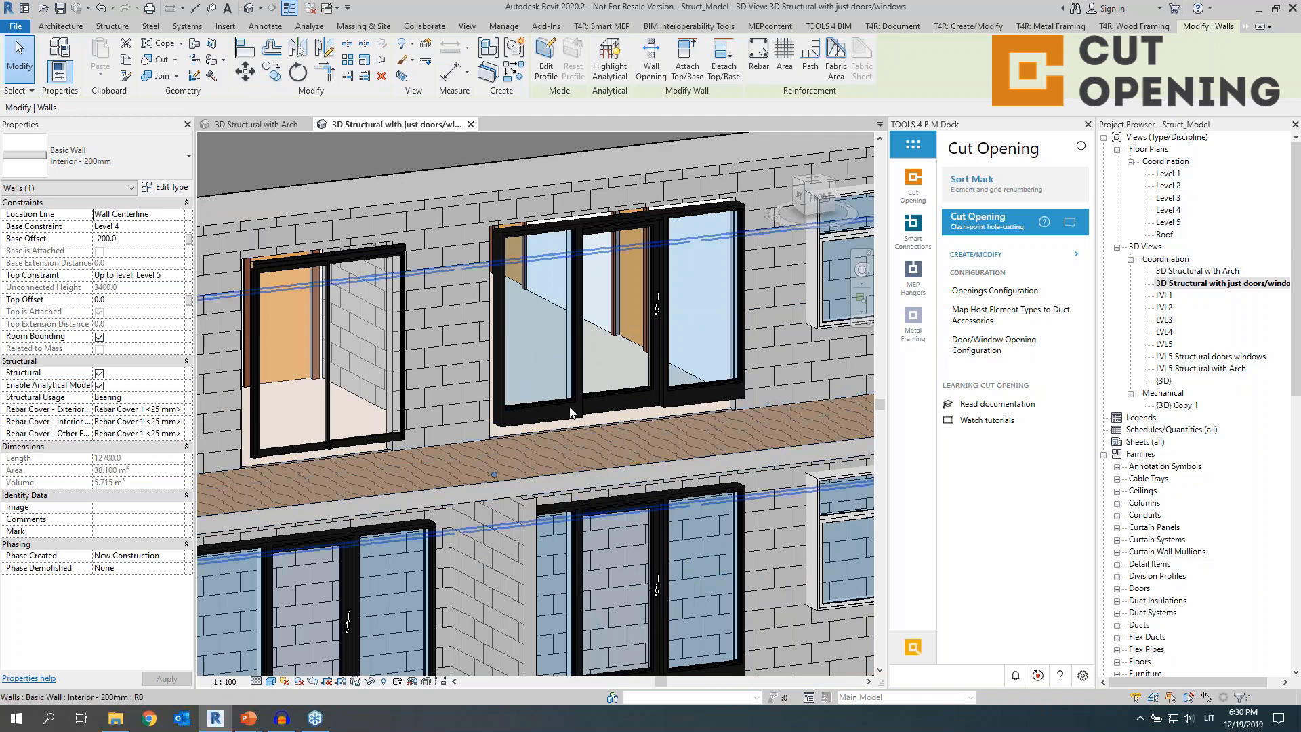
pyautogui.scroll(-2, 492, 433)
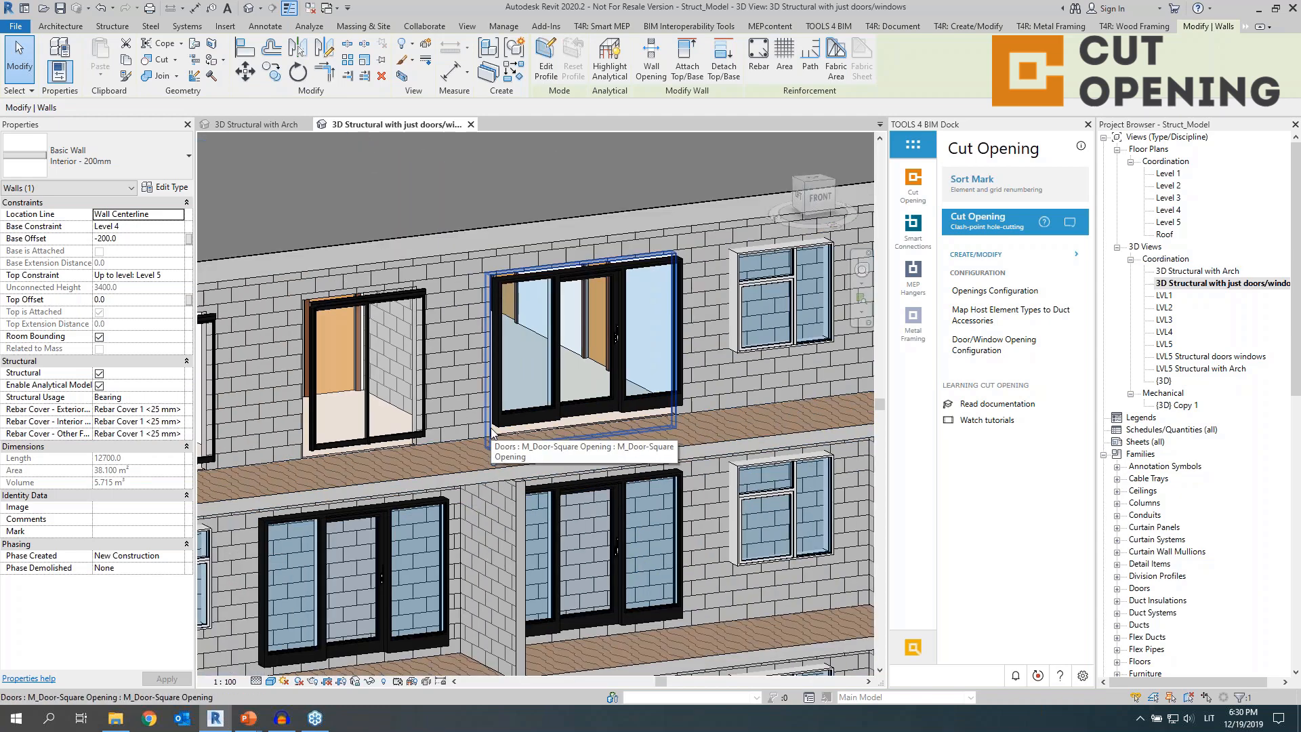
pyautogui.scroll(5, 492, 430)
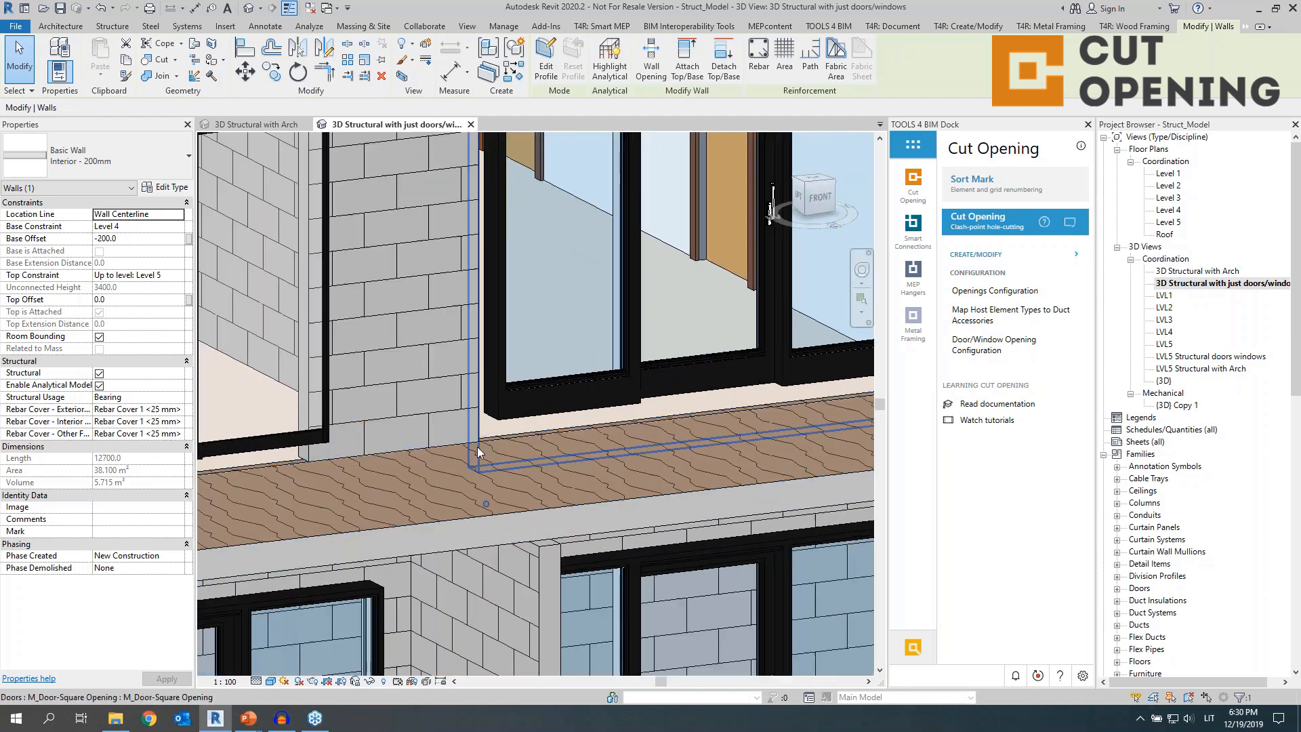
pyautogui.scroll(-3, 478, 450)
pyautogui.scroll(-2, 512, 457)
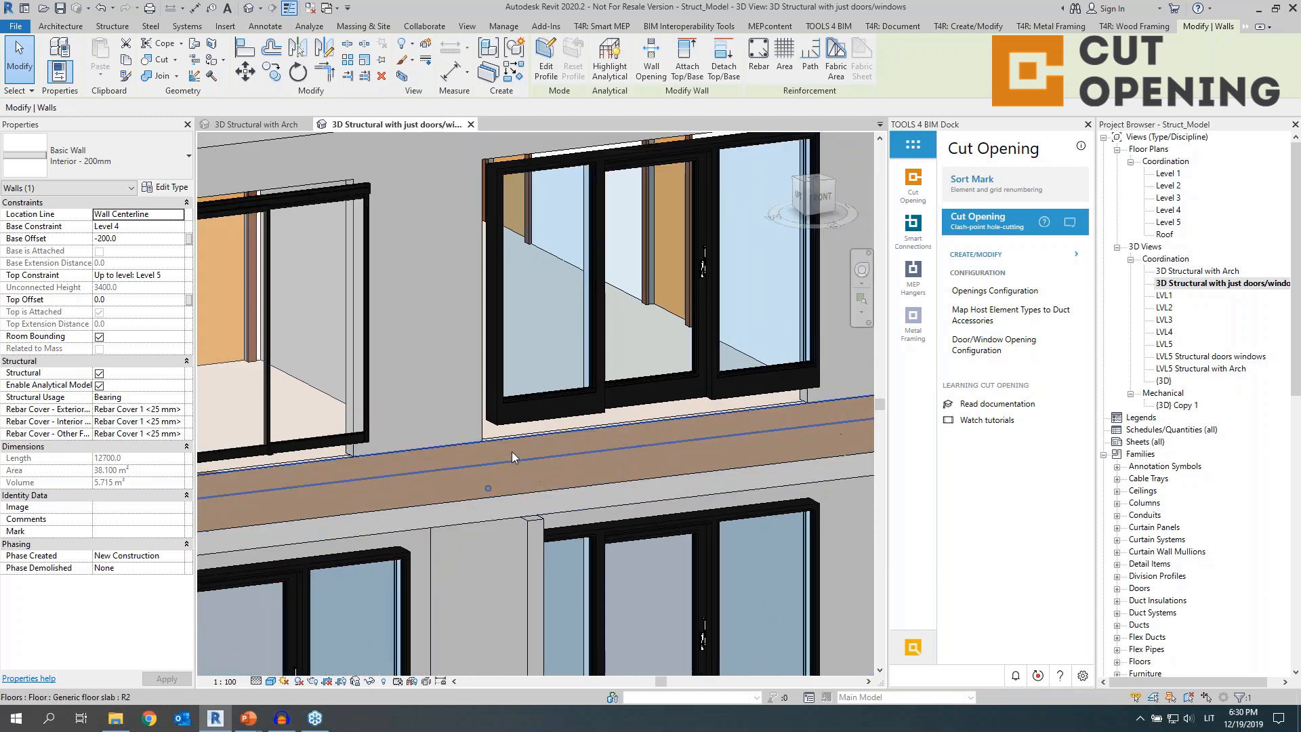
# Check the type dimensions, including rough width and height, of the linked three-panel sliding door on Level 5
pyautogui.keyDown('shift'); pyautogui.moveTo(511, 456); pyautogui.dragTo(634, 501, button='middle'); pyautogui.keyUp('shift')
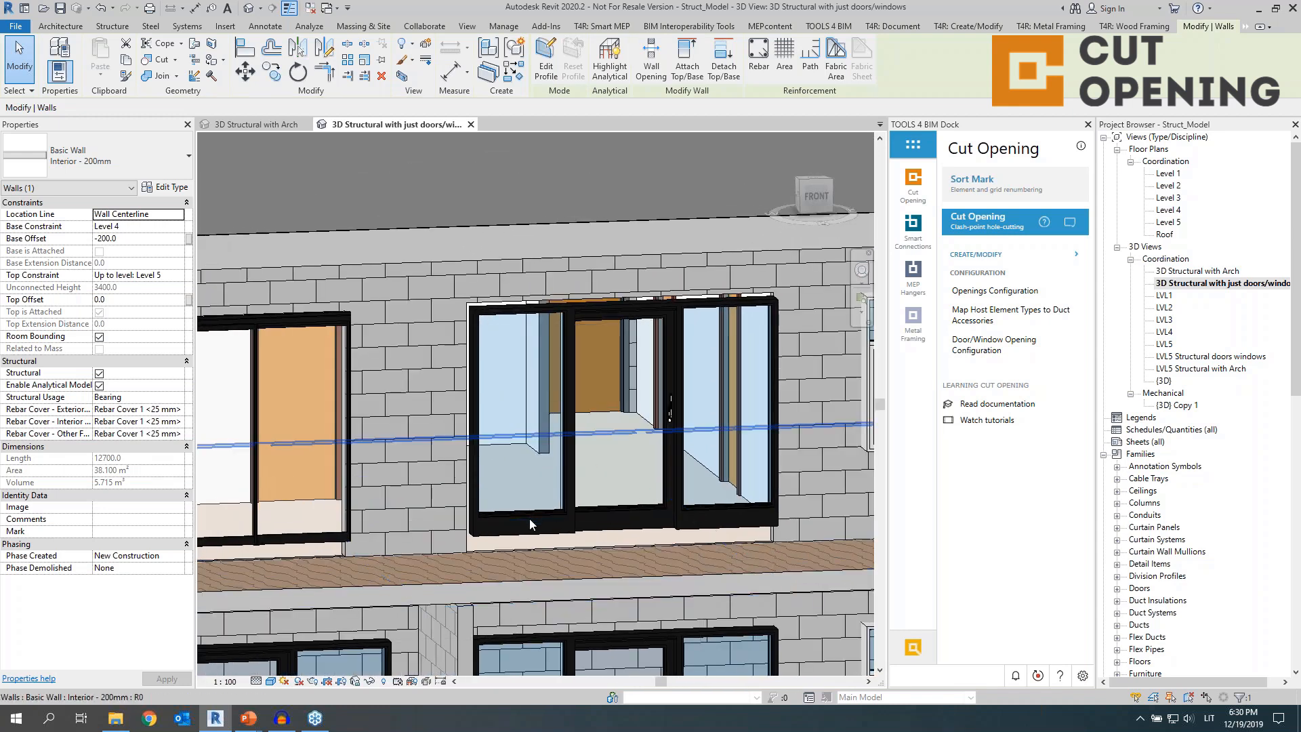
pyautogui.click(575, 315)
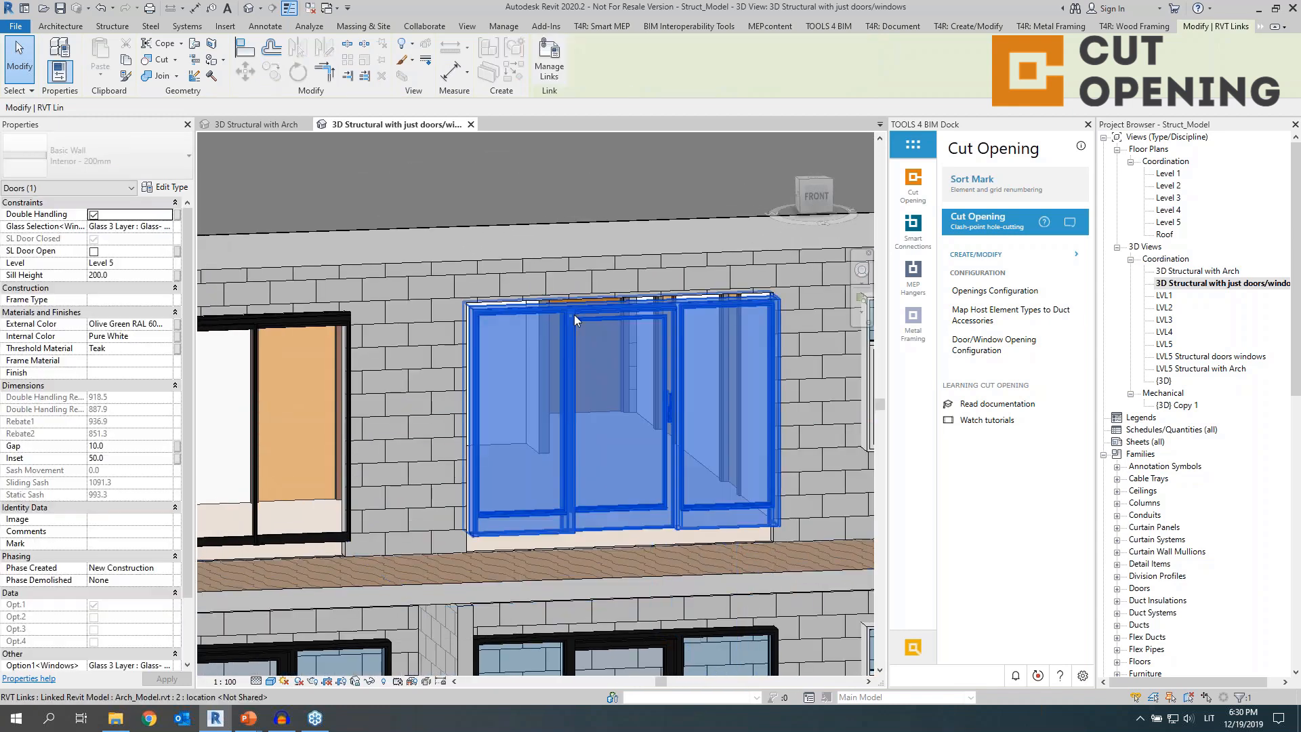
pyautogui.click(154, 189)
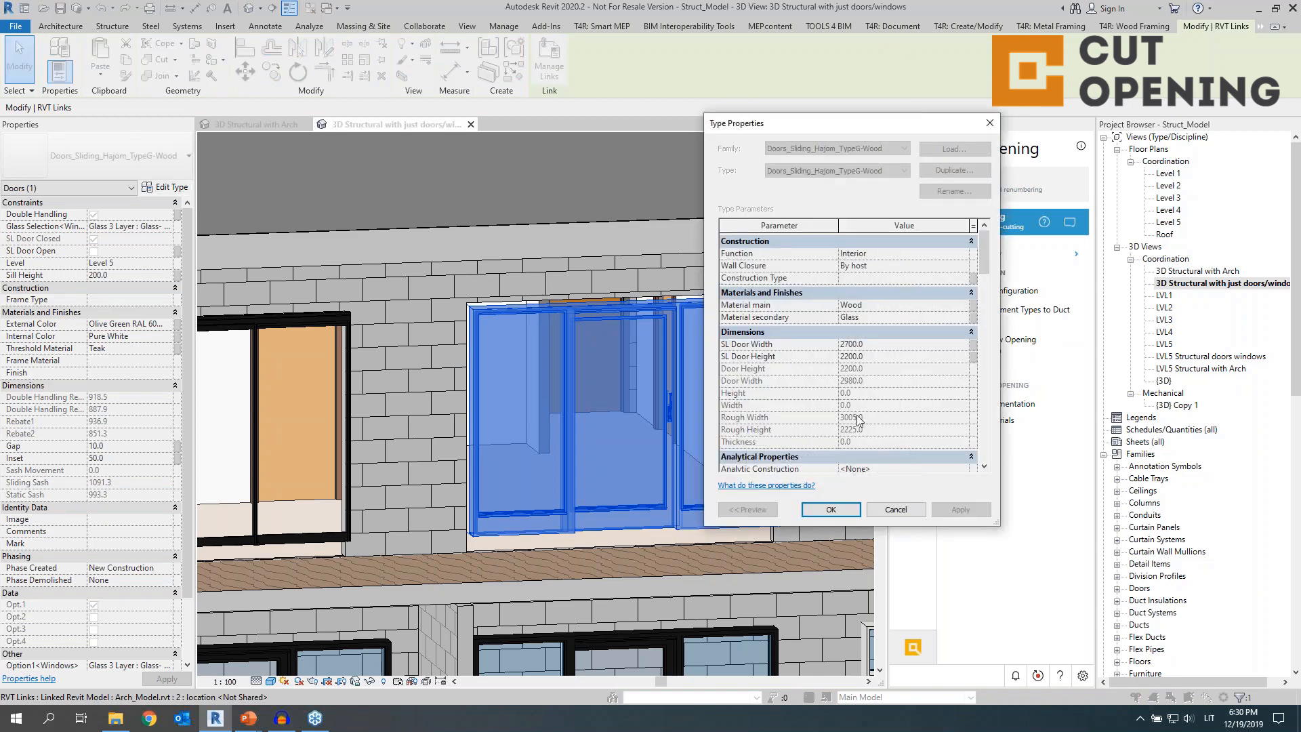
pyautogui.click(989, 124)
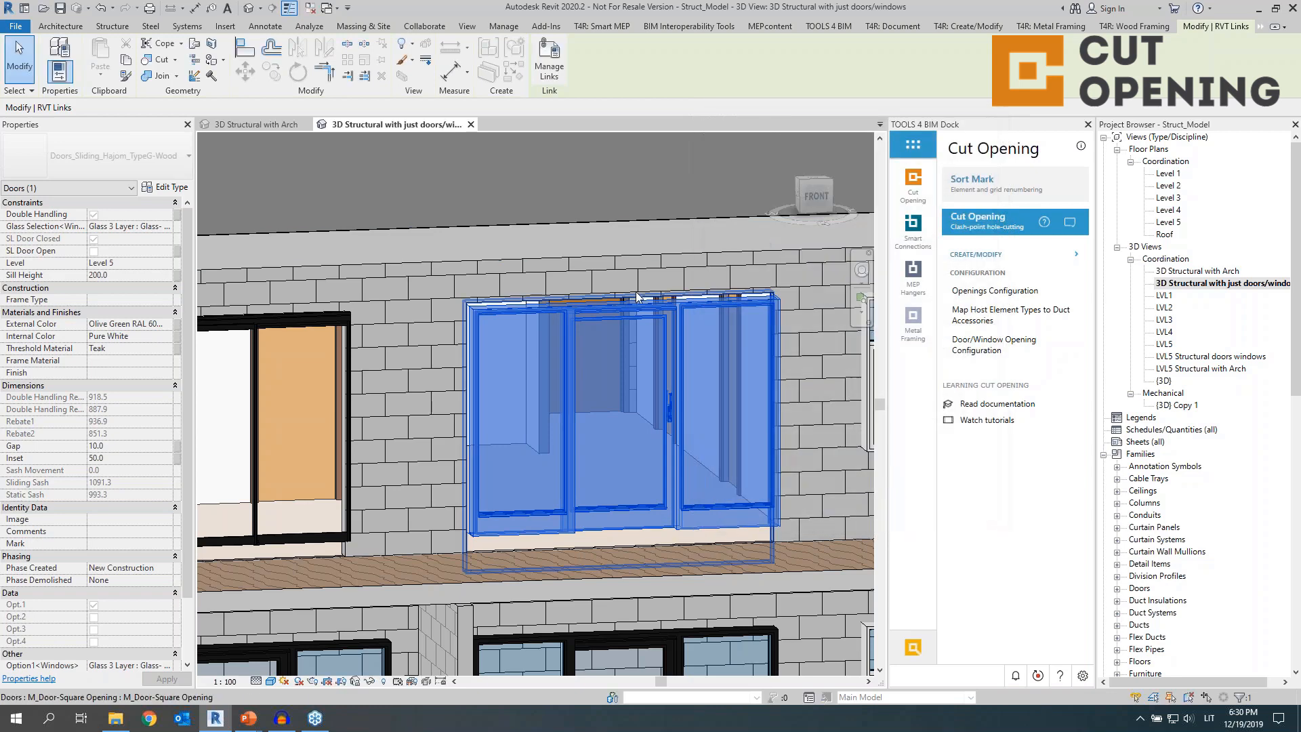
pyautogui.moveTo(511, 432)
pyautogui.keyDown('shift'); pyautogui.mouseDown(button='middle')
pyautogui.moveTo(535, 409)
pyautogui.moveTo(522, 418)
pyautogui.mouseUp(button='middle'); pyautogui.keyUp('shift')
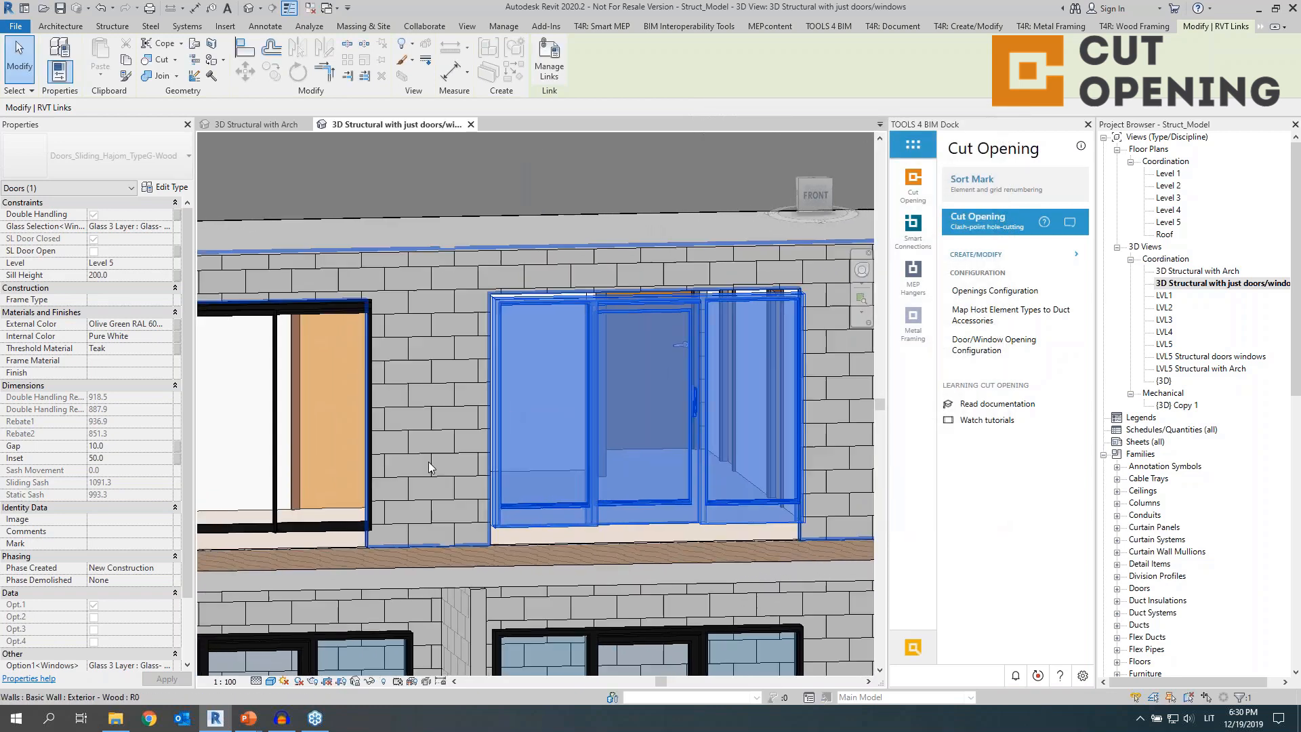
pyautogui.scroll(-6, 548, 487)
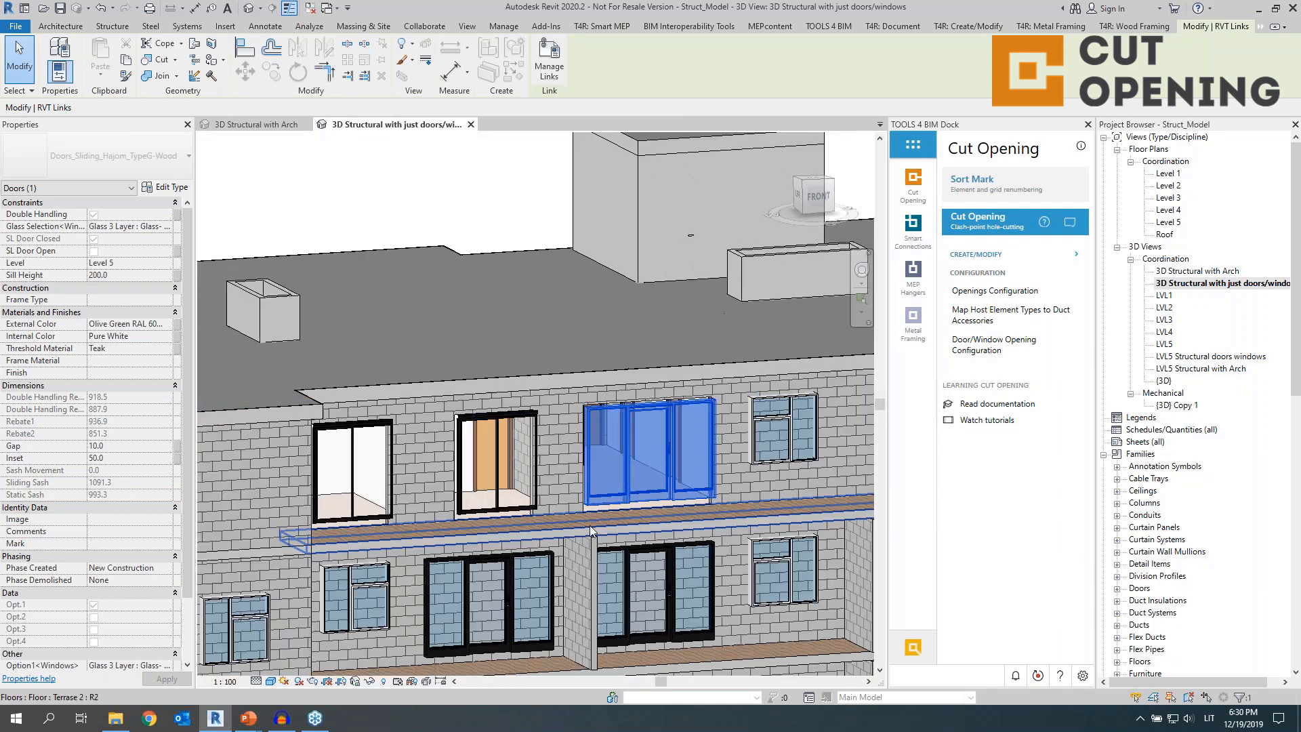
# Temporarily hide the linked Arch_Model in the view to examine the Level 5 openings in the structural walls
pyautogui.keyDown('shift'); pyautogui.moveTo(589, 526); pyautogui.dragTo(547, 438, button='middle'); pyautogui.keyUp('shift')
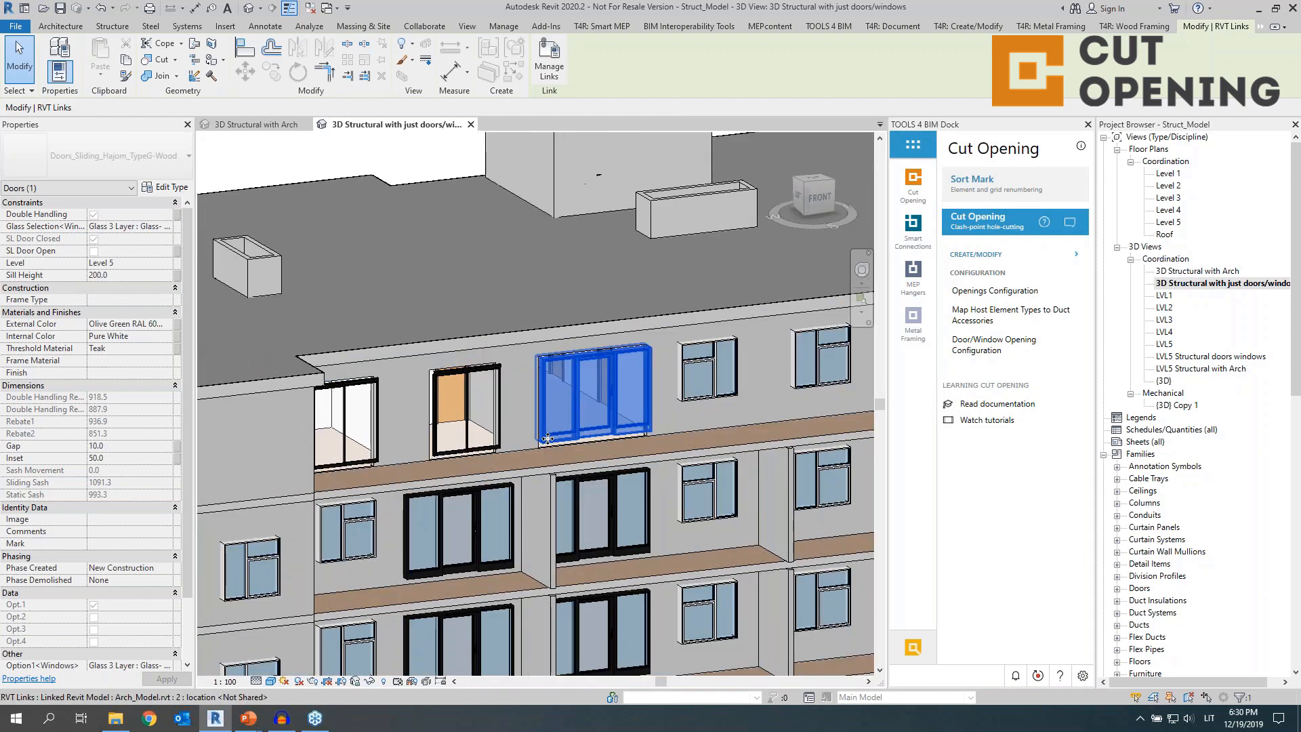
pyautogui.scroll(4, 548, 438)
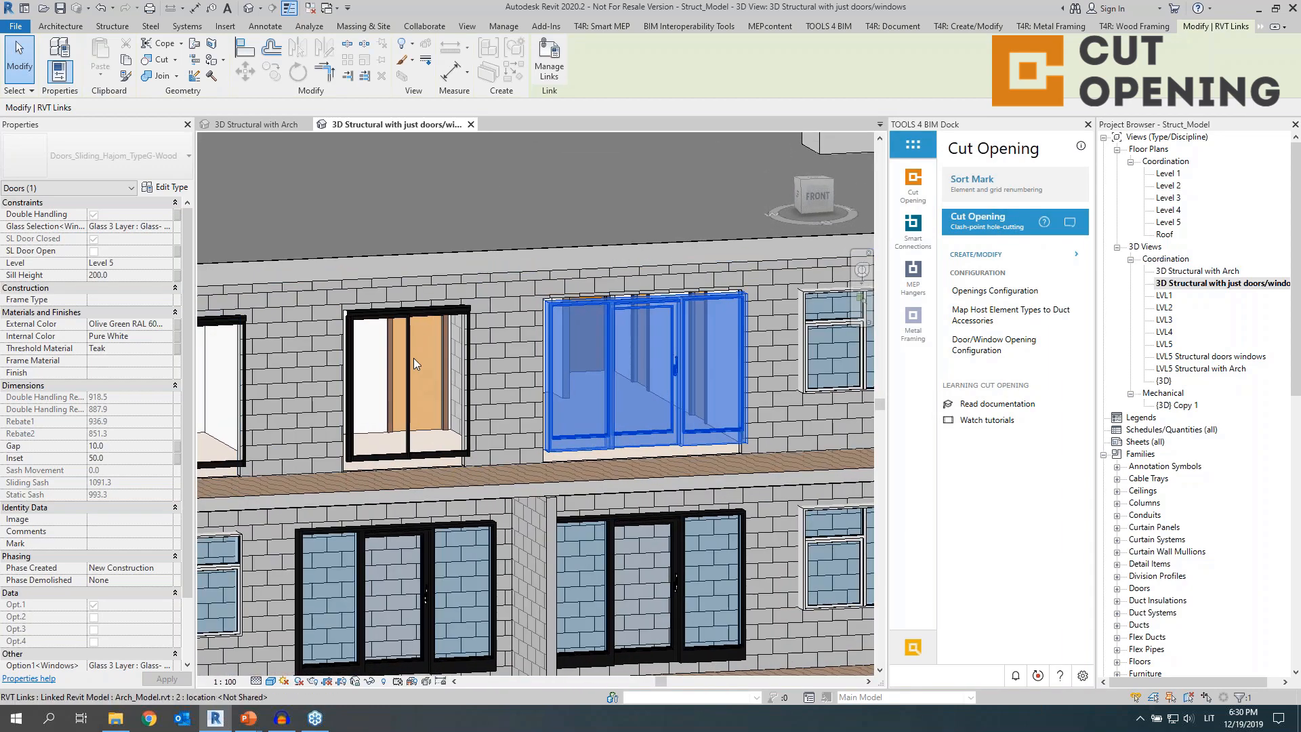
pyautogui.scroll(-3, 685, 308)
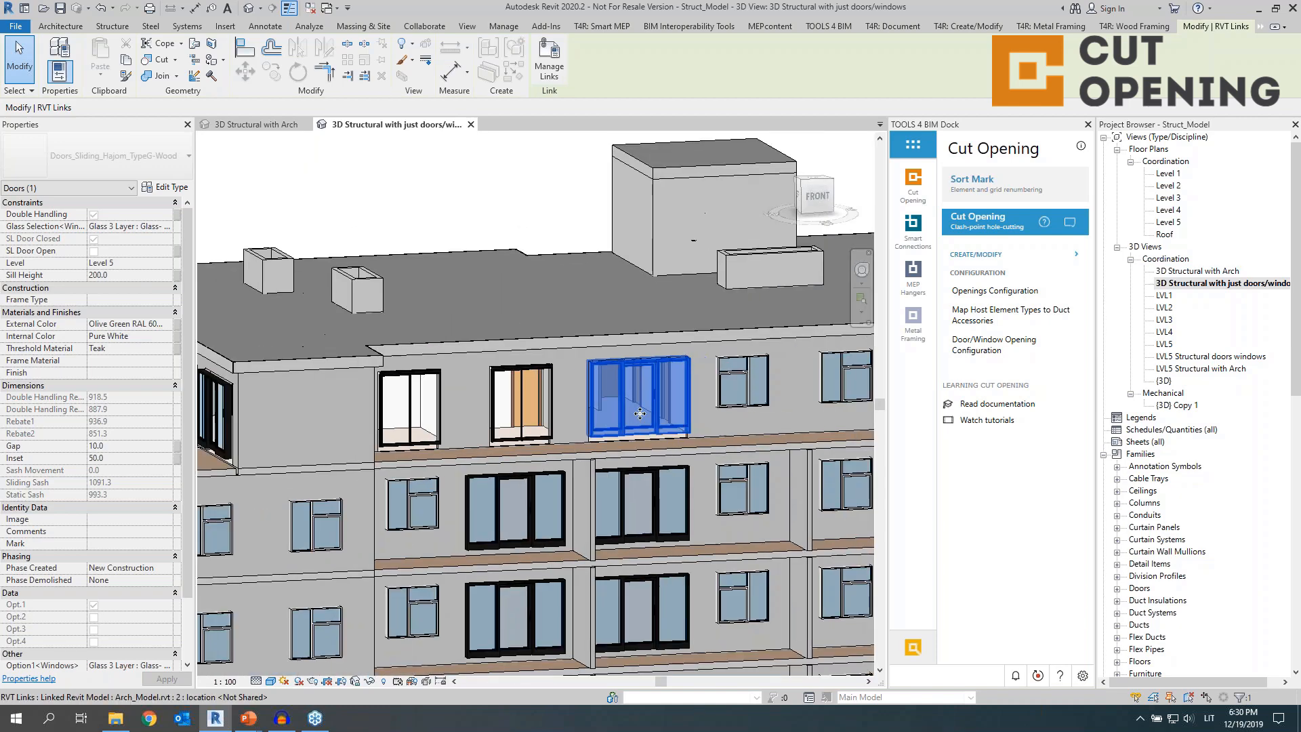
pyautogui.press('Escape')
pyautogui.click(656, 374)
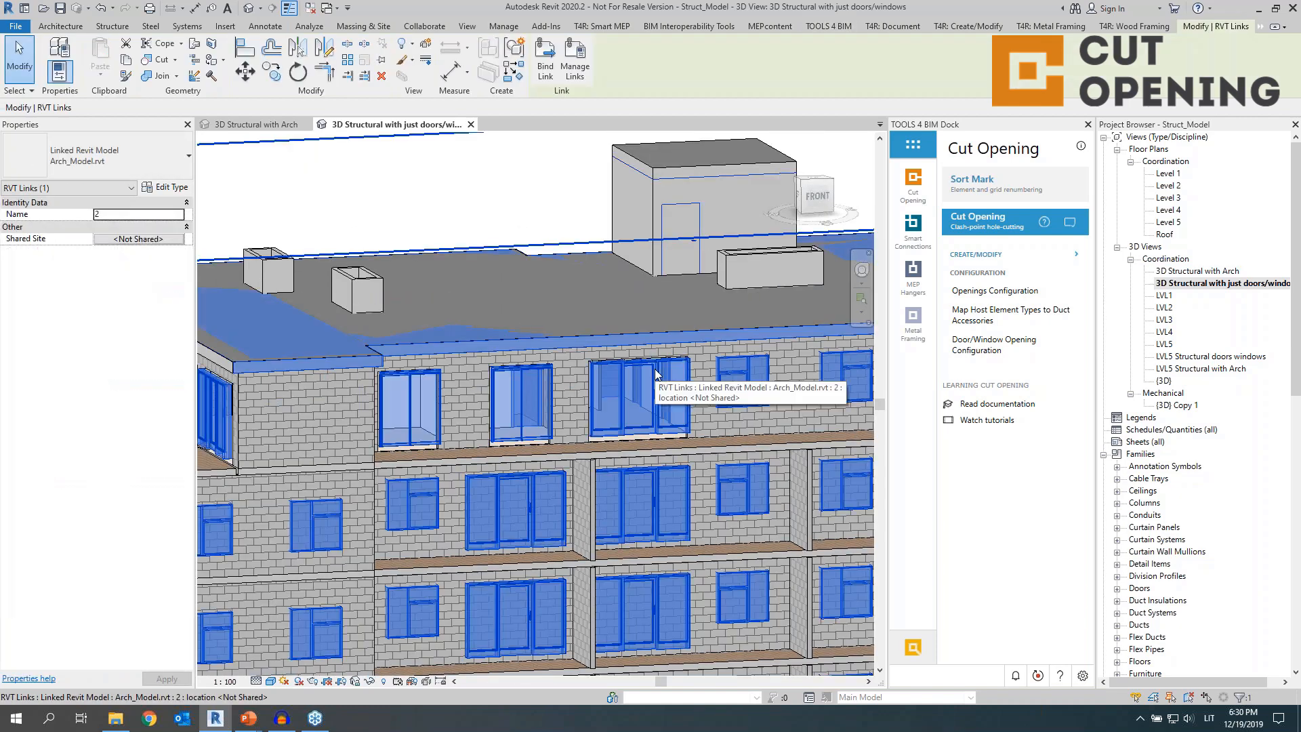
pyautogui.scroll(6, 630, 388)
pyautogui.moveTo(595, 417)
pyautogui.keyDown('shift'); pyautogui.mouseDown(button='middle')
pyautogui.moveTo(566, 413)
pyautogui.moveTo(600, 411)
pyautogui.moveTo(601, 435)
pyautogui.moveTo(688, 437)
pyautogui.mouseUp(button='middle'); pyautogui.keyUp('shift')
pyautogui.press('h')
pyautogui.press('h')
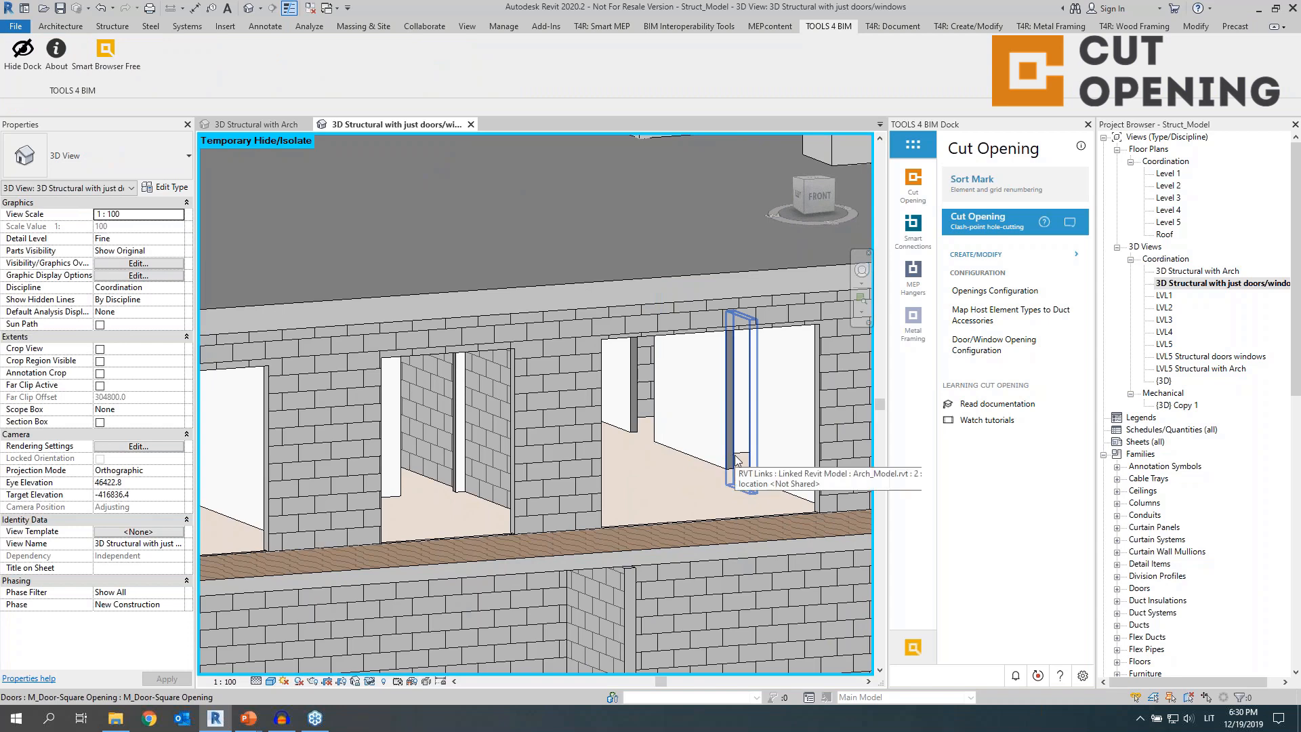
# Check the properties of an M_Door-Square Opening inside Level 5, and restore the hidden linked model
pyautogui.click(737, 461)
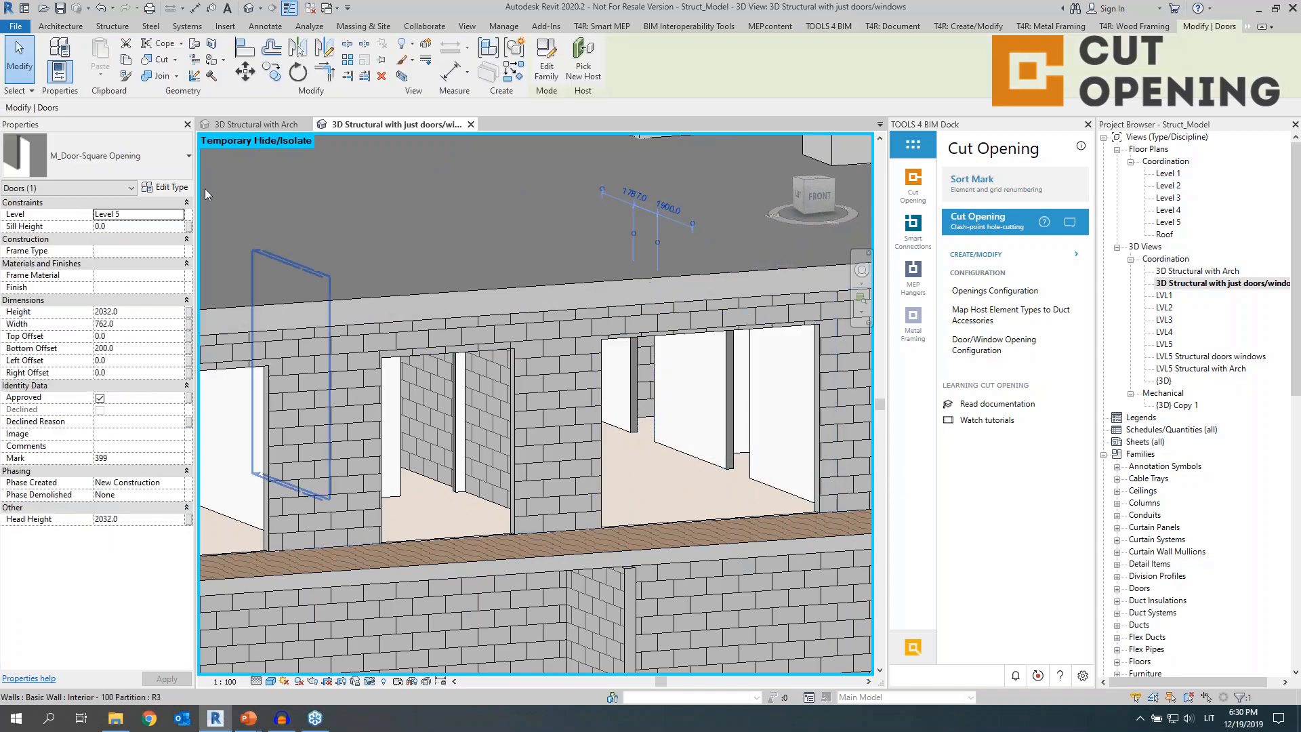
pyautogui.click(410, 375)
pyautogui.keyDown('shift'); pyautogui.moveTo(410, 375); pyautogui.dragTo(502, 380, button='middle'); pyautogui.keyUp('shift')
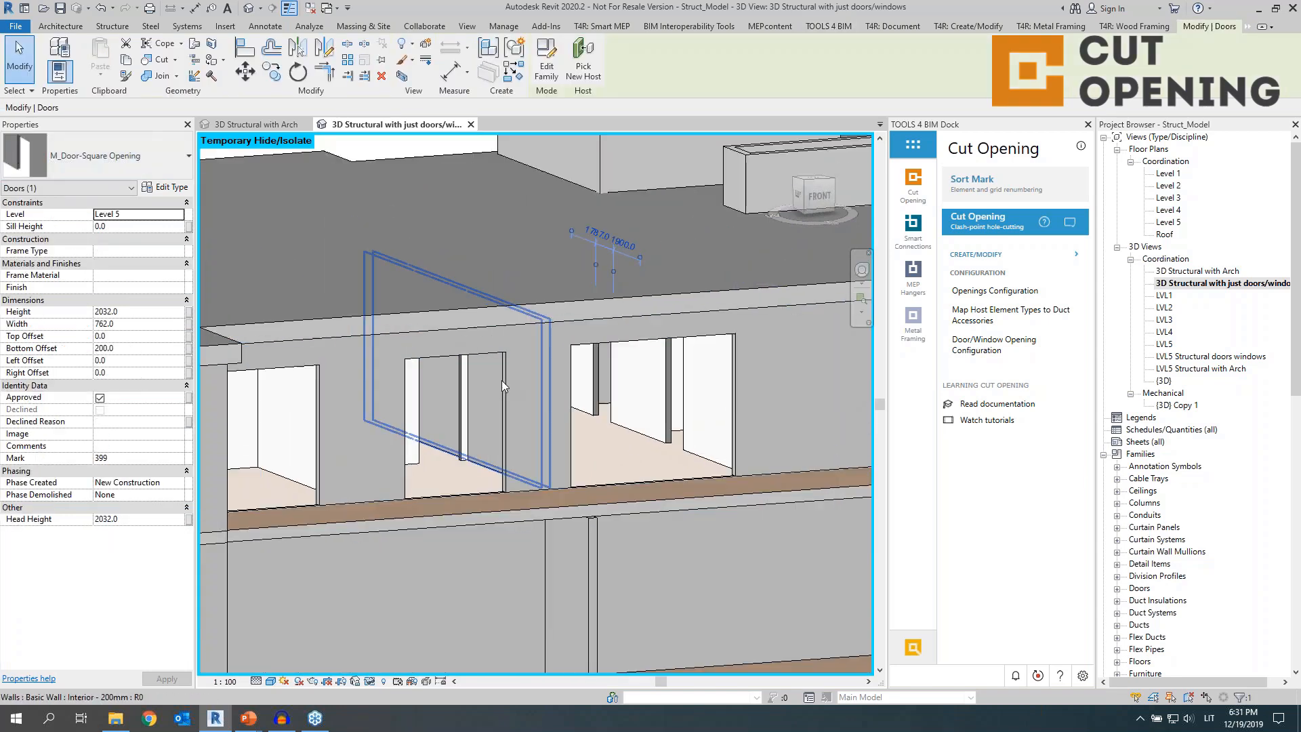
pyautogui.scroll(-3, 501, 380)
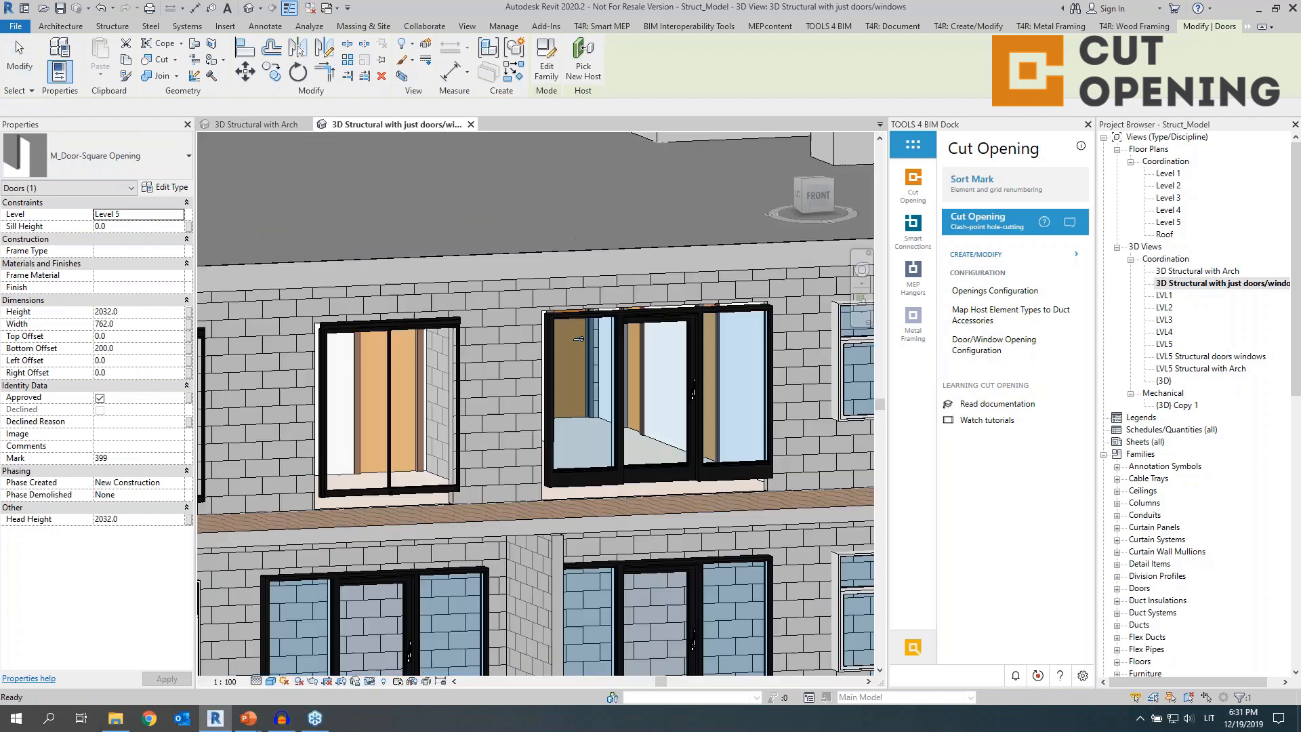
pyautogui.press('Escape')
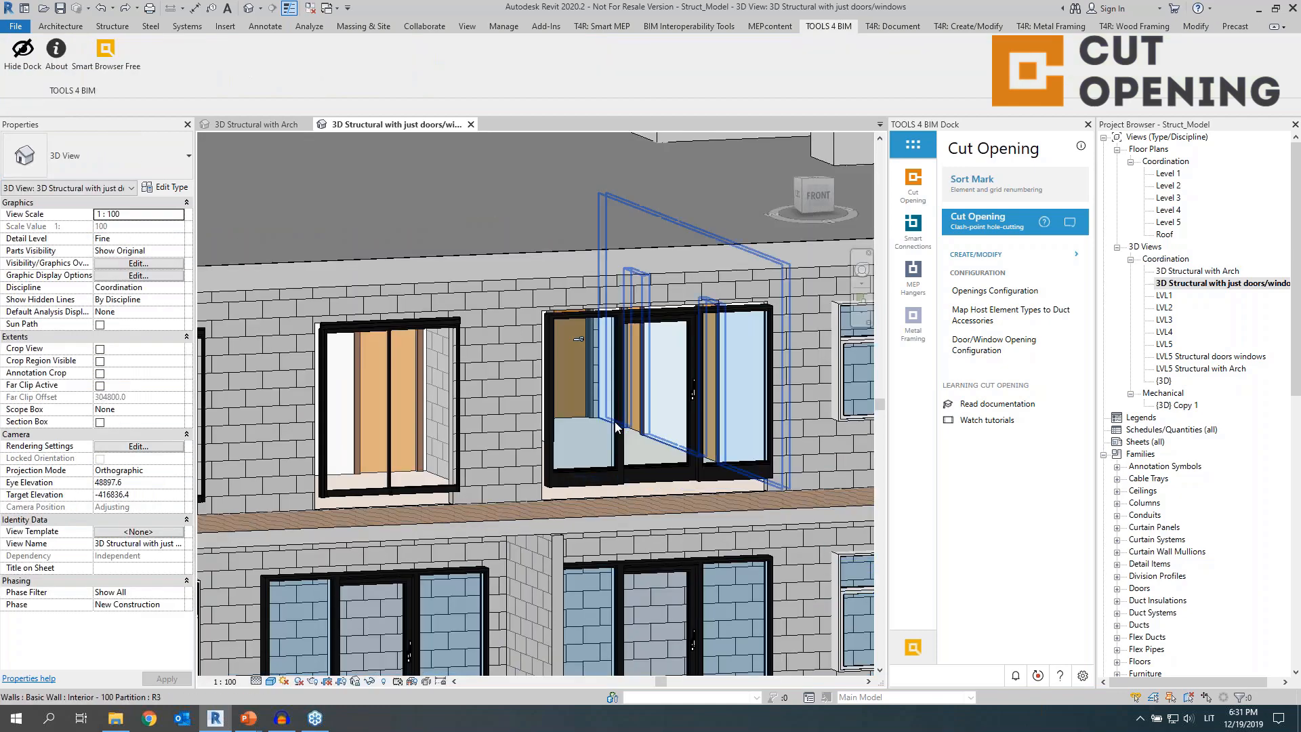
pyautogui.scroll(-6, 609, 420)
pyautogui.moveTo(619, 452); pyautogui.dragTo(589, 381, button='middle')
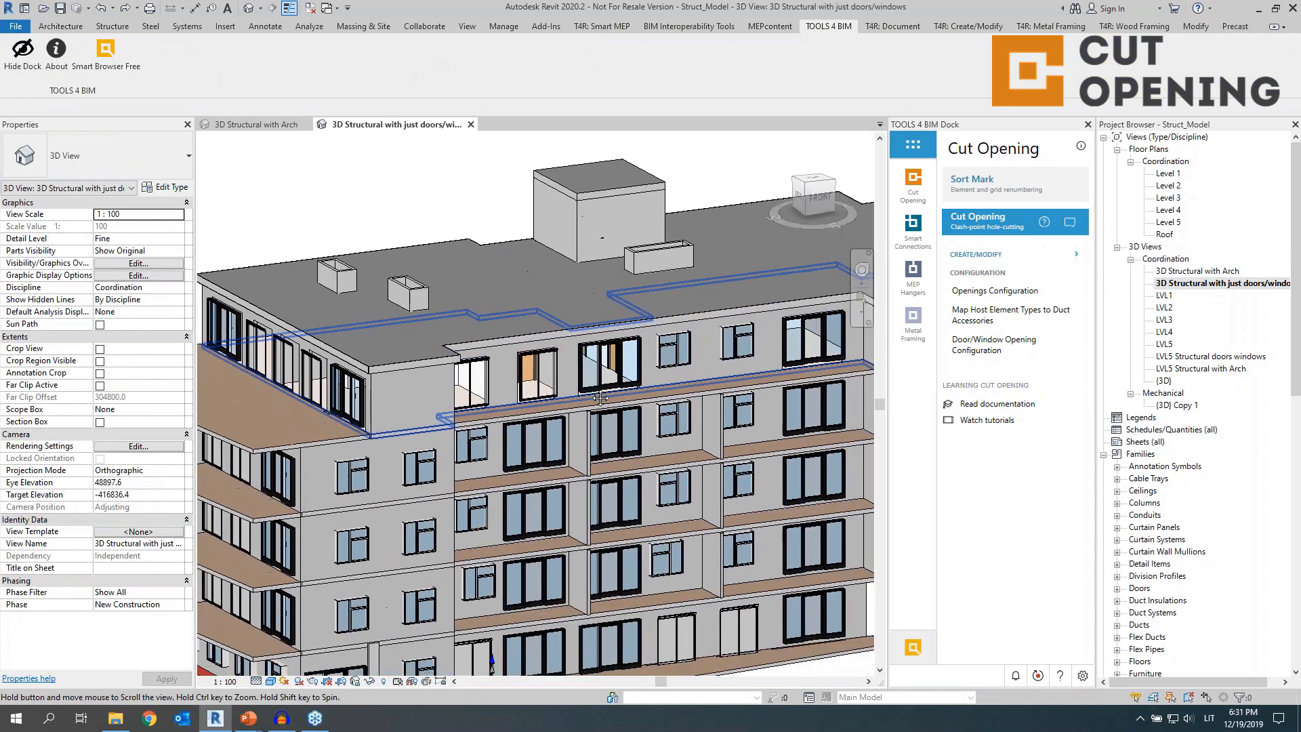
# Open the Insert/Update Door/Window Openings list and select all elements under Create New Opening
pyautogui.click(985, 353)
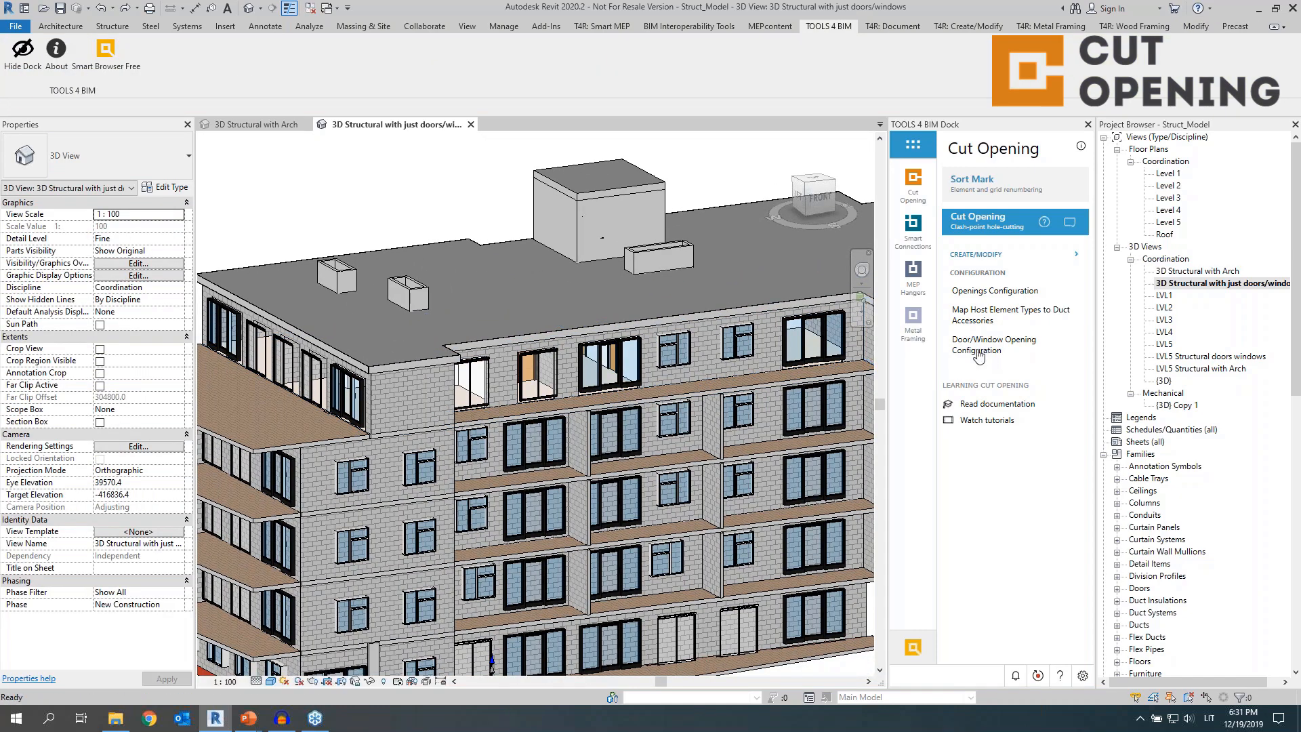
pyautogui.click(488, 375)
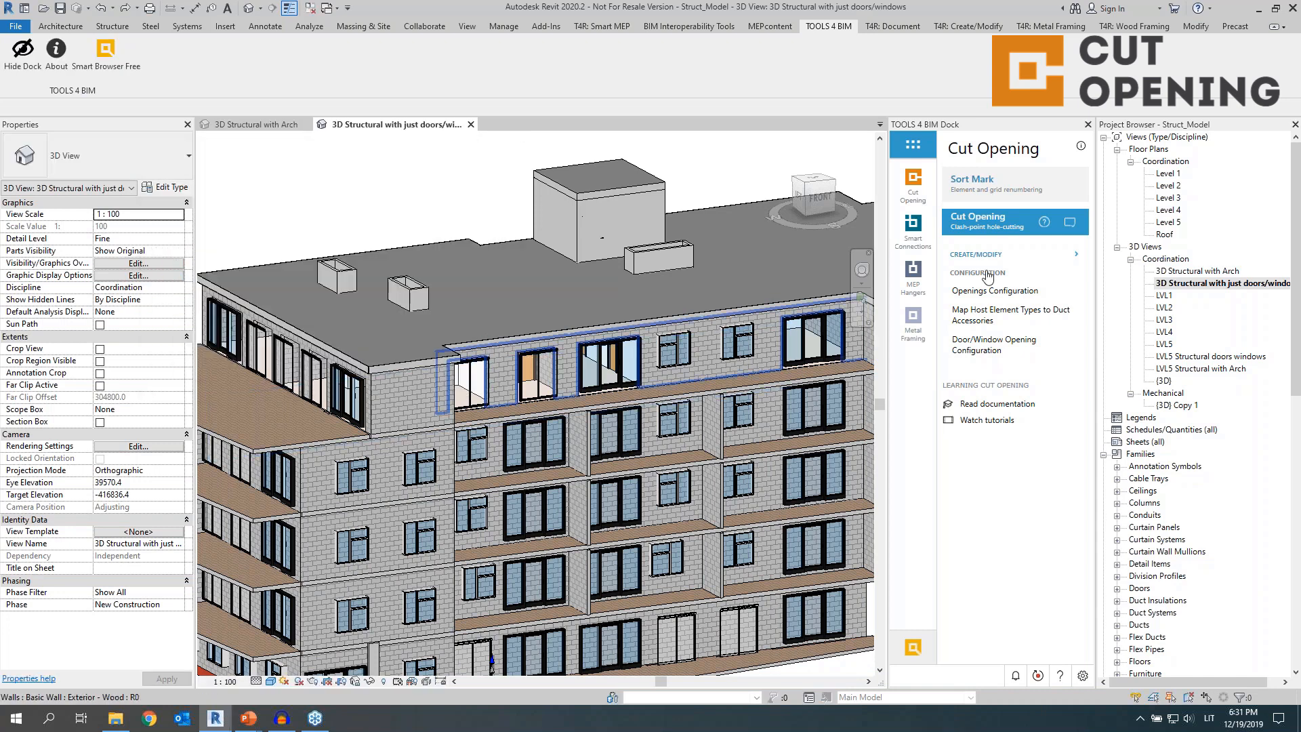
pyautogui.click(987, 257)
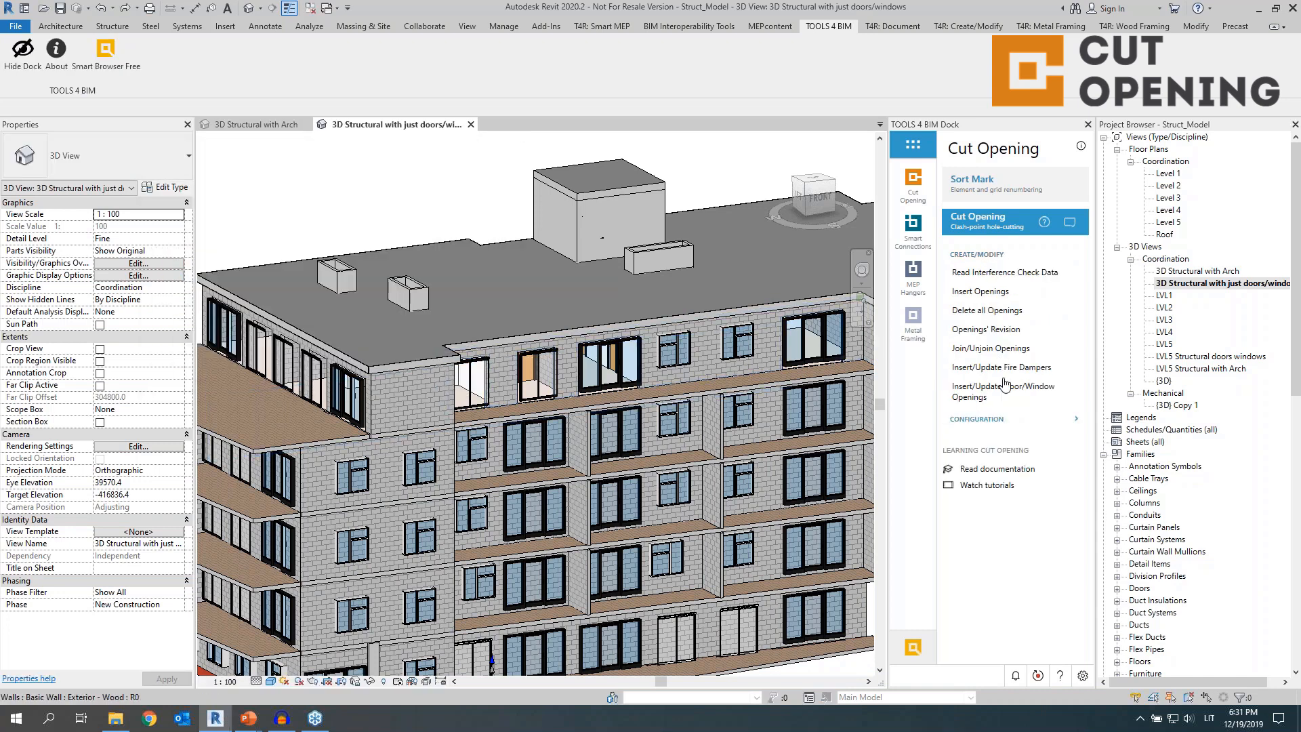
pyautogui.click(989, 389)
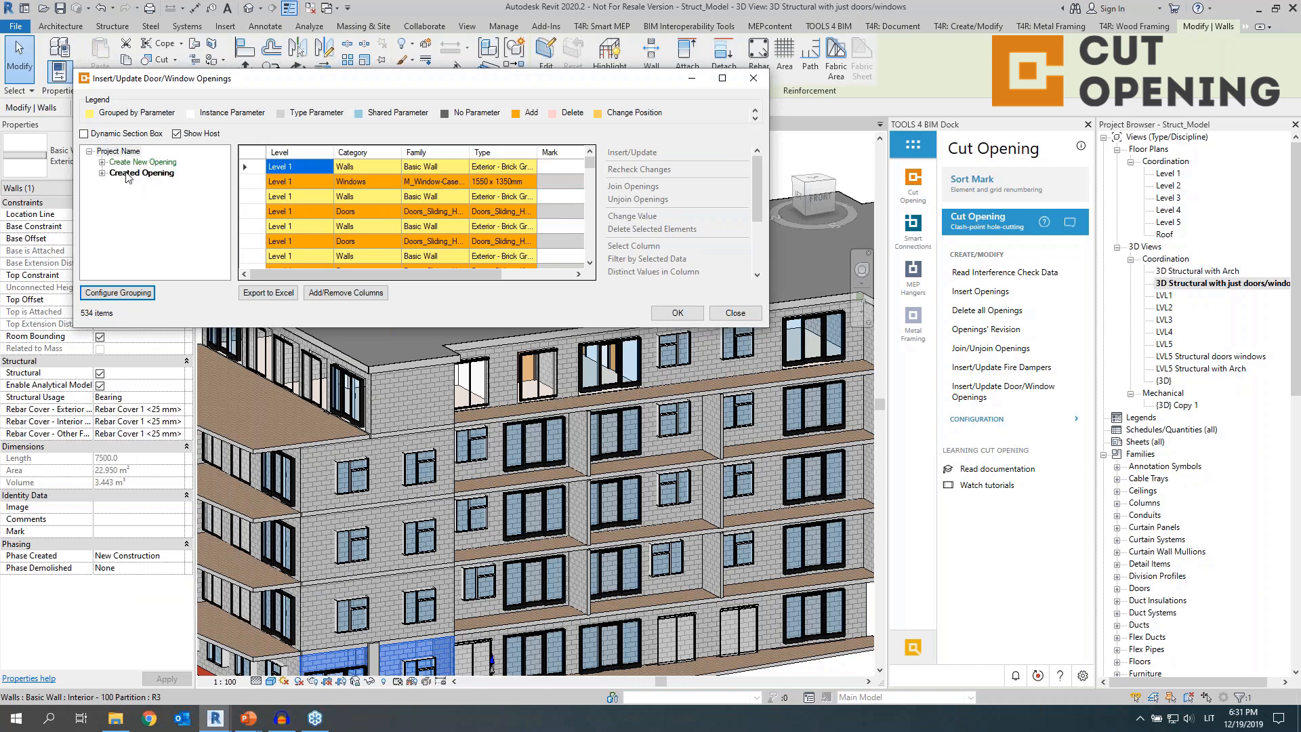
pyautogui.click(101, 163)
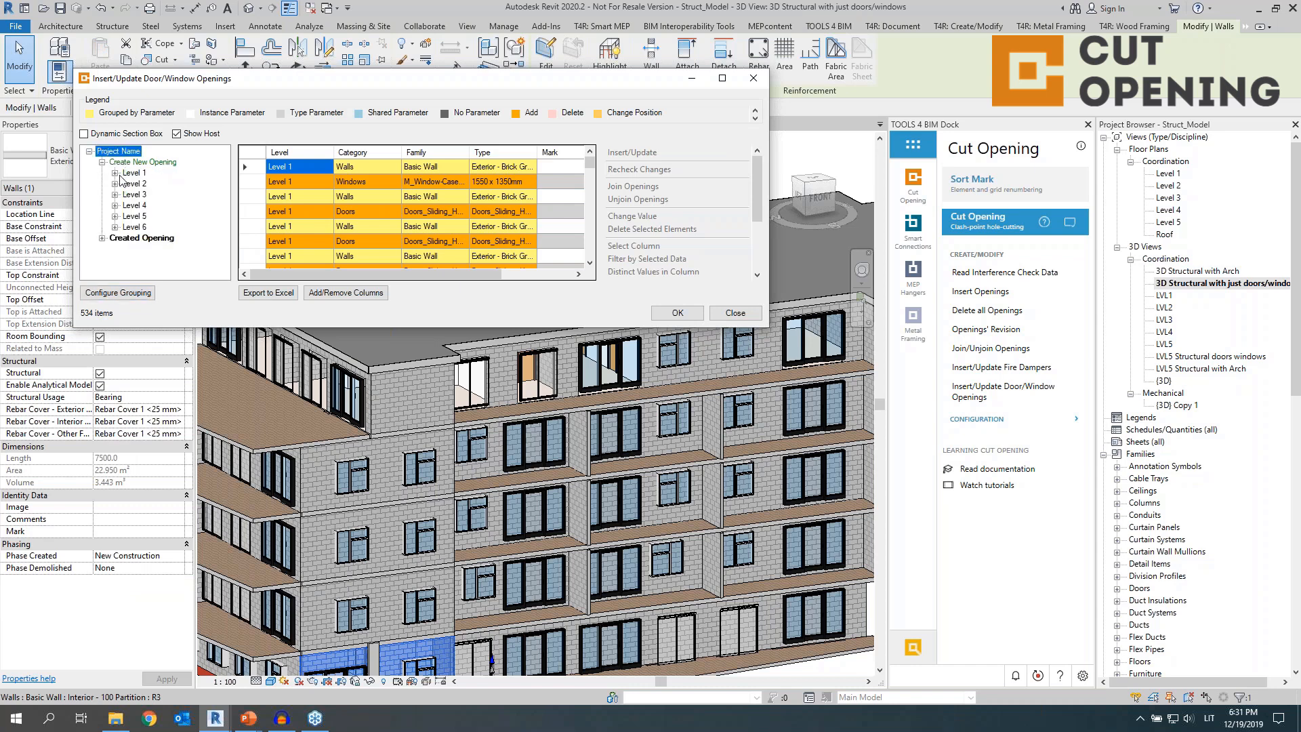
pyautogui.click(135, 163)
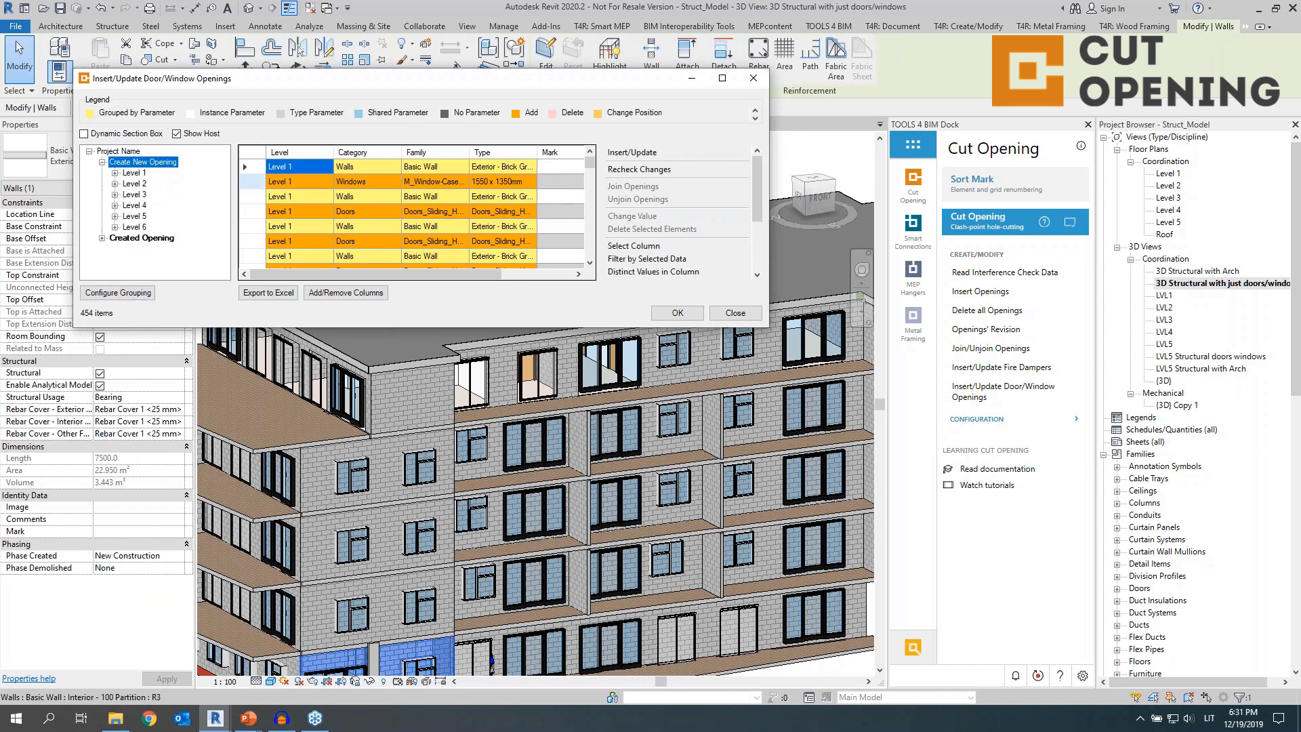
pyautogui.click(260, 160)
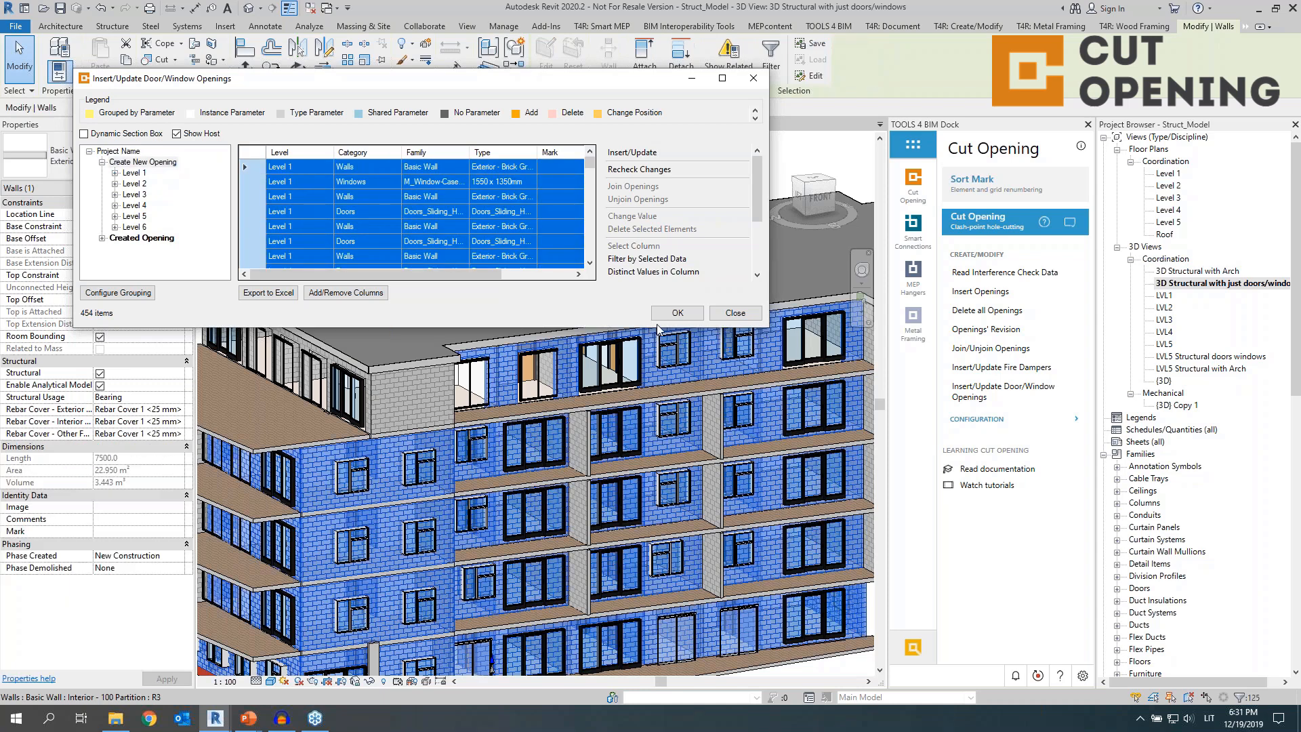
# Insert openings for all selected elements using the M_Window-Square Opening window type and close the list
pyautogui.click(674, 313)
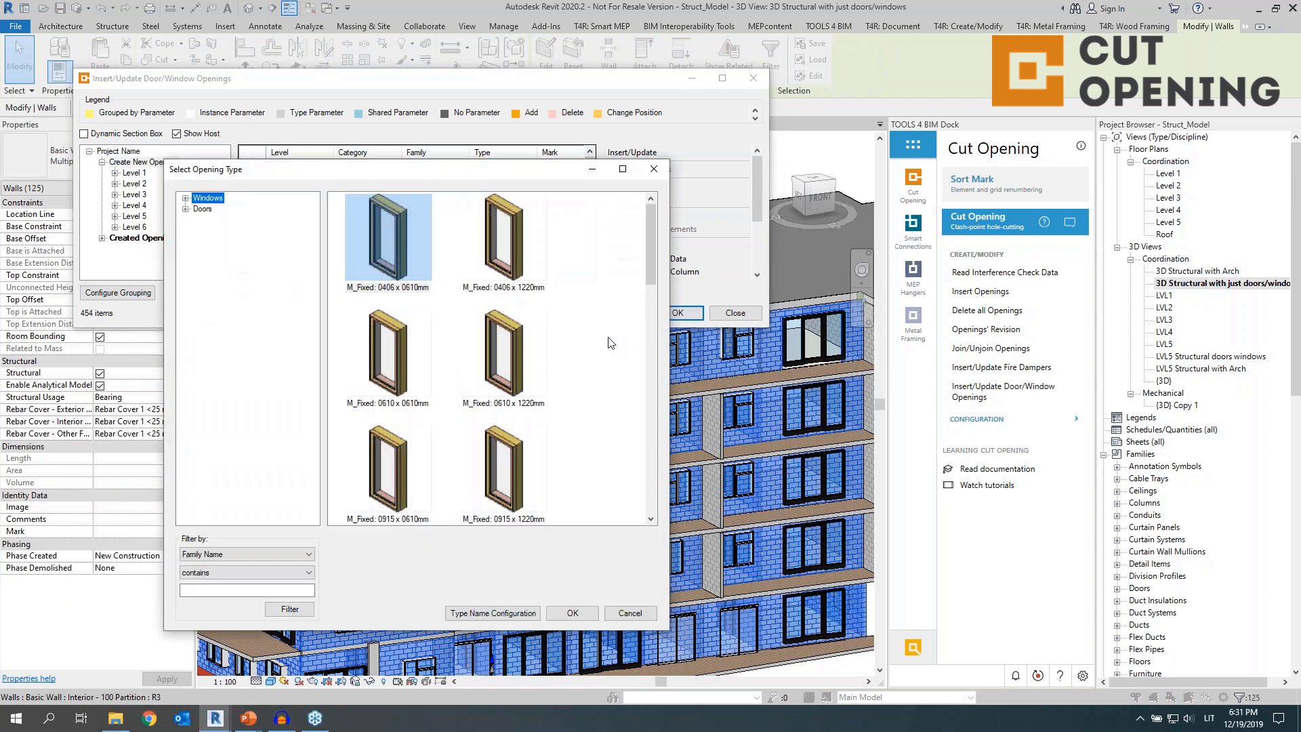
pyautogui.scroll(-10, 509, 288)
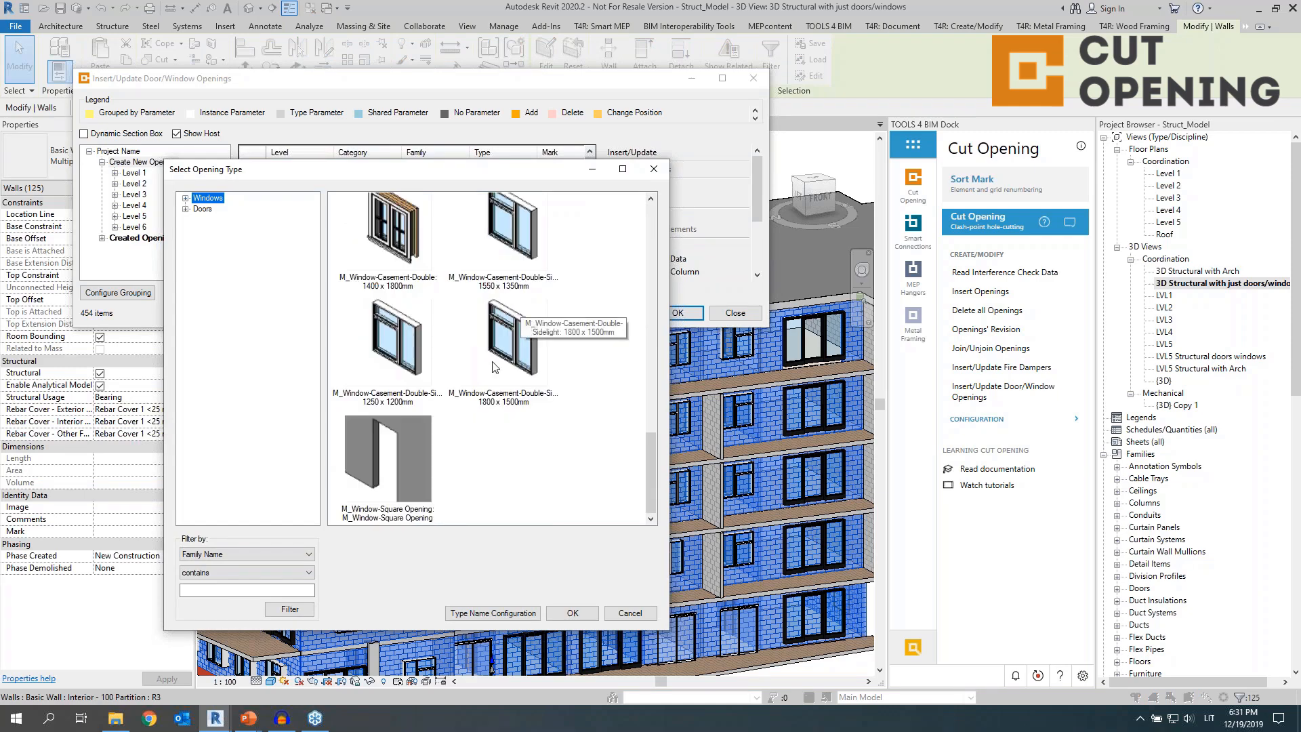
pyautogui.click(398, 455)
pyautogui.click(572, 612)
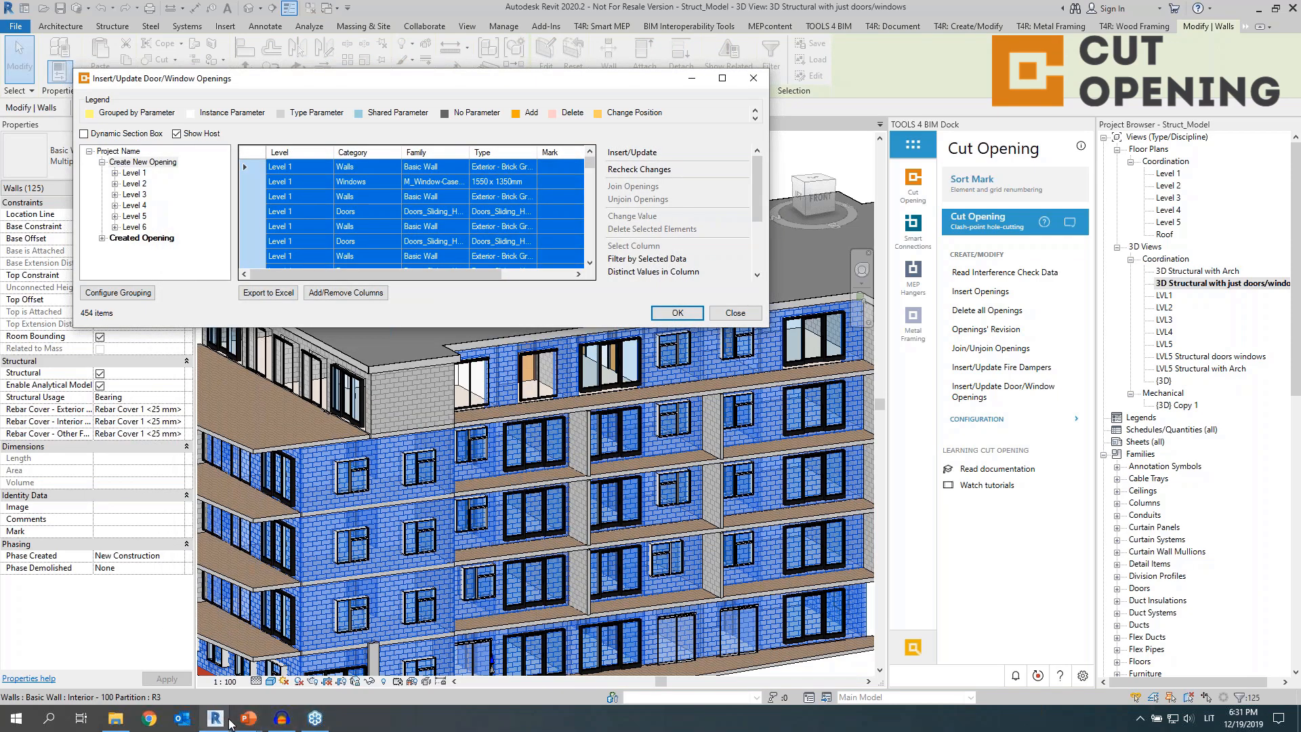
pyautogui.moveTo(215, 718)
pyautogui.click(364, 659)
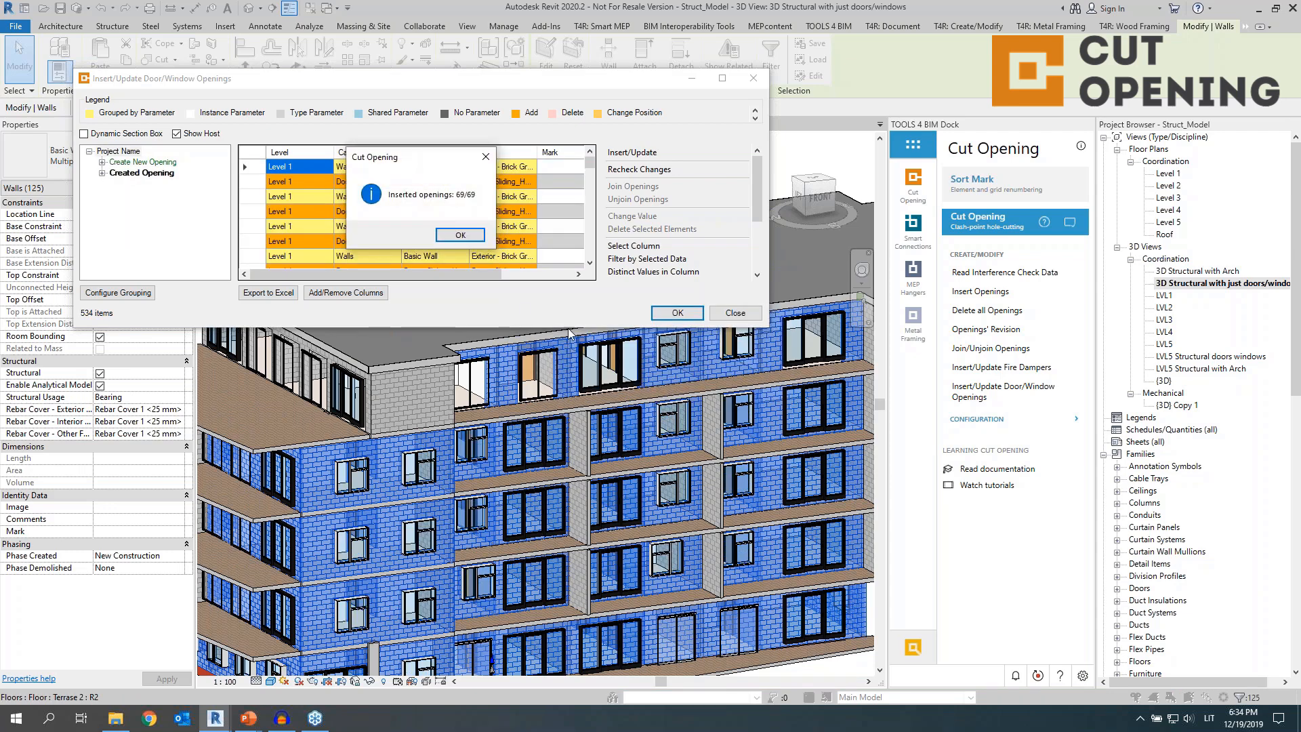
pyautogui.click(470, 240)
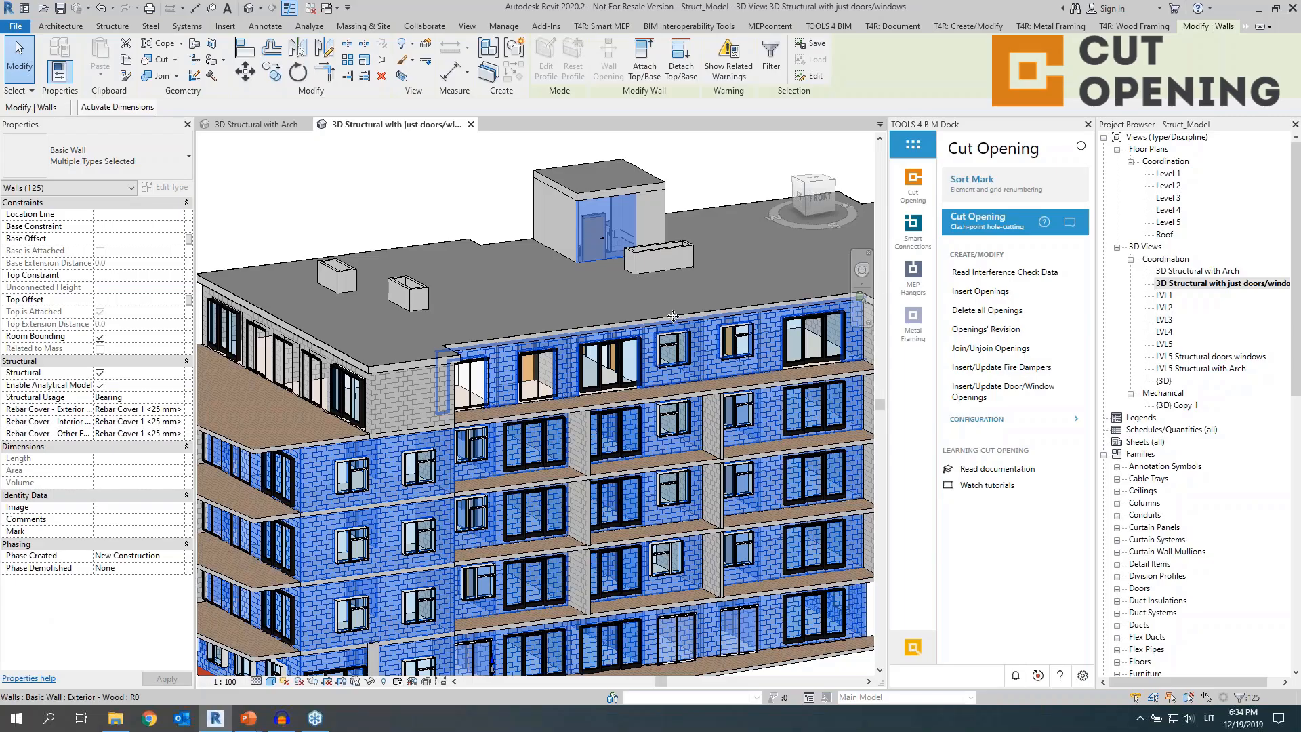
# Temporarily hide the linked Arch_Model and examine the new window openings across the building's facades
pyautogui.scroll(6, 686, 355)
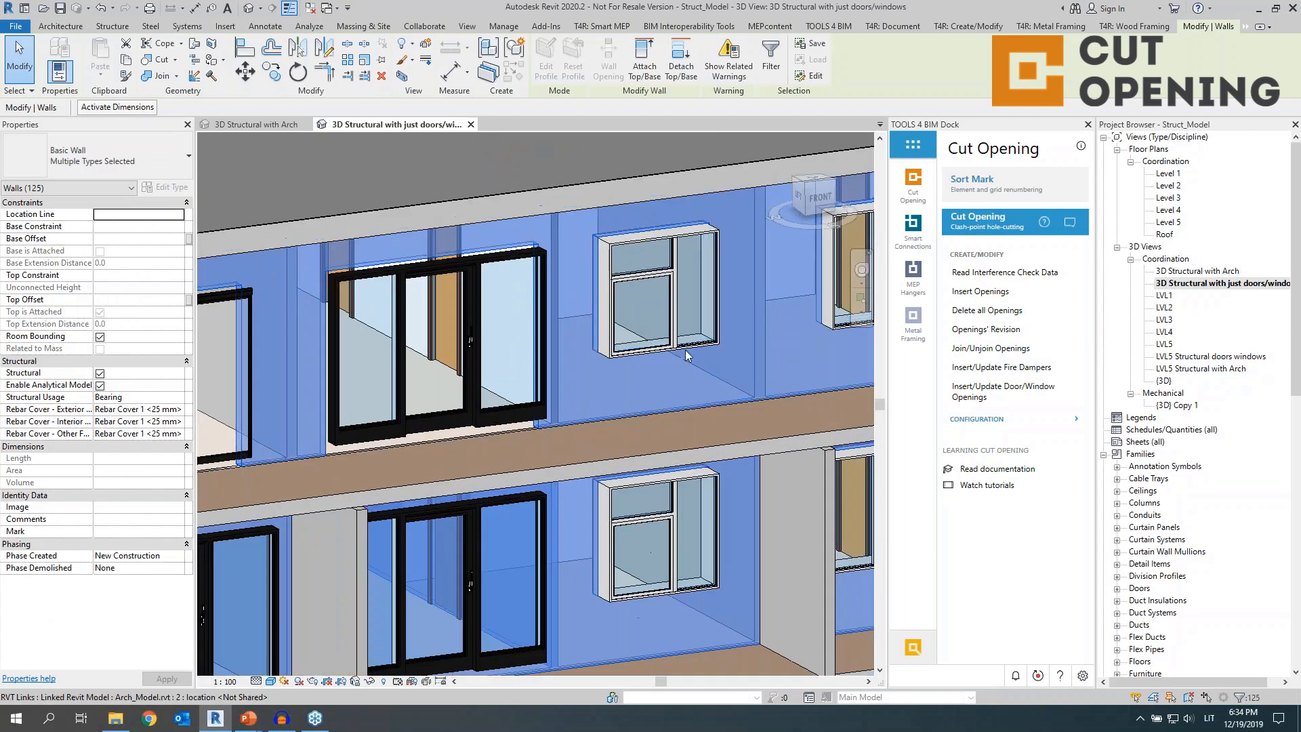
pyautogui.scroll(3, 686, 355)
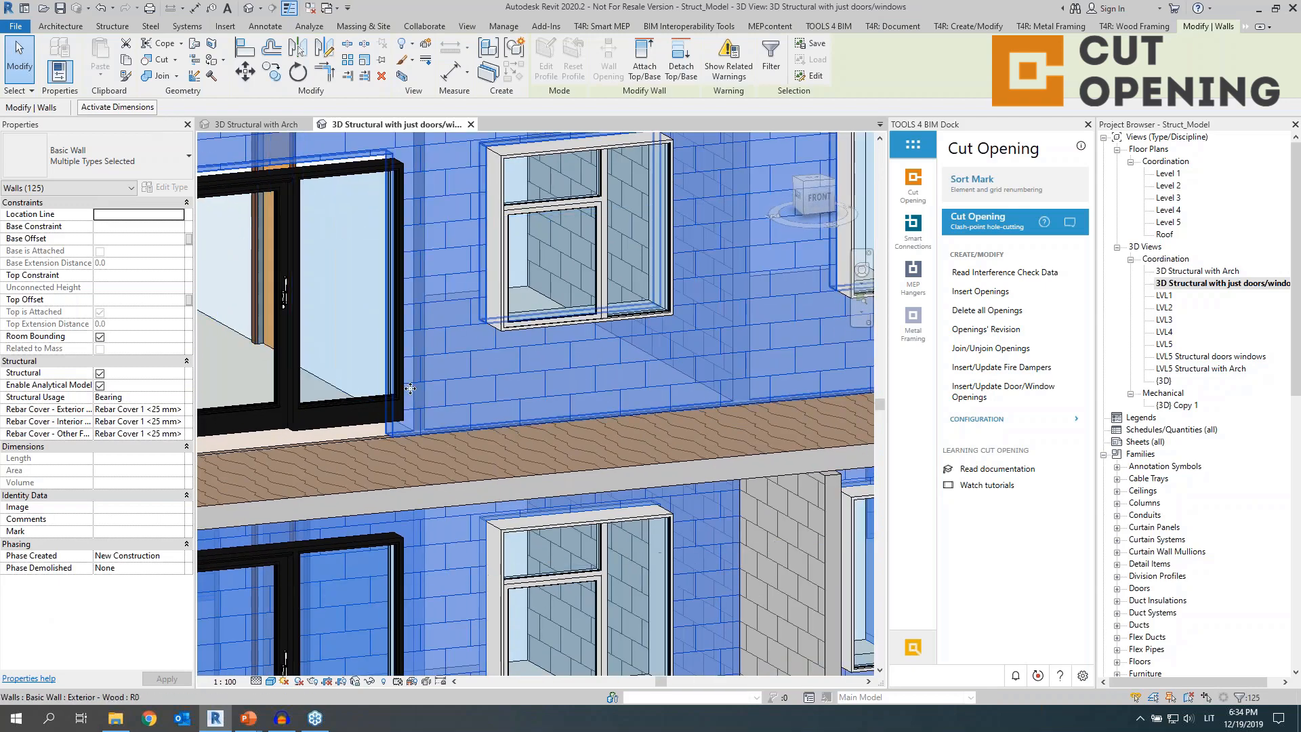
pyautogui.scroll(-5, 410, 388)
pyautogui.click(428, 330)
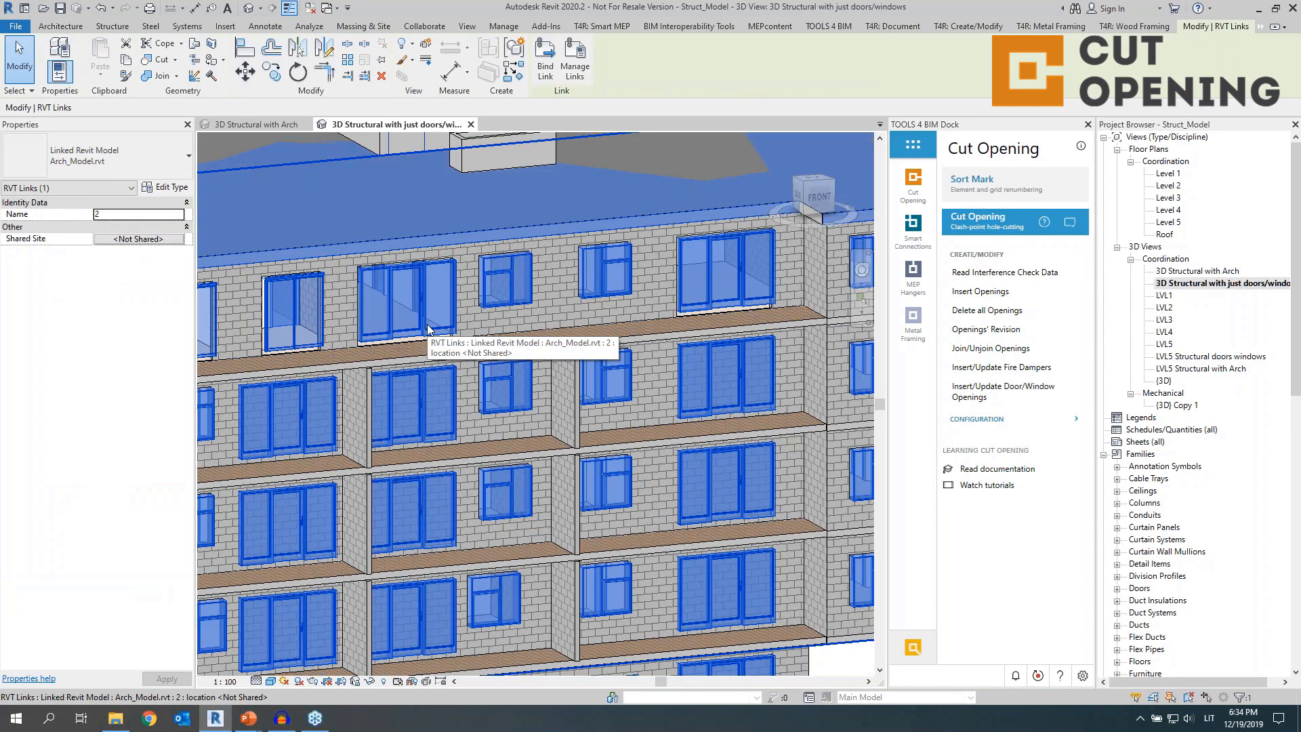
pyautogui.press('h')
pyautogui.press('h')
pyautogui.scroll(4, 523, 294)
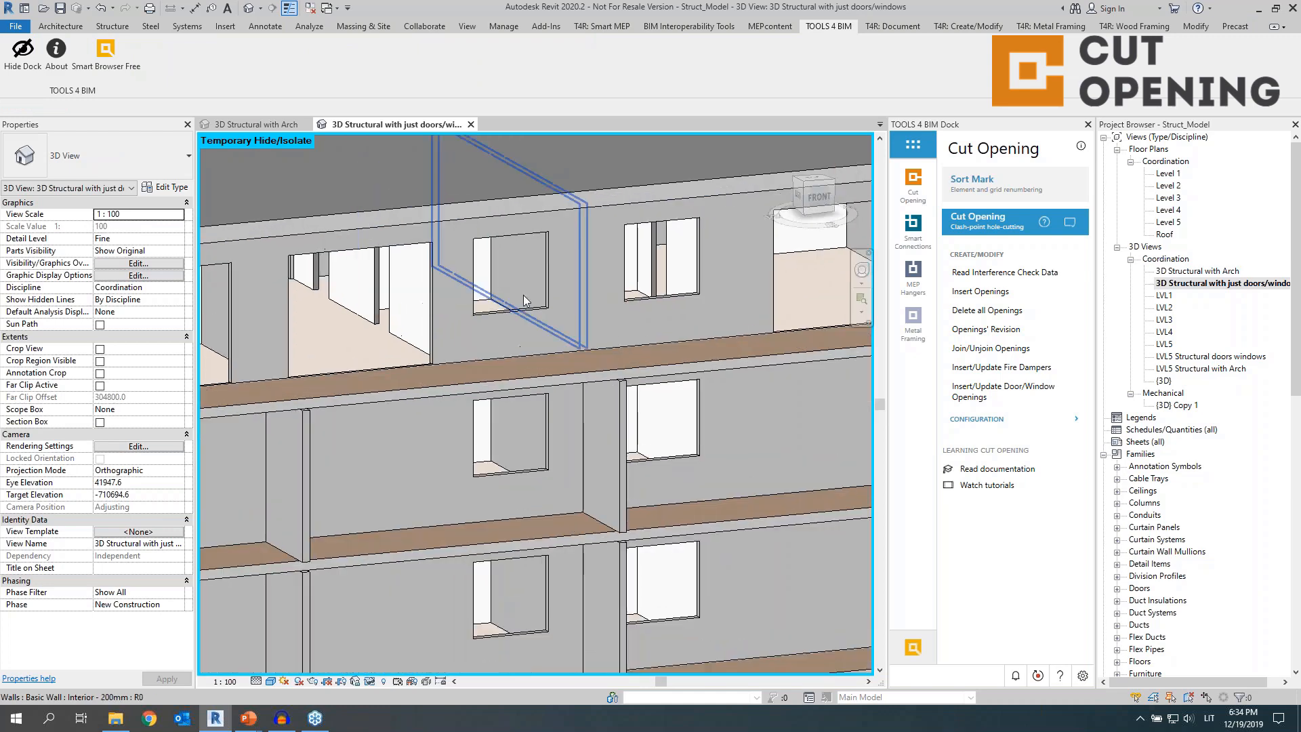
pyautogui.scroll(-6, 515, 311)
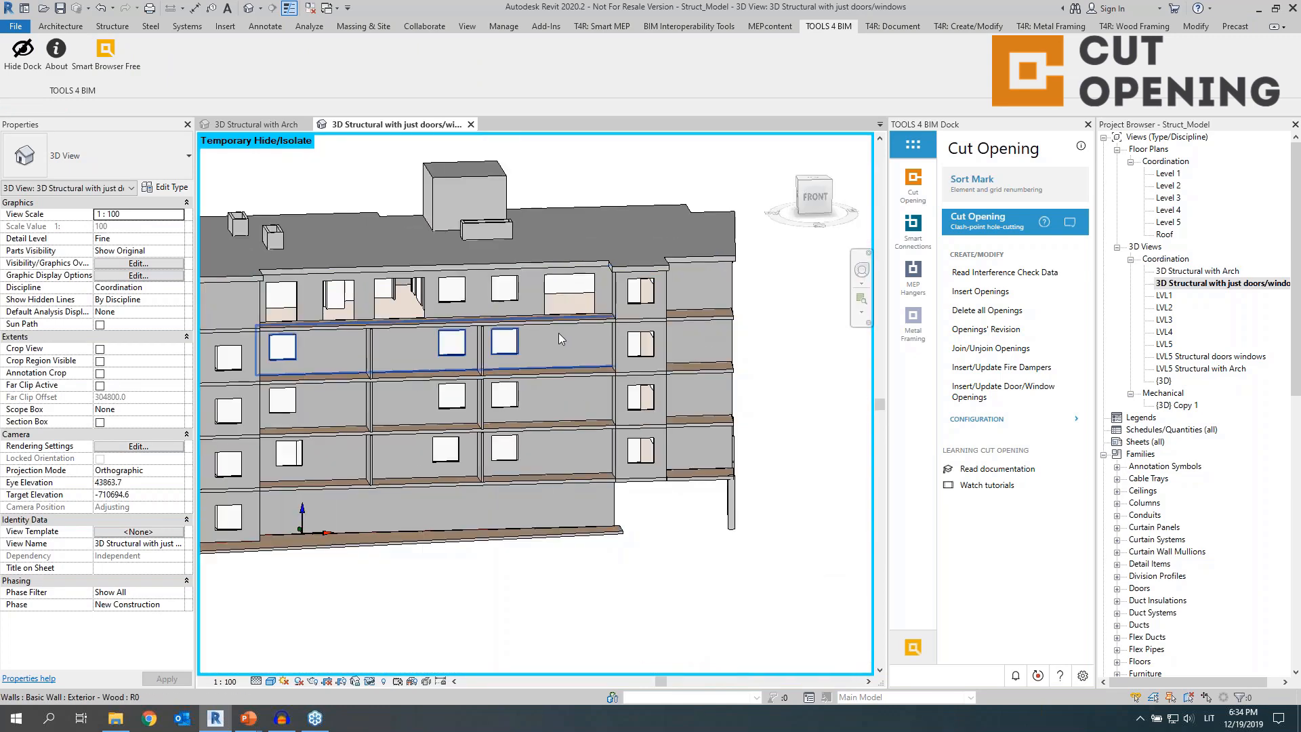
pyautogui.keyDown('shift'); pyautogui.moveTo(559, 339); pyautogui.dragTo(366, 362, button='middle'); pyautogui.keyUp('shift')
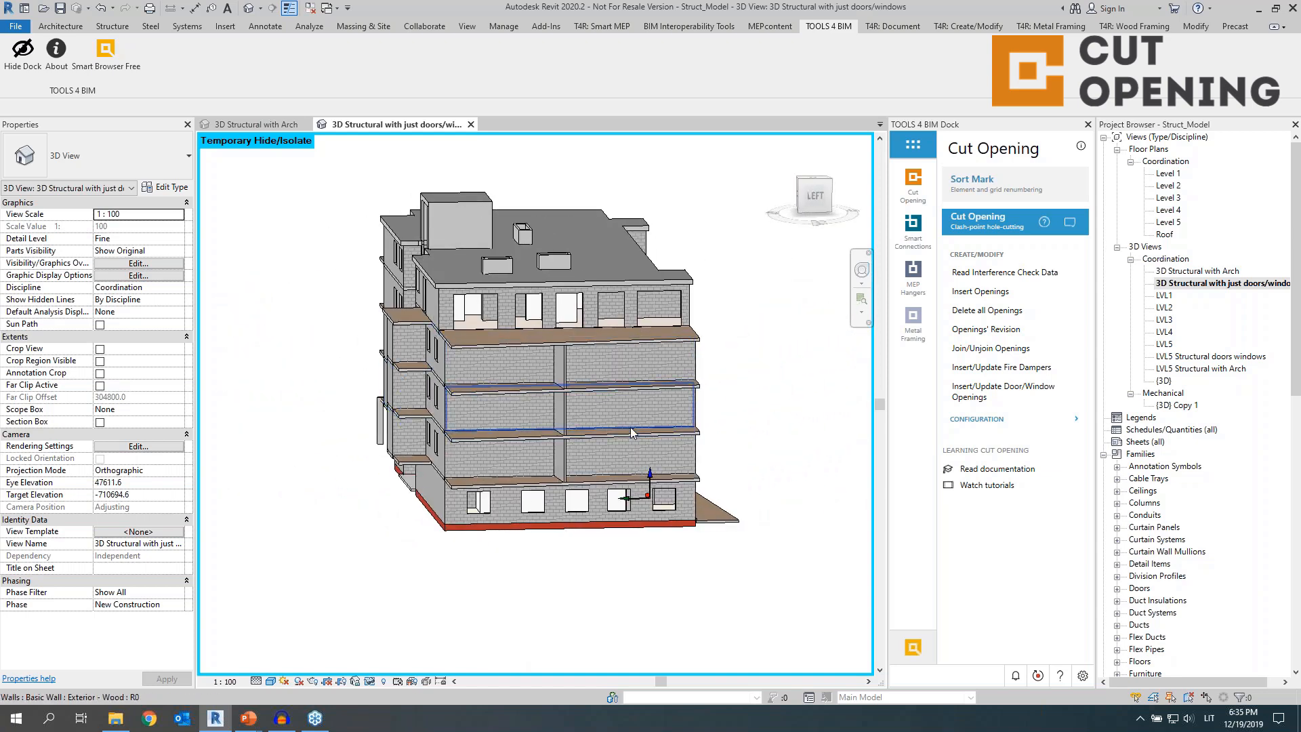
pyautogui.keyDown('shift'); pyautogui.moveTo(649, 458); pyautogui.dragTo(467, 416, button='middle'); pyautogui.keyUp('shift')
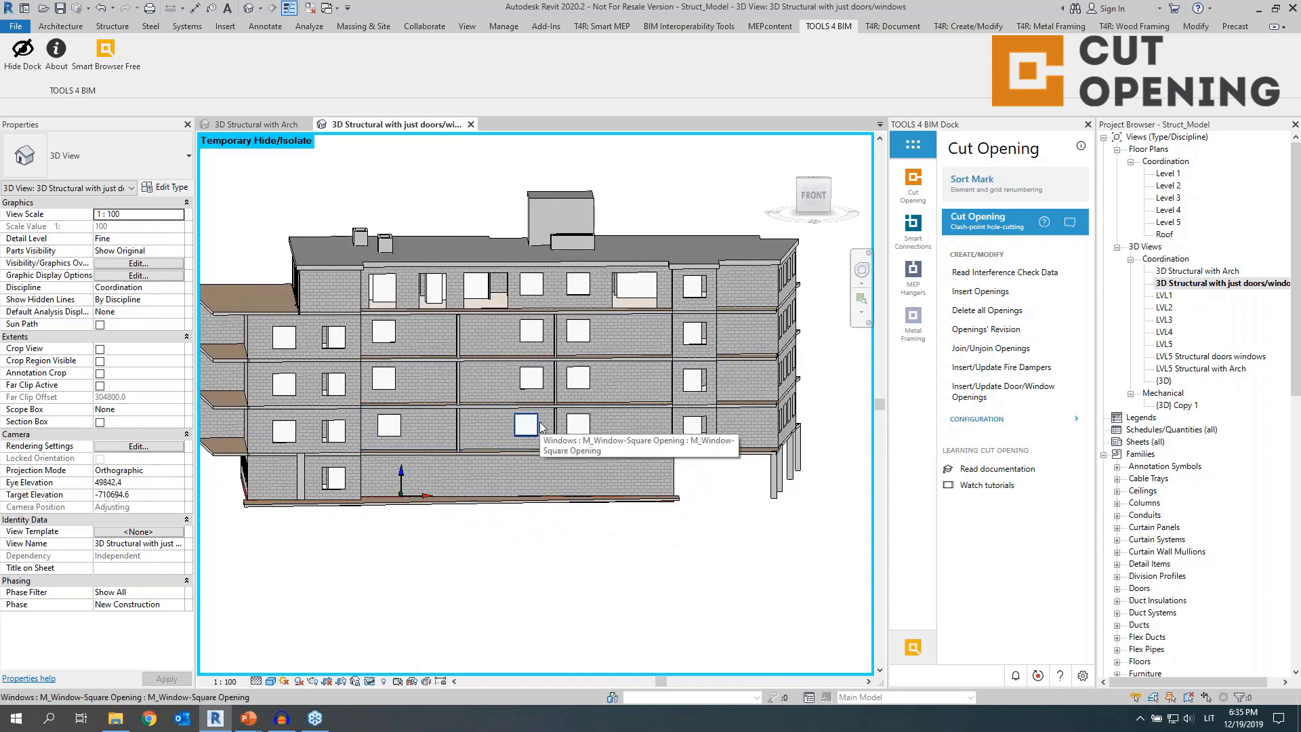
# Switch to the PowerPoint slide show and advance to the free 14-days full version trial slide
pyautogui.hotkey('alt', 'Tab')
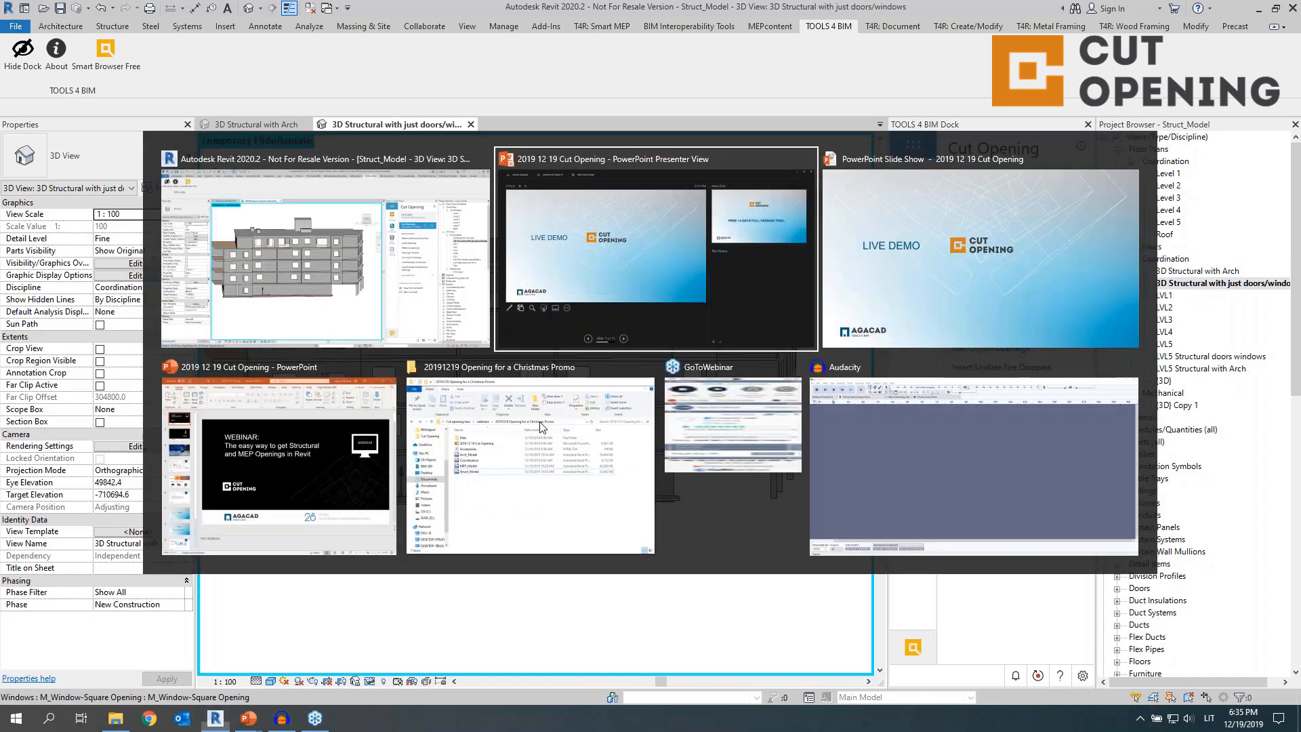
pyautogui.hotkey('alt', 'Tab')
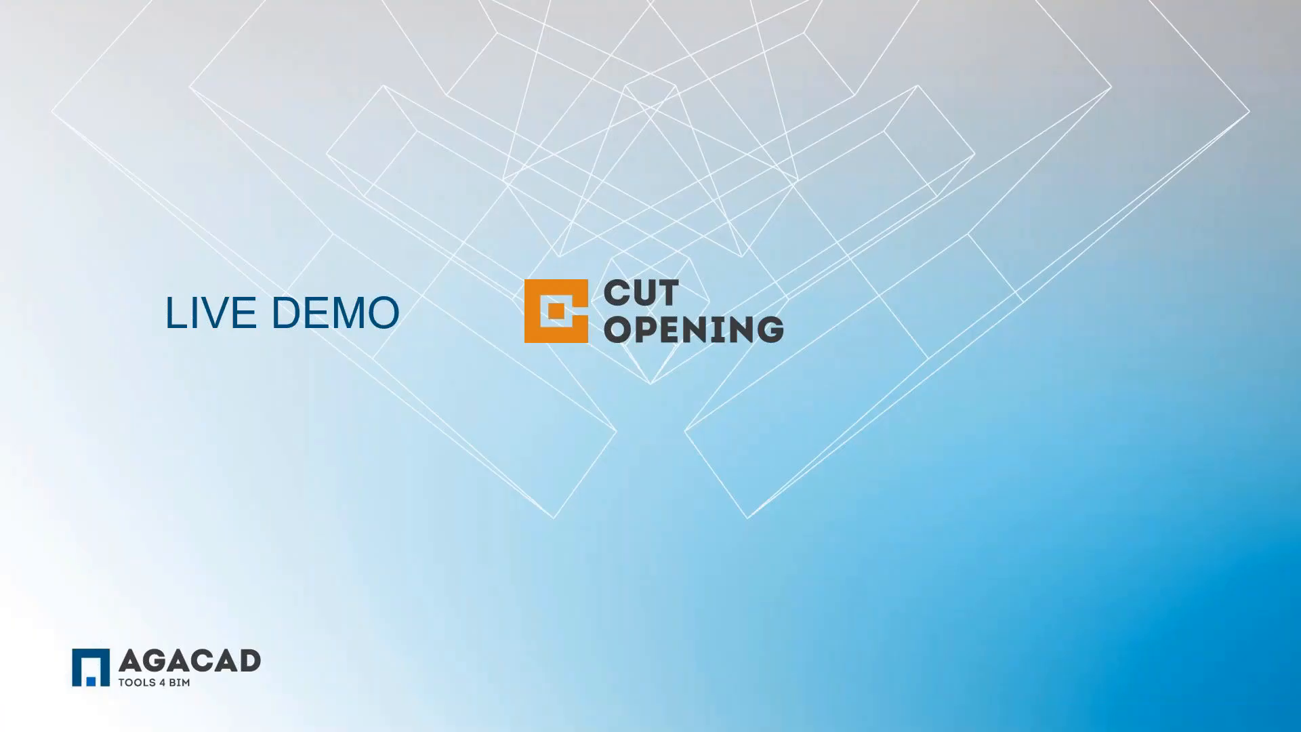
pyautogui.press('Right')
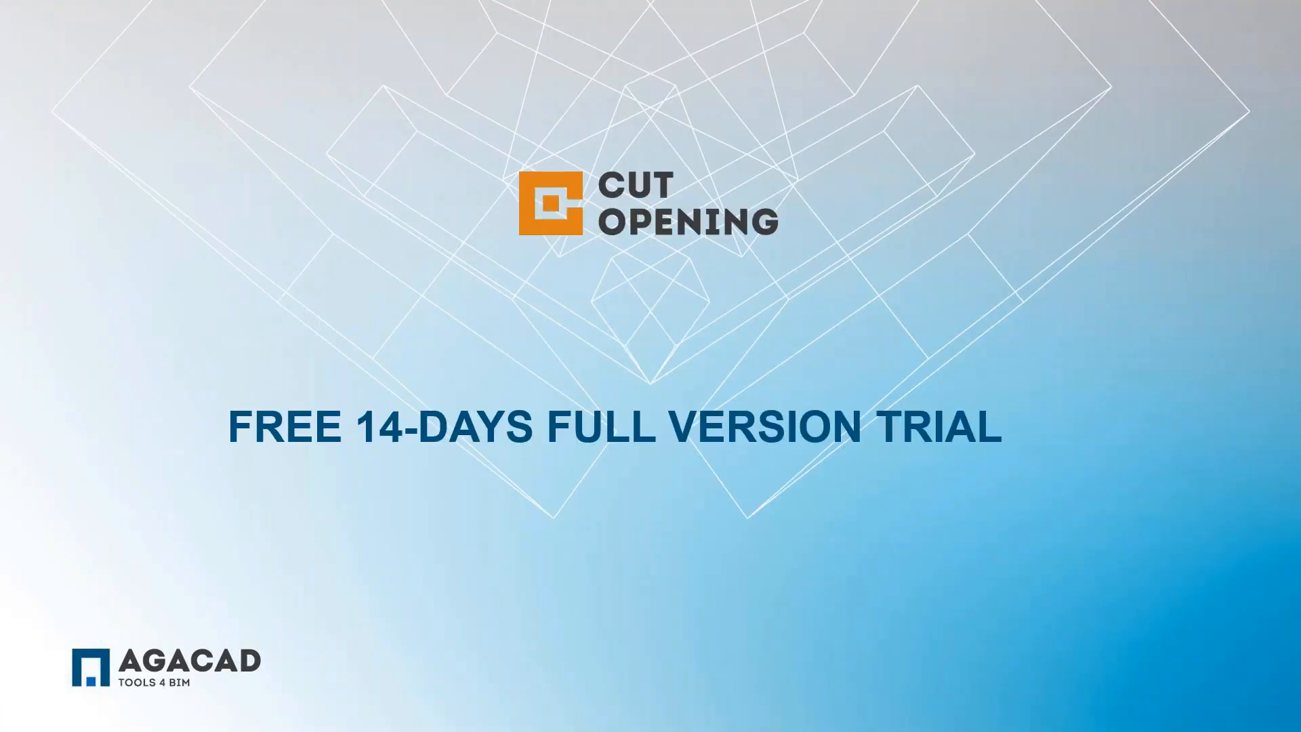